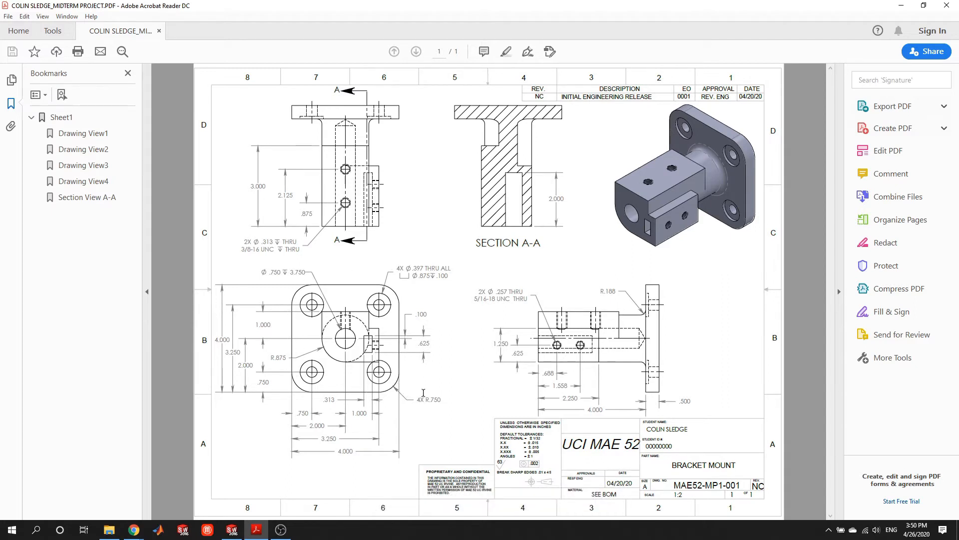
Switch to SOLIDWORKS and create a new part document.
click(231, 529)
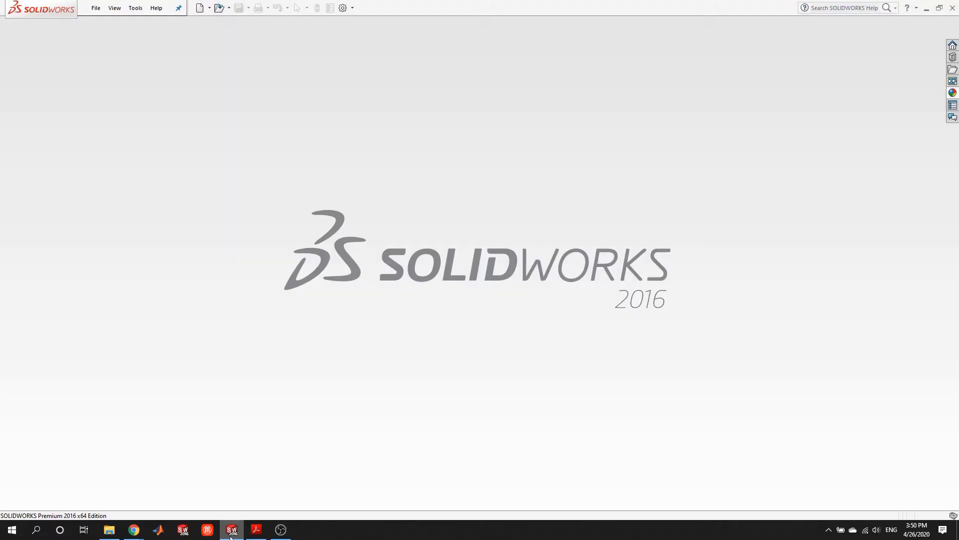
click(199, 8)
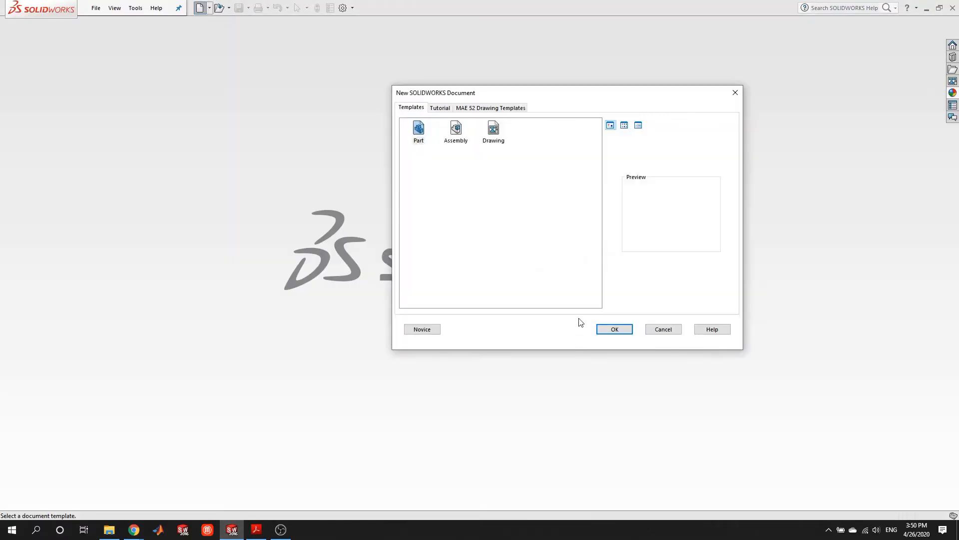
click(612, 328)
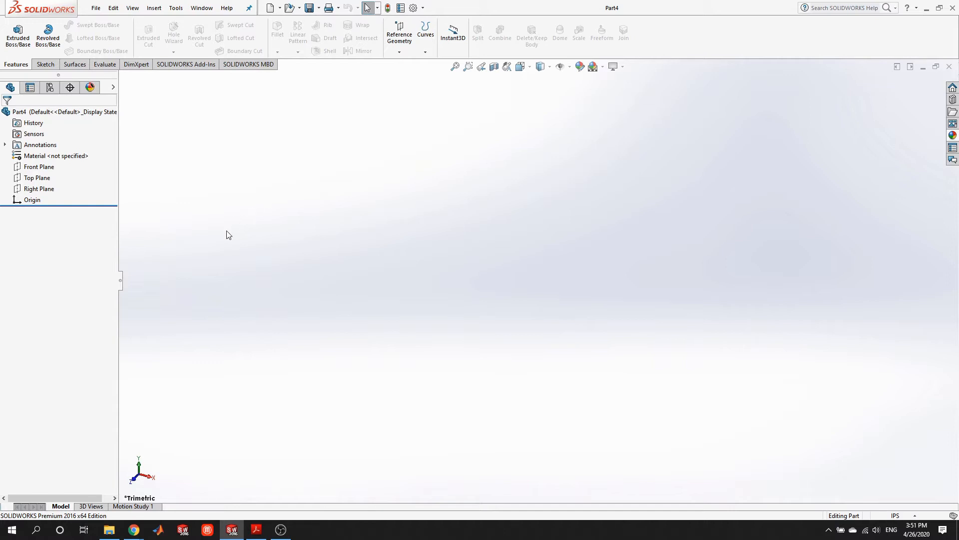
Start a sketch on the Front Plane and draw a roughly square center rectangle centred on the origin.
right_click(44, 168)
click(48, 148)
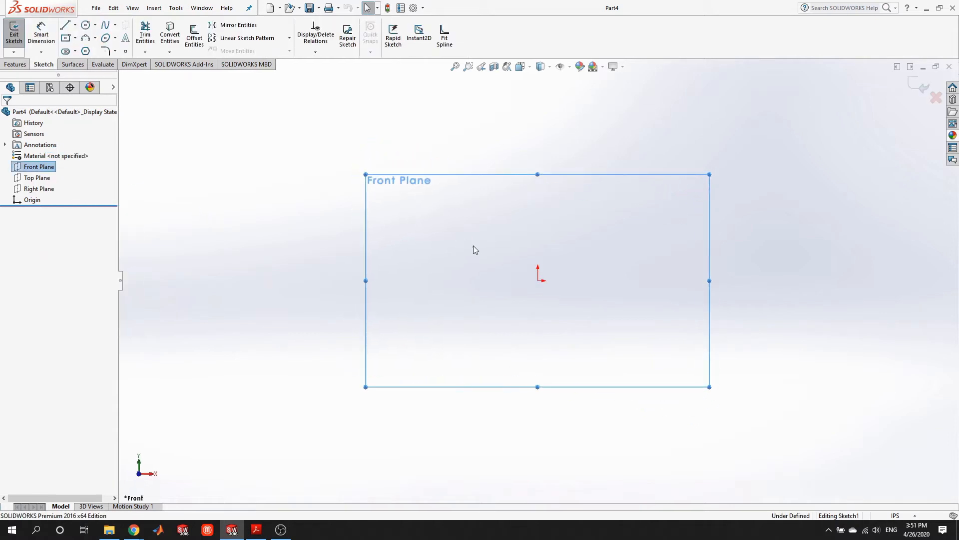
click(65, 40)
click(538, 281)
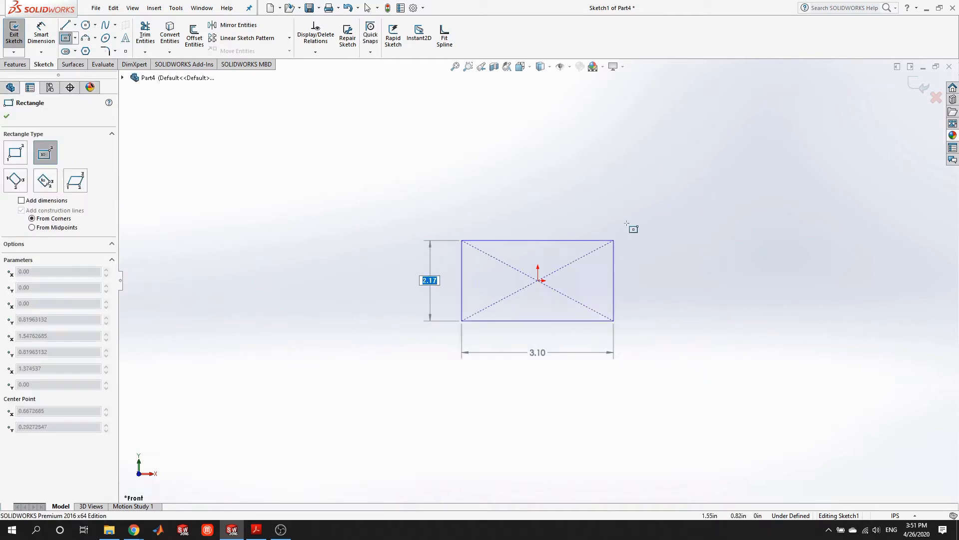
click(656, 164)
Dimension the rectangle's height between its upper and lower lines as 4 in.
click(41, 34)
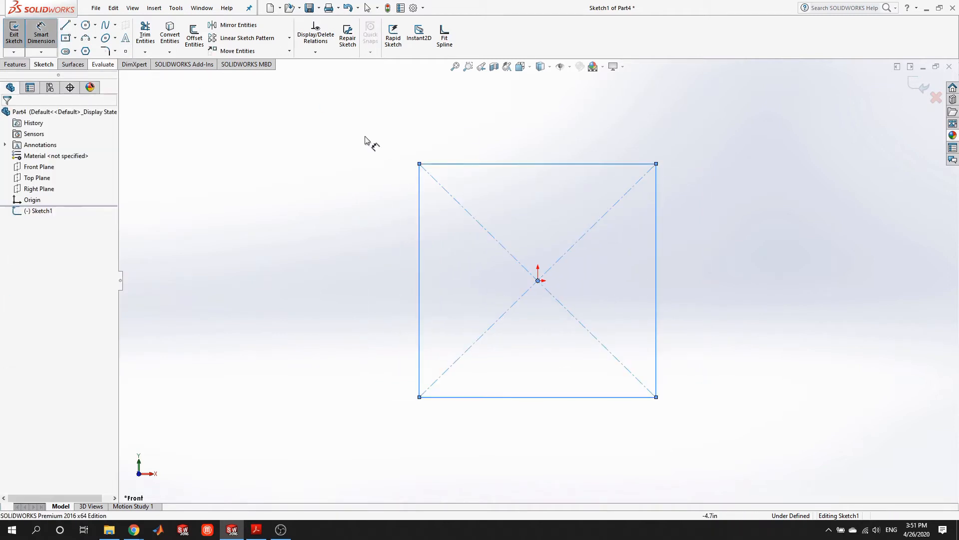
click(499, 163)
click(493, 398)
click(328, 300)
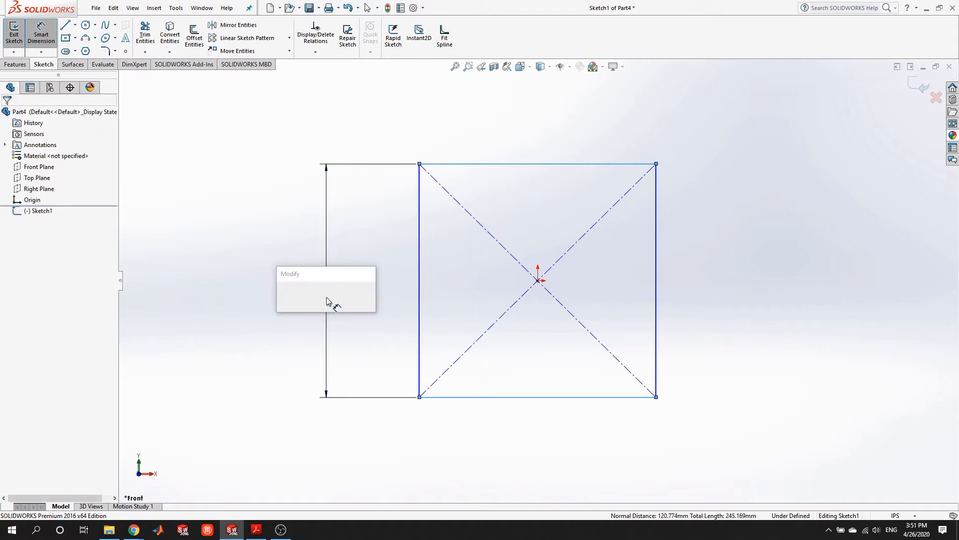
text(4)
key(Return)
Dimension the rectangle's width between its side lines as 4 in and exit the sketch.
click(420, 352)
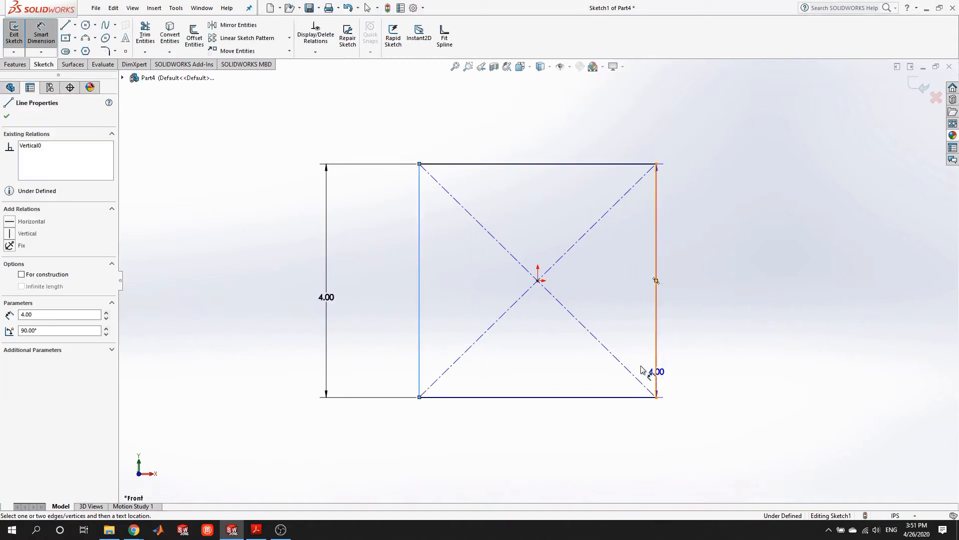
click(656, 365)
click(546, 447)
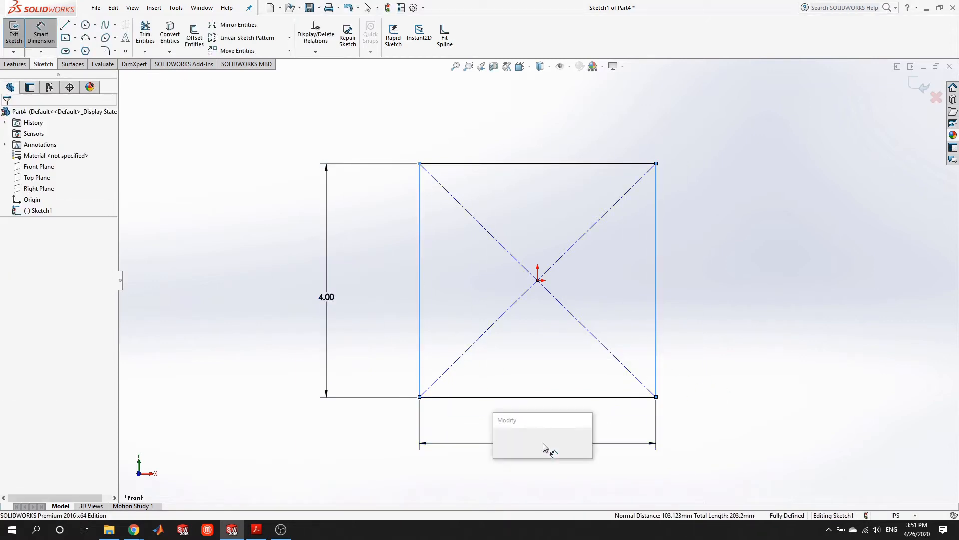
text(4)
key(Return)
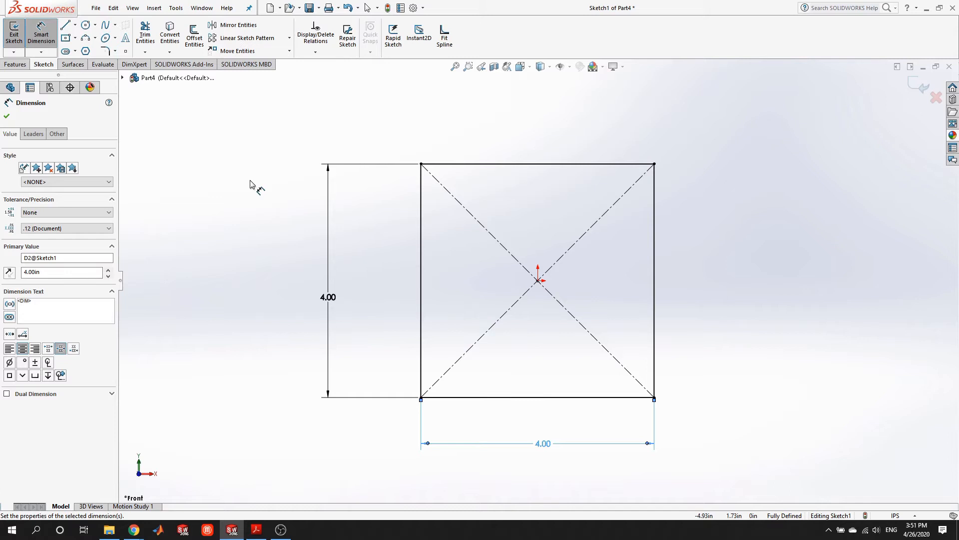
click(39, 40)
click(14, 35)
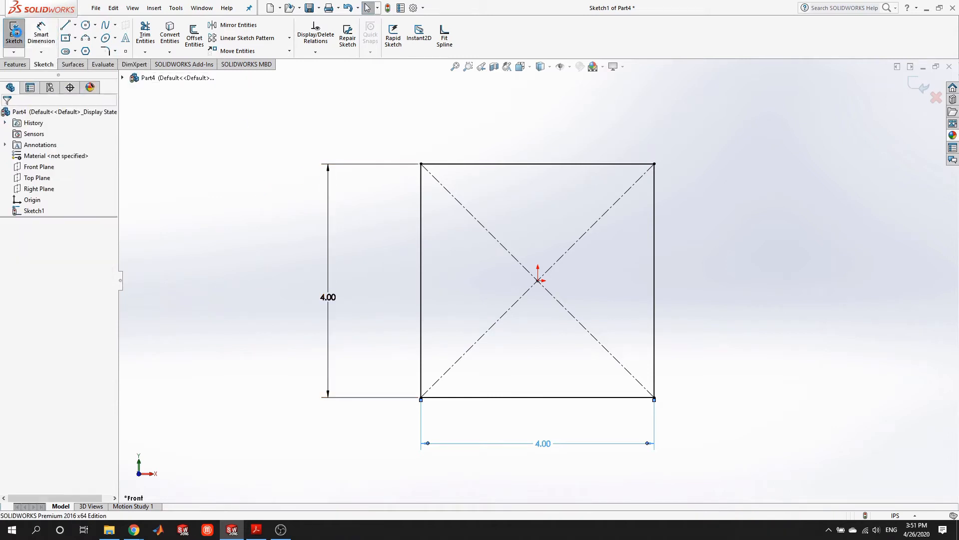
Extrude the square sketch as a blind boss 0.5 in deep, checking the plate thickness in the PDF drawing.
click(18, 34)
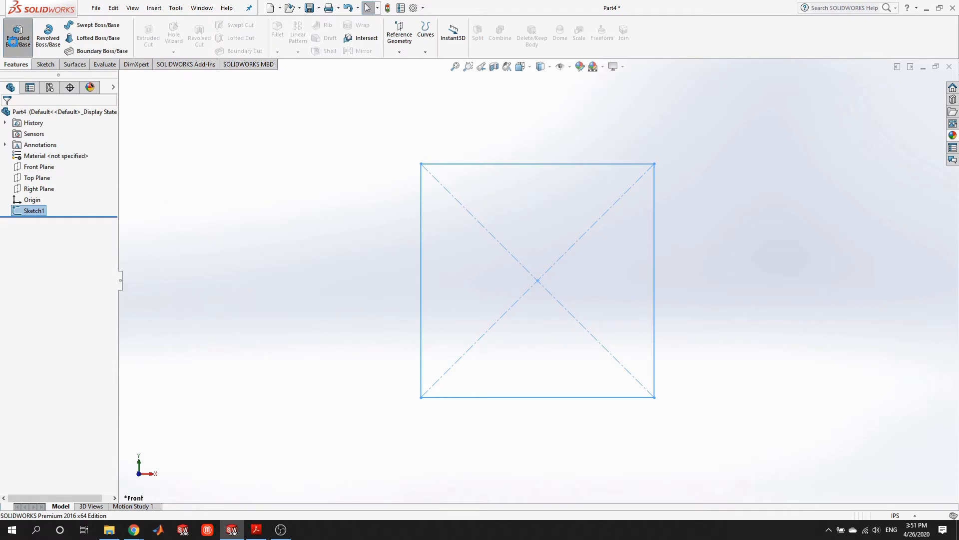
click(256, 529)
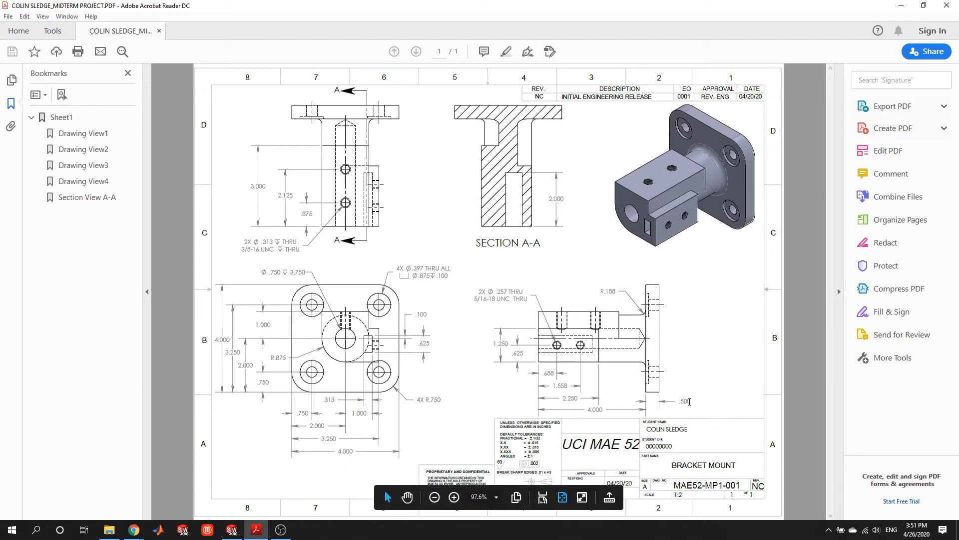
click(232, 529)
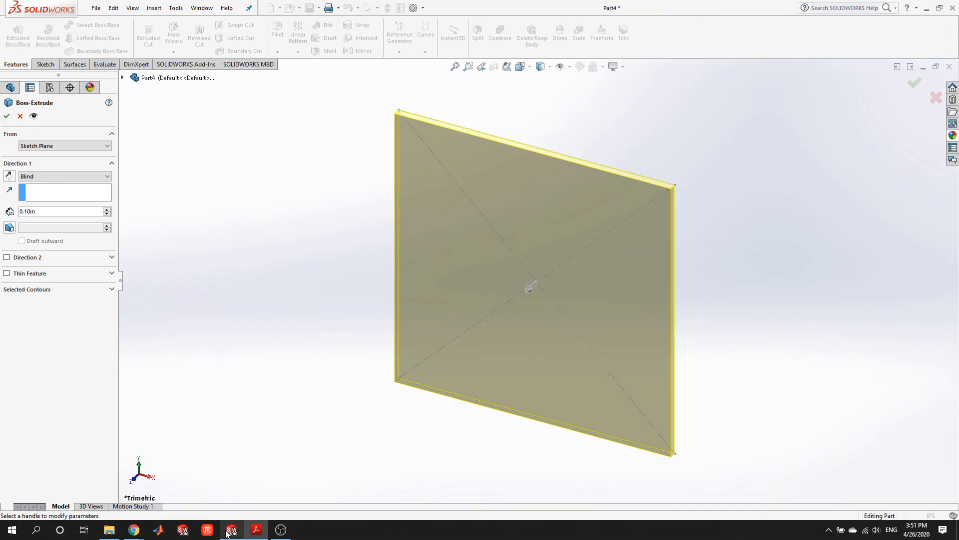
click(69, 214)
text(0.5)
key(Return)
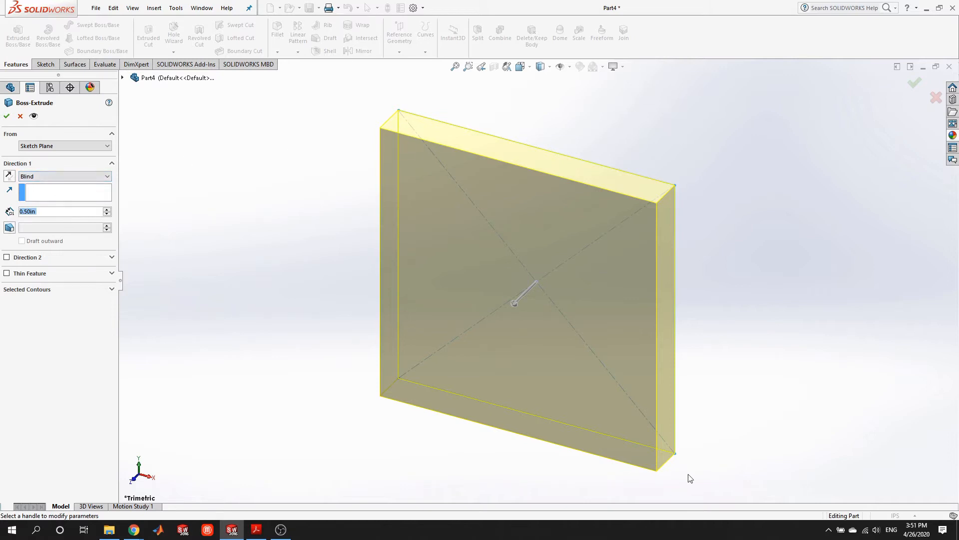
click(7, 116)
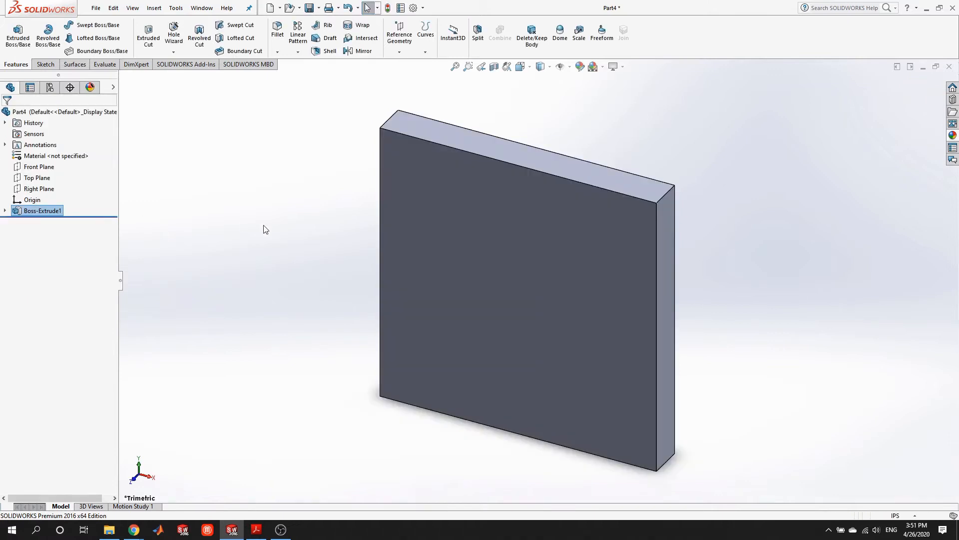
Rename the plate's extrude feature to "Base" in its feature properties.
right_click(25, 211)
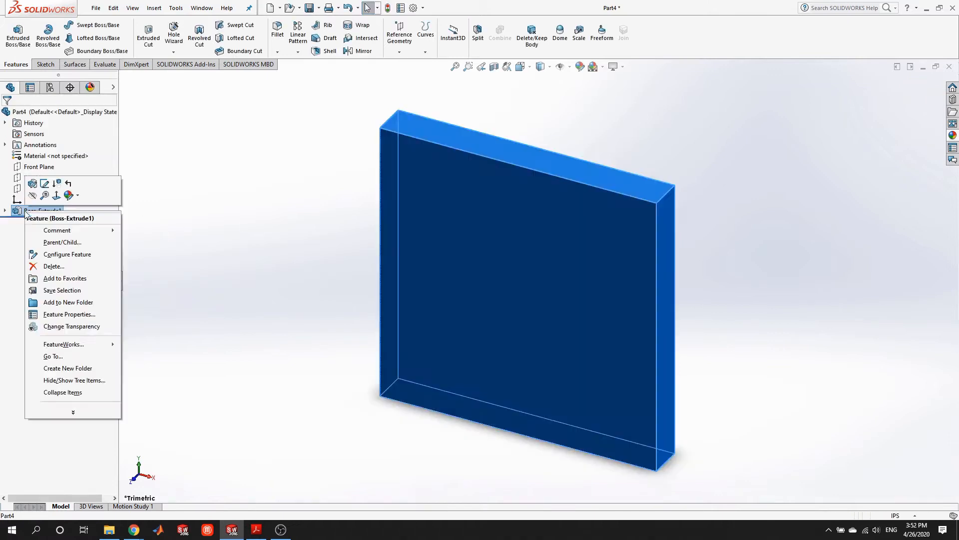
click(69, 315)
text(Base)
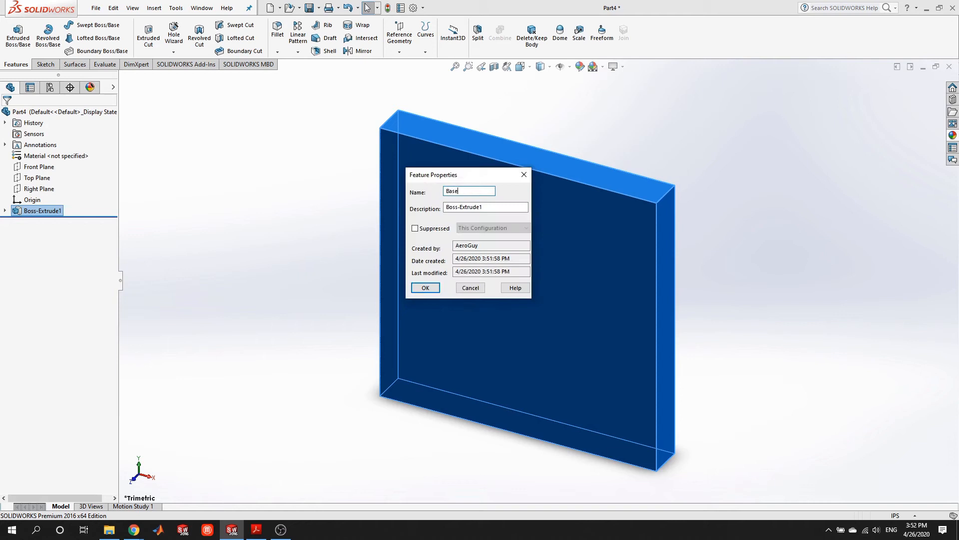
key(Return)
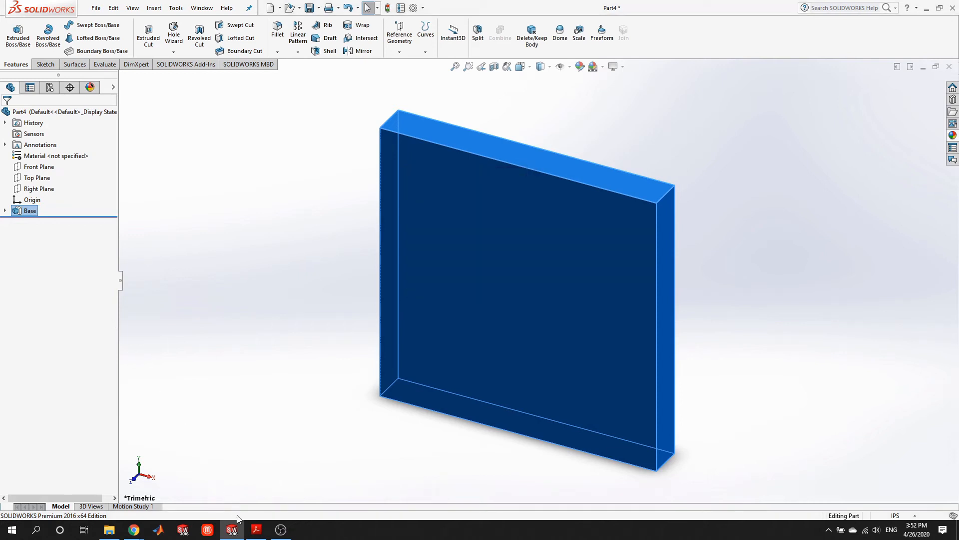
Consult the bracket mount PDF drawing and open a sketch on the plate's front face, viewed normal to it.
click(256, 529)
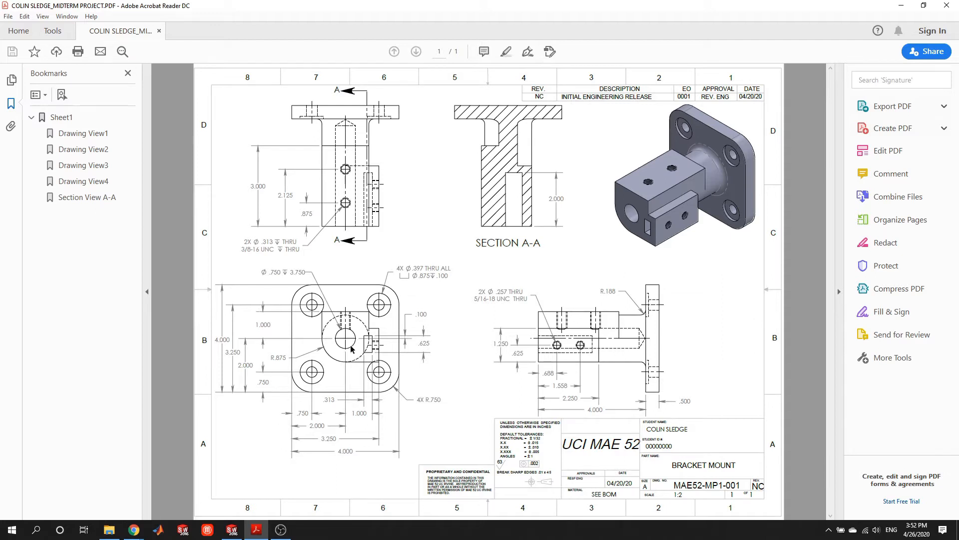
click(232, 530)
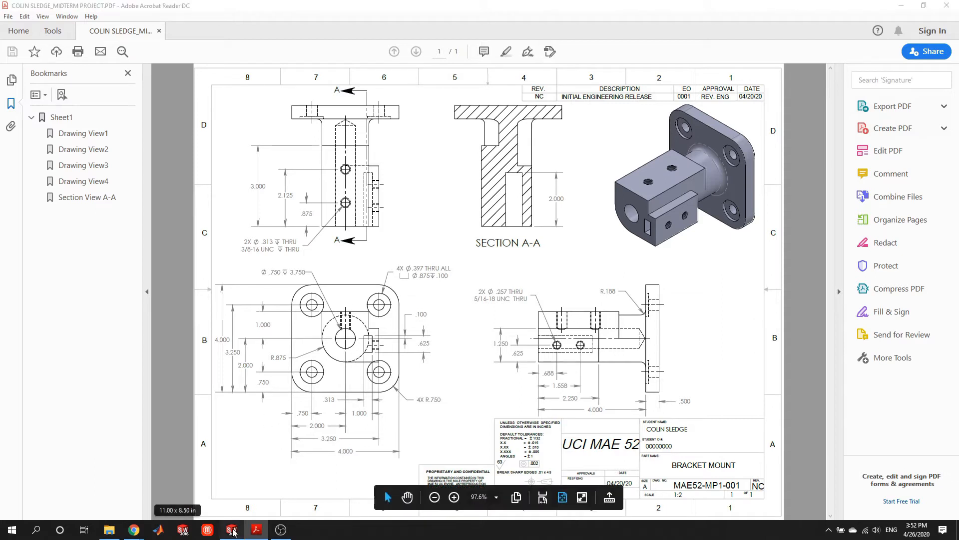
right_click(489, 270)
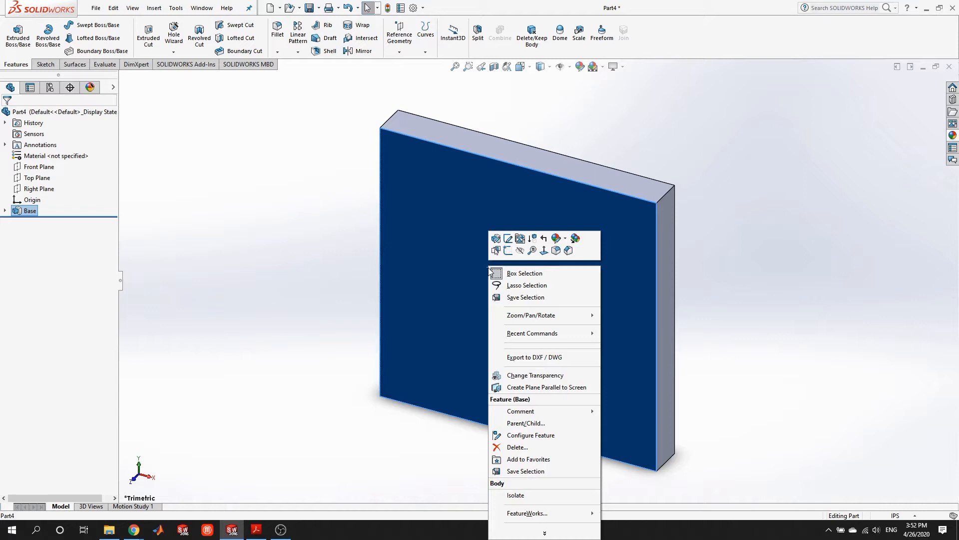
click(508, 249)
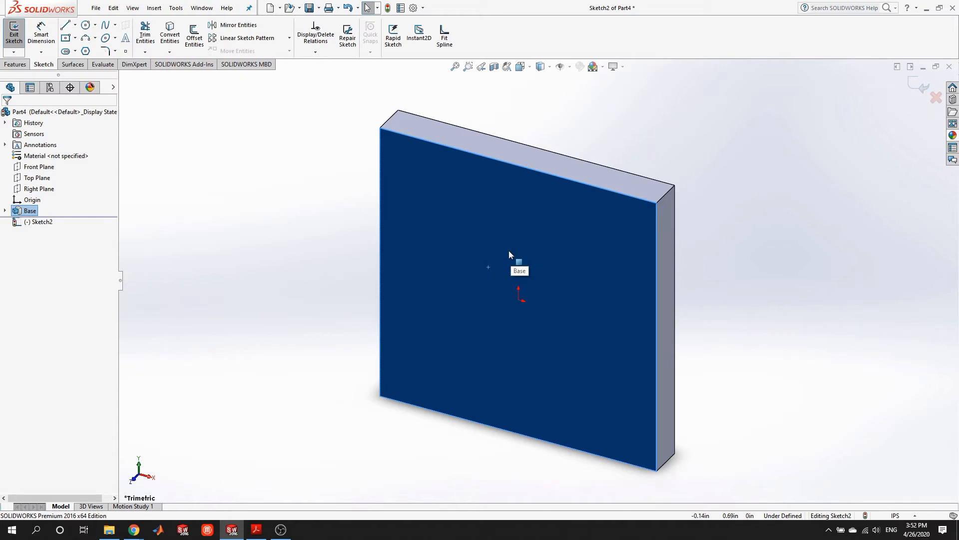
key(space)
click(508, 251)
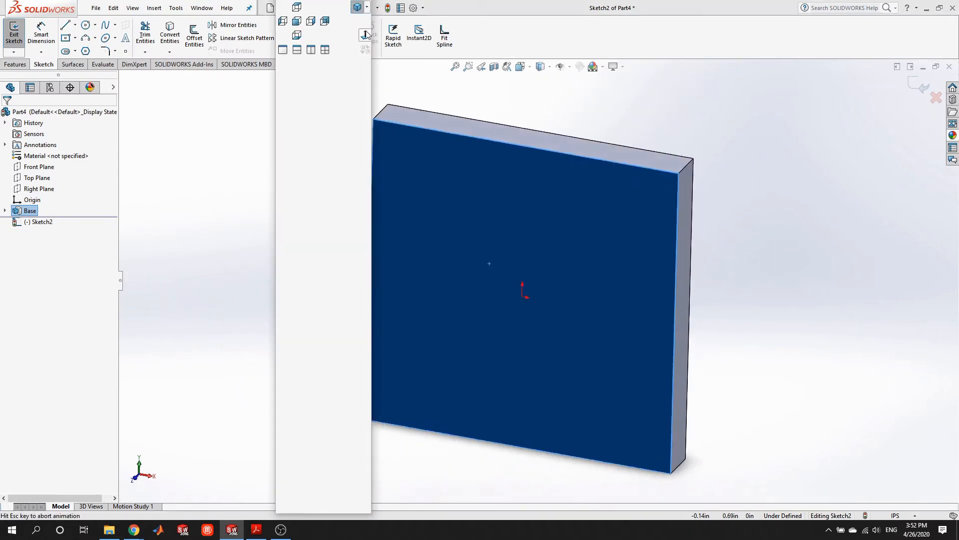
click(824, 350)
Draw a corner rectangle about 2.61 in wide and 2.85 in high around the origin on the plate face.
click(75, 38)
click(79, 51)
click(428, 148)
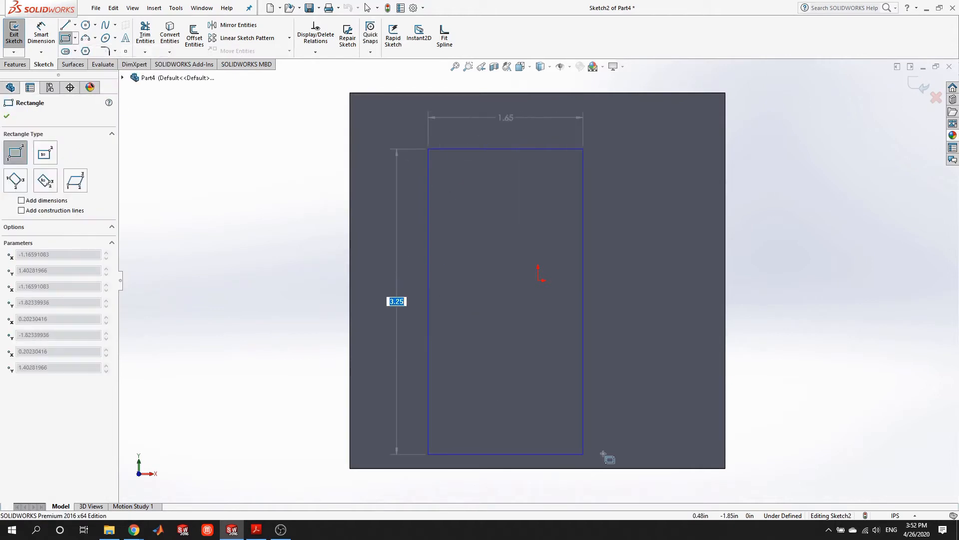
click(674, 417)
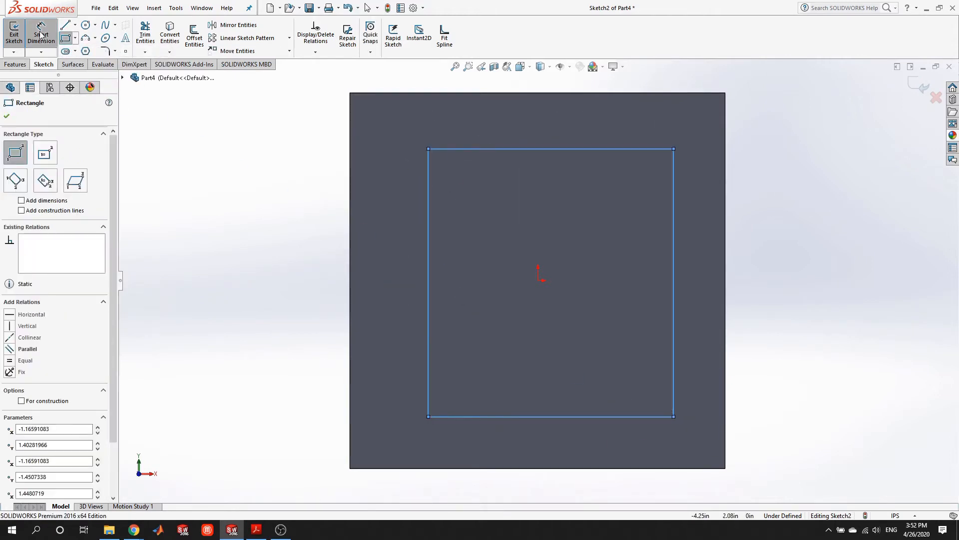
Dimension the rectangle's lower line 0.75 in from the plate's bottom edge.
click(41, 34)
click(425, 469)
click(456, 417)
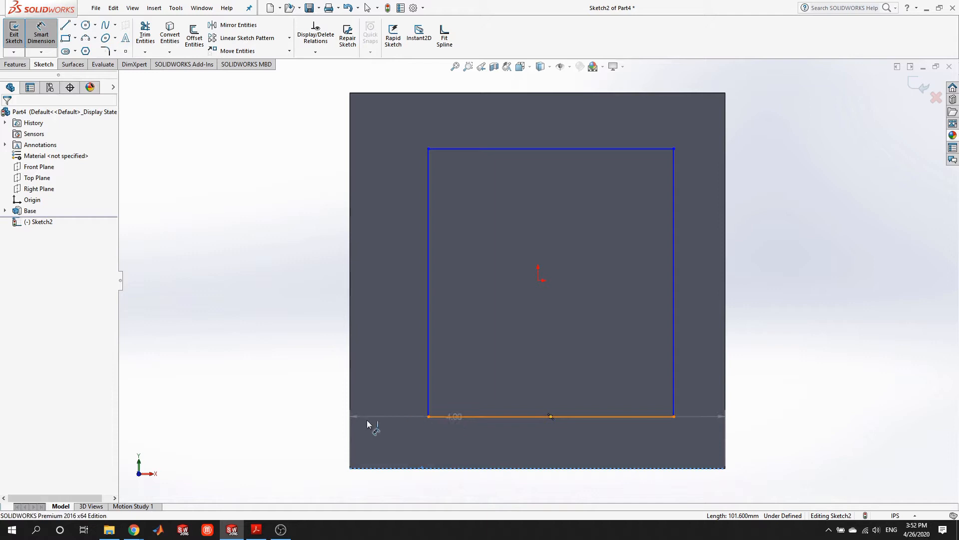
click(251, 449)
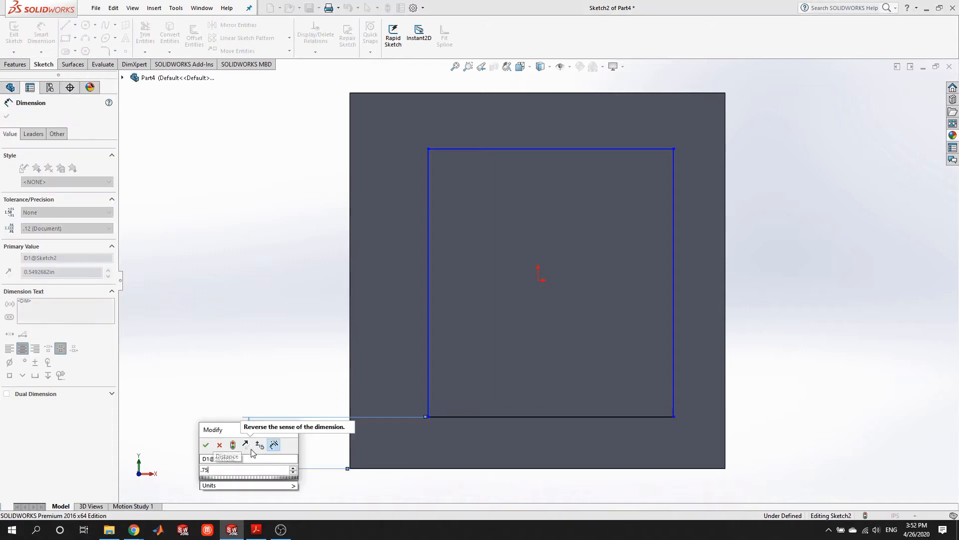
text(0.75)
key(Return)
Dimension the rectangle's upper line 3.25 in from the plate's bottom edge.
click(466, 468)
click(483, 131)
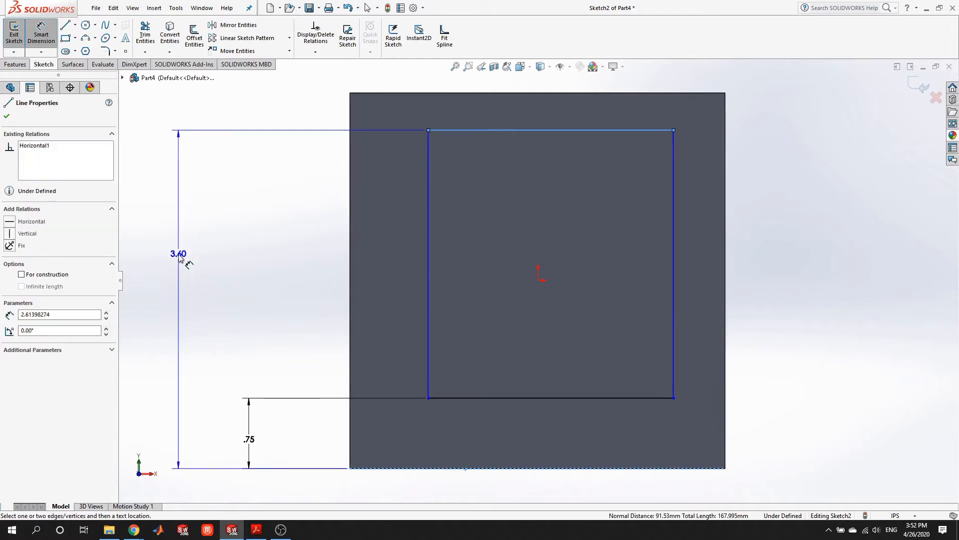
click(181, 256)
text(3.25)
key(Return)
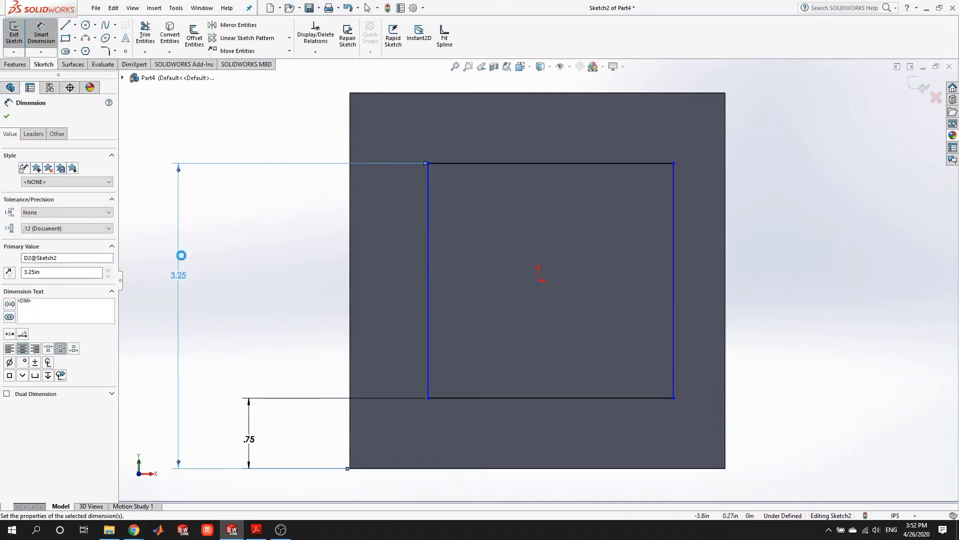
Dimension the rectangle's left line 0.75 in from the plate's left edge.
click(350, 367)
click(428, 361)
scroll(440, 444, down, 2)
scroll(416, 452, up, 3)
click(409, 418)
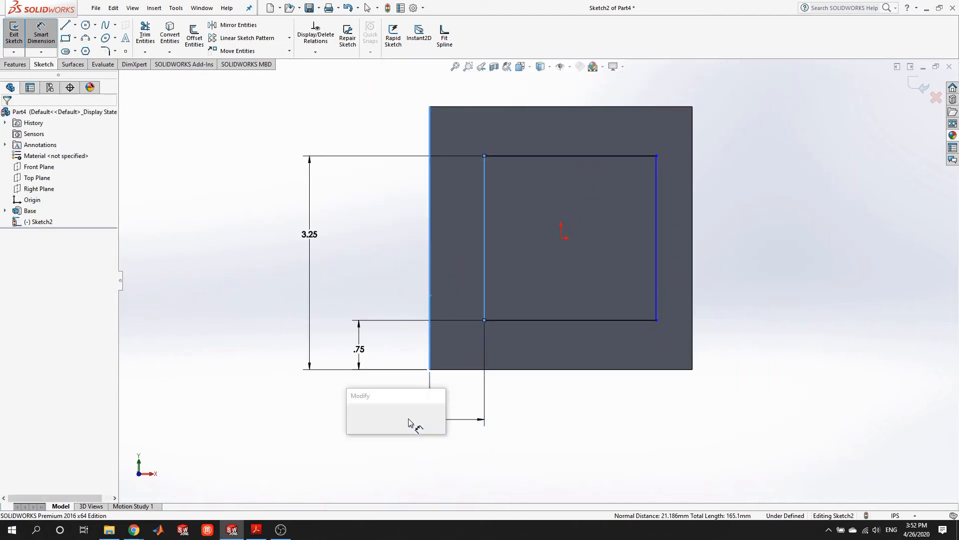
text(.75)
key(Return)
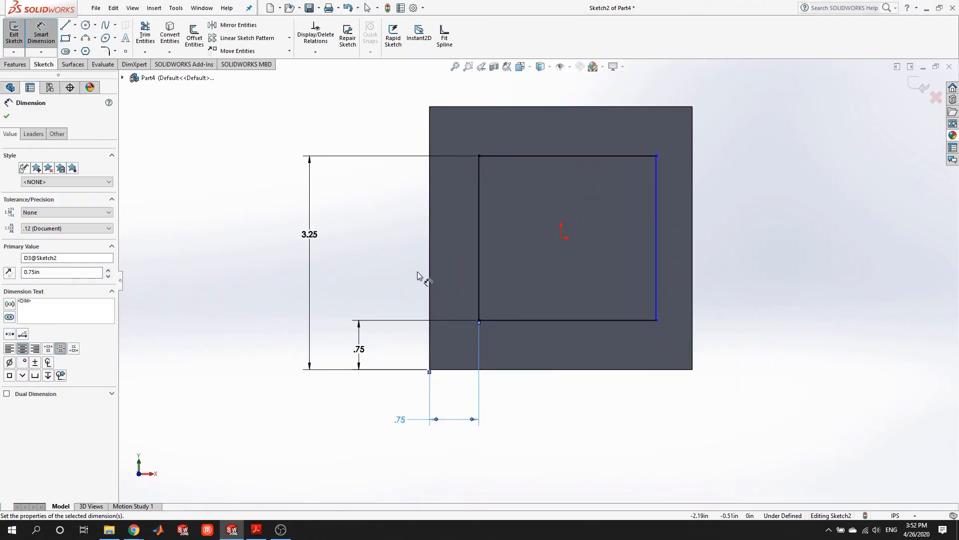
Dimension the rectangle's right line 3.25 in from the plate's left edge and end dimensioning.
click(430, 284)
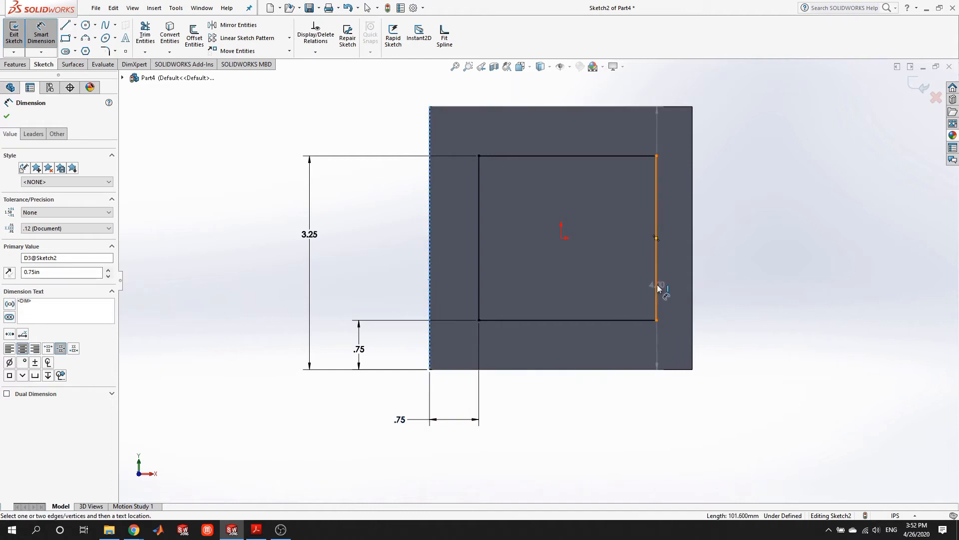
click(657, 284)
click(548, 460)
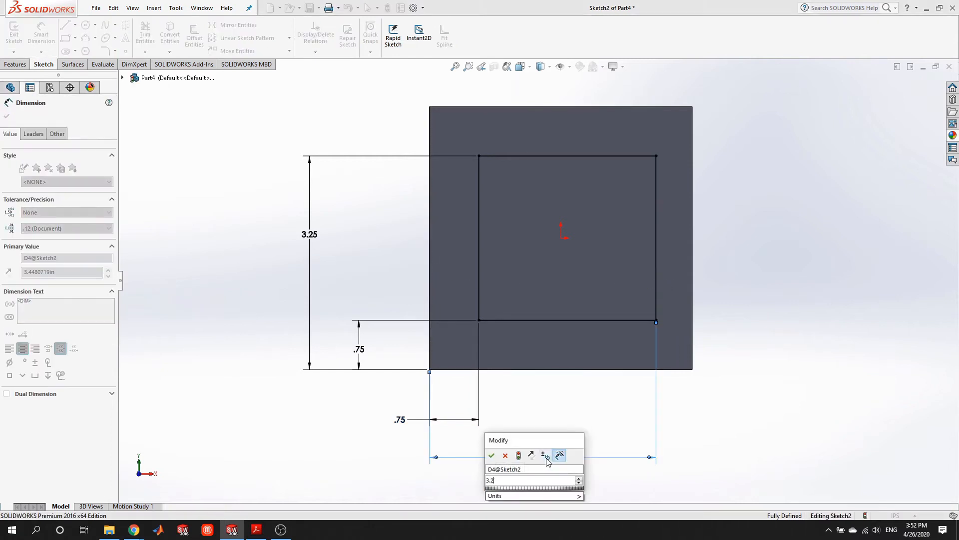
key(Return)
key(Escape)
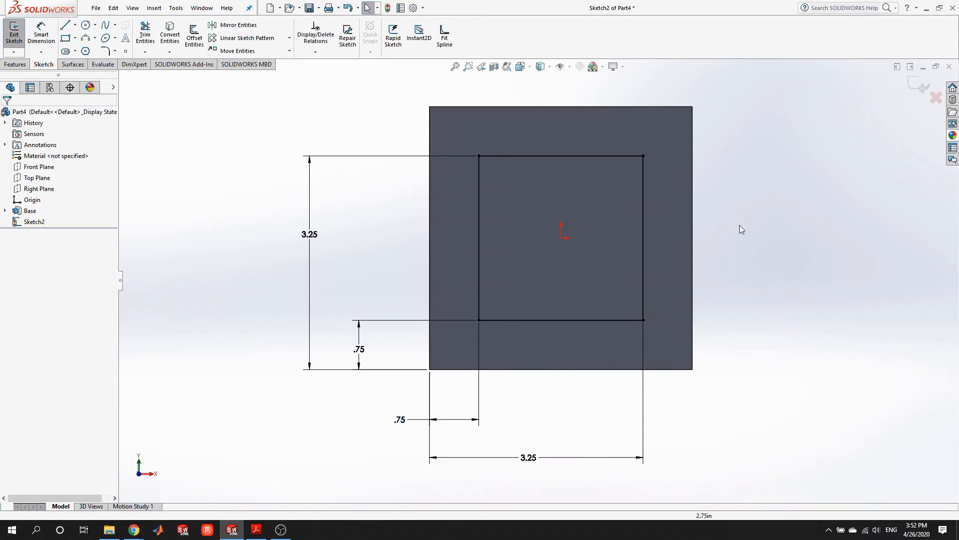
Convert the dimensioned rectangle's four lines to construction geometry.
key(f)
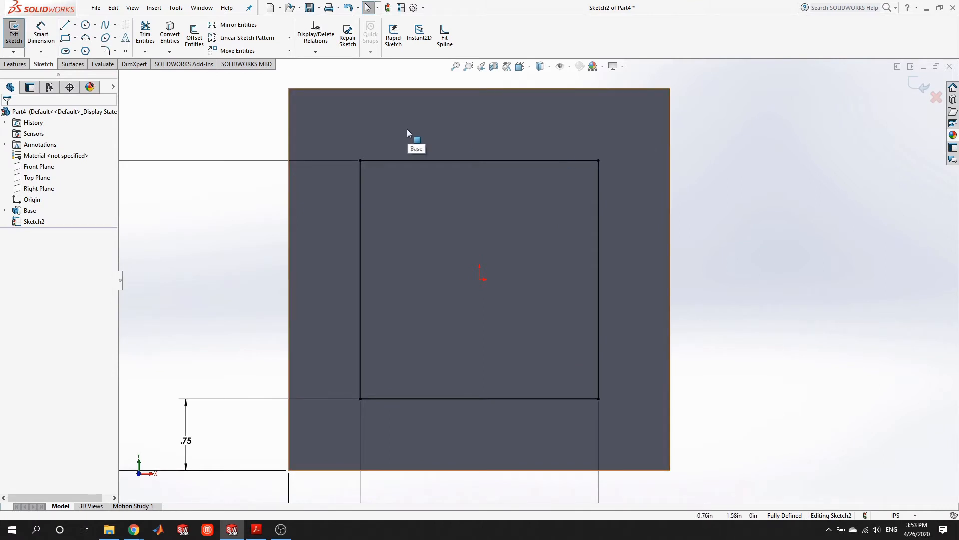
key(z)
drag(259, 114, 713, 422)
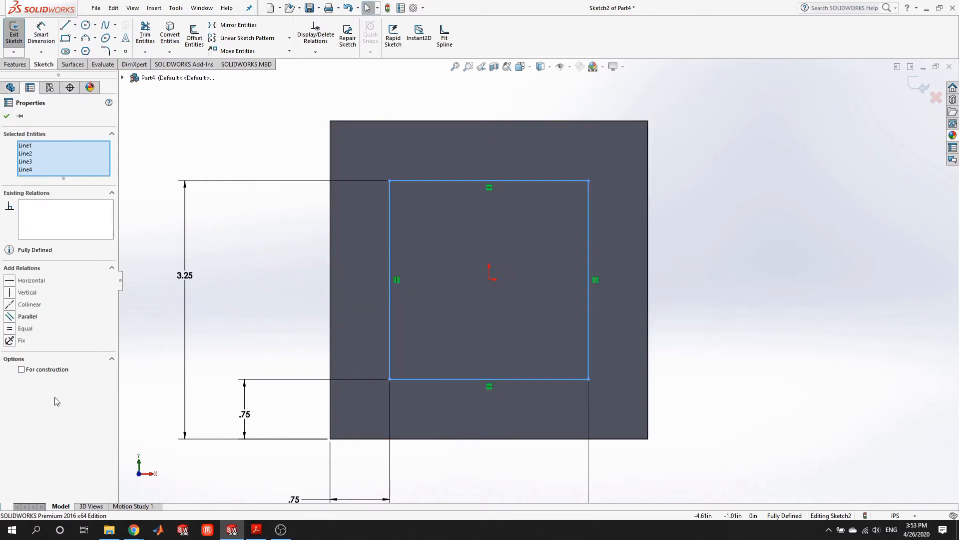
click(21, 370)
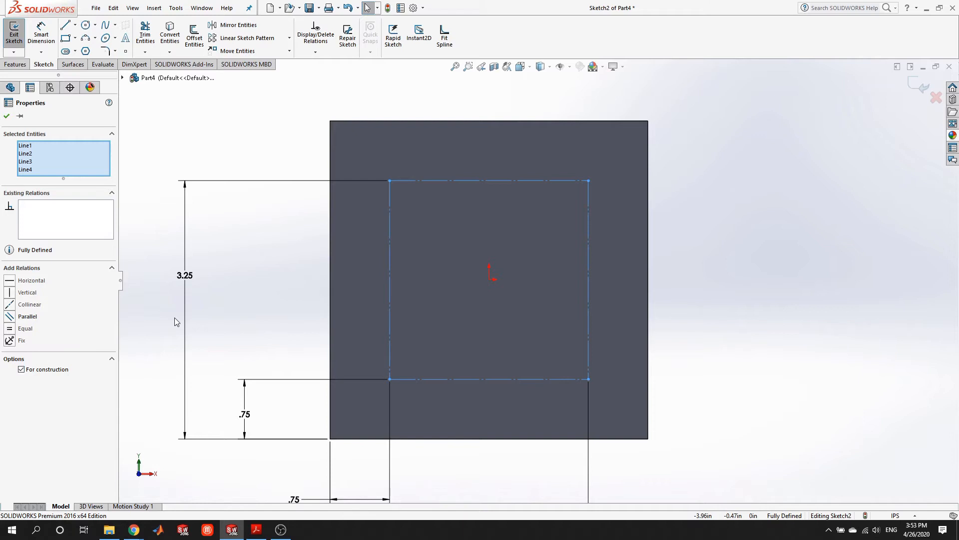
click(175, 317)
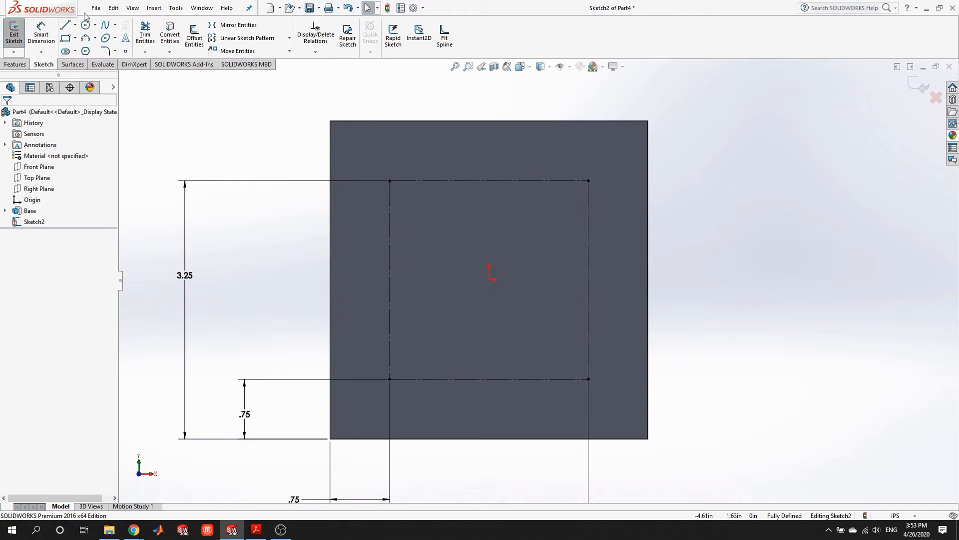
Check the hole layout in the PDF drawing and sketch two concentric circles at each upper corner of the construction rectangle.
click(256, 530)
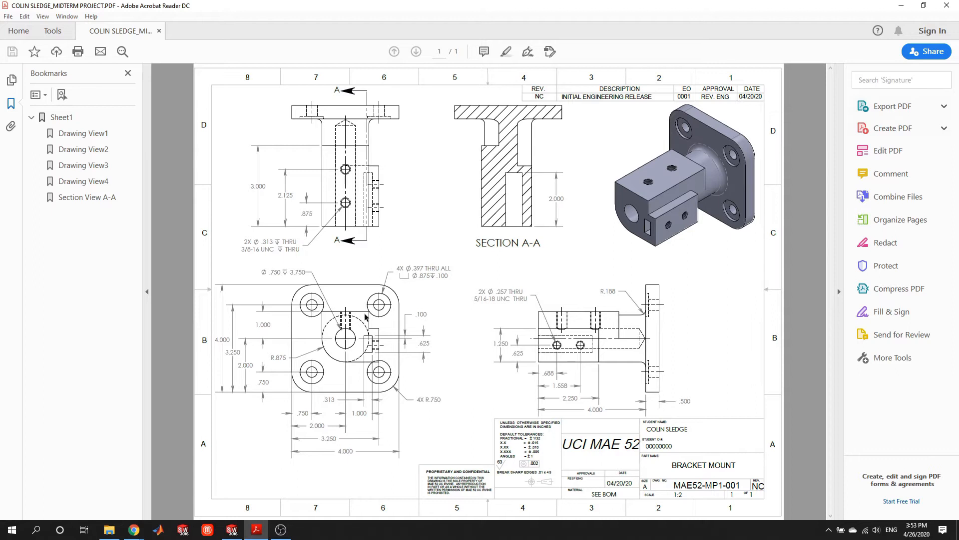
click(232, 529)
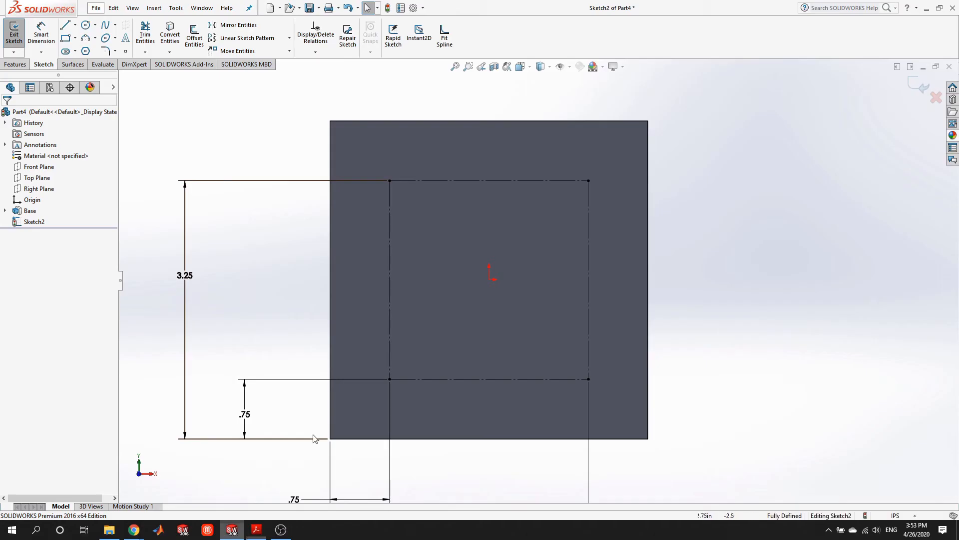
click(85, 24)
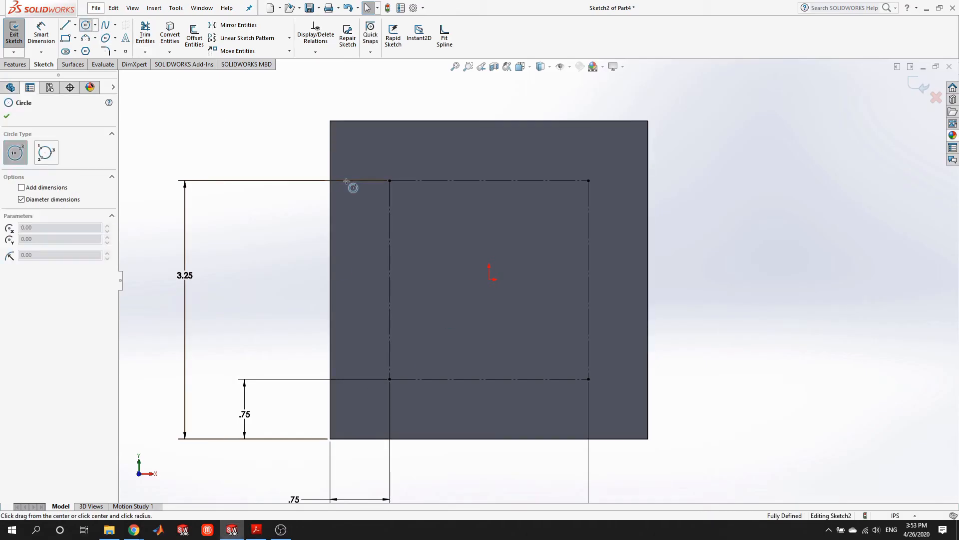
click(389, 181)
click(401, 191)
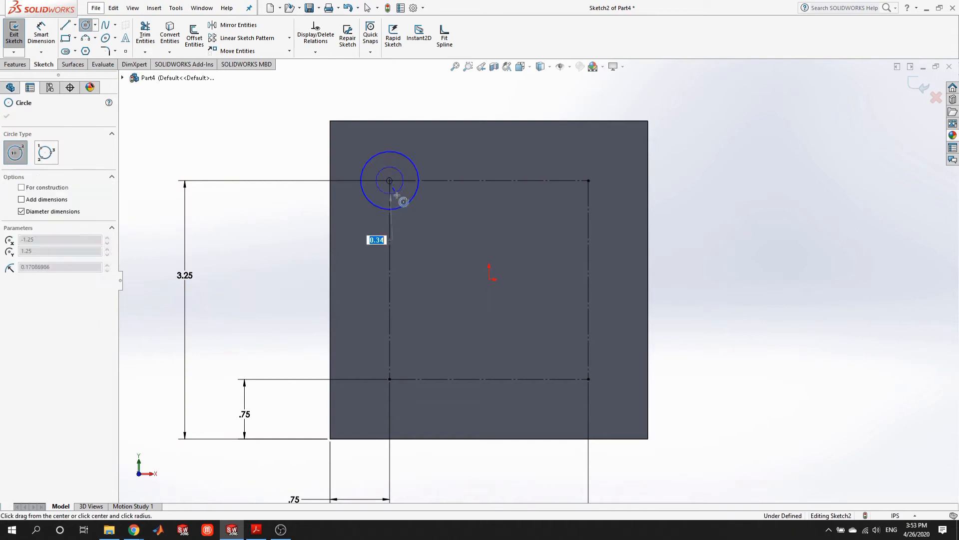
click(589, 180)
click(575, 208)
click(588, 180)
Sketch two concentric circles at each lower corner of the construction rectangle and end the Circle tool.
click(589, 379)
click(611, 402)
click(589, 379)
click(595, 400)
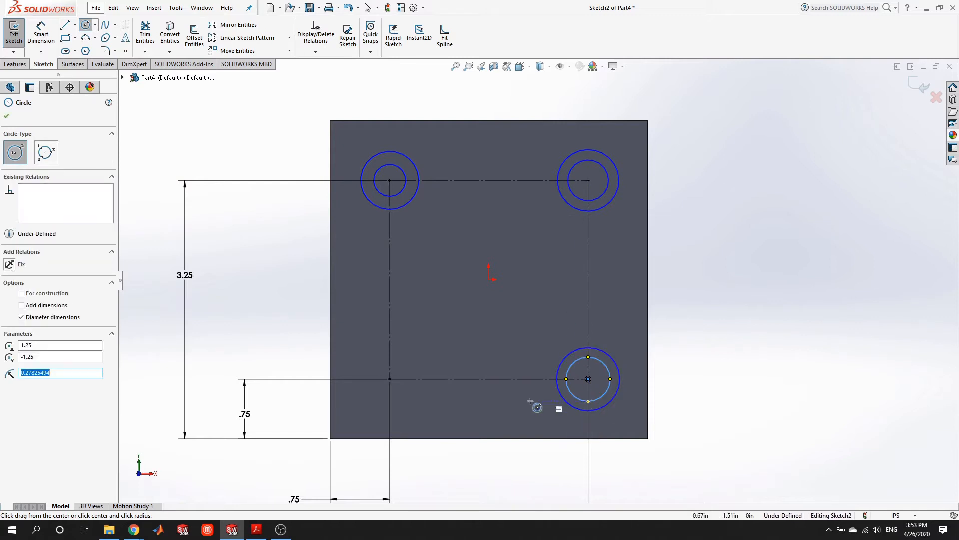
click(390, 379)
click(397, 401)
click(390, 379)
click(391, 393)
key(Escape)
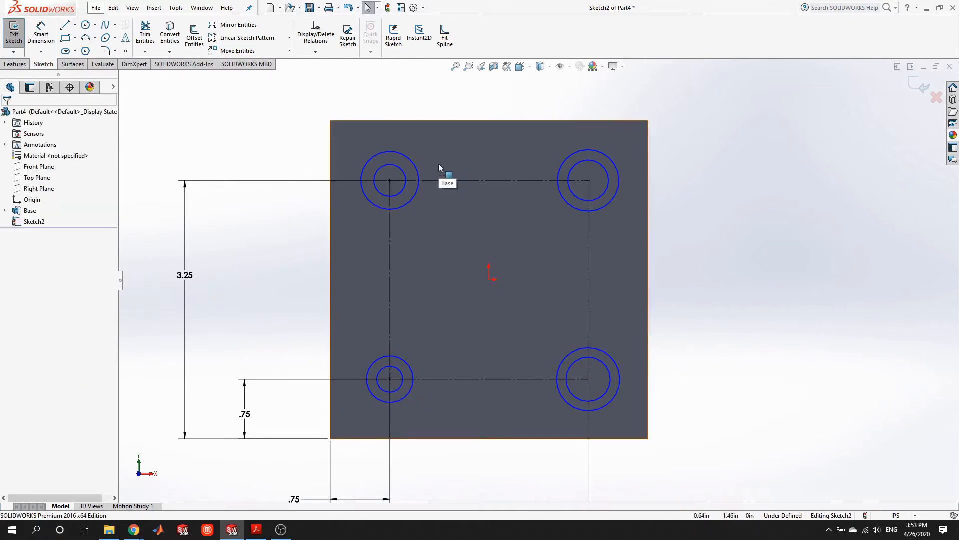
Apply an Equal relation to the four outer corner circles.
click(404, 154)
ctrl+click(616, 165)
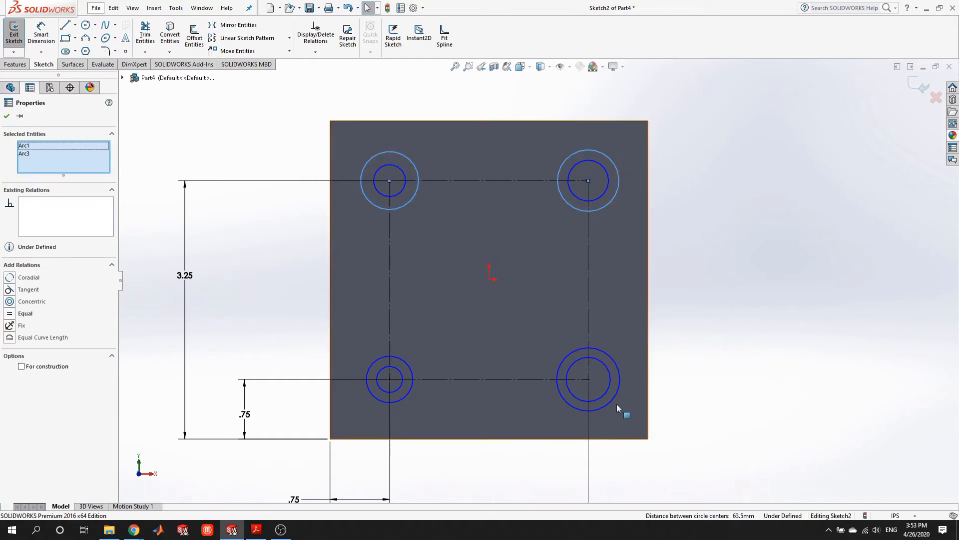
ctrl+click(613, 400)
ctrl+click(404, 398)
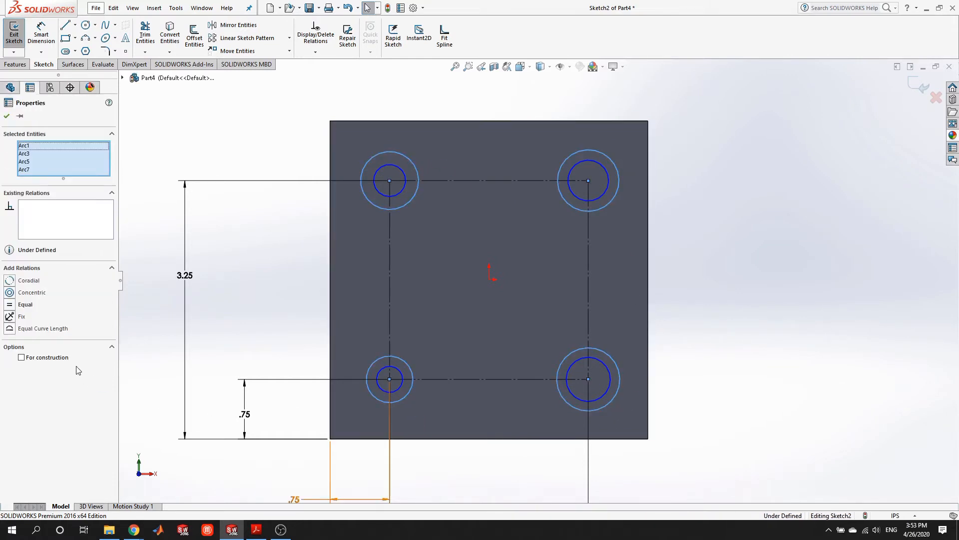
click(9, 305)
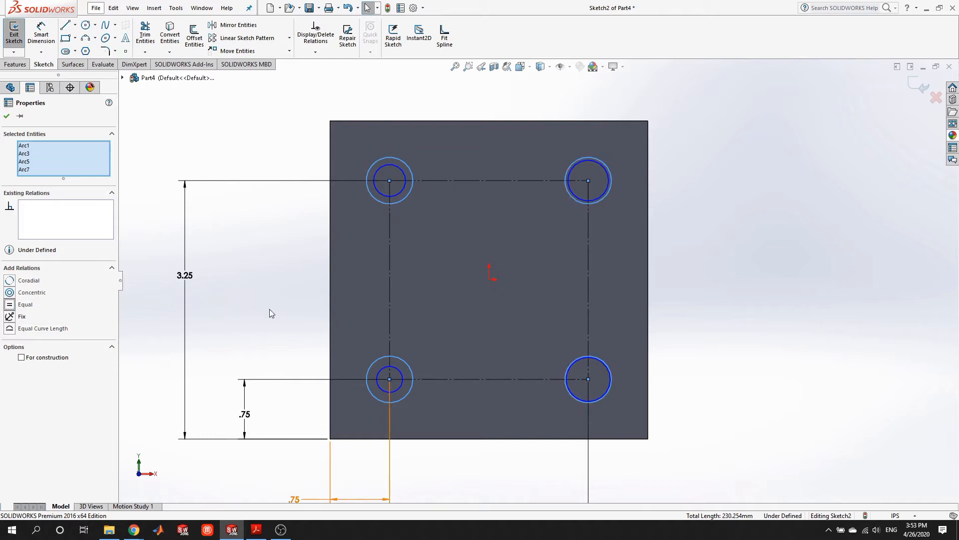
click(798, 301)
Apply an Equal relation to the four inner corner circles.
click(408, 180)
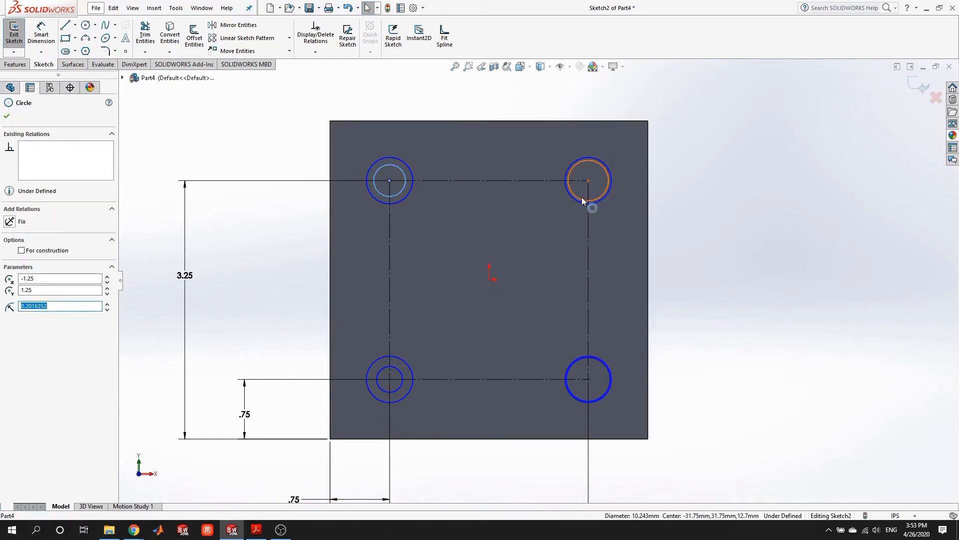
ctrl+click(583, 201)
scroll(620, 400, down, 6)
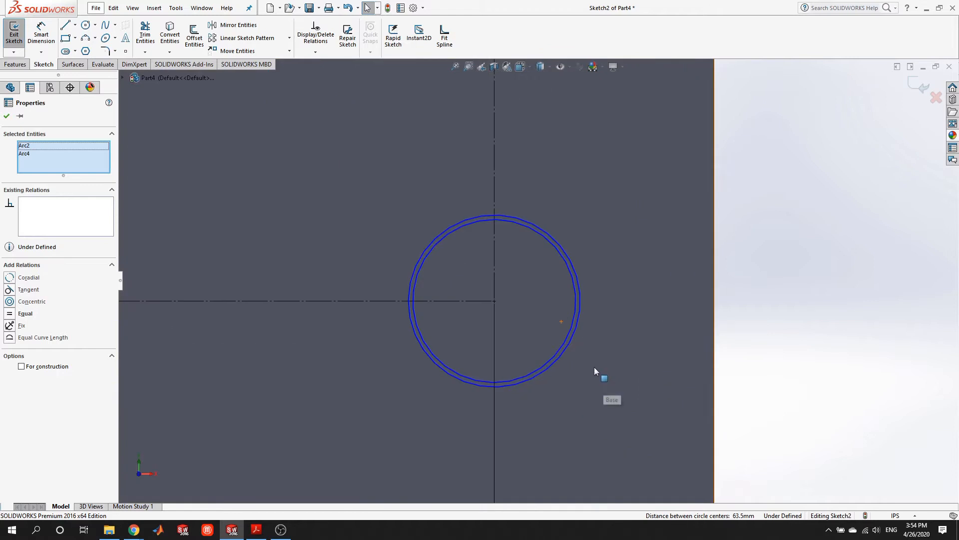
ctrl+click(573, 323)
scroll(573, 323, up, 6)
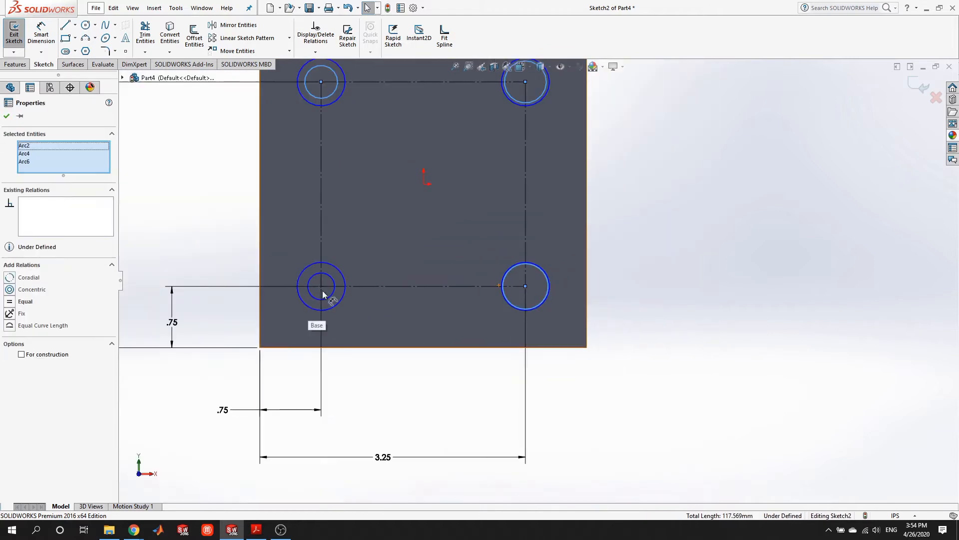
ctrl+click(312, 296)
click(9, 306)
click(679, 250)
scroll(568, 175, up, 5)
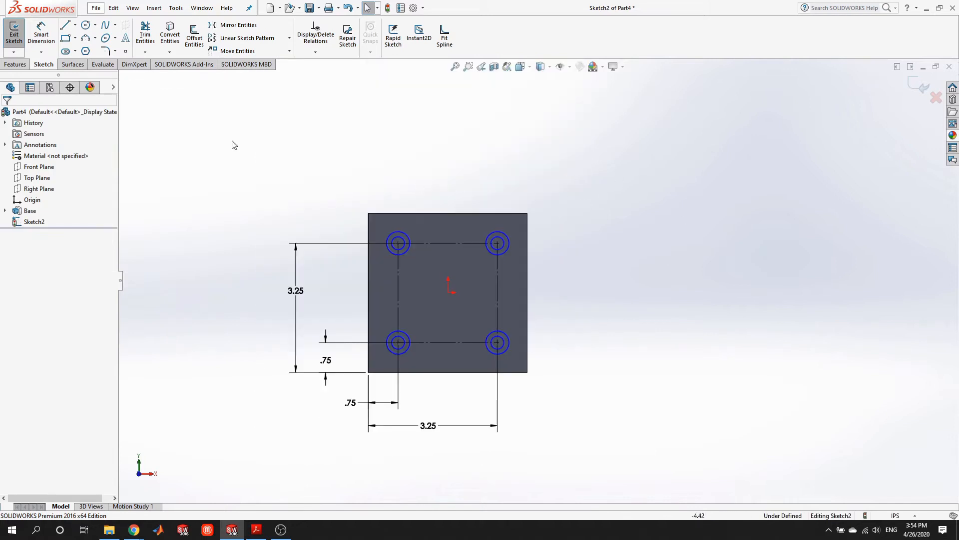
Check the hole callout in the PDF drawing and dimension the upper-right inner circle's diameter as 0.397 in.
click(257, 529)
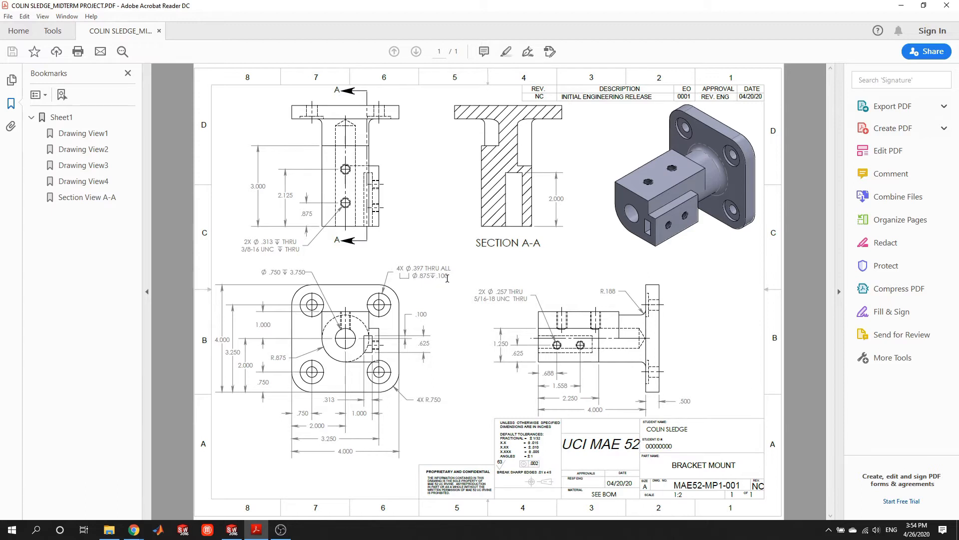
drag(399, 278, 409, 277)
click(410, 288)
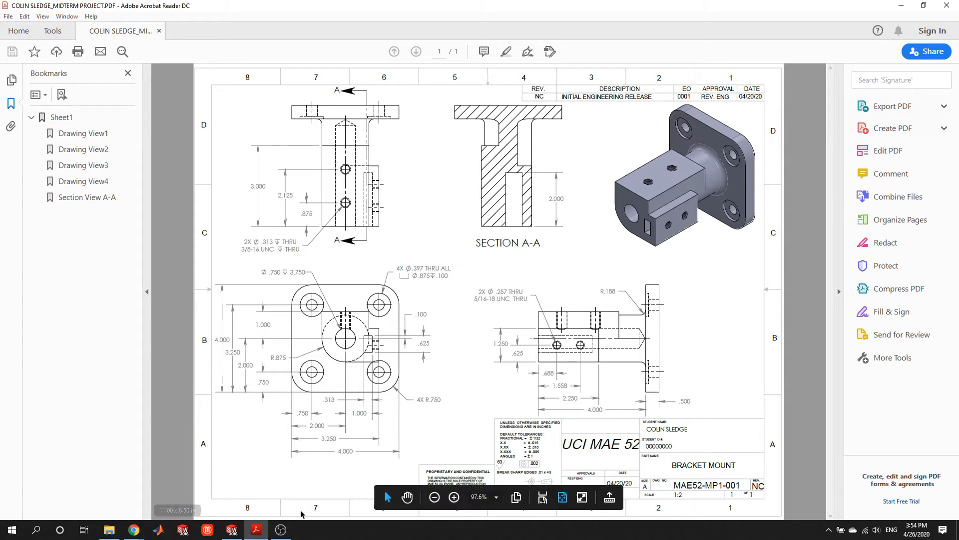
click(232, 529)
scroll(521, 254, down, 3)
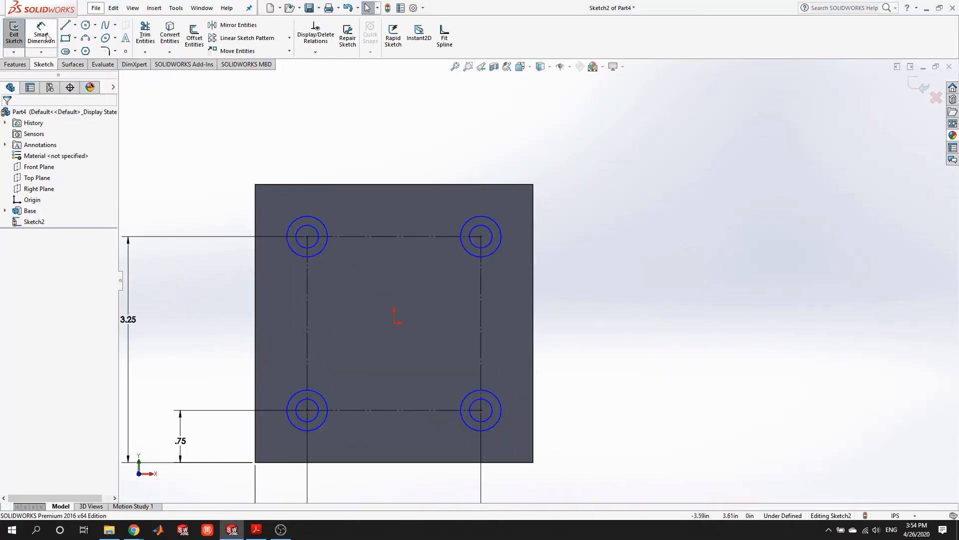
click(40, 33)
click(496, 239)
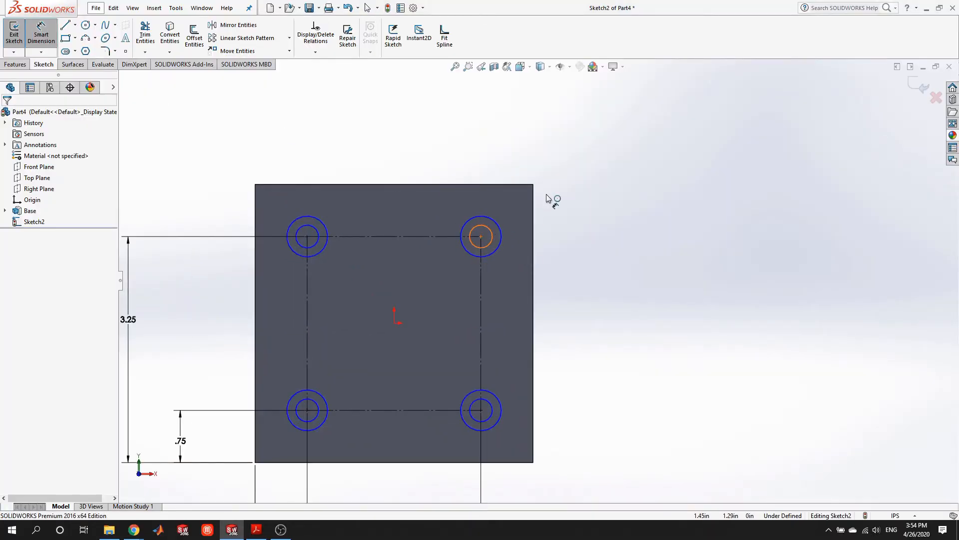
click(607, 164)
text(.397)
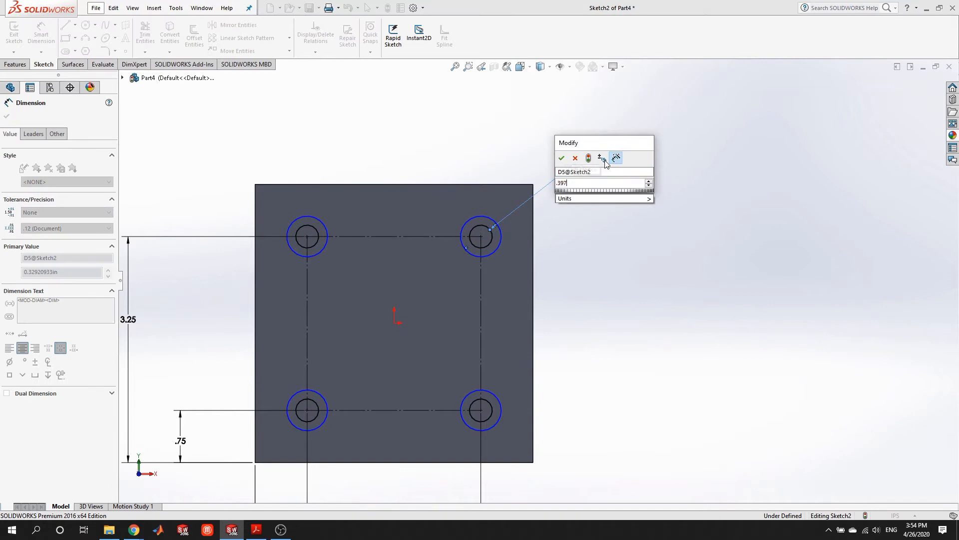
key(Return)
Dimension the upper-right outer circle's diameter as 0.875 in and exit the sketch.
click(502, 239)
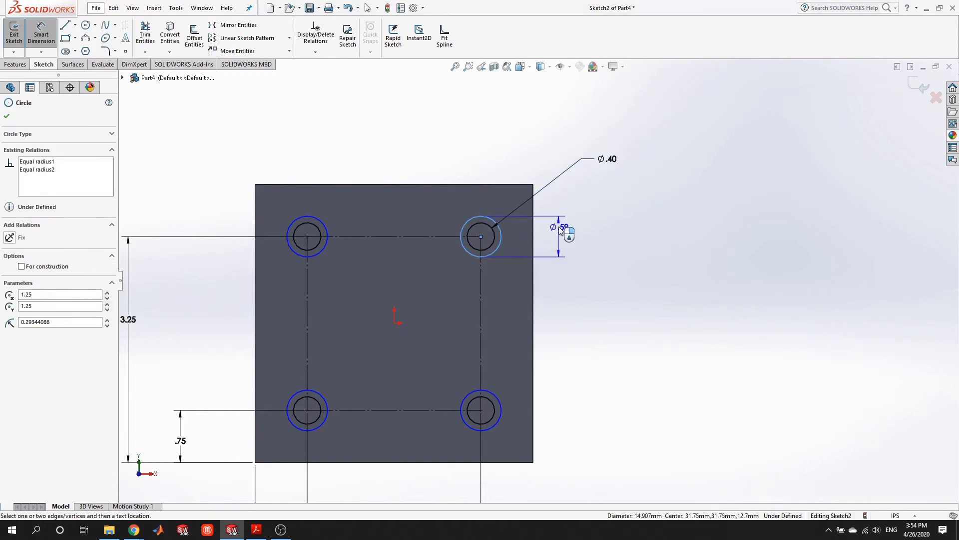
click(602, 213)
text(.875)
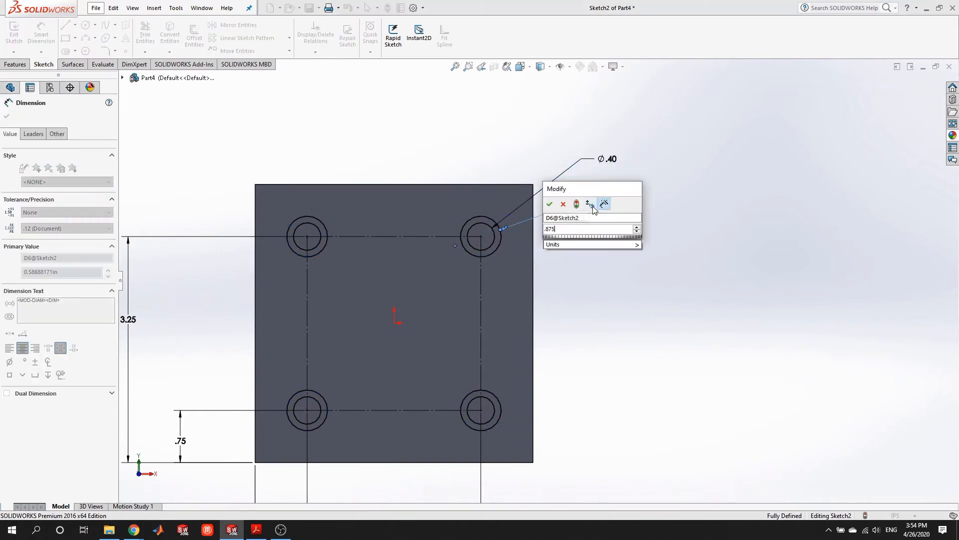
key(Return)
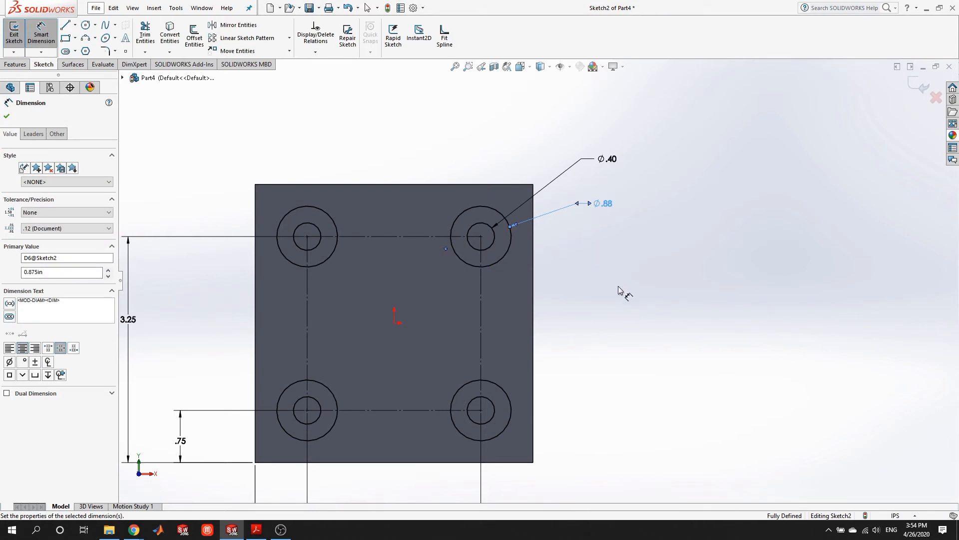
scroll(617, 287, up, 1)
click(17, 36)
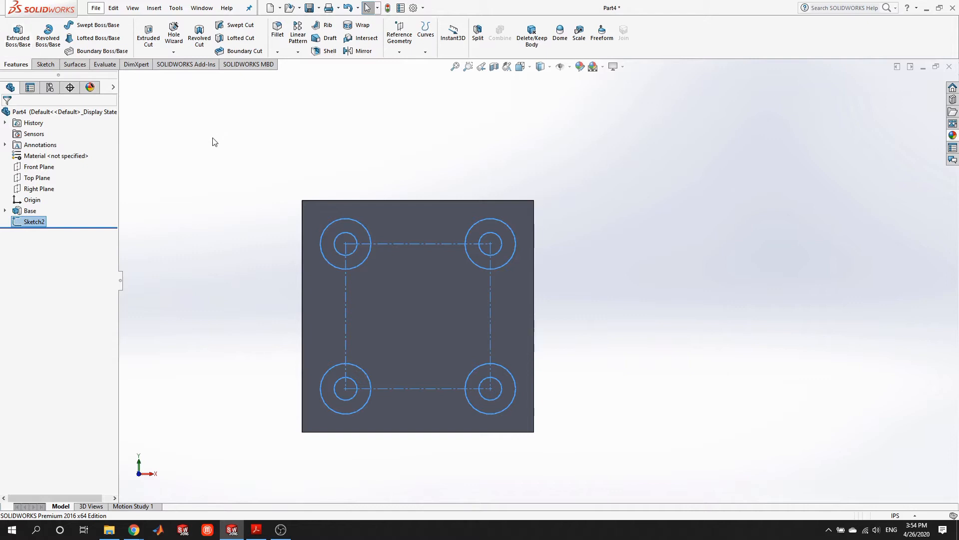
Start an extruded cut from the hole sketch and replace its contour selection with the four inner circle regions.
click(148, 36)
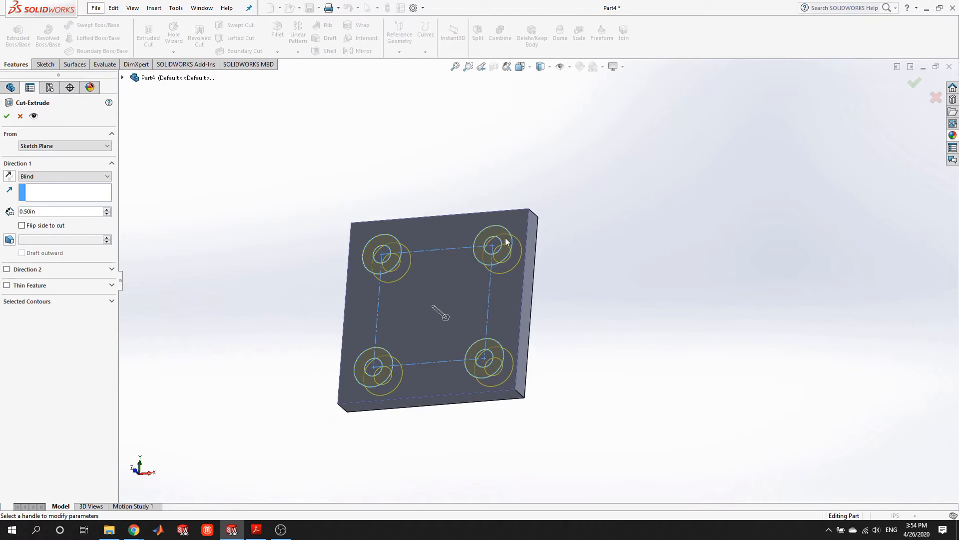
click(111, 301)
right_click(78, 315)
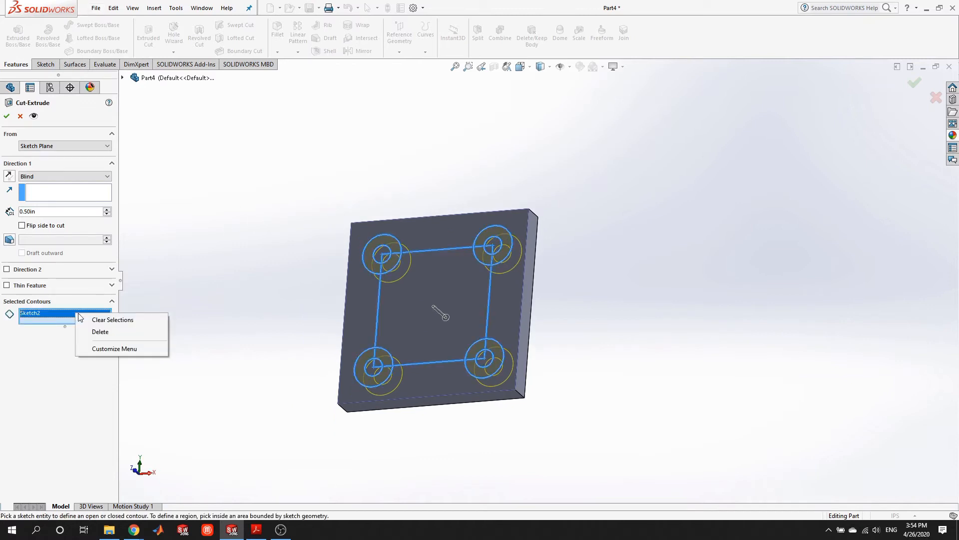
click(103, 322)
scroll(310, 275, down, 5)
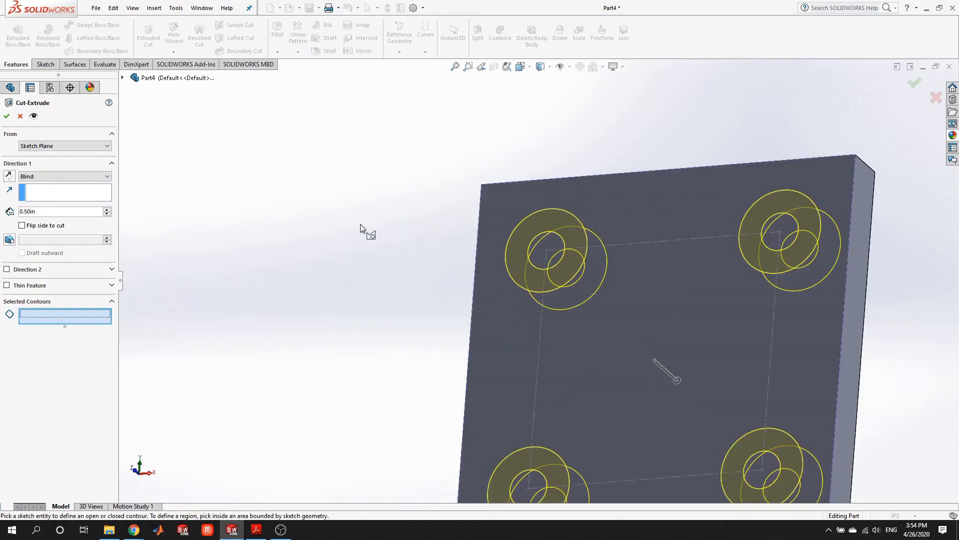
click(545, 241)
click(793, 225)
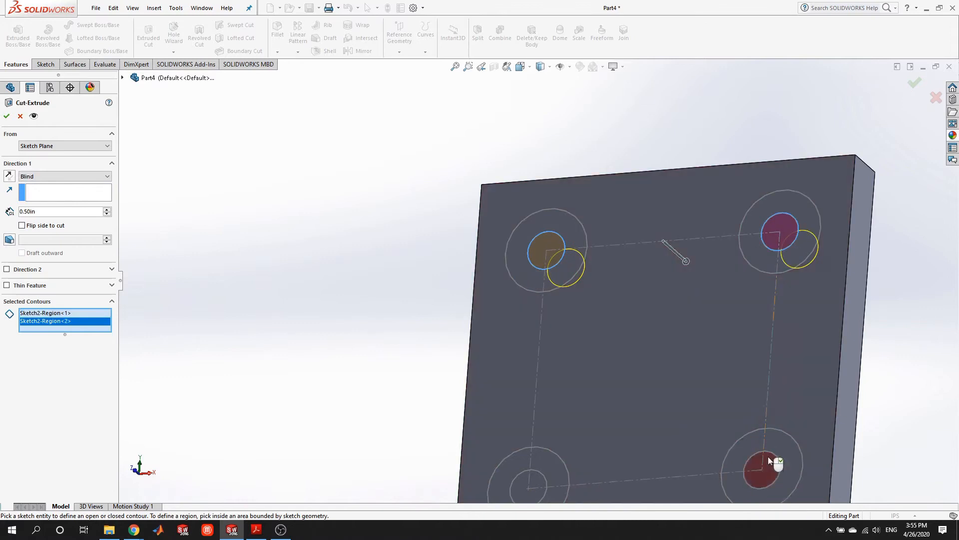
click(769, 457)
scroll(547, 462, up, 2)
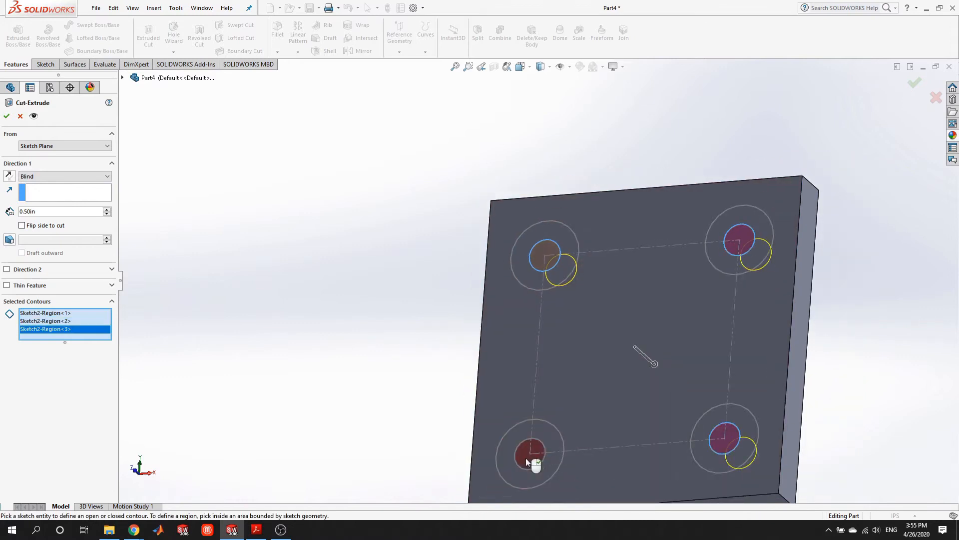
click(528, 461)
Set the cut's end condition to Through All and accept it to make the four corner holes.
click(51, 179)
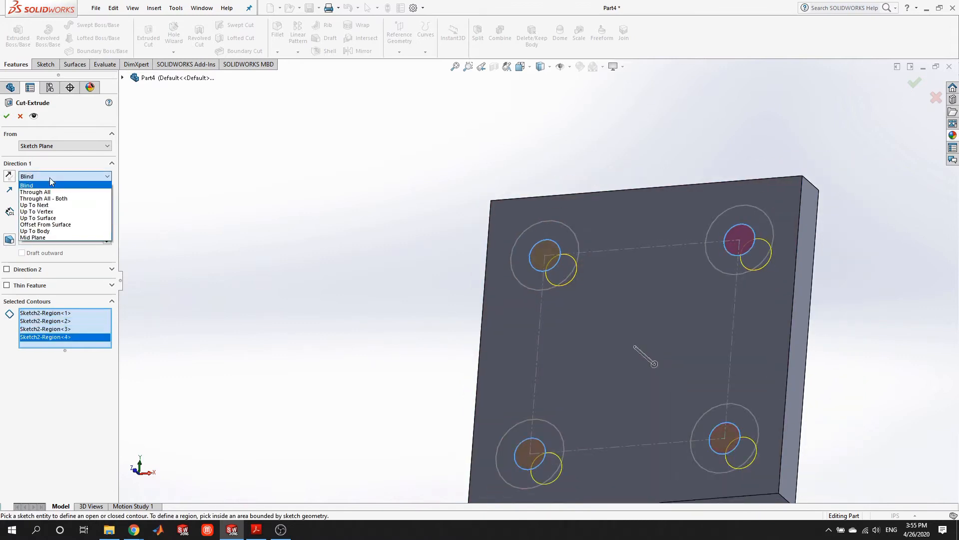
click(55, 192)
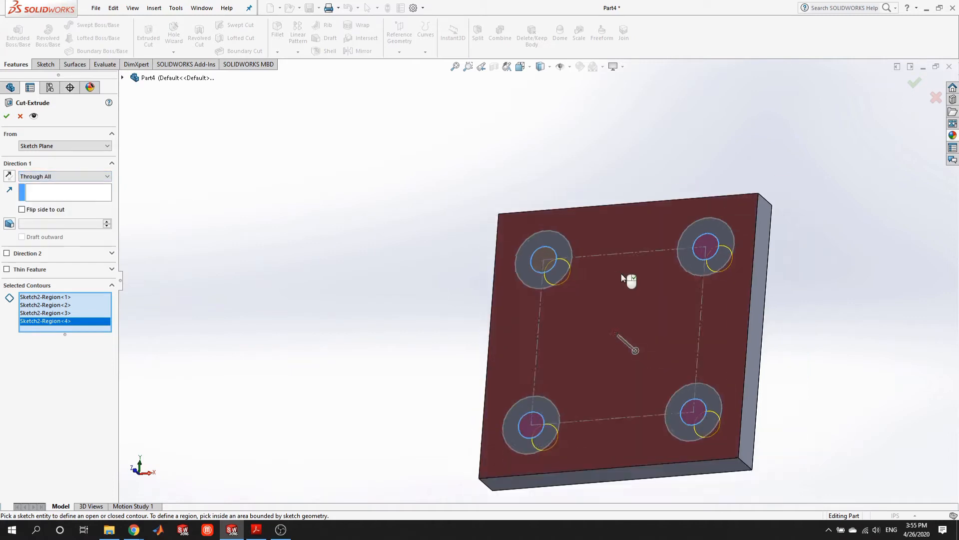
click(7, 116)
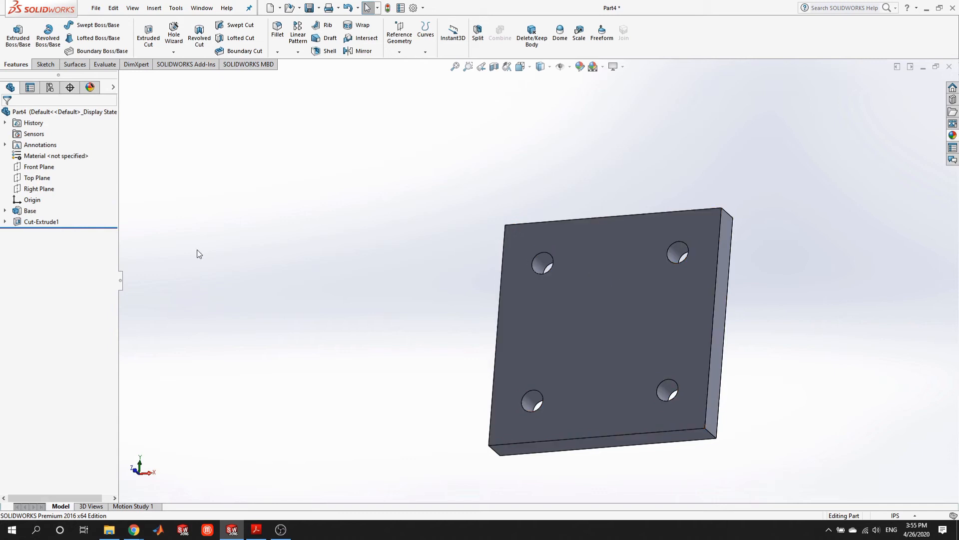
Rename the through-hole cut feature as Small Hole.
right_click(45, 223)
click(77, 325)
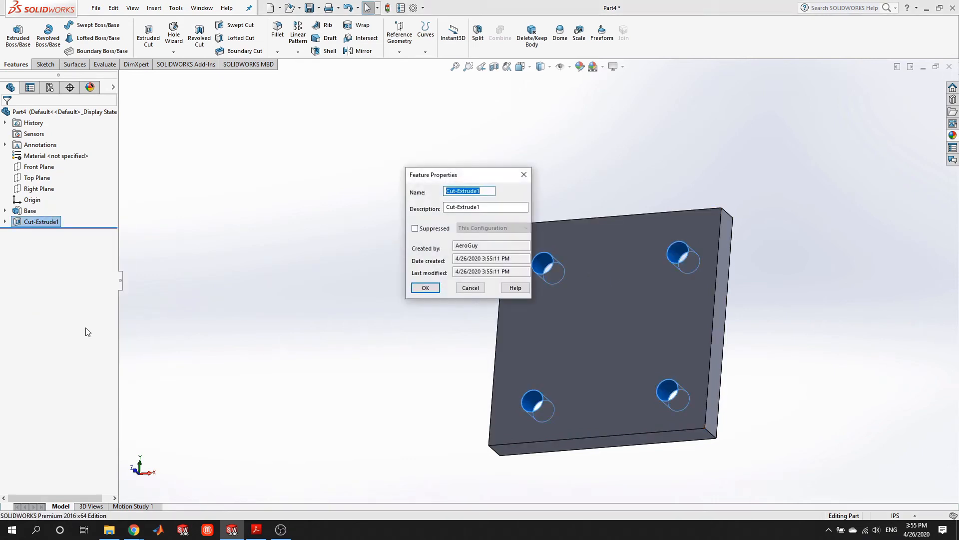
text(Small Hole)
key(Return)
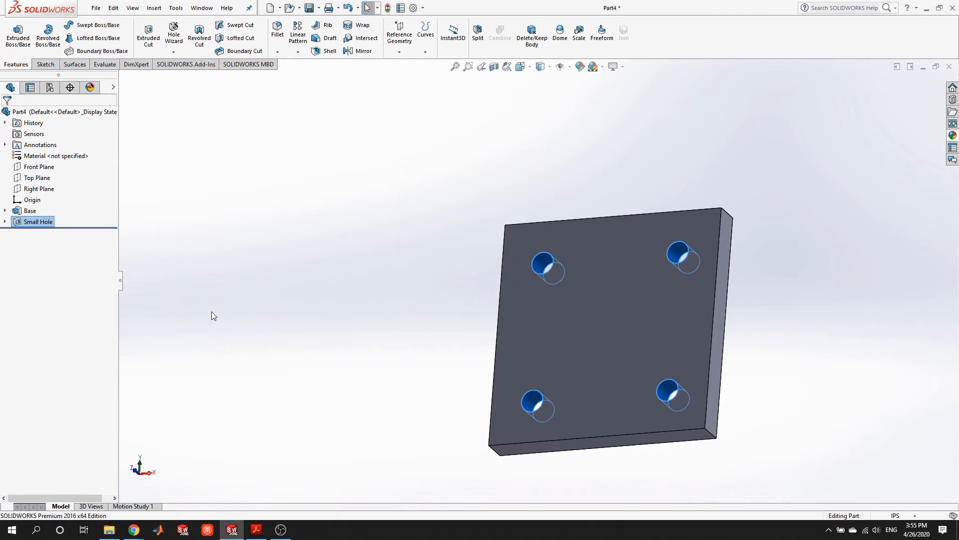
Start an extruded cut from the Small Hole sketch and replace its contour selection with the four ring regions around the holes.
click(5, 222)
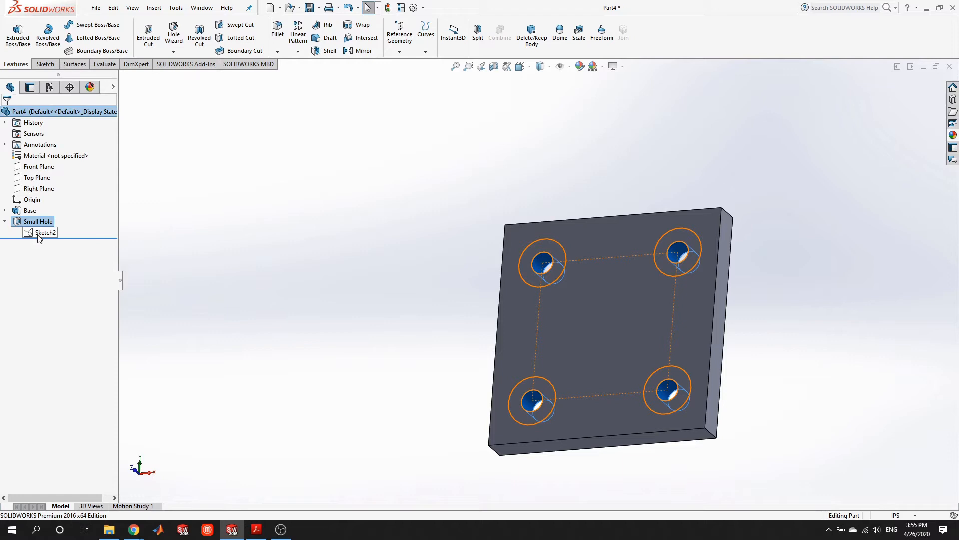
click(38, 234)
click(149, 35)
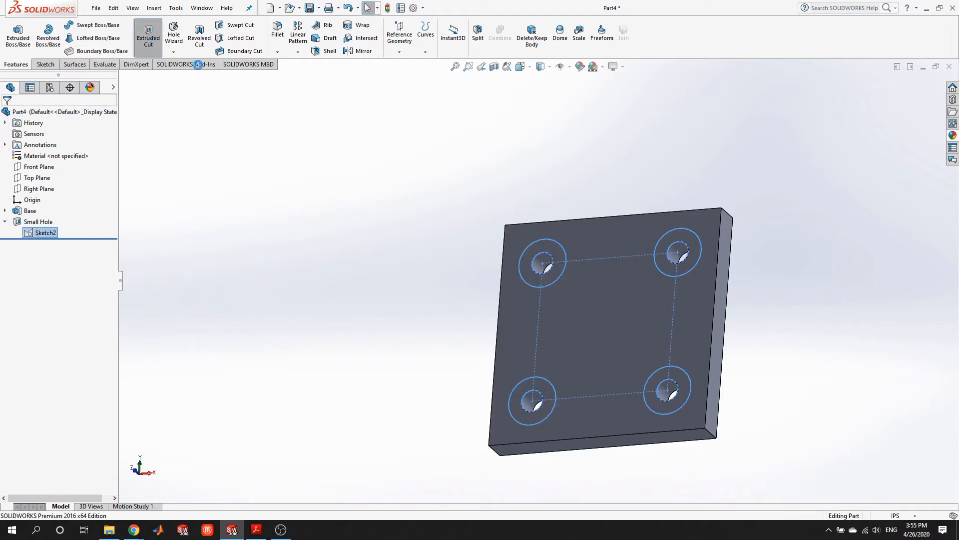
click(26, 305)
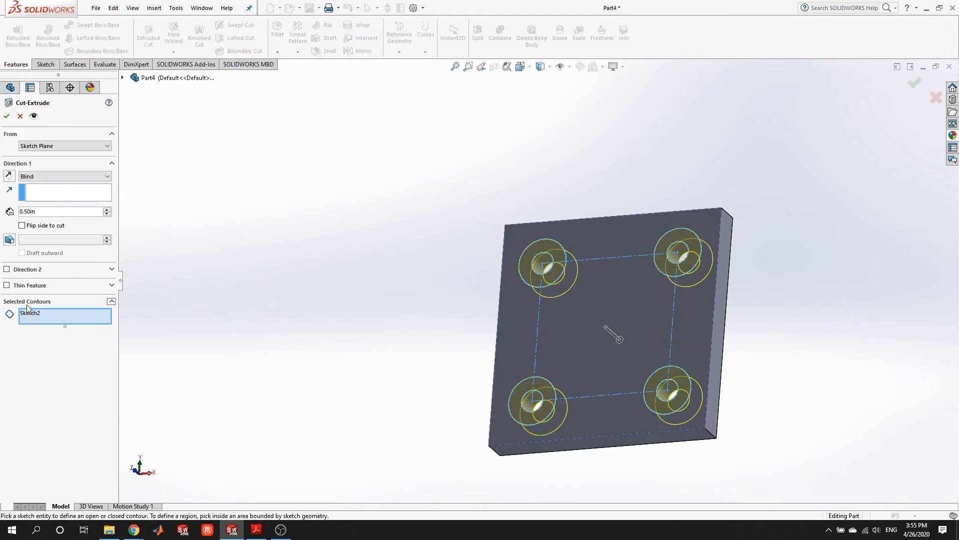
right_click(53, 316)
click(75, 324)
scroll(587, 241, down, 3)
scroll(587, 241, down, 1)
click(499, 292)
click(795, 280)
scroll(659, 370, up, 5)
click(616, 395)
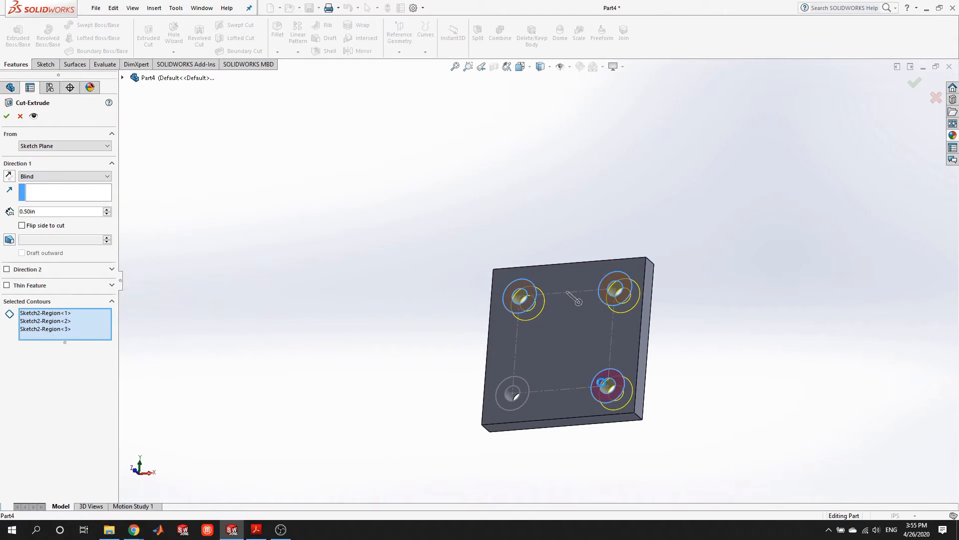
click(510, 393)
scroll(511, 391, down, 2)
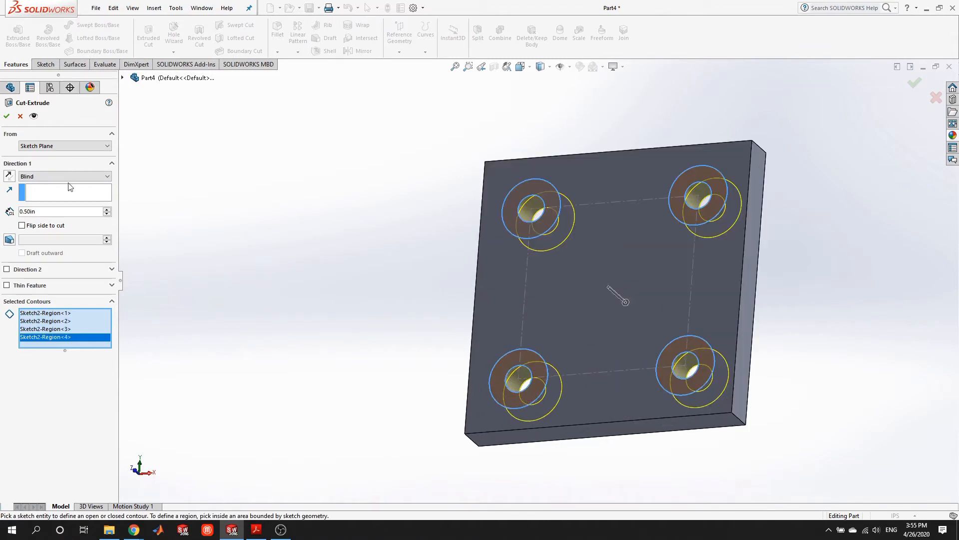
Set the ring cut's blind depth to 0.1 in and accept it to make the four counterbores.
drag(56, 212, 14, 214)
text(0.1)
key(Return)
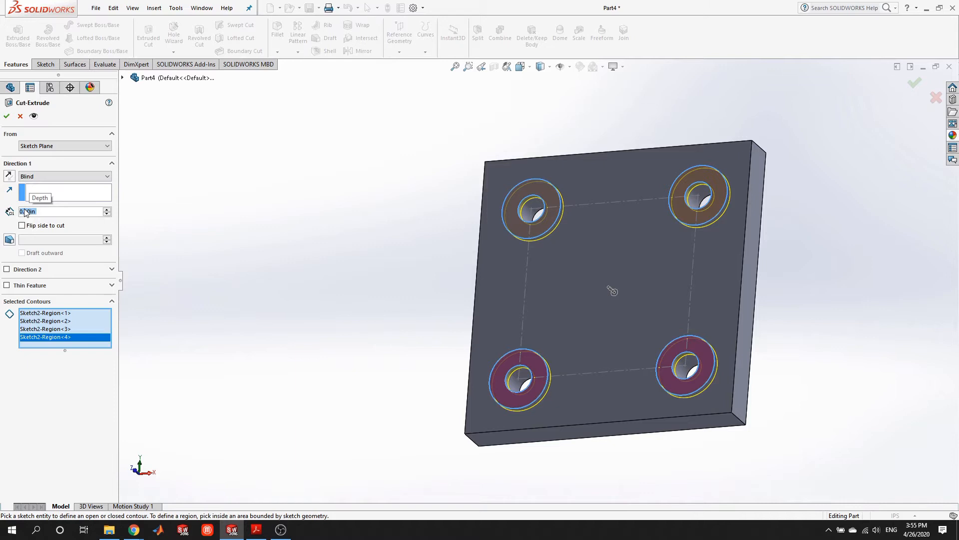
click(6, 118)
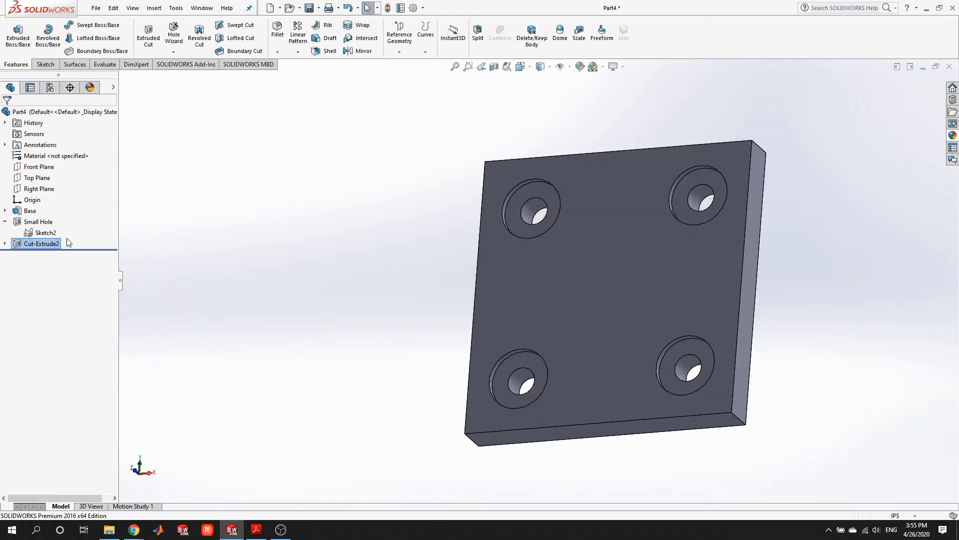
Collapse the Small Hole feature and rename the counterbore cut feature as CBORE.
click(5, 221)
right_click(31, 232)
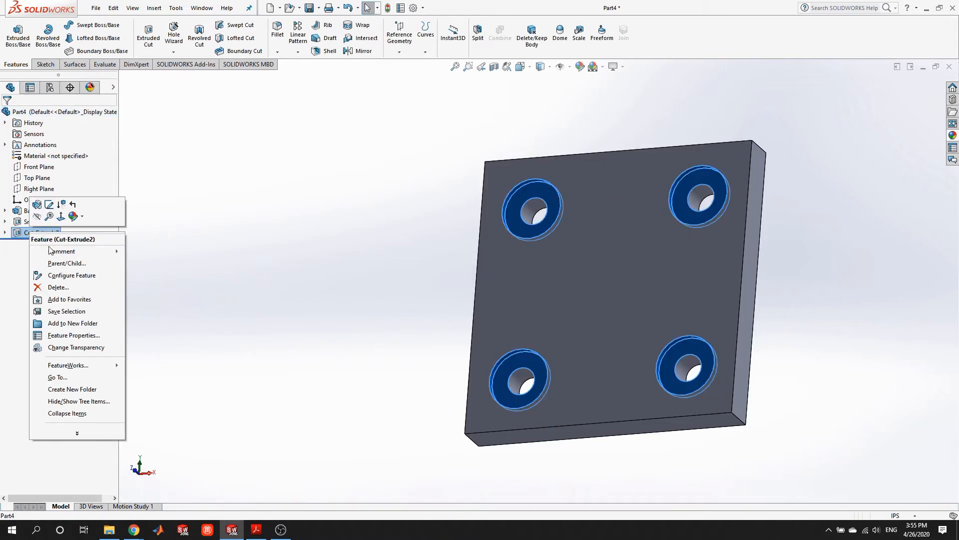
click(70, 343)
text(CBORE)
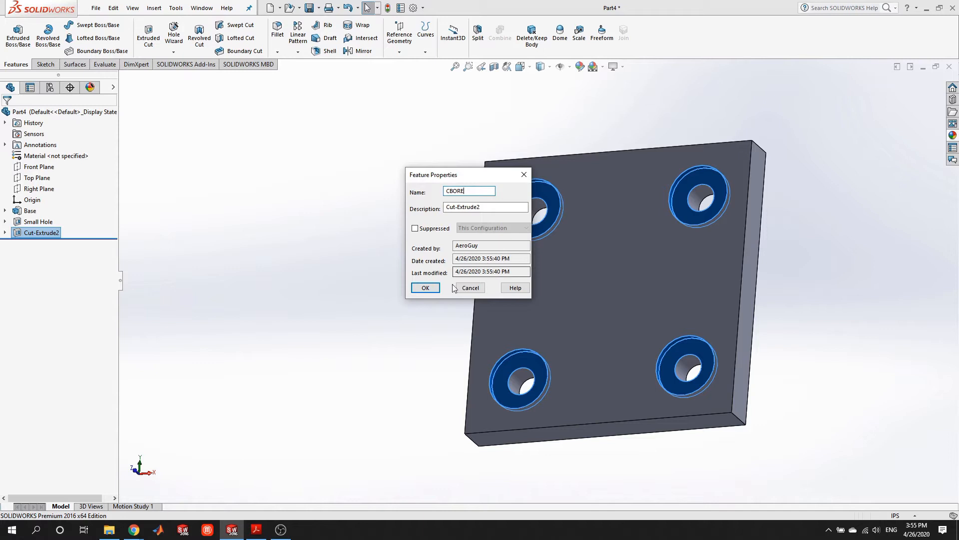
click(425, 287)
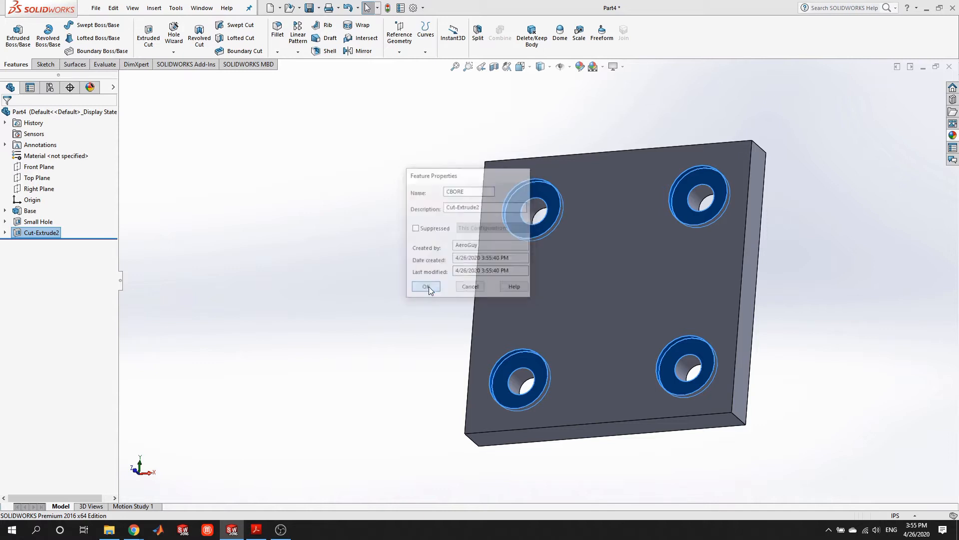
Start a fillet and select the base plate's four corner edges running through its thickness.
mouse_move(679, 347)
middle_down()
mouse_move(730, 295)
mouse_move(677, 285)
mouse_move(680, 329)
middle_up()
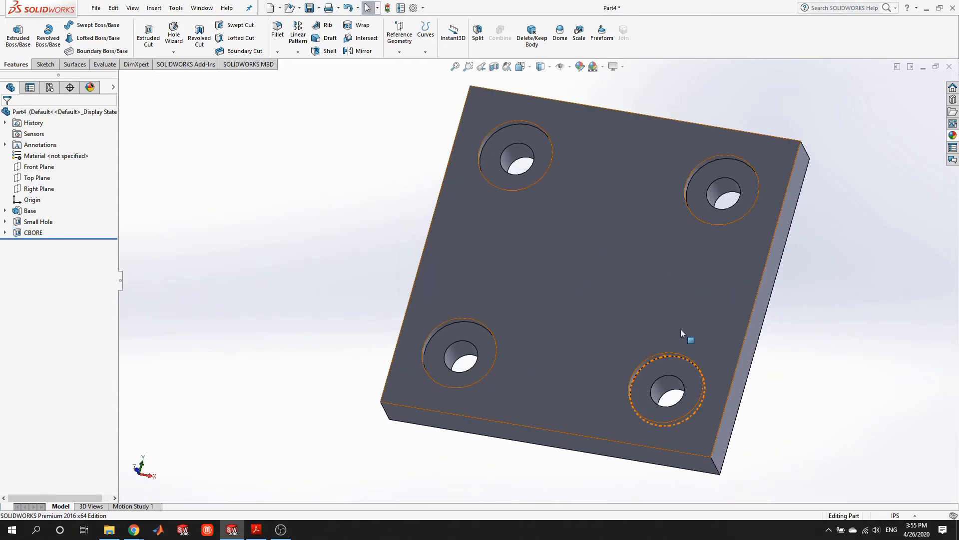
scroll(710, 272, up, 2)
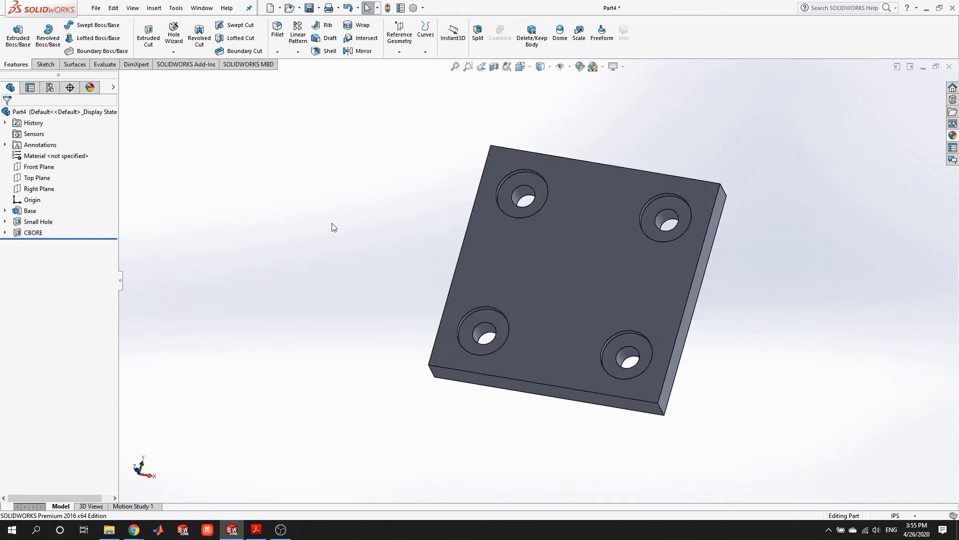
click(279, 32)
click(659, 407)
middle_drag(700, 270, 667, 245)
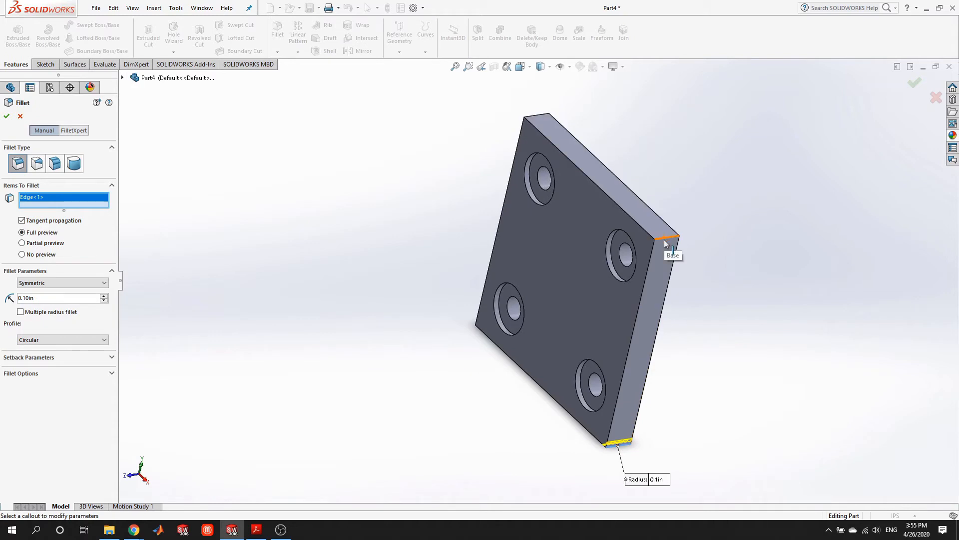
click(666, 239)
middle_drag(606, 179, 590, 165)
scroll(465, 153, down, 5)
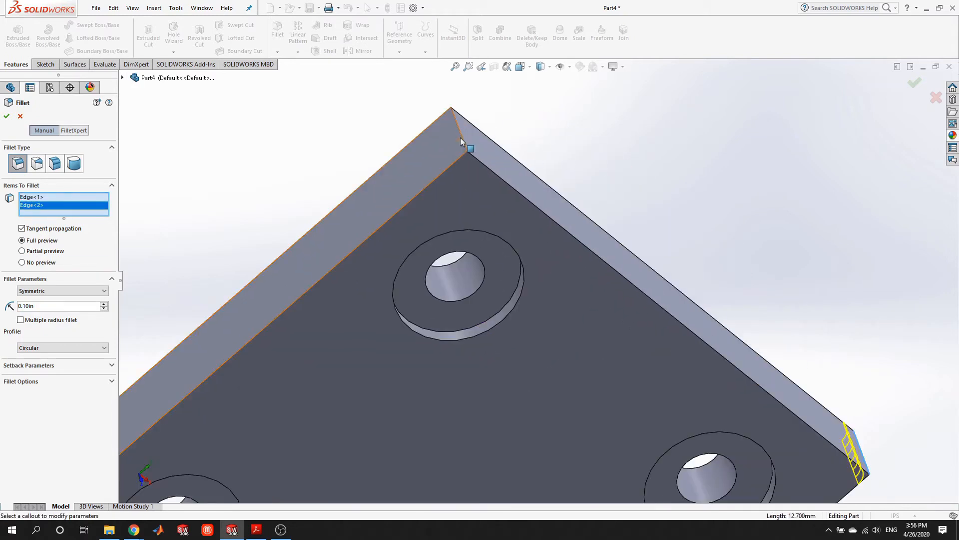
click(460, 142)
scroll(431, 228, up, 6)
middle_drag(390, 322, 449, 297)
scroll(462, 298, down, 6)
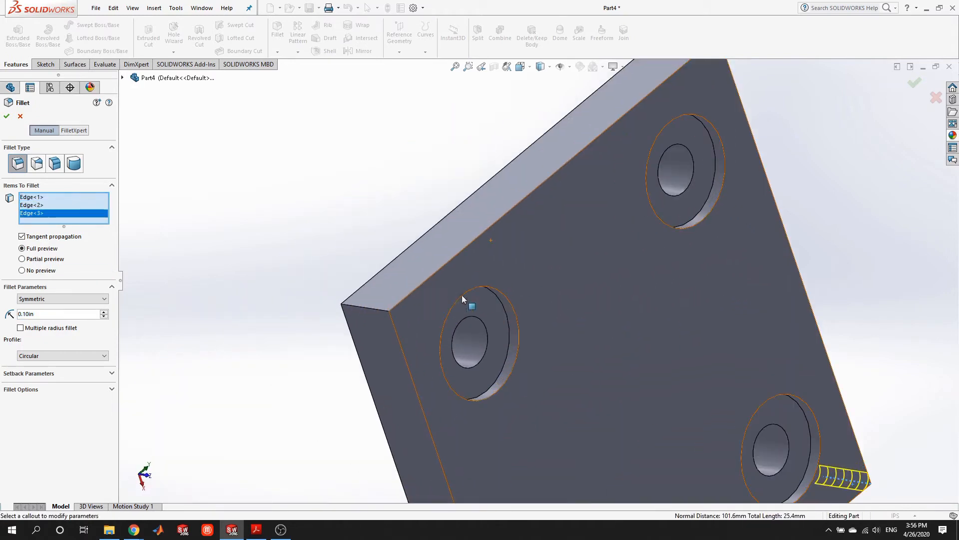
click(366, 309)
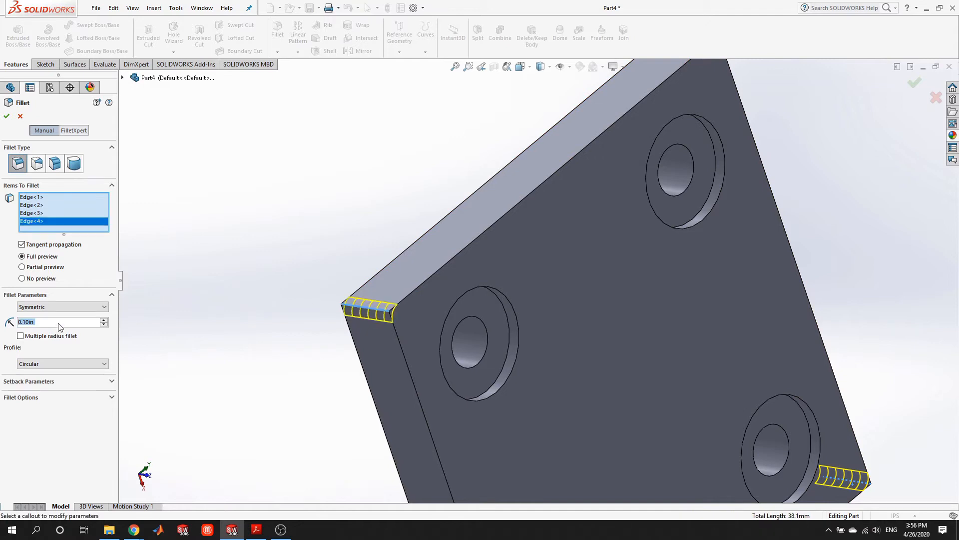
Set the corner fillet's radius to 0.75 in, accept it and clear the selection.
text(.75)
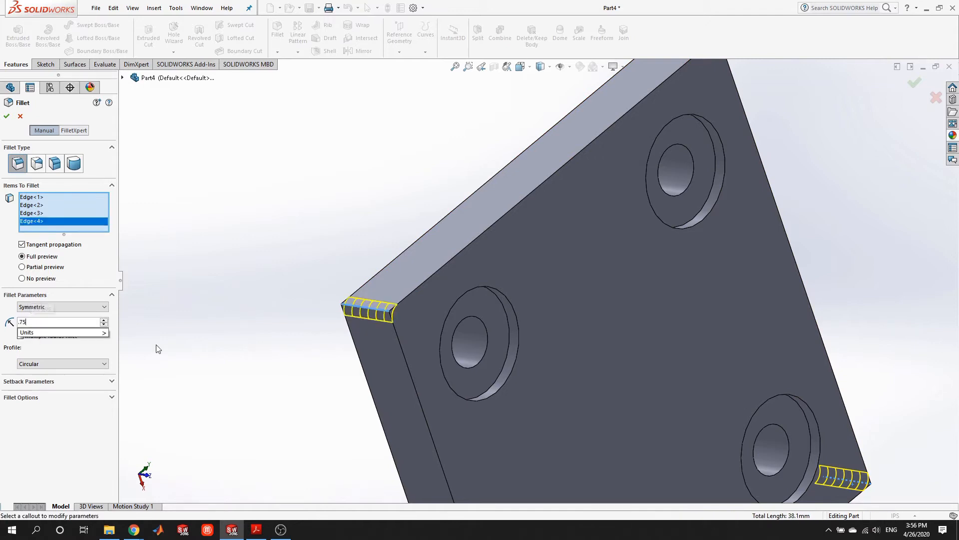
key(Return)
scroll(567, 337, up, 5)
middle_drag(591, 195, 516, 330)
click(7, 116)
middle_drag(583, 353, 559, 277)
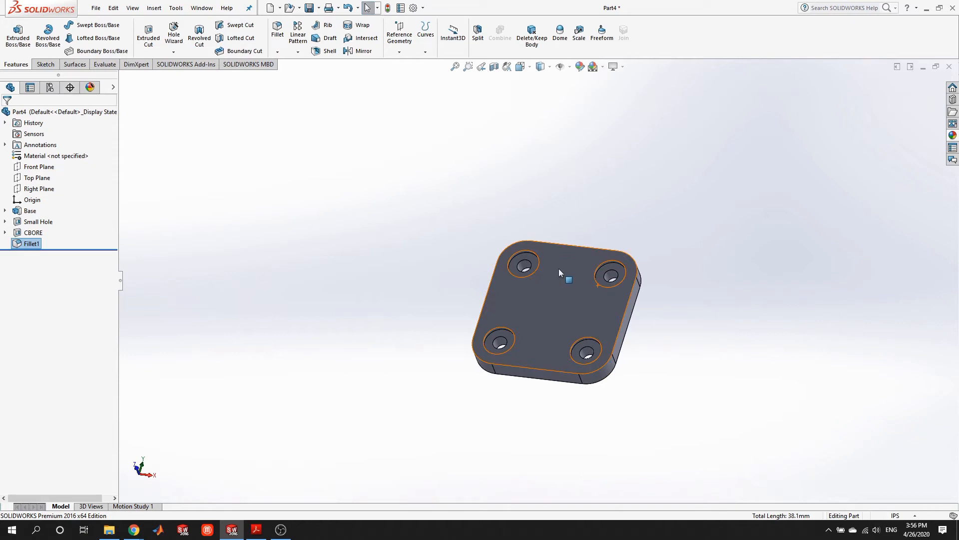
click(320, 261)
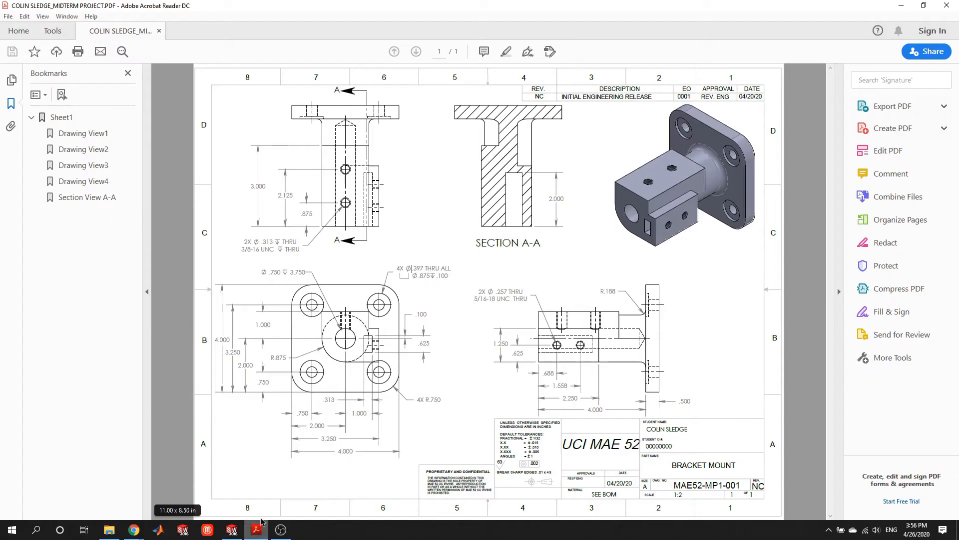
Check the PDF drawing and sketch an origin-centred circle about 1.77 in in diameter on the plate's counterbored face.
click(256, 529)
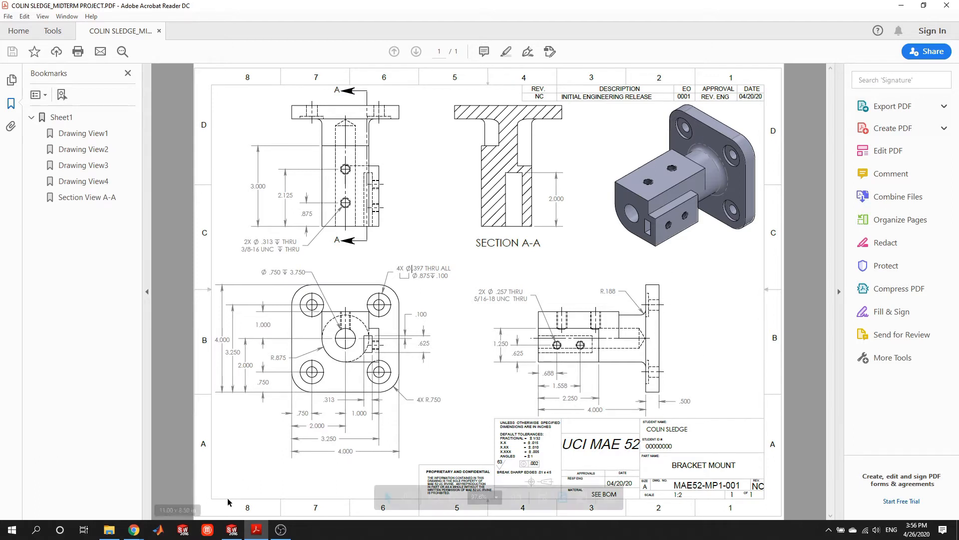
key(alt+Tab)
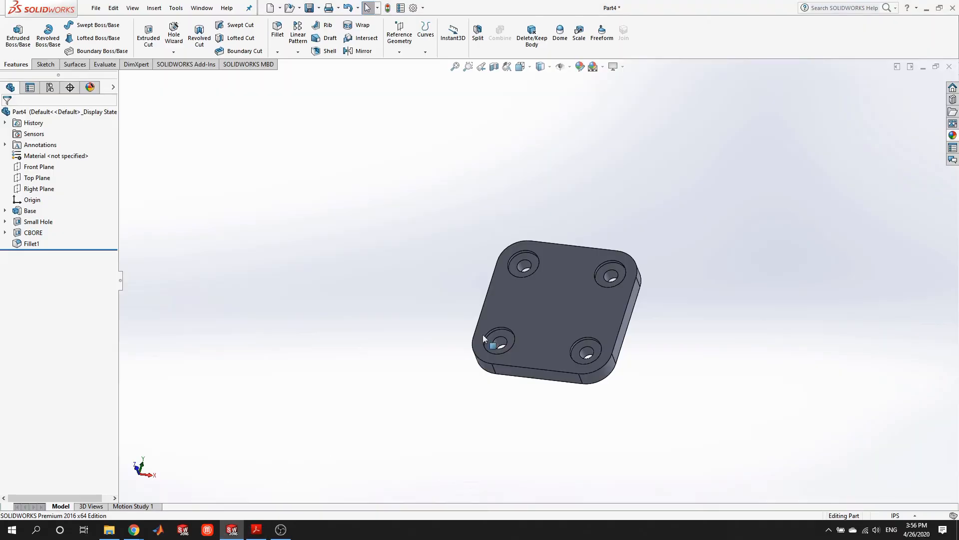
right_click(563, 316)
click(582, 252)
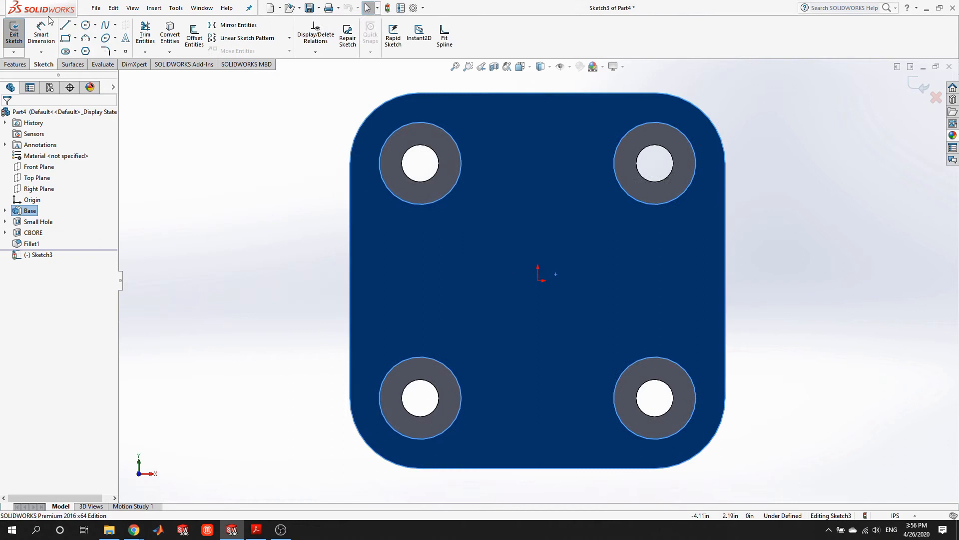
click(86, 25)
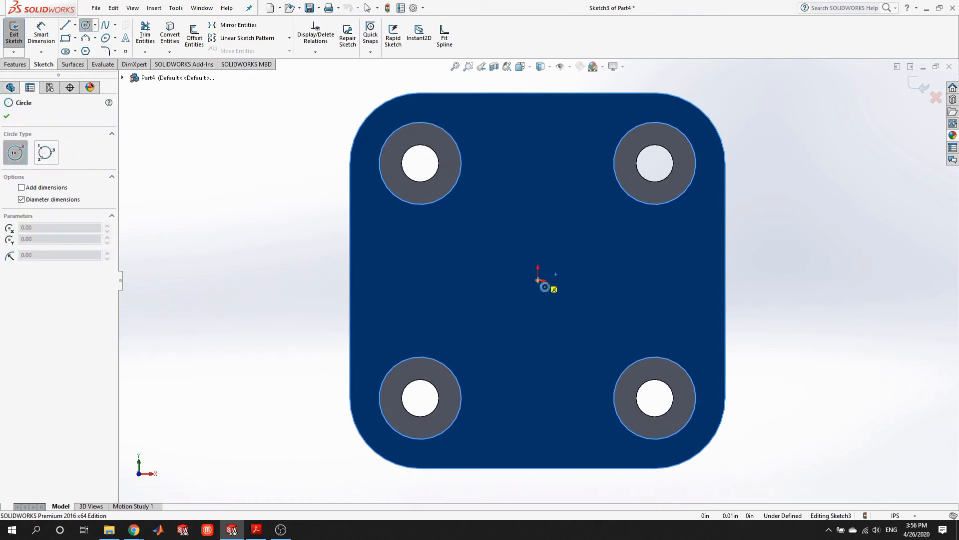
click(538, 280)
click(615, 242)
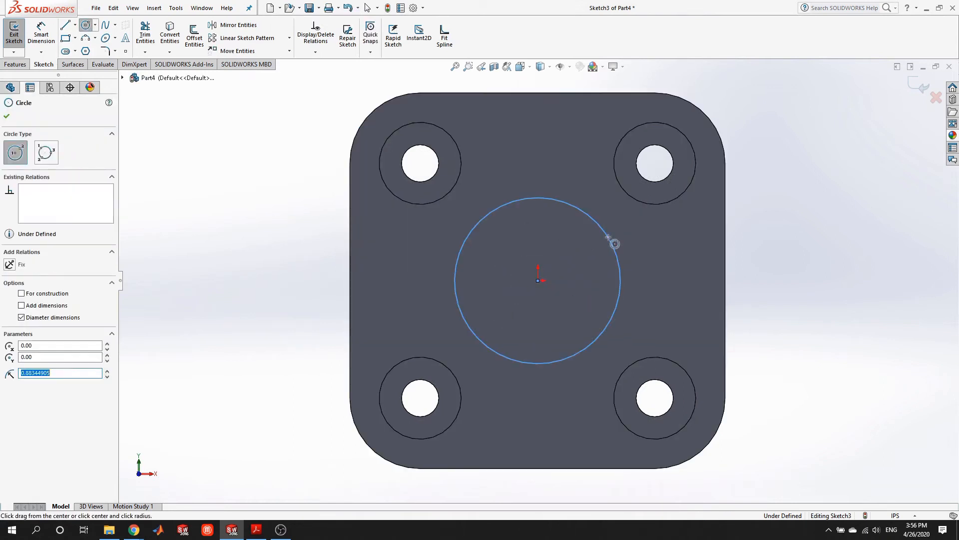
Dimension the central circle's diameter as .875*2 (1.75 in) and exit the sketch.
click(41, 32)
click(455, 272)
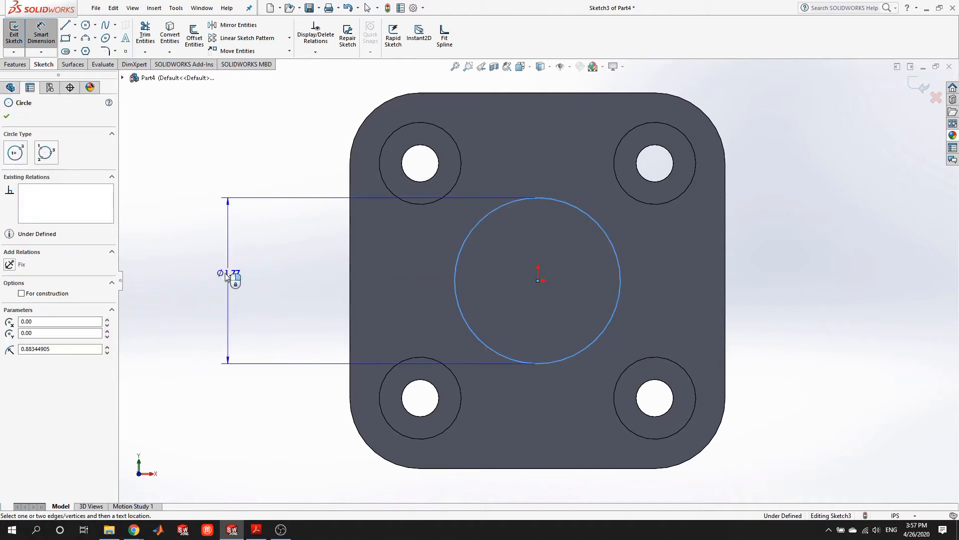
click(215, 275)
text(.)
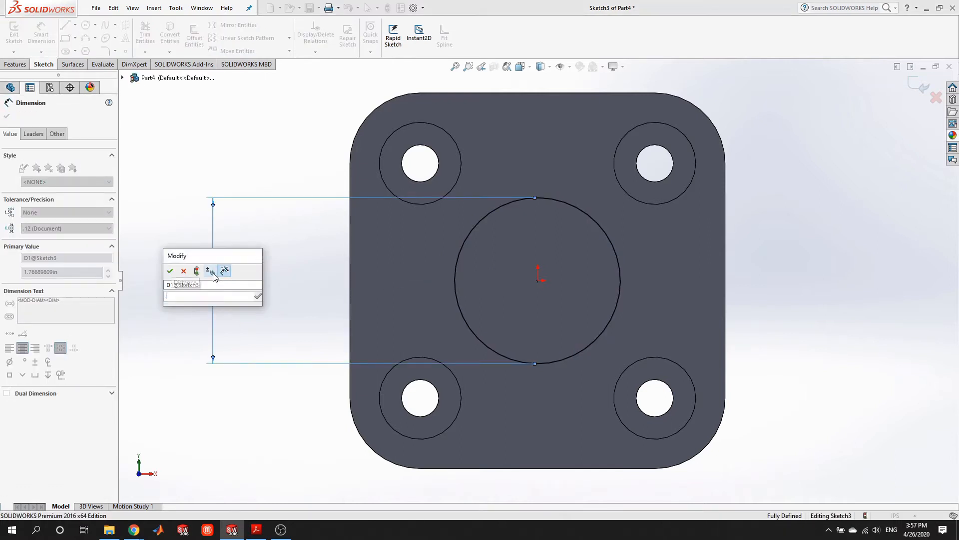
text(875*2)
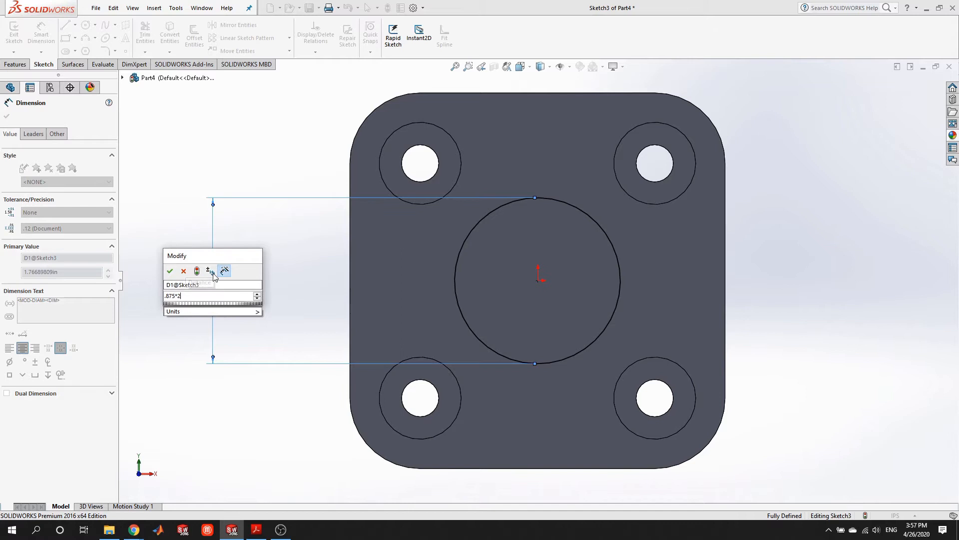
key(Return)
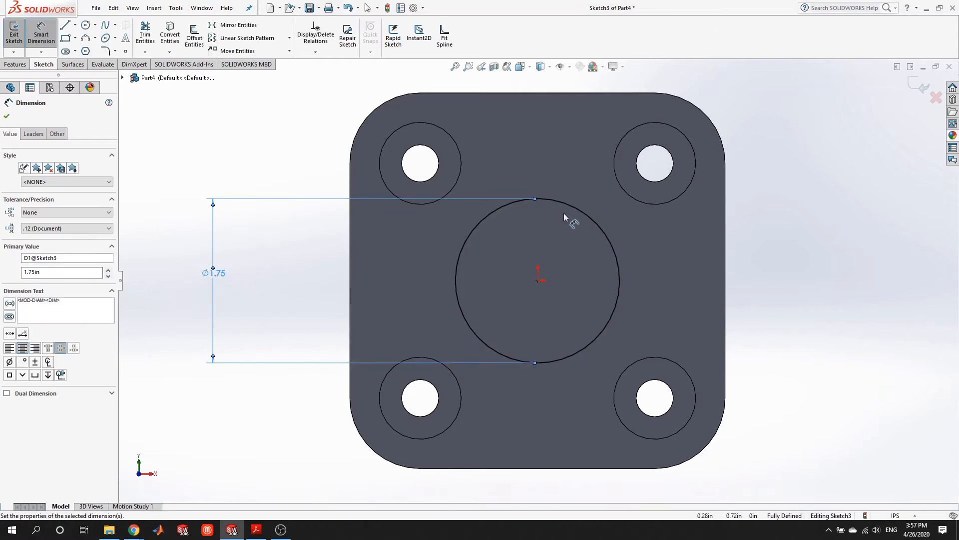
scroll(565, 216, up, 2)
click(21, 44)
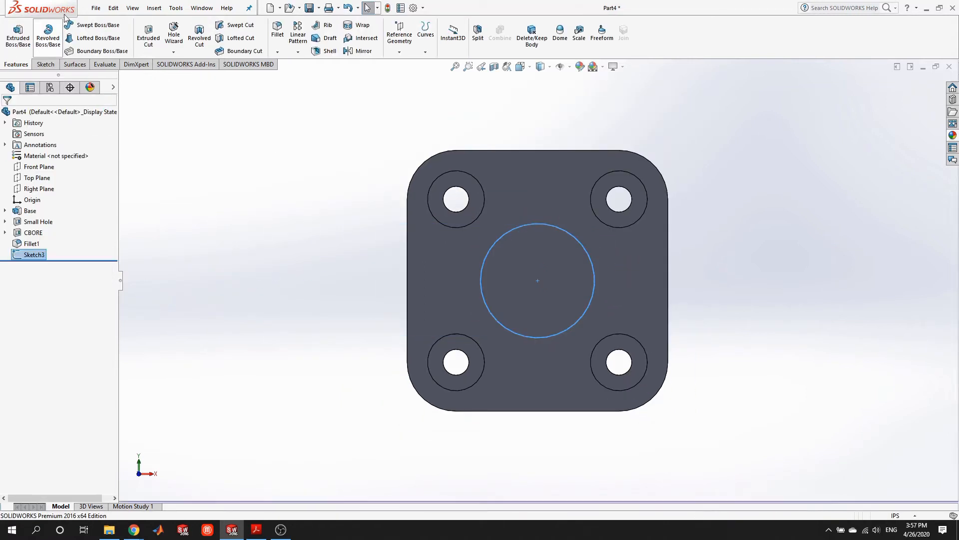
Extrude the central circle 4 in outward from the plate's counterbored face as a merged boss.
click(18, 34)
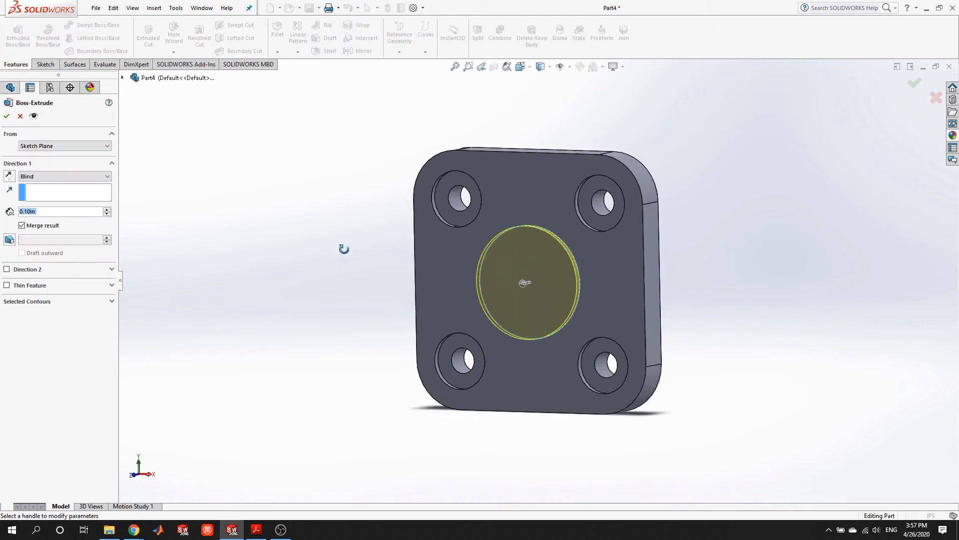
drag(60, 211, 1, 225)
text(4)
key(Return)
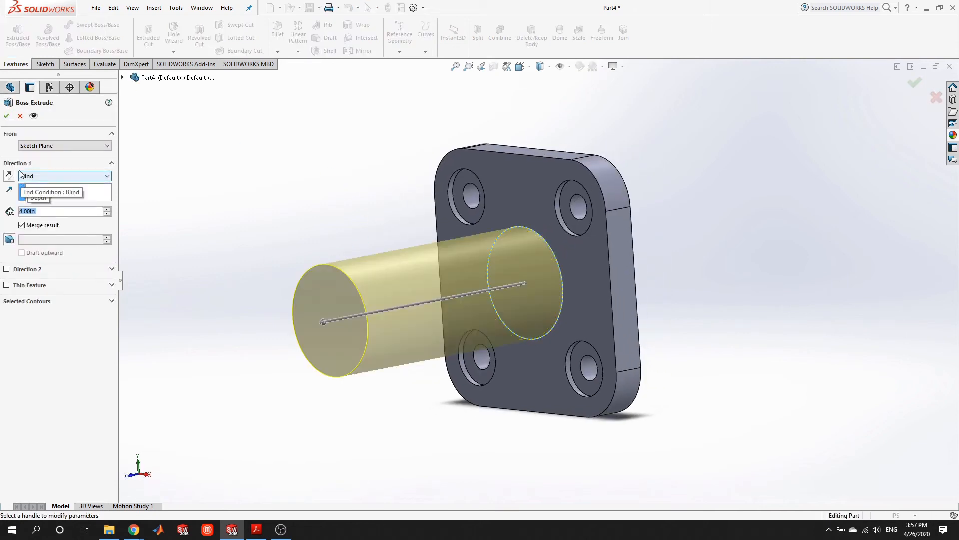
click(7, 116)
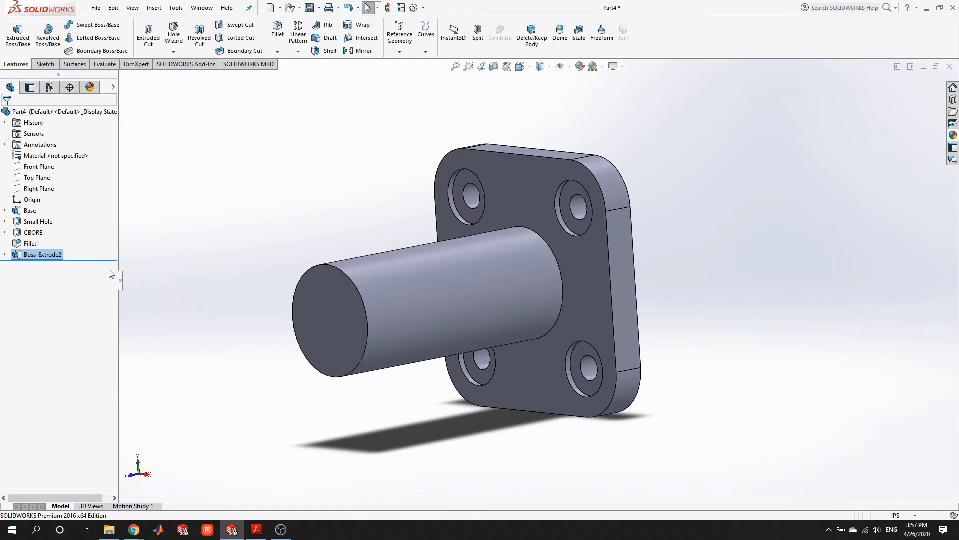
Rename the cylindrical boss extrusion as Cylinder and clear the selection.
right_click(29, 255)
click(74, 360)
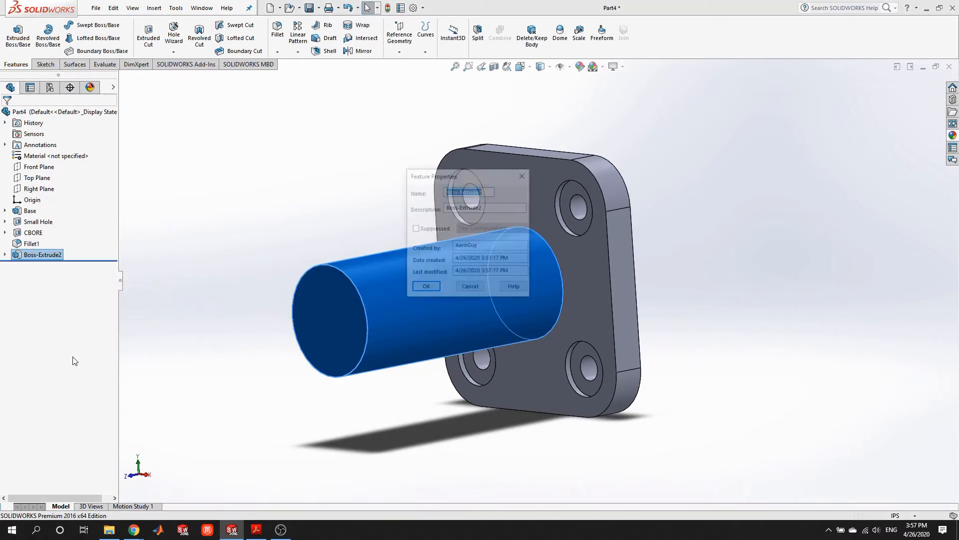
text(Cylinder)
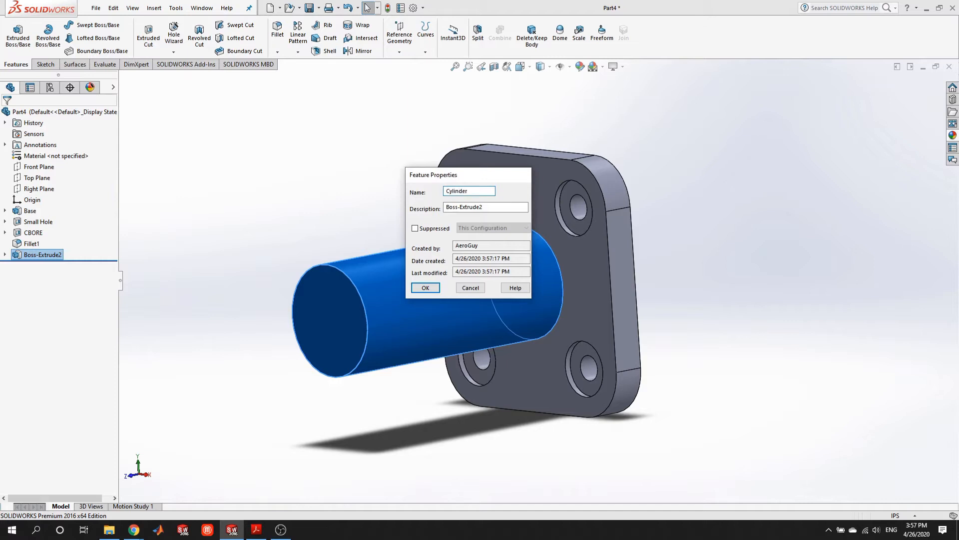
key(Return)
click(328, 146)
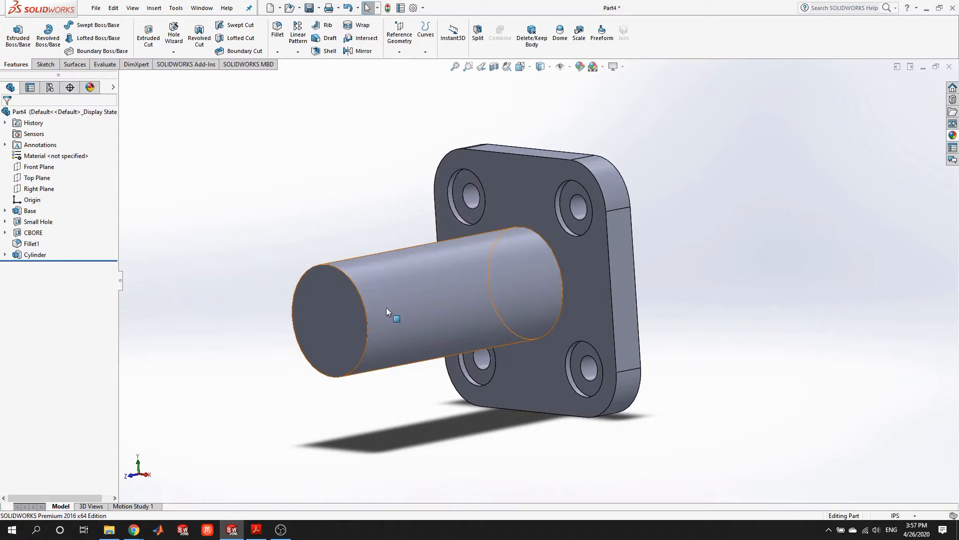
Check the PDF drawing and sketch a corner rectangle about 1.04 in tall across the upper half of the cylinder's free end face.
middle_drag(386, 307, 404, 326)
scroll(403, 326, down, 5)
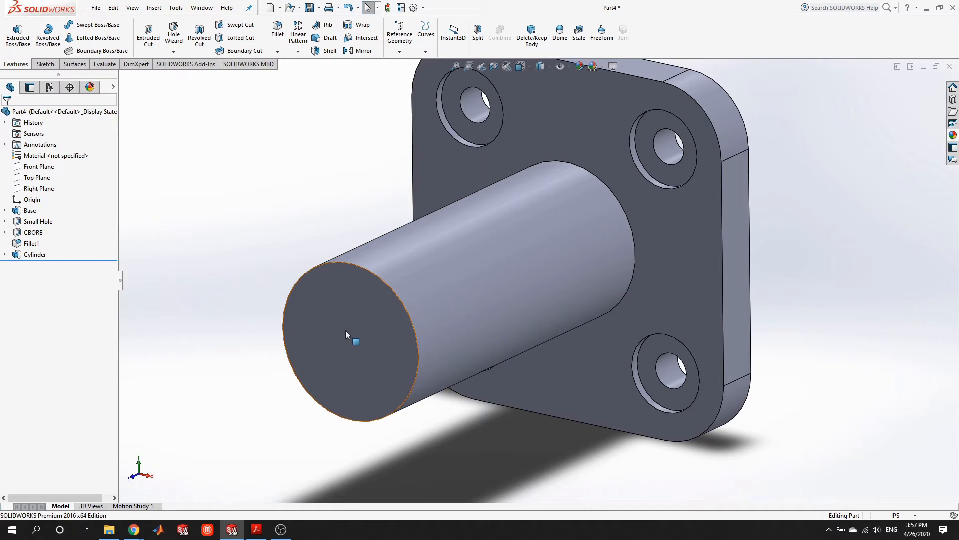
click(255, 530)
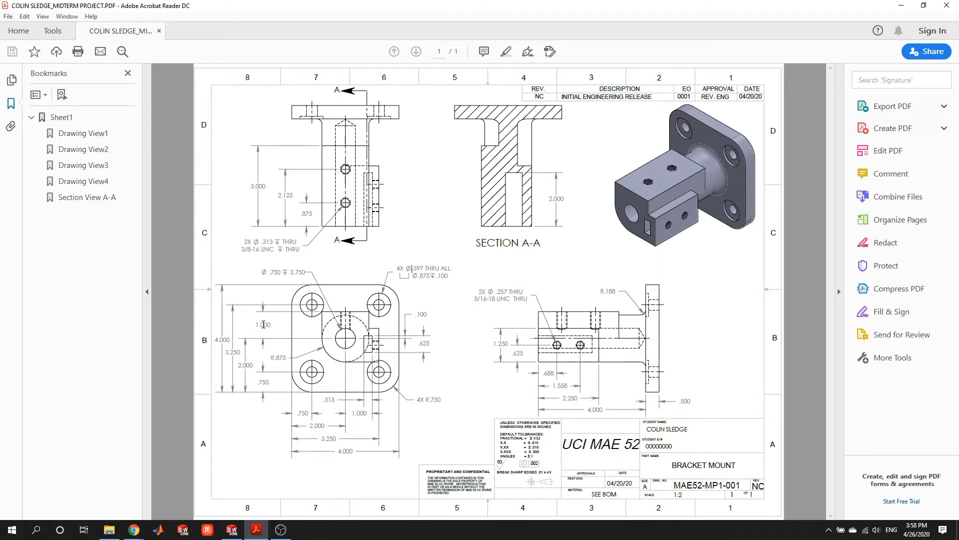
click(232, 529)
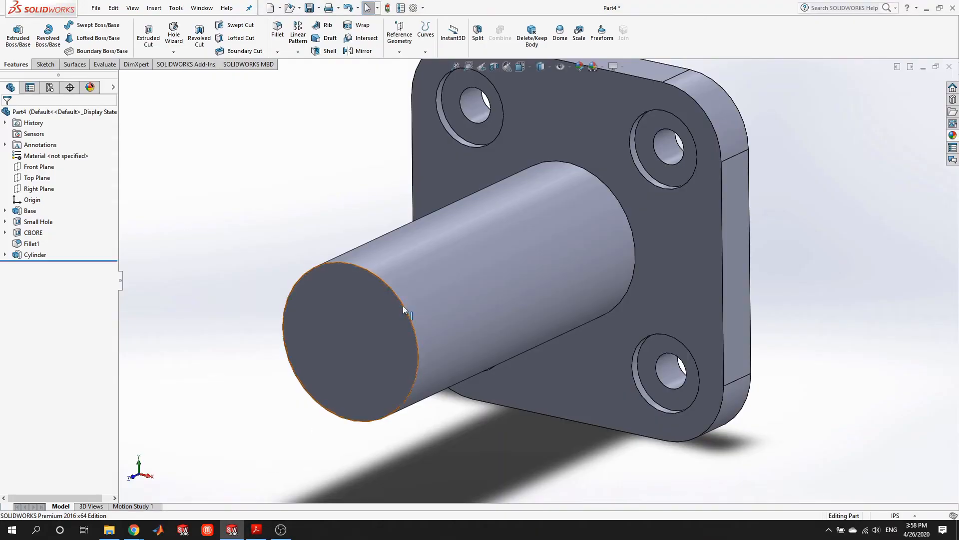
right_click(366, 325)
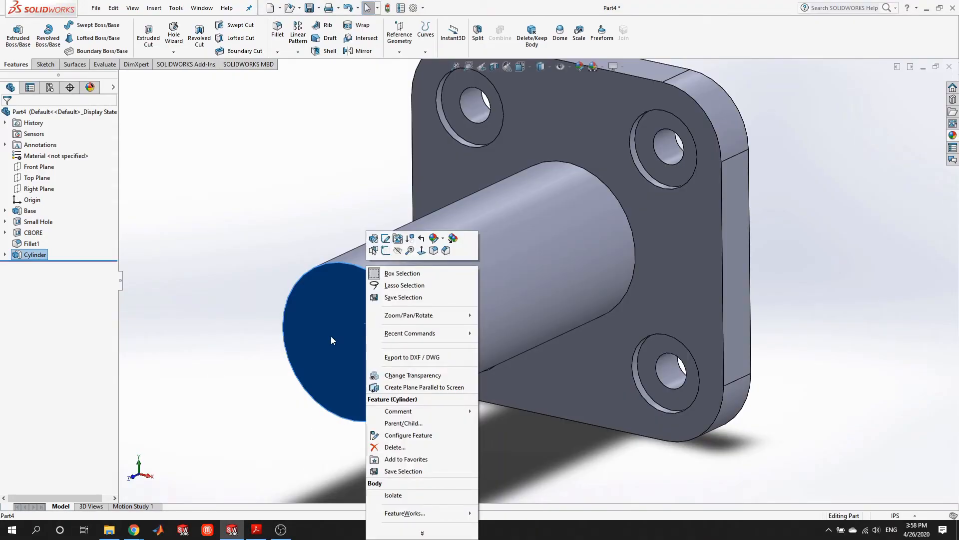
click(386, 249)
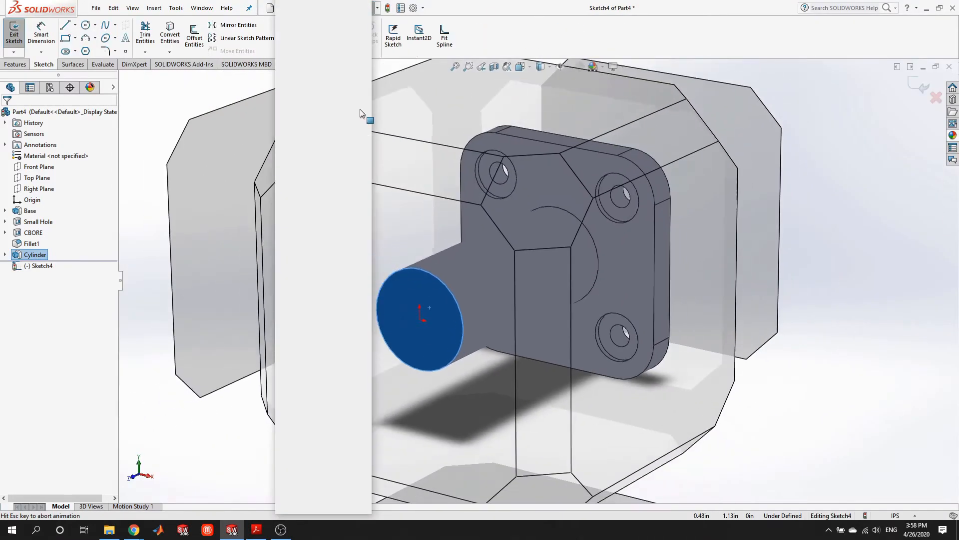
click(64, 38)
click(458, 202)
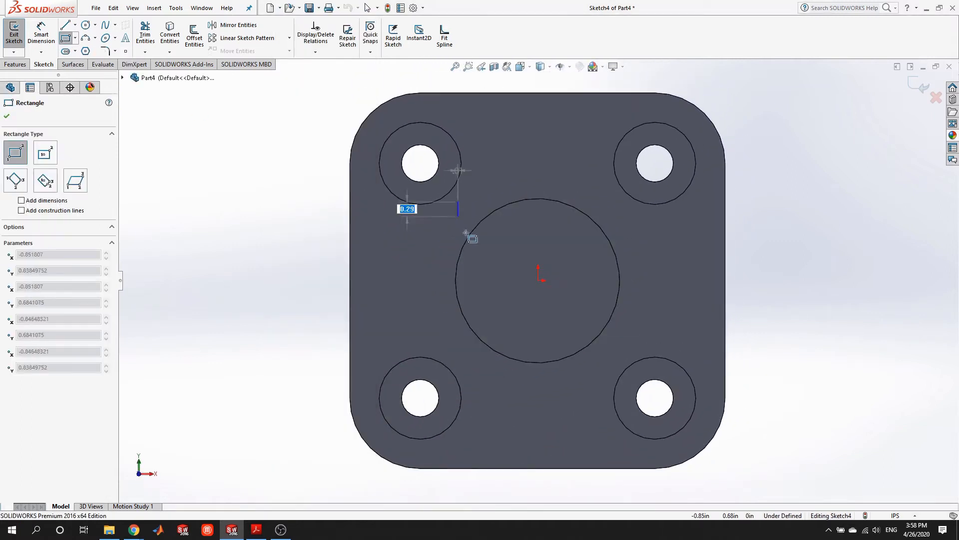
click(644, 300)
key(Escape)
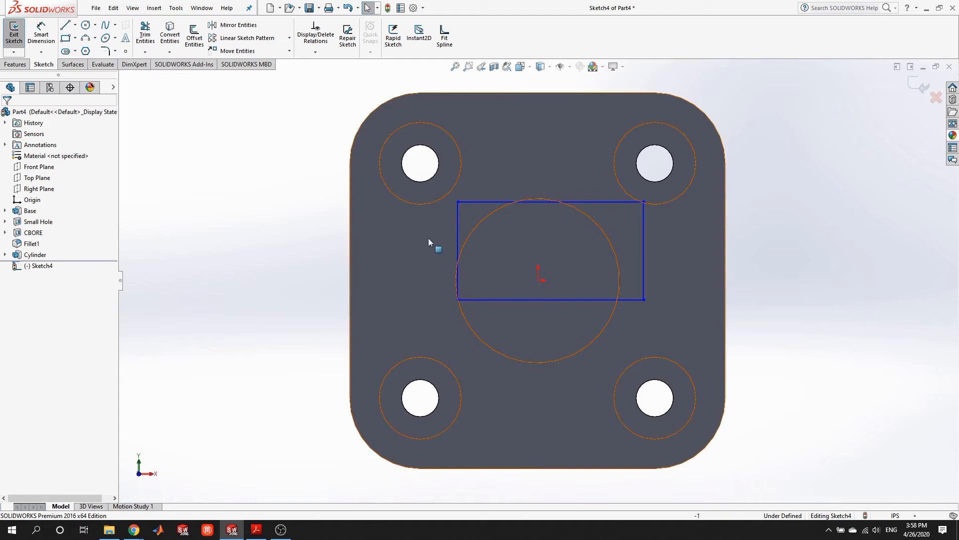
Make both vertical sides of the rectangle tangent to the cylinder's circular edge.
click(458, 228)
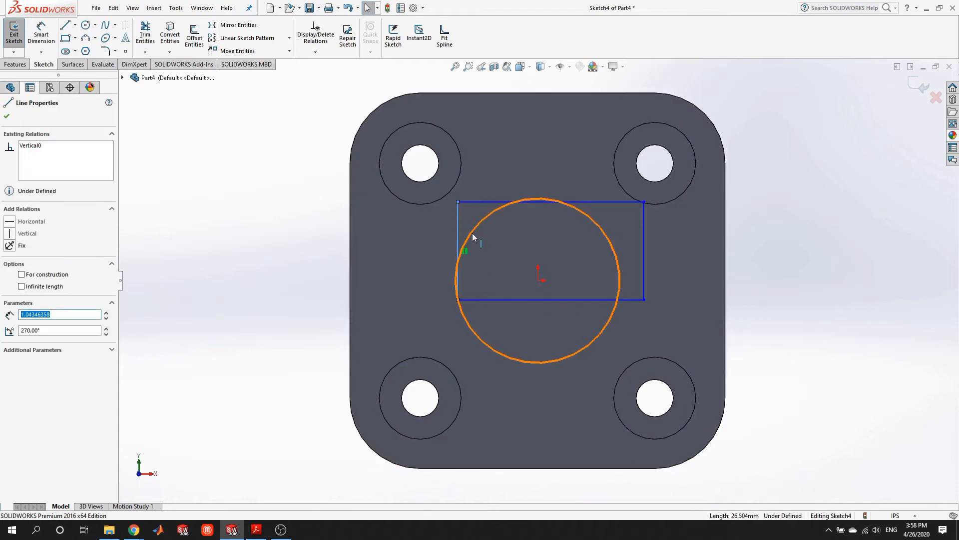
ctrl+click(472, 234)
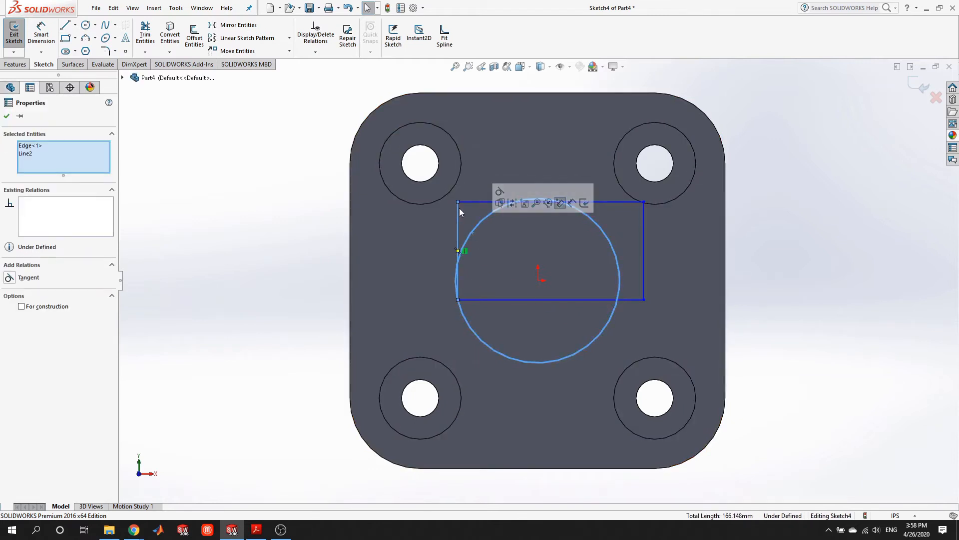
click(10, 278)
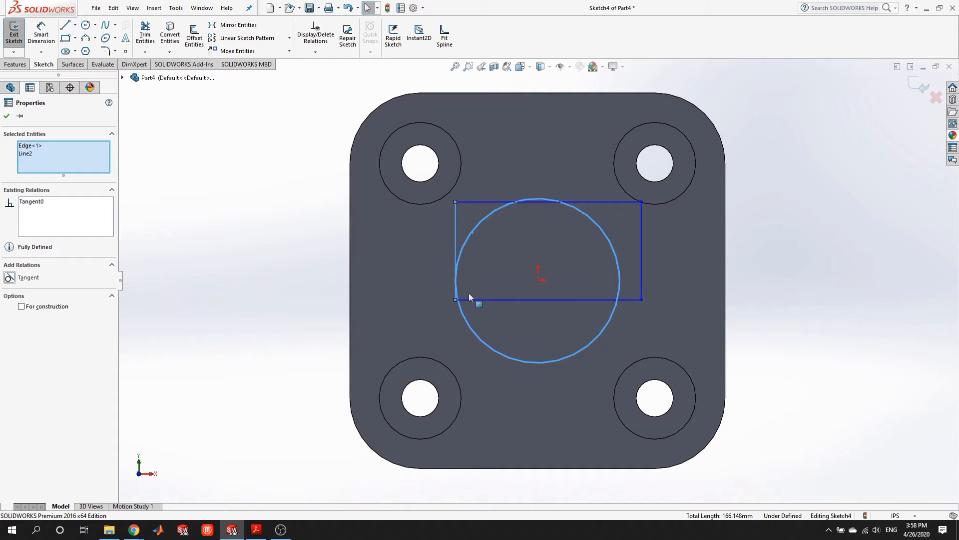
click(816, 309)
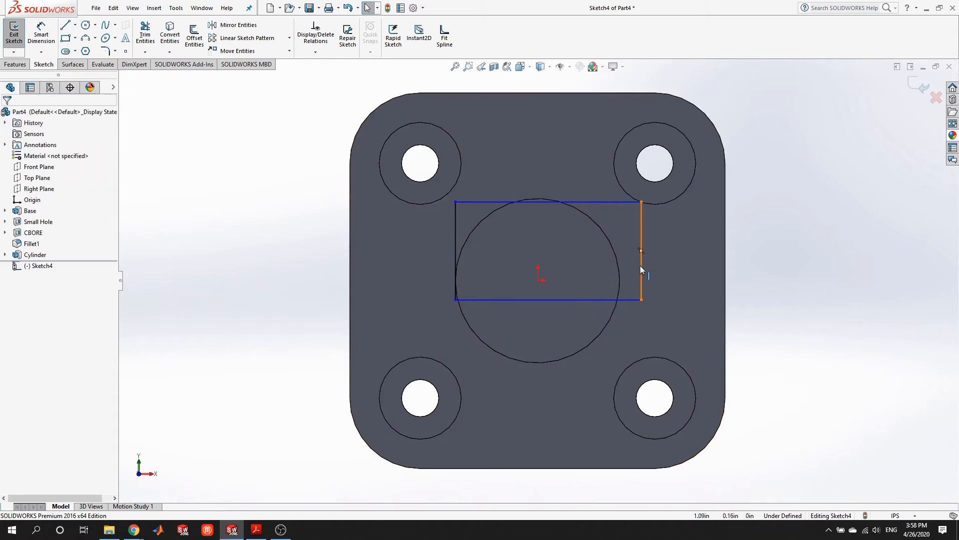
click(640, 267)
ctrl+click(618, 260)
click(9, 277)
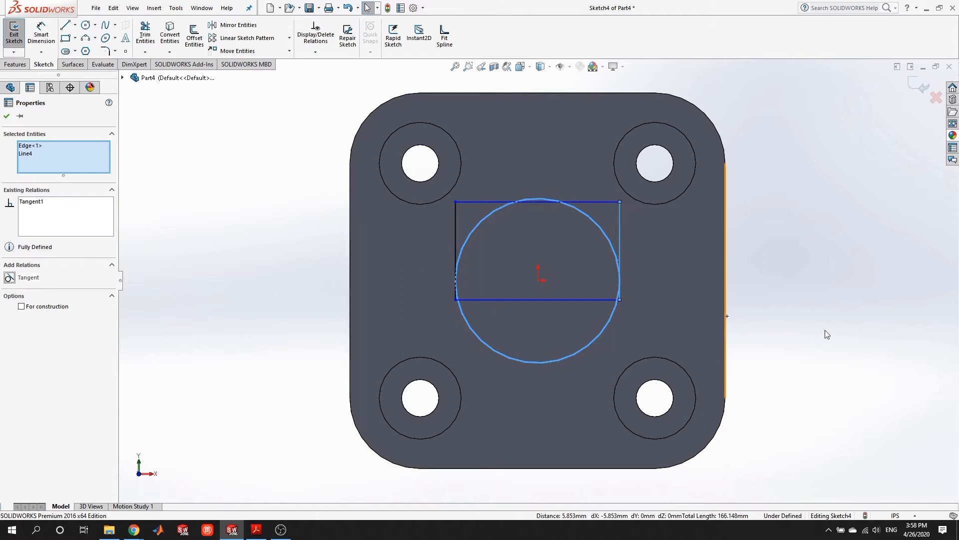
click(798, 303)
Move the rectangle's lower edge level with the origin and its upper edge above the top of the circle.
mouse_move(622, 292)
mouse_down()
mouse_move(619, 255)
mouse_move(618, 290)
mouse_move(607, 266)
mouse_move(619, 280)
mouse_up()
click(864, 286)
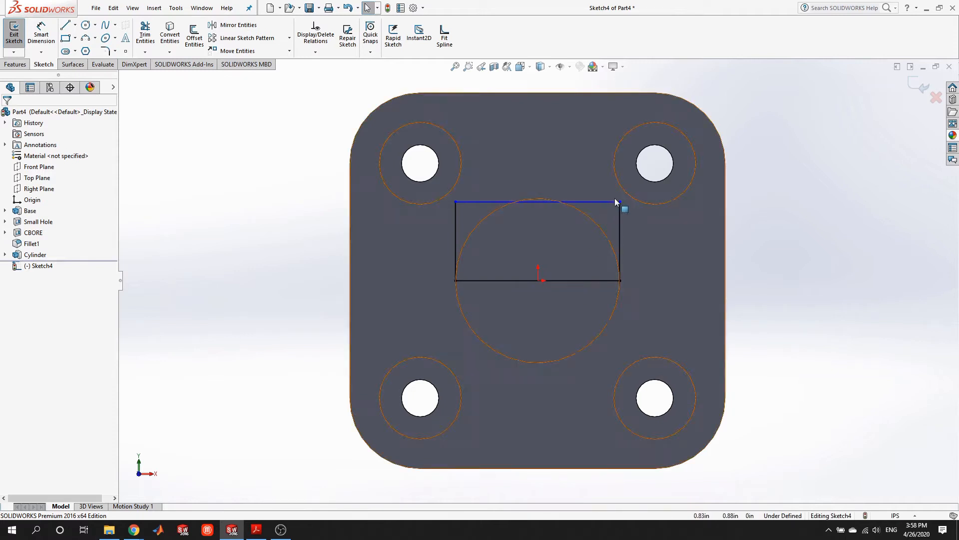
mouse_move(618, 201)
mouse_down()
mouse_move(619, 150)
mouse_move(610, 196)
mouse_move(605, 191)
mouse_move(620, 191)
mouse_up()
click(283, 244)
Dimension the rectangle's height between its lower and upper edges as 1 in.
click(39, 39)
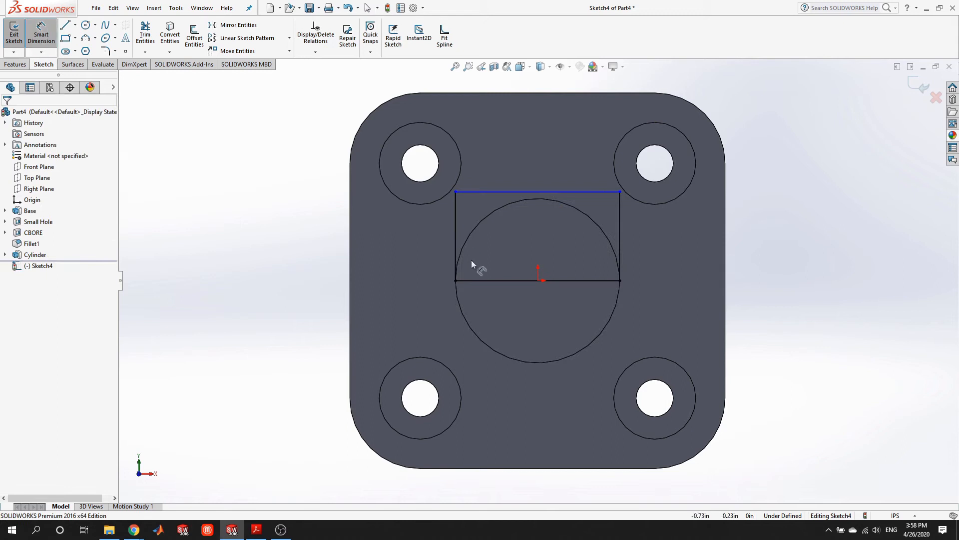
click(492, 280)
click(494, 191)
click(301, 224)
text(1)
key(Return)
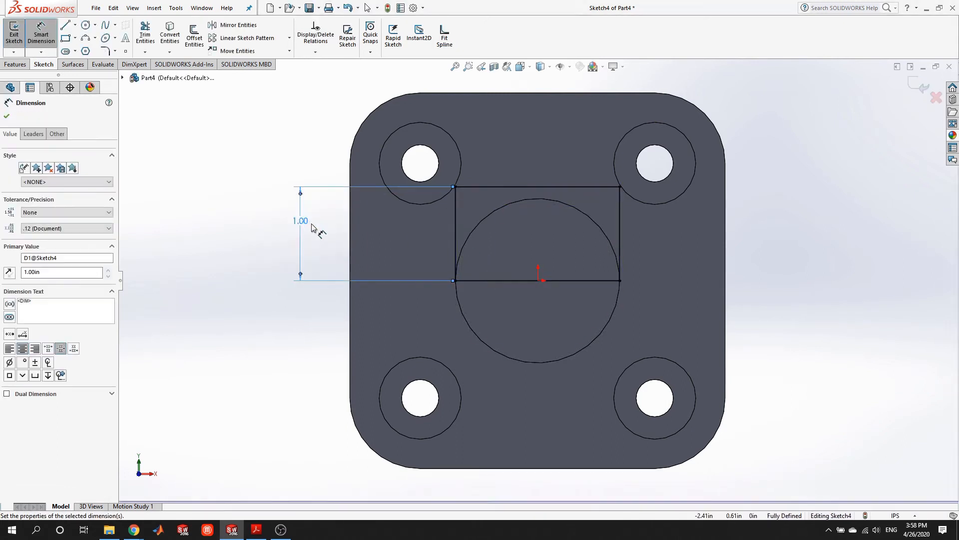
key(Escape)
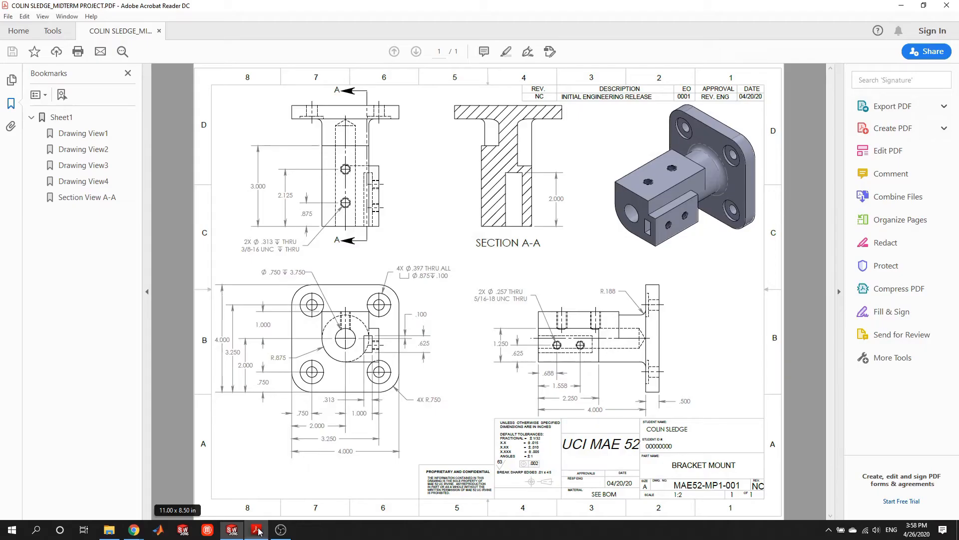
Check the PDF drawing, exit the sketch and extrude the rectangle 3 in back toward the base plate as a merged blind boss.
key(alt+Tab)
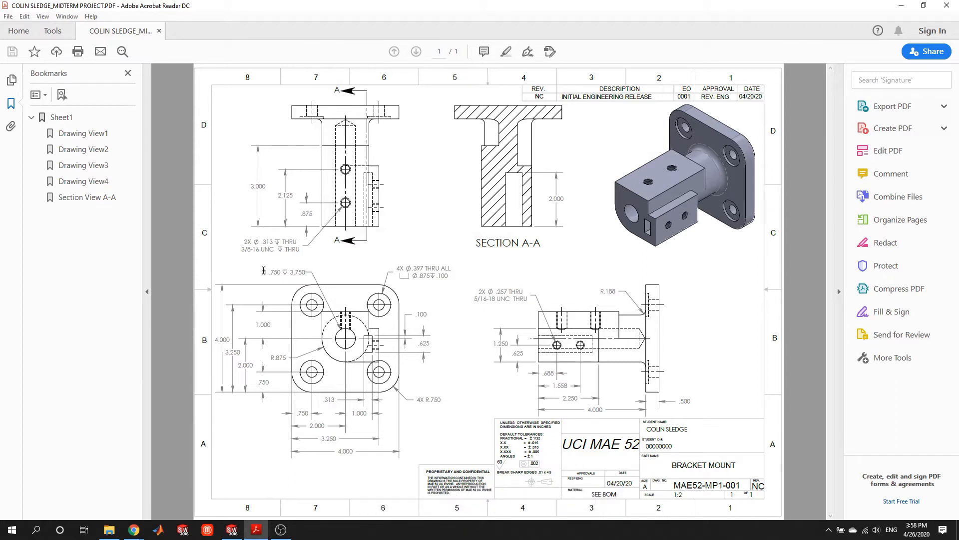
click(232, 529)
middle_drag(631, 228, 594, 267)
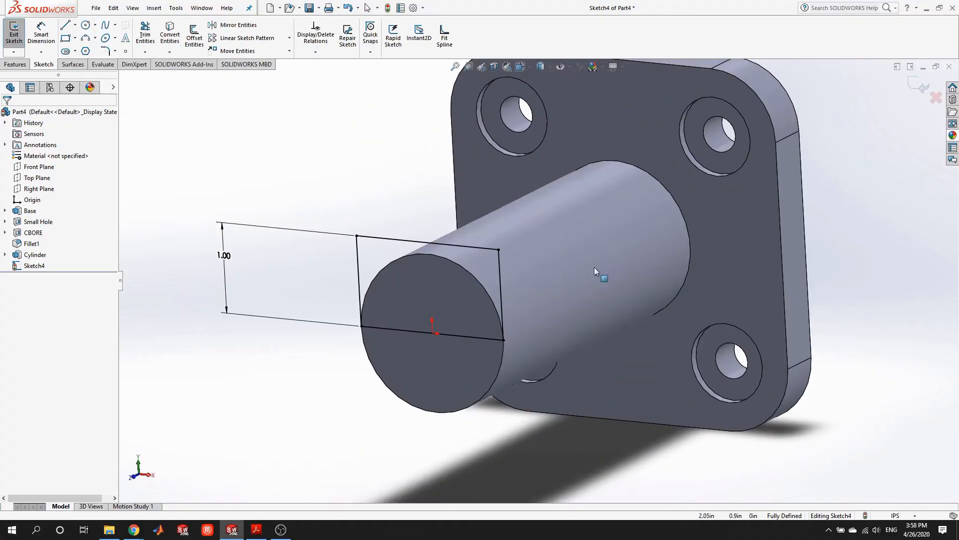
click(14, 35)
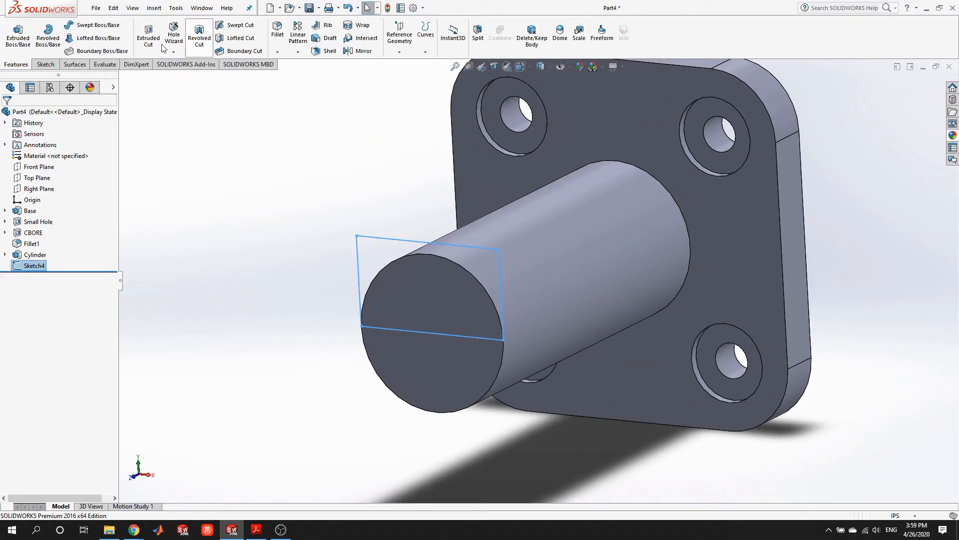
click(18, 35)
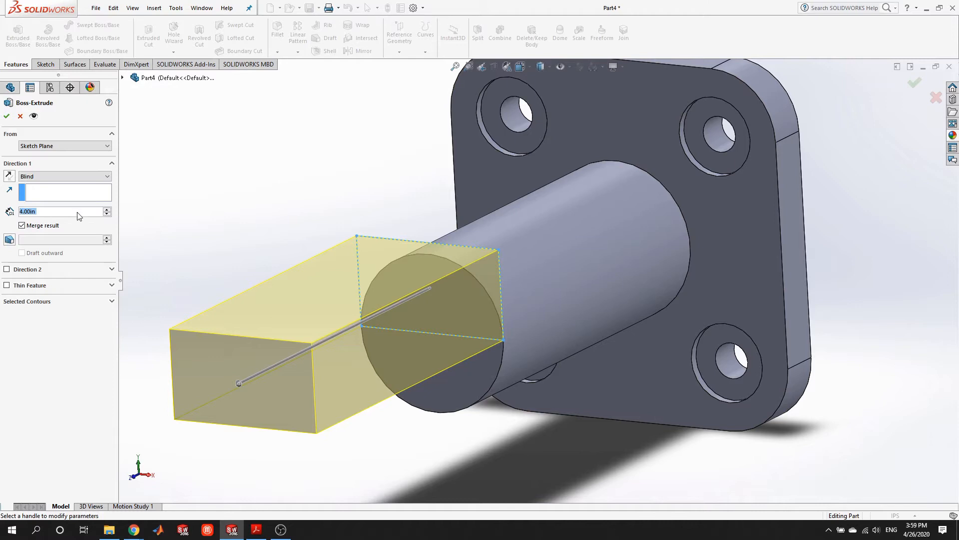
click(9, 175)
double_click(56, 211)
text(3)
key(Return)
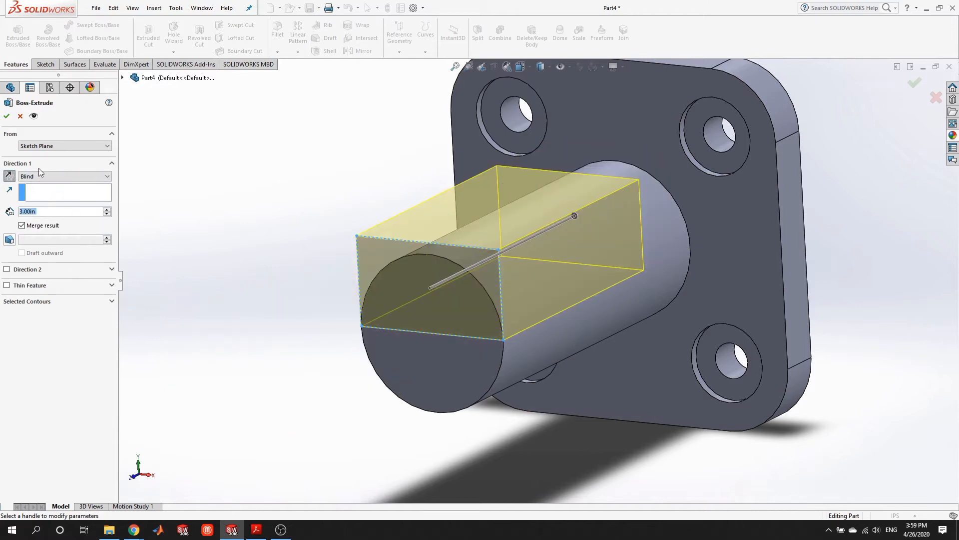
click(6, 116)
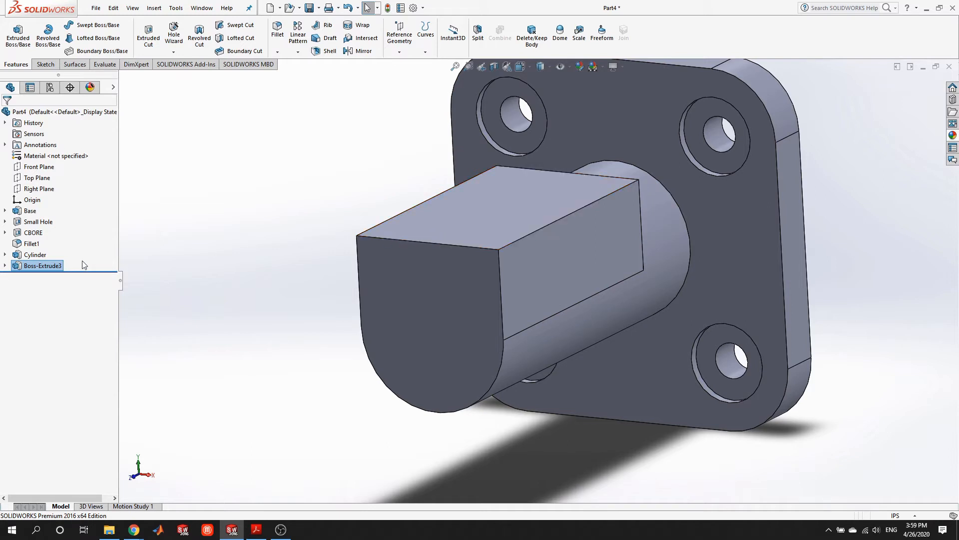
Rename the rectangular boss extrusion as Upper Rectangle and clear the selection.
right_click(43, 267)
click(100, 370)
text(Upper Rectangle)
key(Return)
click(258, 392)
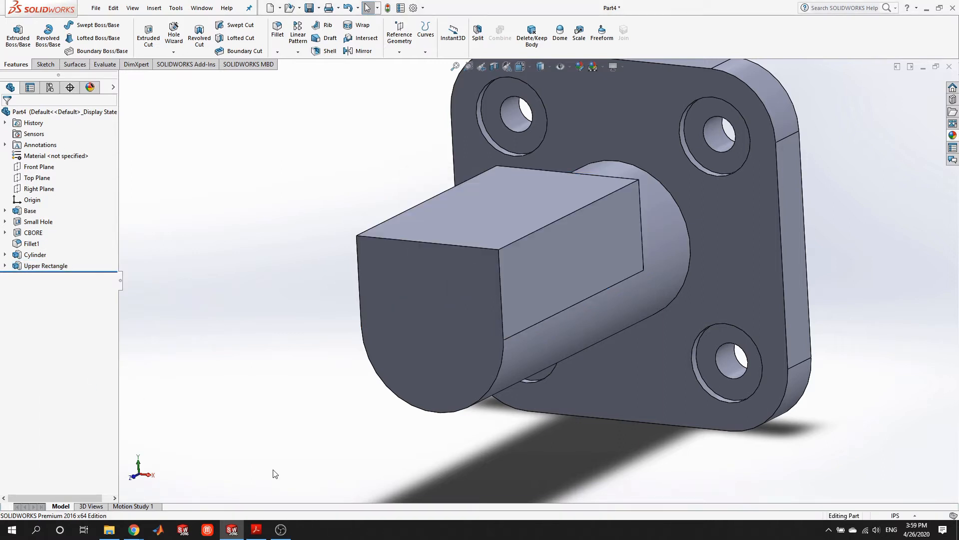
Check the PDF drawing and sketch a rectangle about 2.23 by 1.22 in on the boss's free end face, extending past its right side.
click(257, 529)
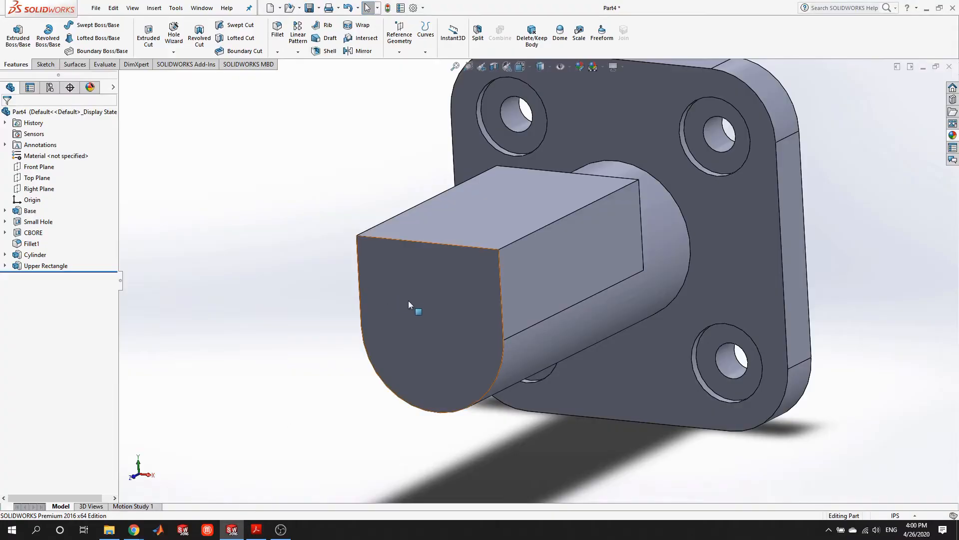
right_click(409, 301)
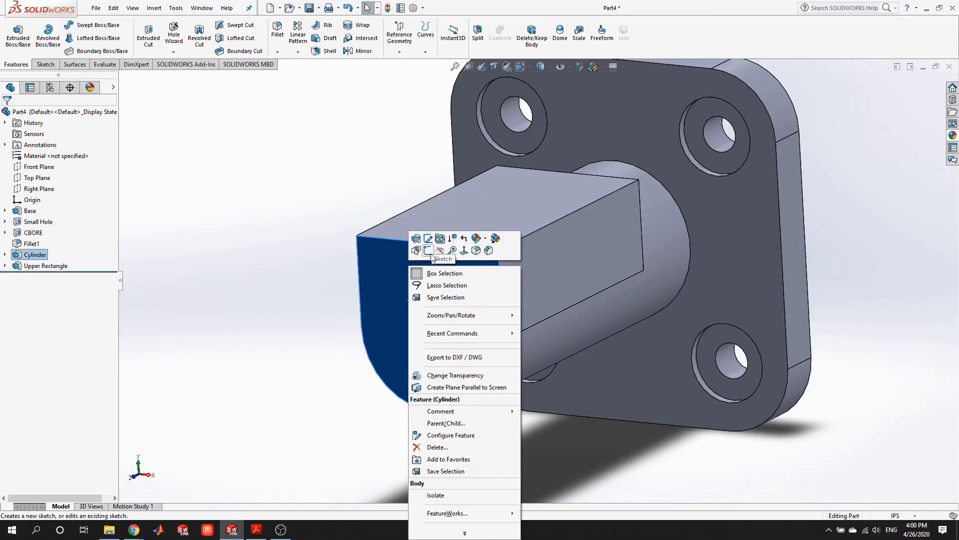
click(429, 180)
click(365, 36)
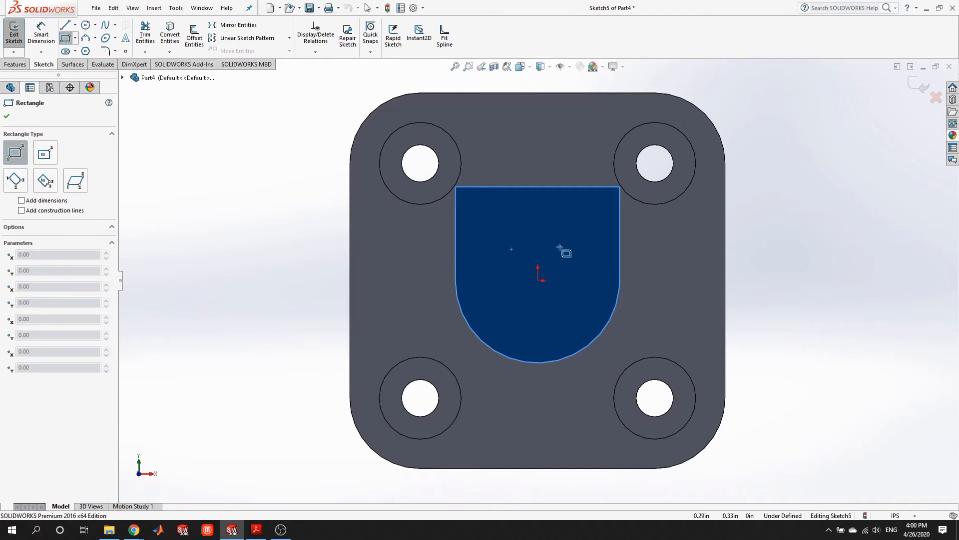
click(558, 235)
click(767, 350)
key(Escape)
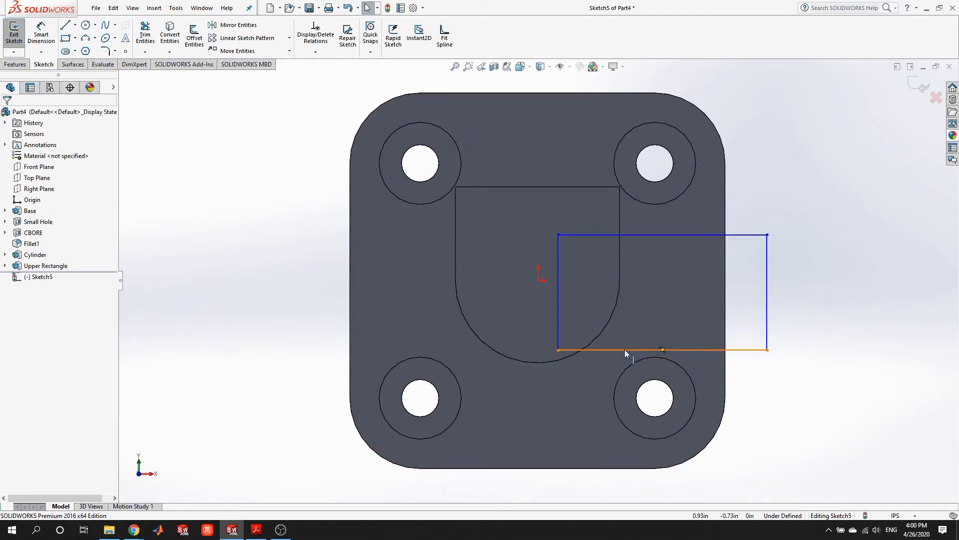
Make the new rectangle's lower edge tangent to the boss's rounded bottom edge.
click(619, 350)
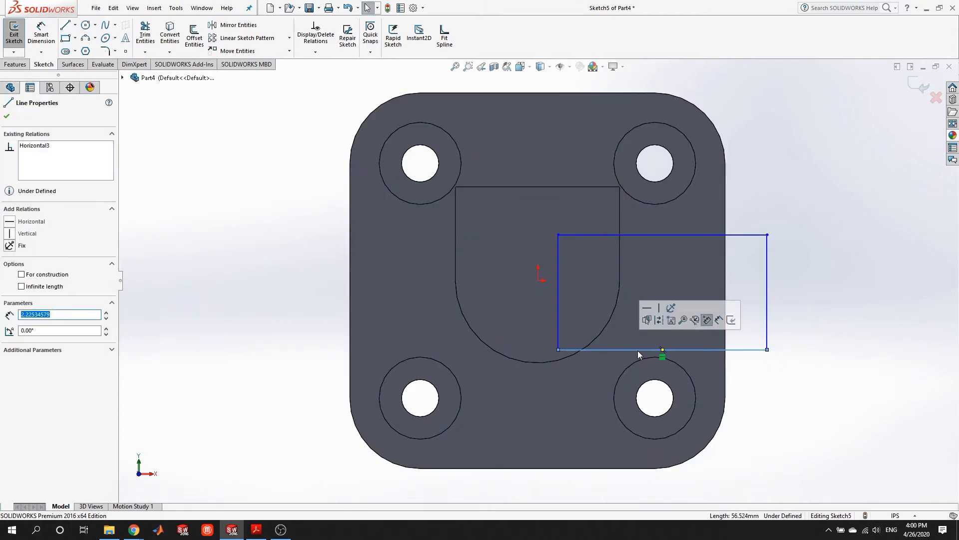
ctrl+click(514, 360)
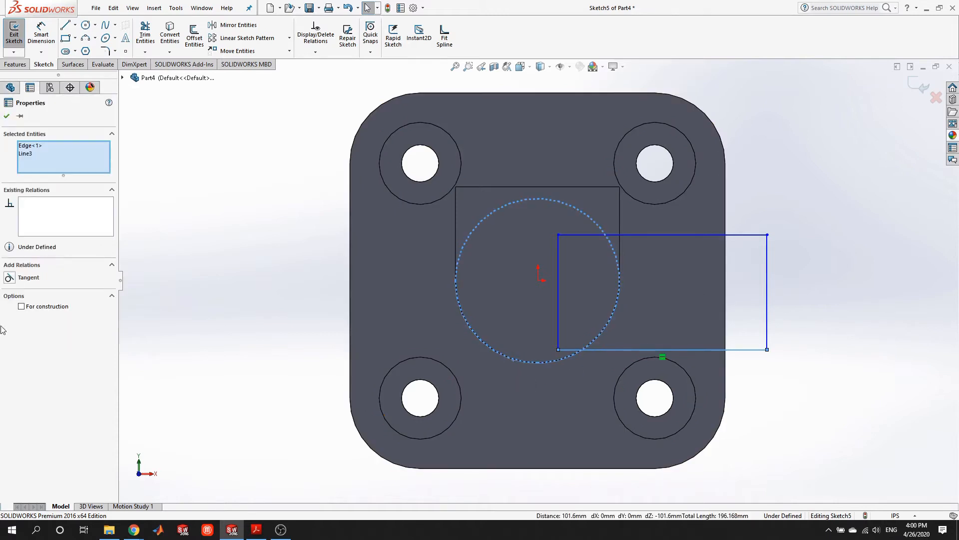
click(9, 277)
click(231, 332)
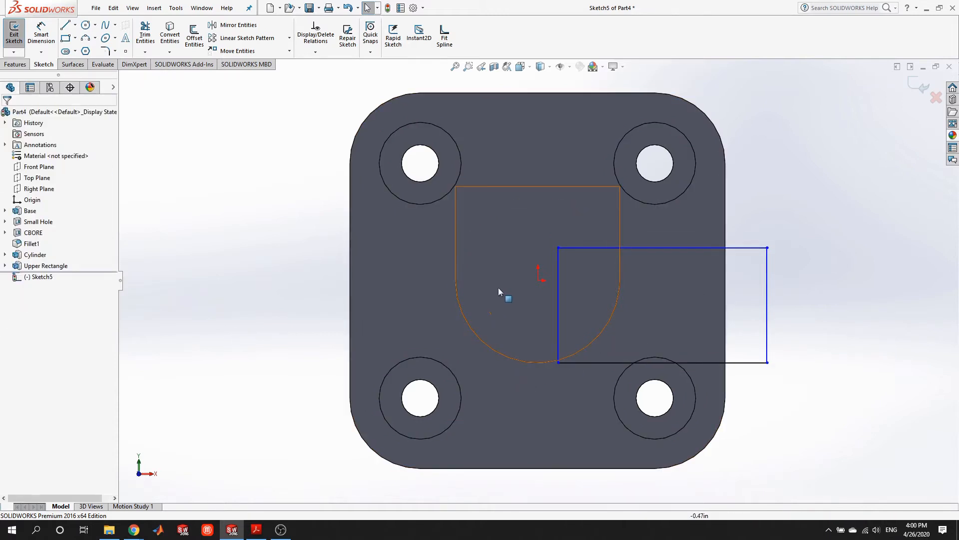
Make the new rectangle's left edge coincident with the origin.
click(559, 291)
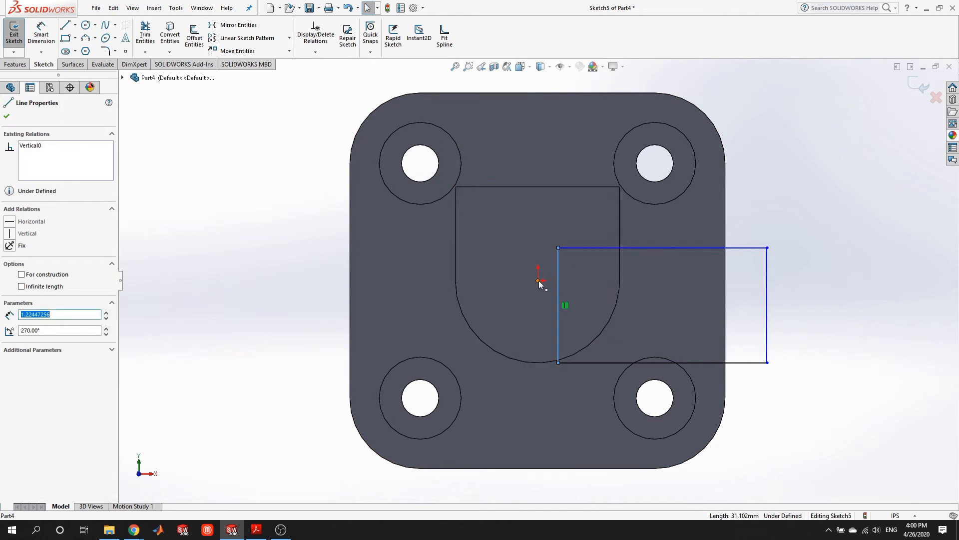
ctrl+click(538, 281)
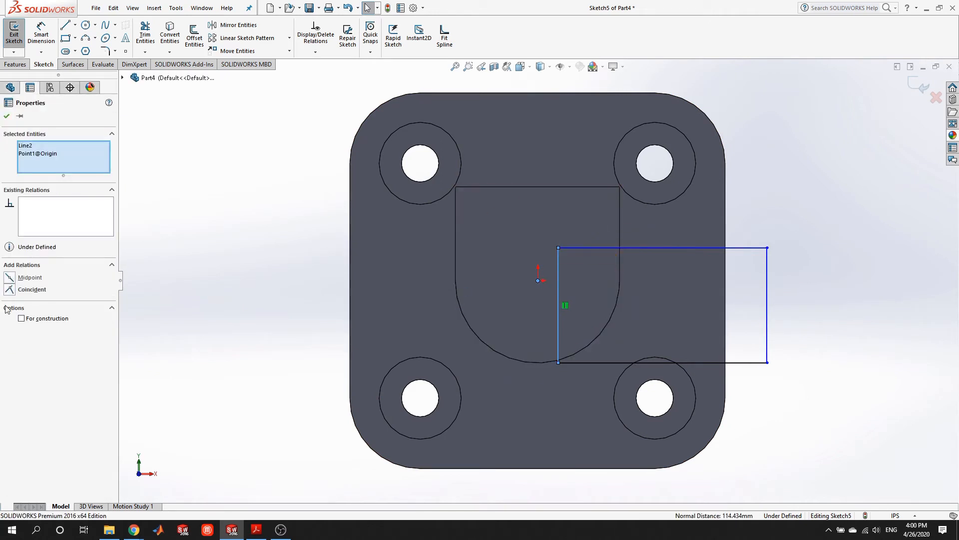
click(9, 289)
click(245, 327)
Dimension the rectangle's height to 1.25 in.
click(41, 34)
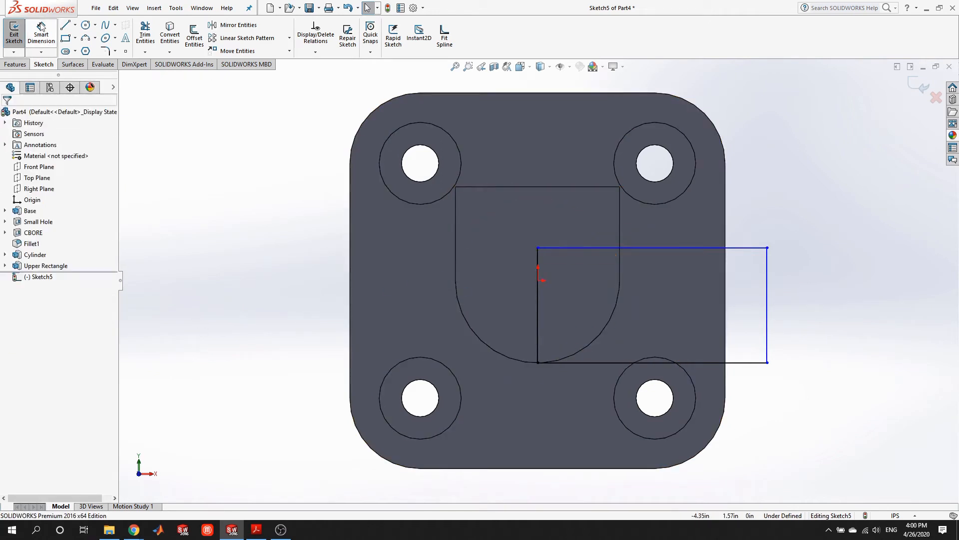
click(538, 333)
click(768, 327)
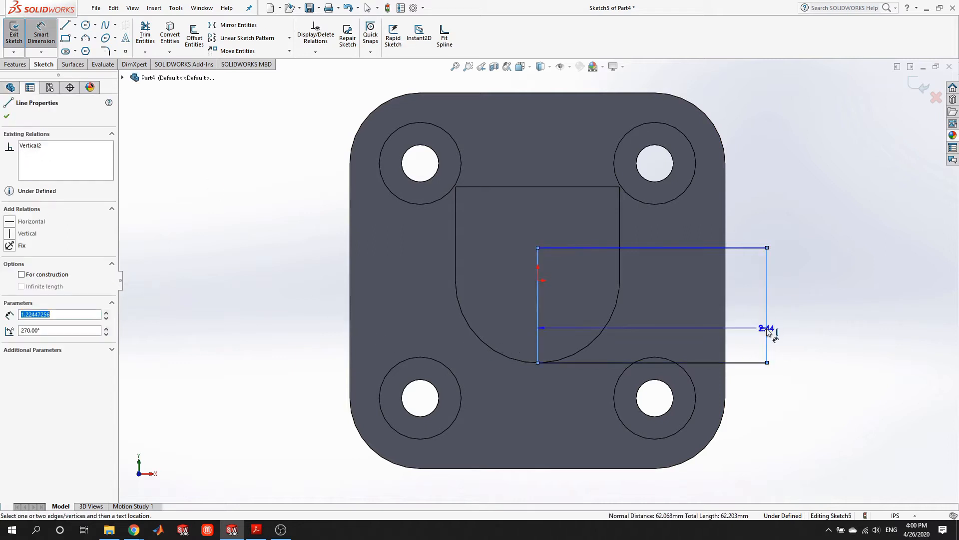
key(Escape)
click(767, 300)
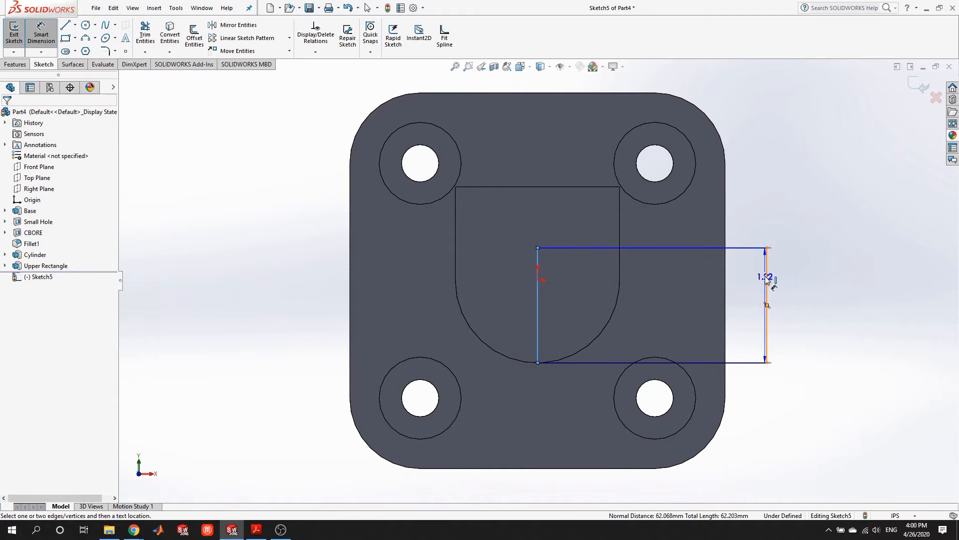
click(825, 314)
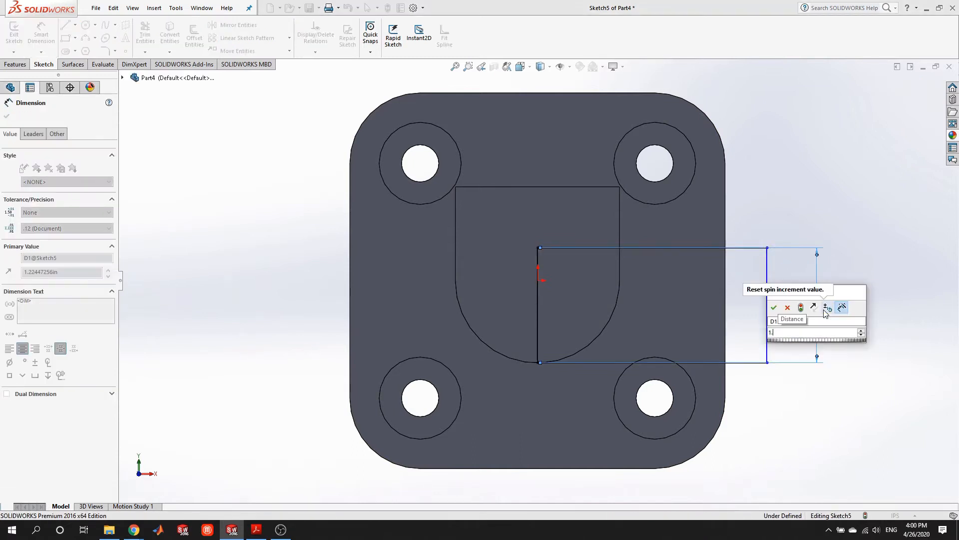
key(Return)
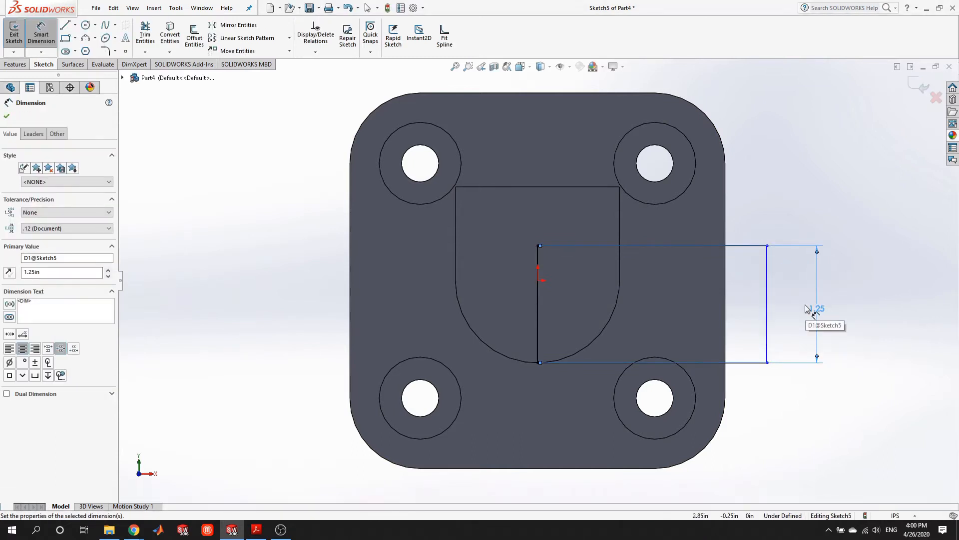
key(Escape)
Check the PDF drawing and dimension the rectangle's right edge 3.25 in from the base plate's left edge.
click(256, 529)
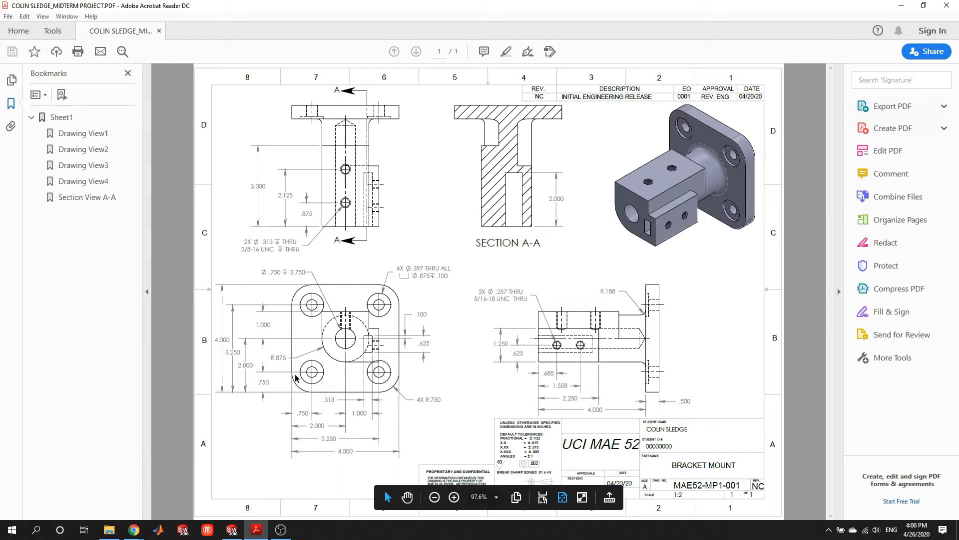
click(232, 529)
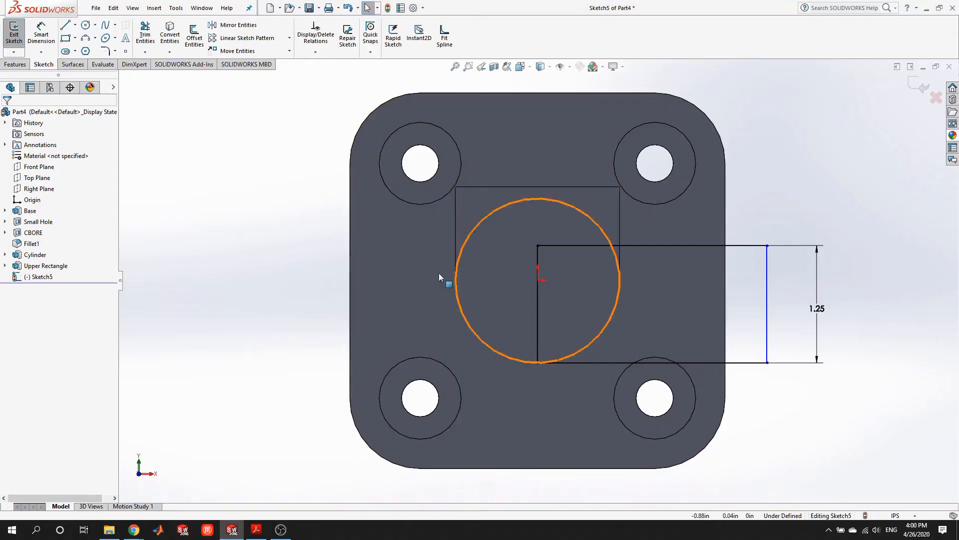
click(41, 35)
click(350, 299)
click(767, 304)
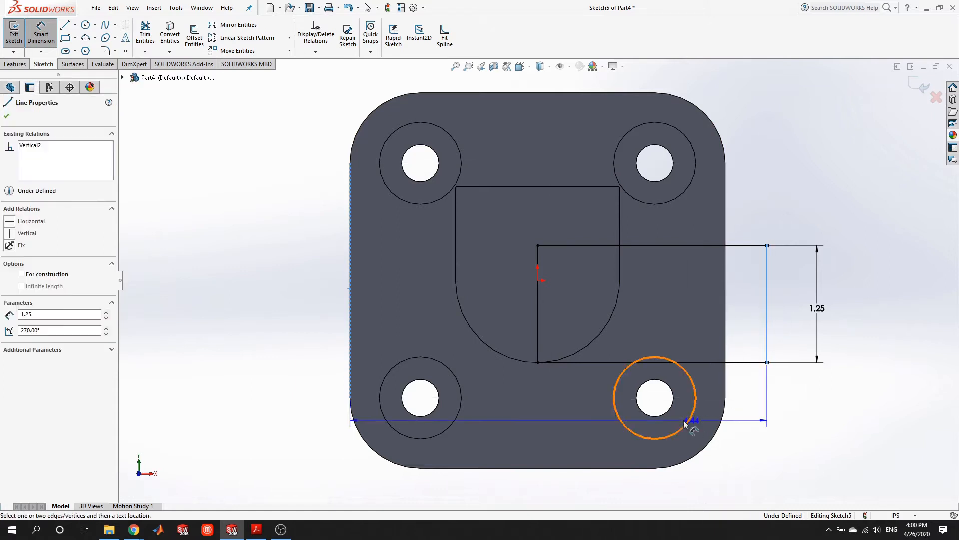
click(615, 443)
text(3.25)
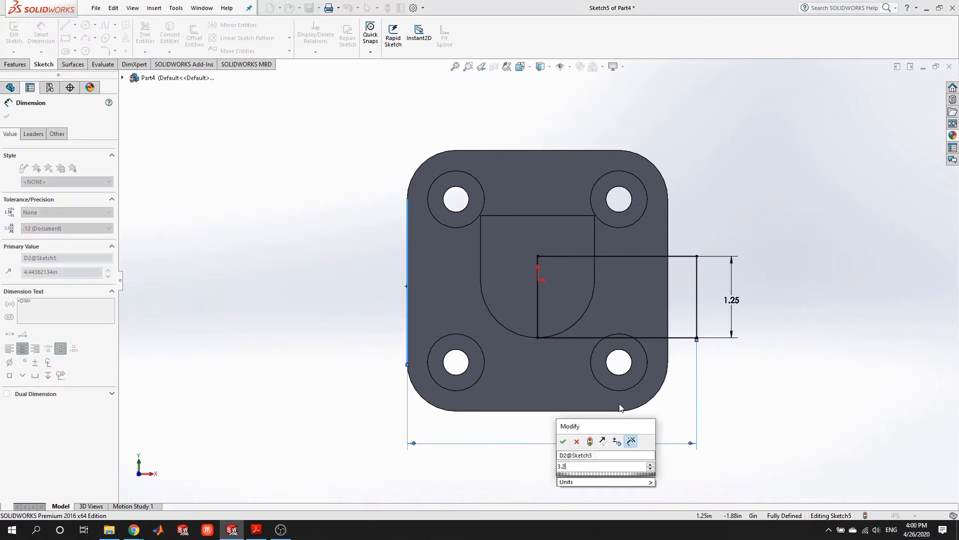
key(Return)
key(Escape)
key(Escape)
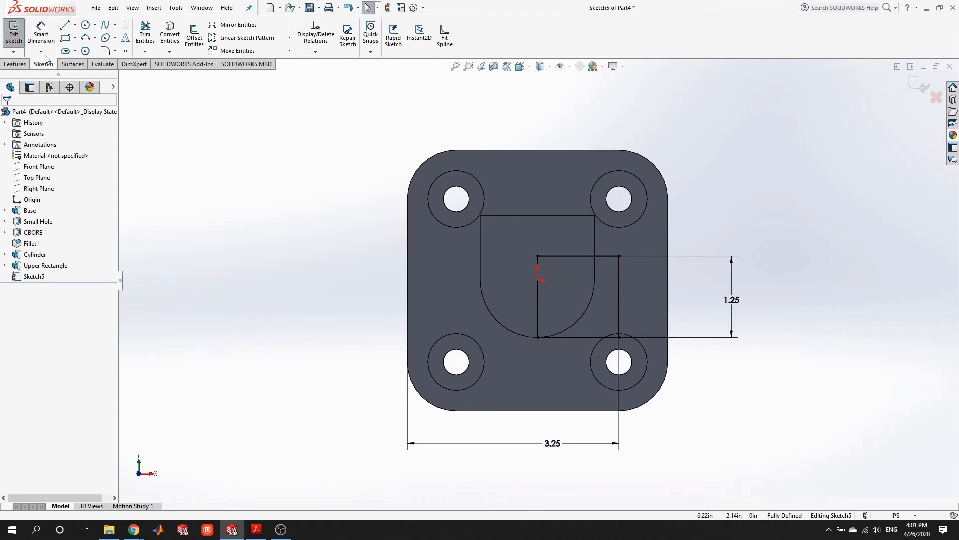
Exit the sketch and extrude the rectangle 2.25 in back toward the base plate as a merged blind boss.
mouse_move(636, 306)
middle_down()
mouse_move(599, 328)
mouse_move(611, 322)
middle_up()
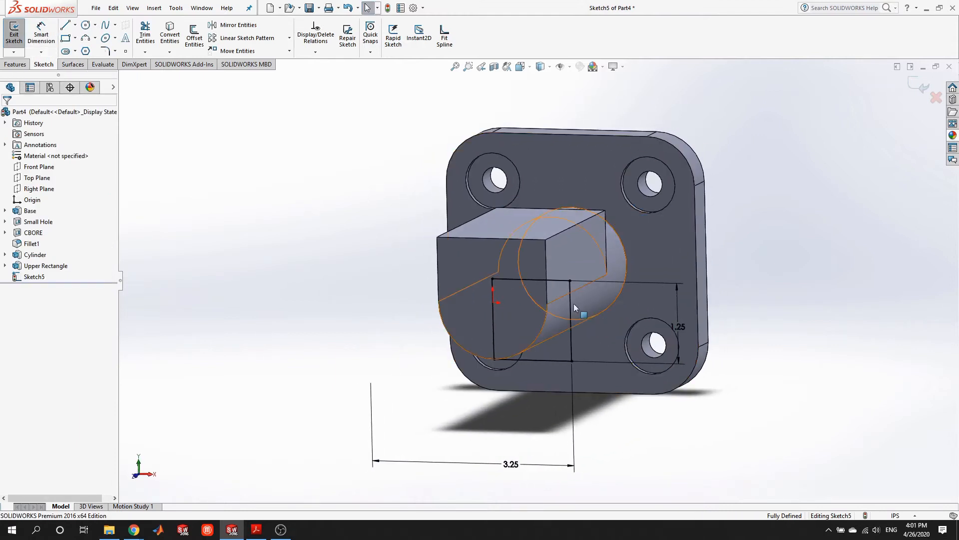
click(15, 31)
click(18, 35)
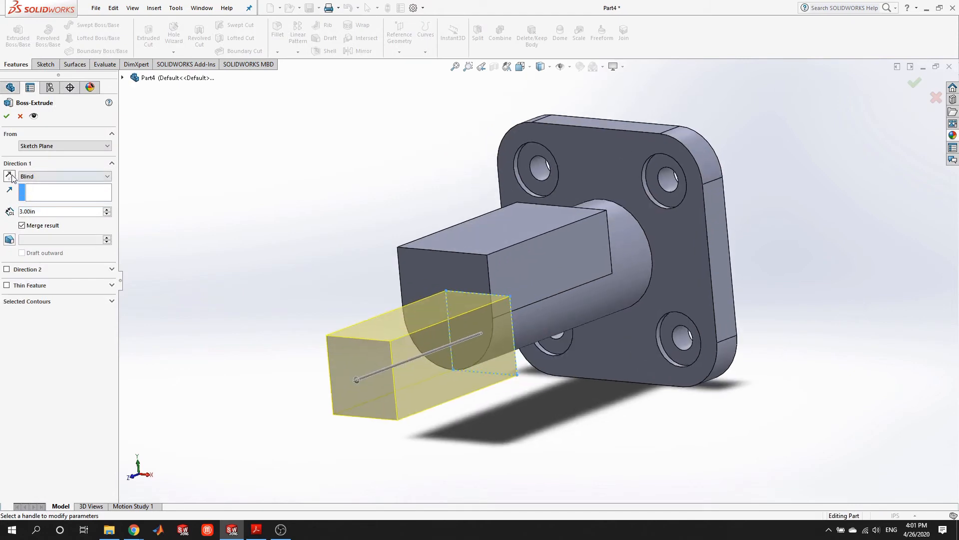
click(9, 176)
drag(47, 212, 1, 217)
text(2.25)
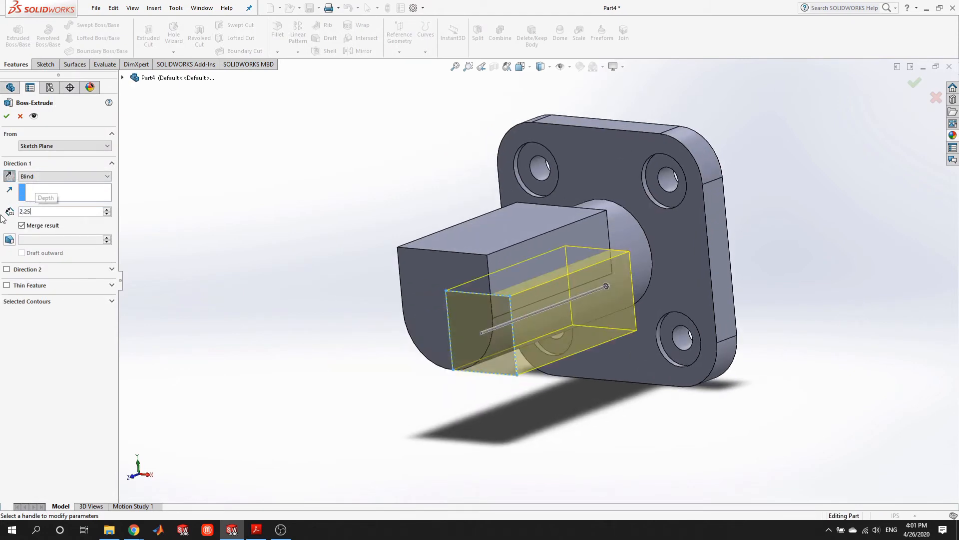
key(Return)
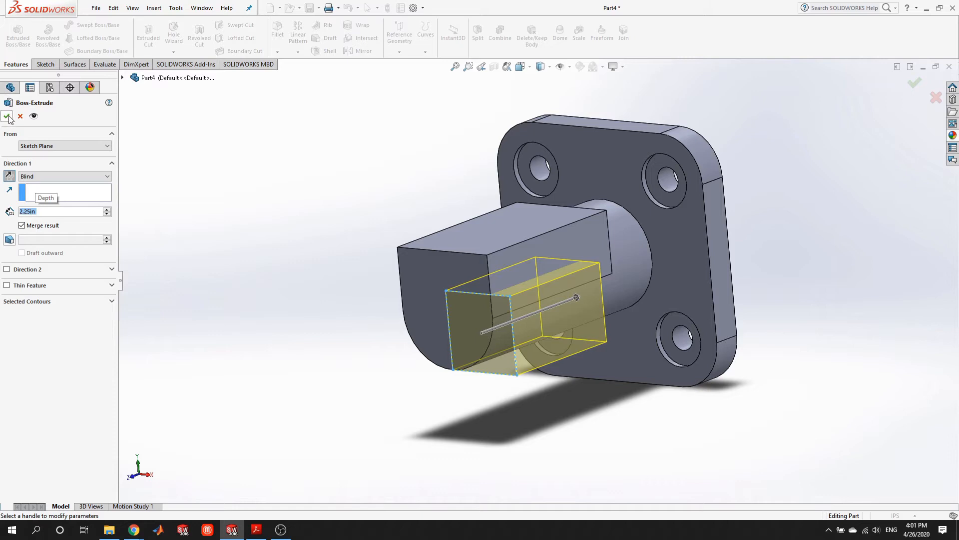
Rename the side block extrusion as Side Rectangle and clear the selection.
mouse_move(553, 302)
middle_down()
mouse_move(636, 289)
mouse_move(547, 312)
mouse_move(535, 302)
middle_up()
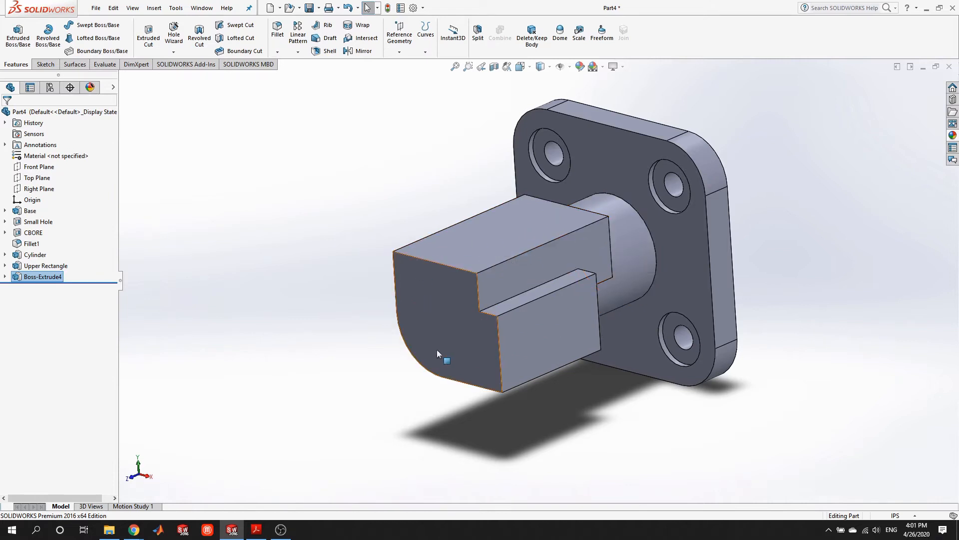
middle_drag(553, 262, 543, 276)
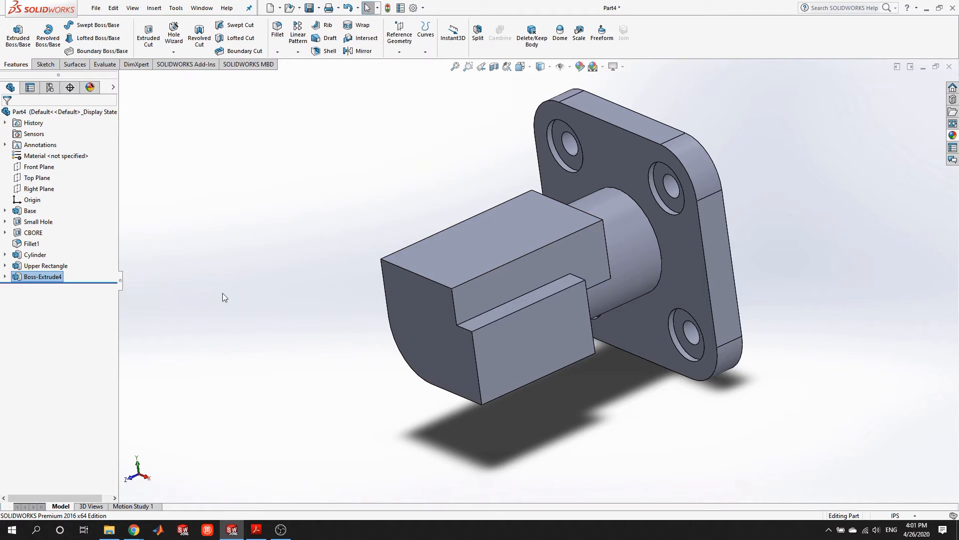
right_click(55, 279)
click(104, 385)
text(Sl)
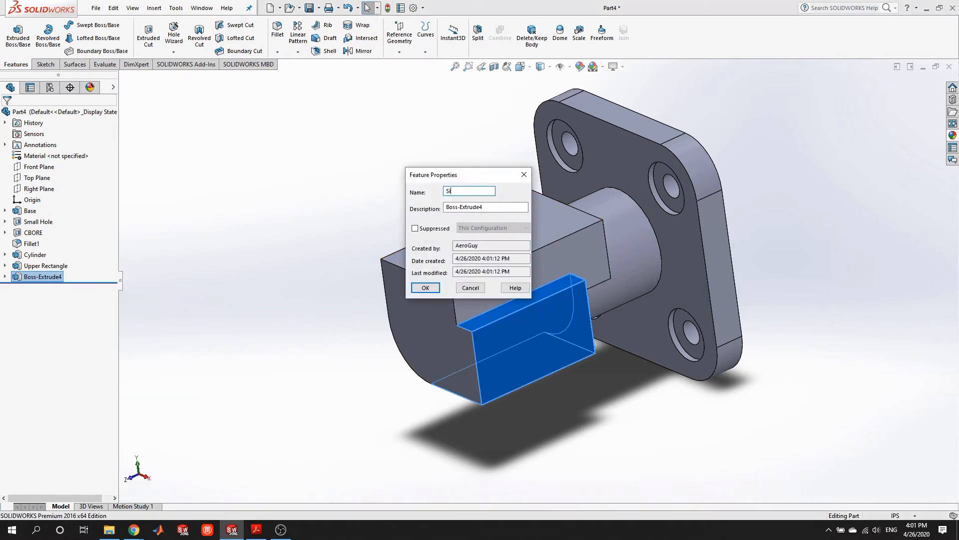
text(de Rectangle)
key(Return)
click(304, 281)
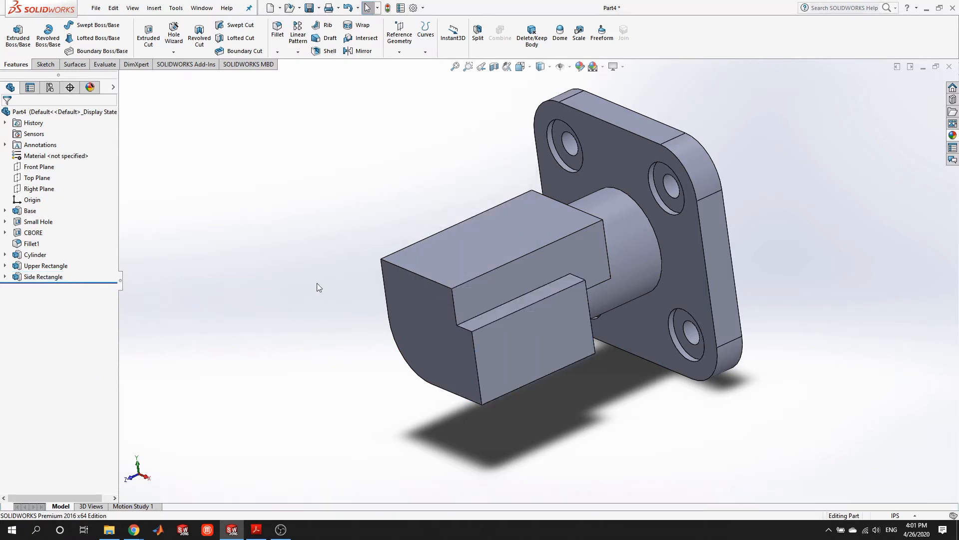
Check the PDF drawing and sketch a small upright rectangle about 0.27 by 0.66 in on the end face, inside the side block's edge.
middle_drag(574, 260, 622, 255)
click(256, 529)
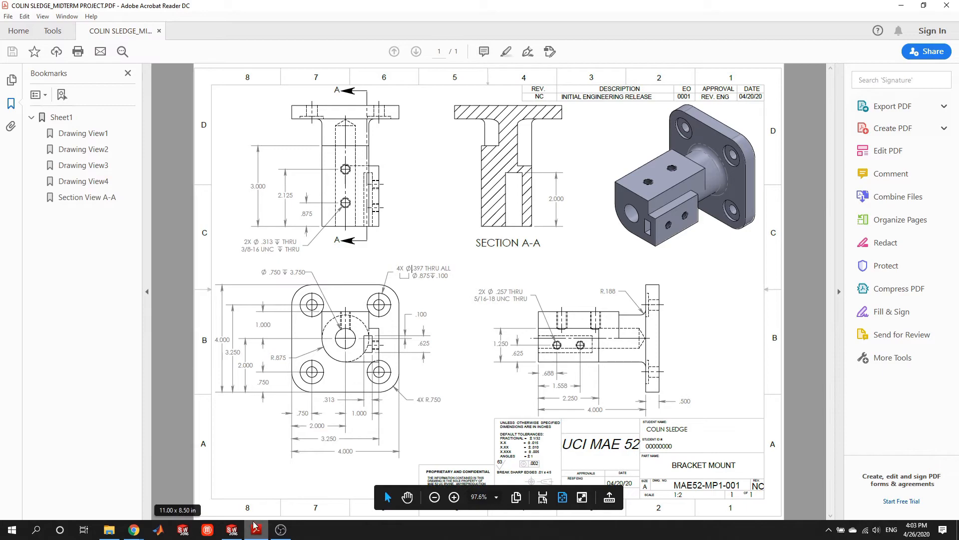
click(232, 529)
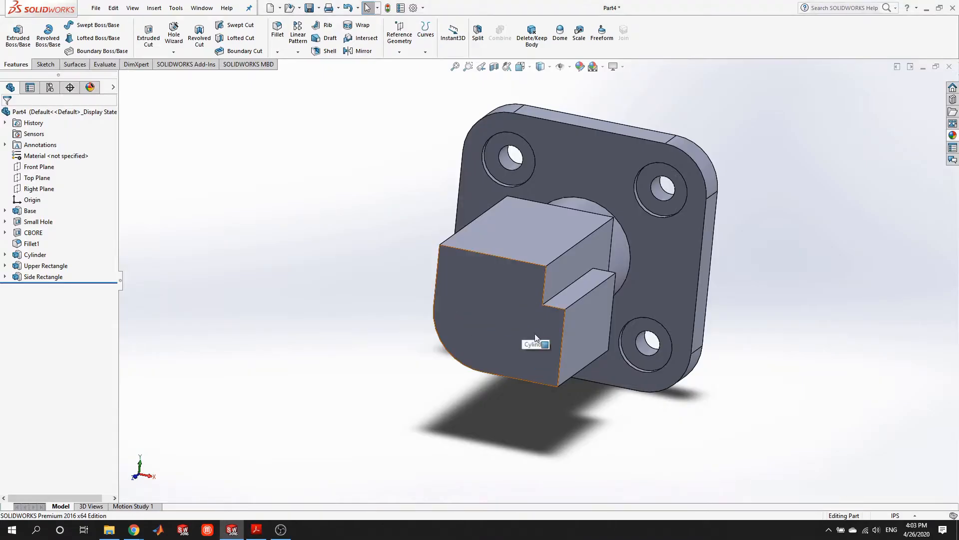
right_click(504, 326)
click(522, 249)
key(space)
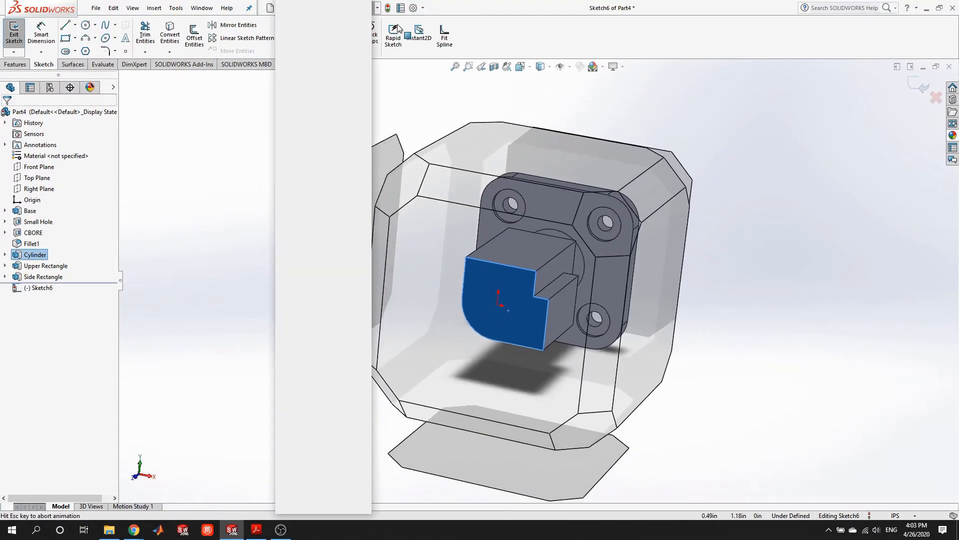
click(66, 38)
mouse_move(619, 275)
mouse_down()
mouse_move(632, 322)
mouse_move(644, 329)
mouse_up()
key(Escape)
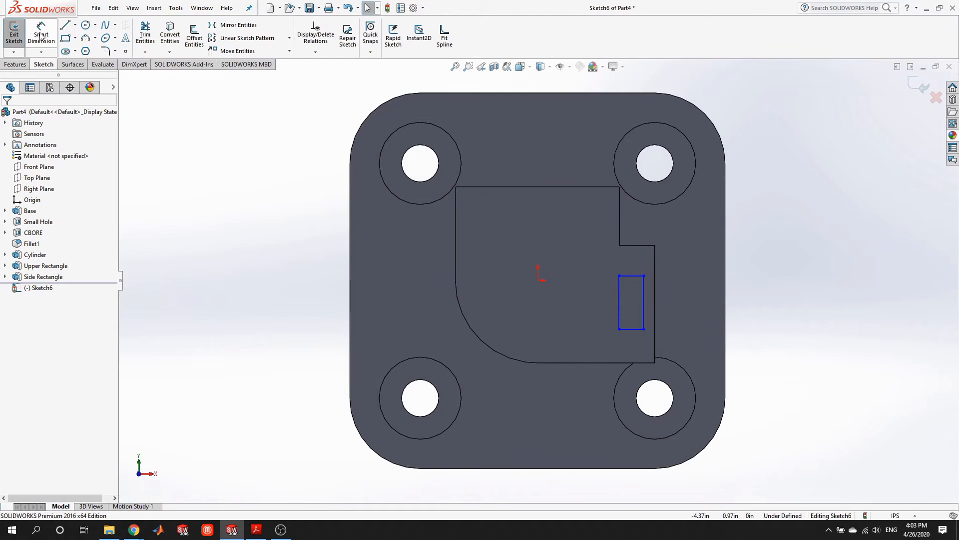
mouse_move(619, 276)
mouse_down()
mouse_move(620, 252)
mouse_move(620, 268)
mouse_up()
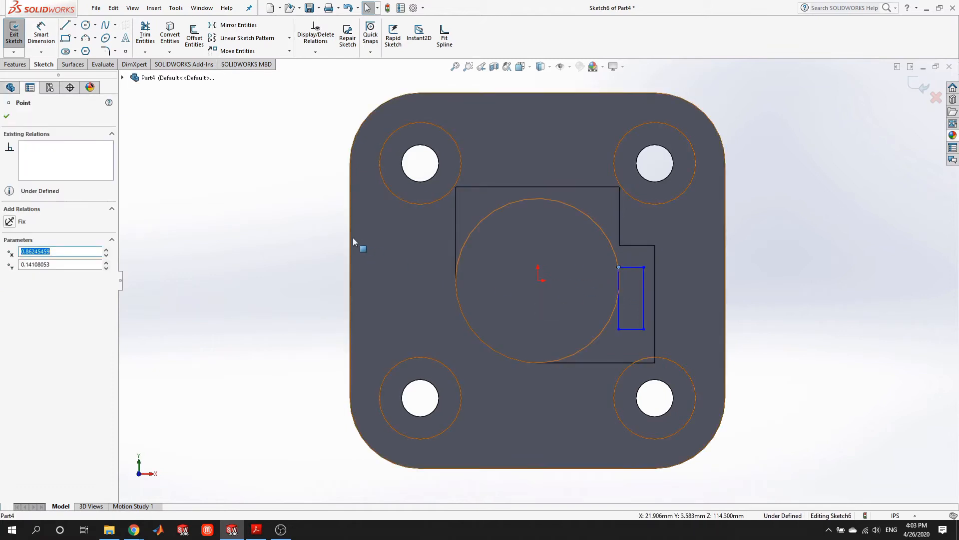
click(337, 233)
Dimension the small rectangle's top edge 0.1 in above the origin.
click(41, 33)
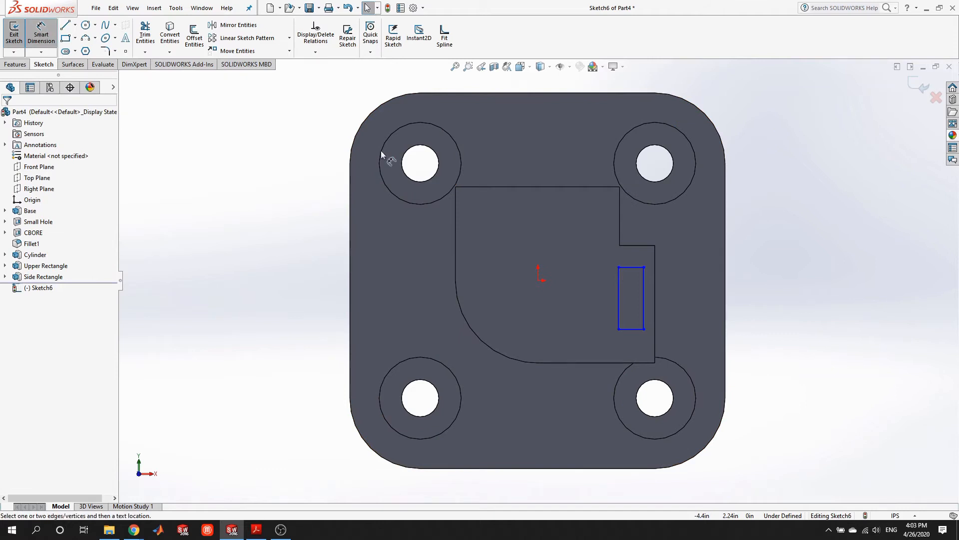
click(538, 280)
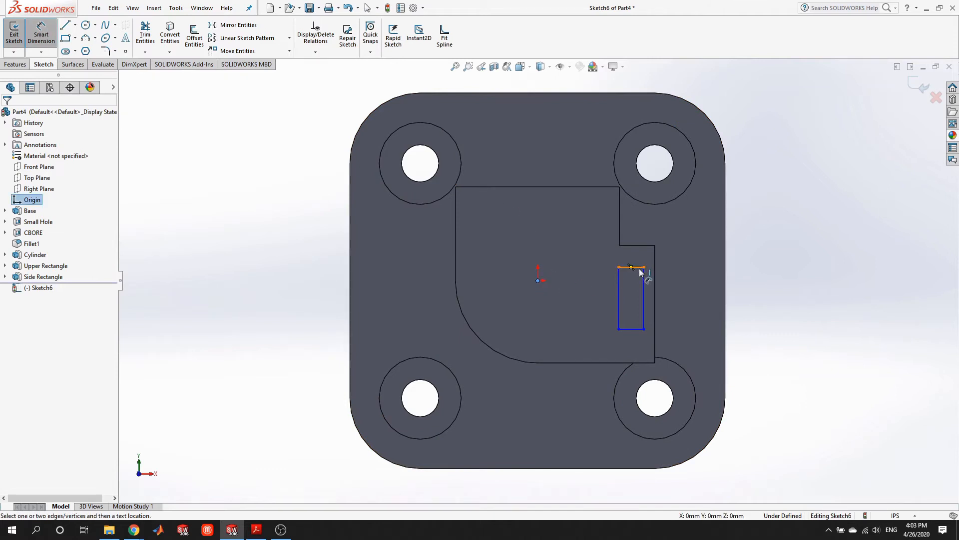
click(639, 269)
click(742, 207)
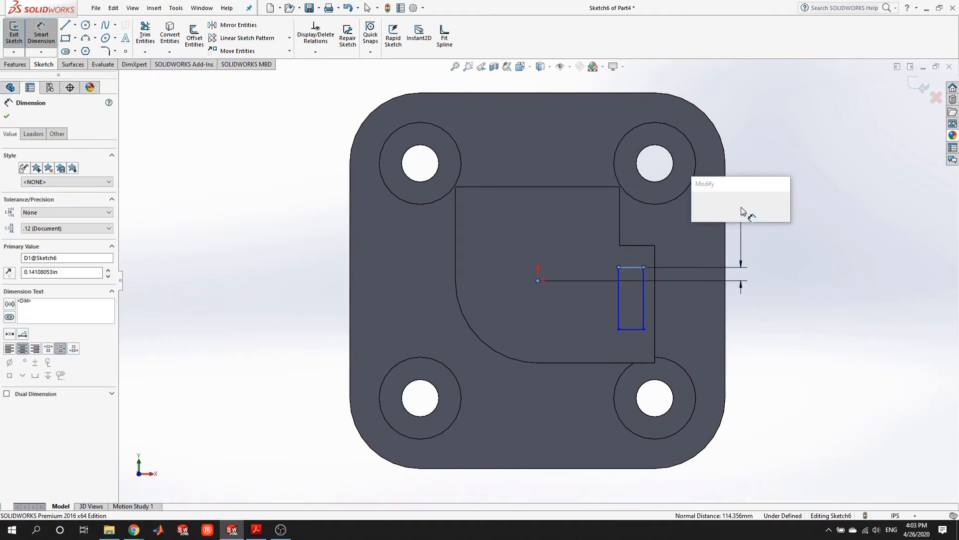
text(.1)
key(Return)
Dimension the small rectangle's width to 0.3125 in.
click(620, 311)
click(643, 318)
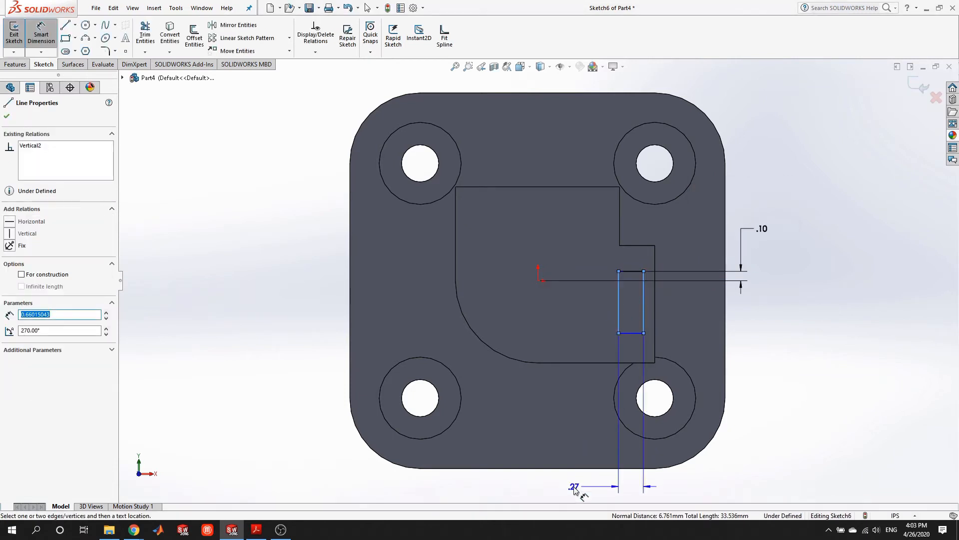
click(569, 483)
text(.3125)
key(Return)
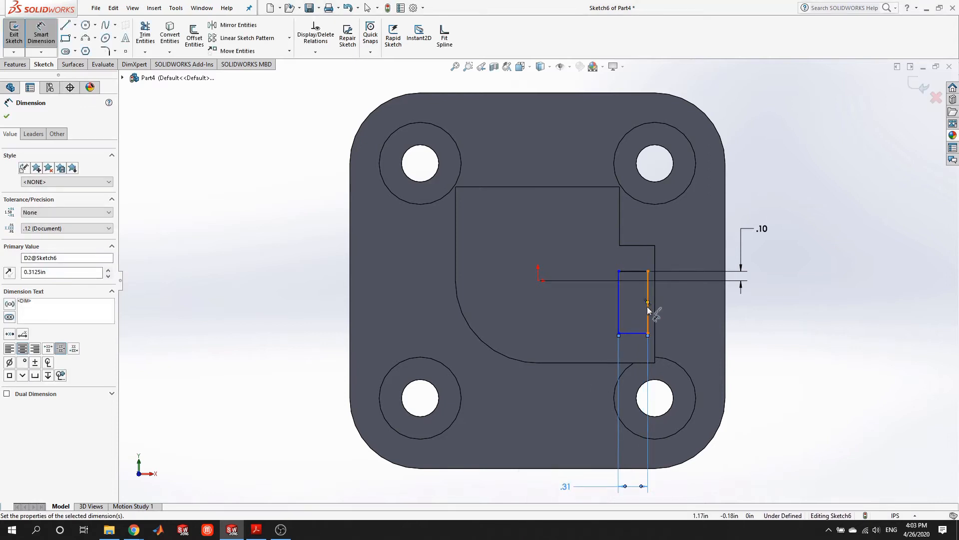
Dimension the small rectangle's height to 0.625 in.
click(642, 271)
click(643, 272)
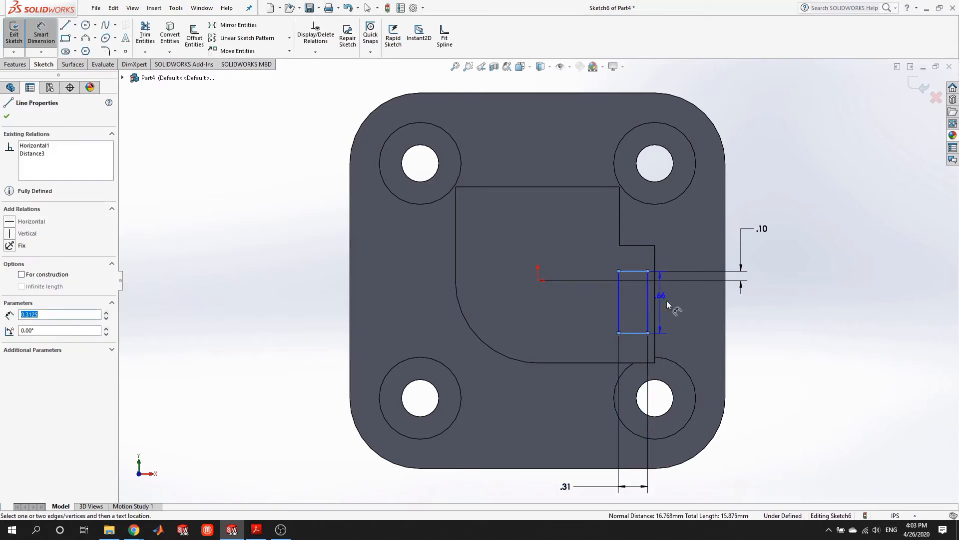
click(786, 308)
text(.625)
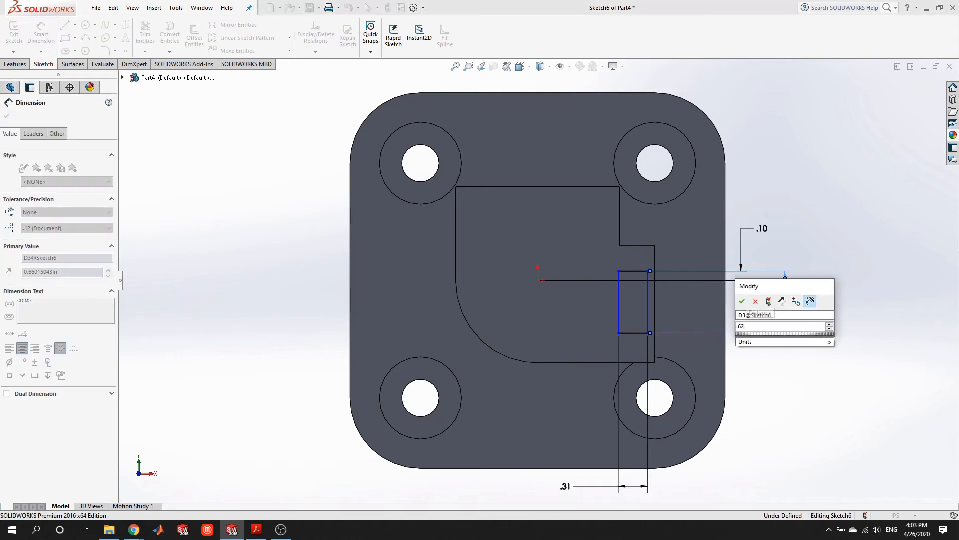
key(Return)
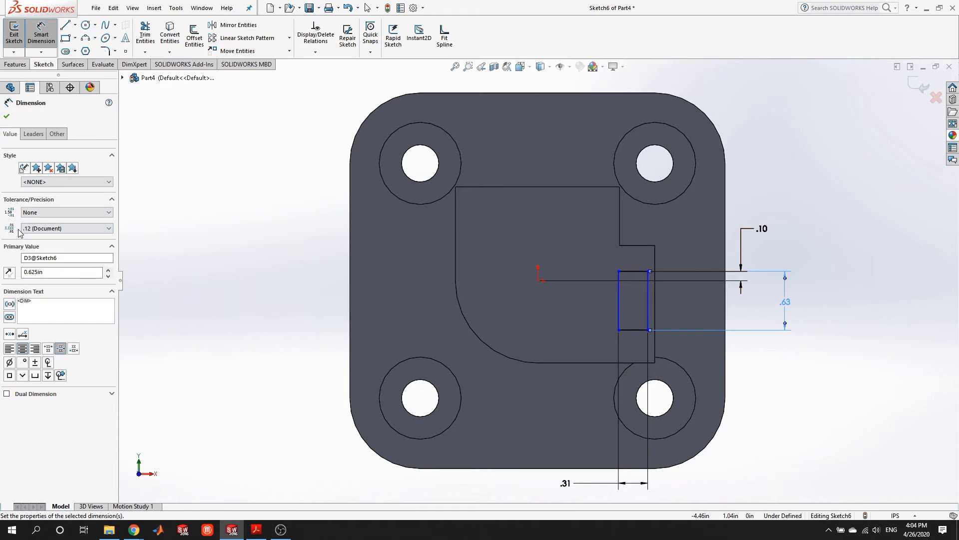
Display the small rectangle's height dimension with three decimal places and its width dimension with four.
click(57, 228)
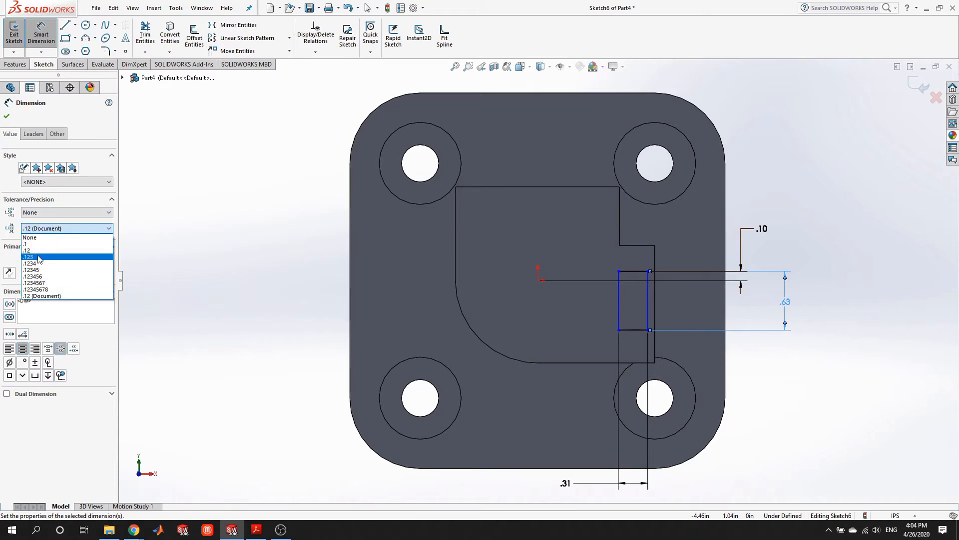
click(39, 257)
click(565, 483)
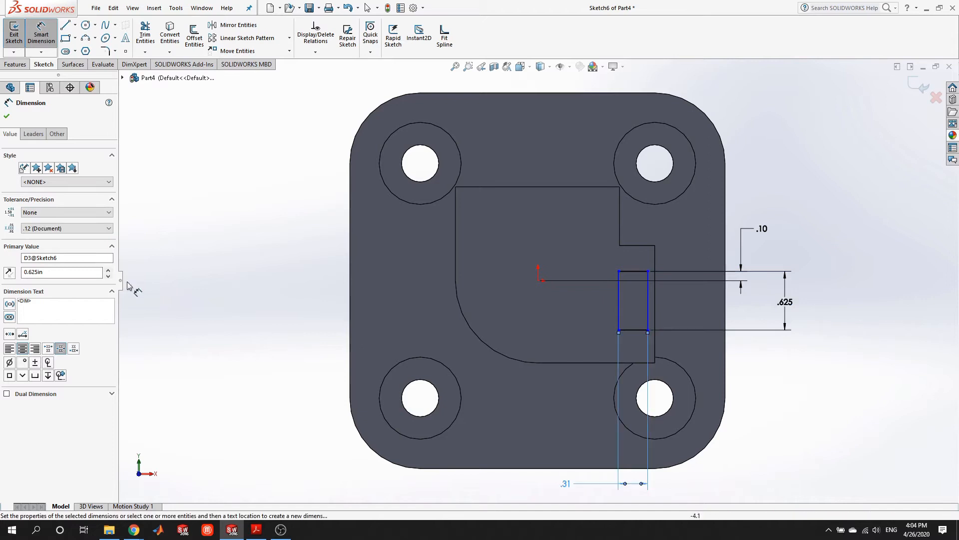
click(73, 228)
click(48, 269)
click(46, 228)
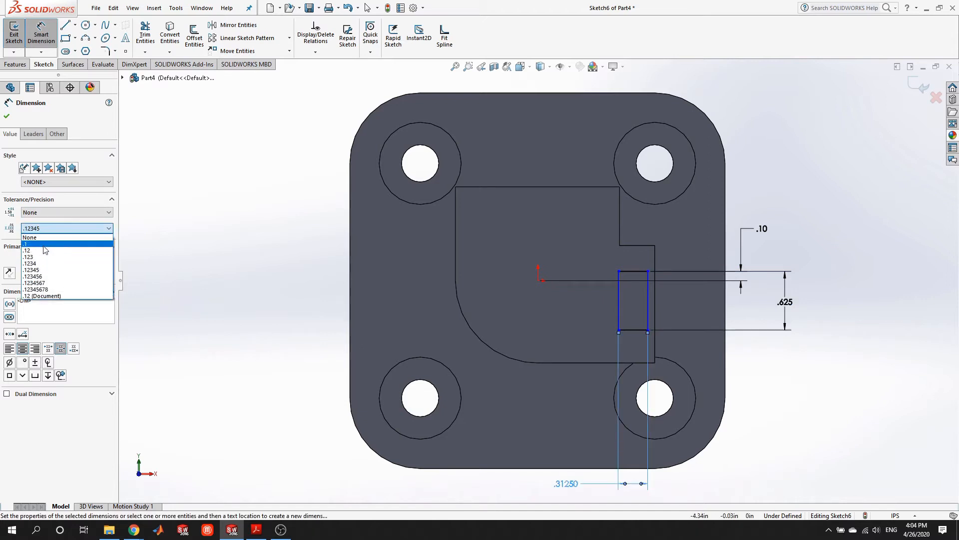
click(30, 264)
click(777, 405)
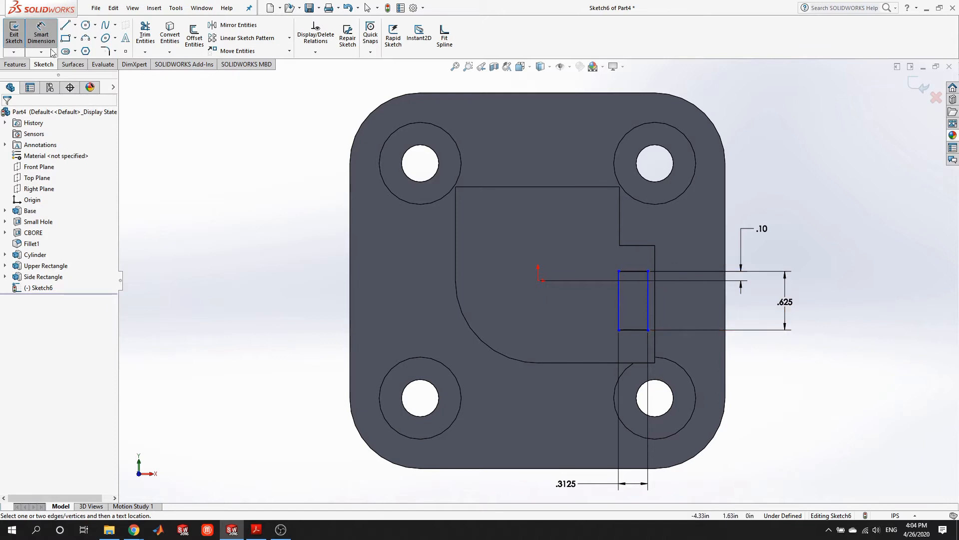
key(Escape)
Shift the small rectangle toward the origin until its outer edge is about 1.01 in away, and check the PDF drawing.
mouse_move(648, 271)
mouse_down()
mouse_move(589, 272)
mouse_move(633, 271)
mouse_up()
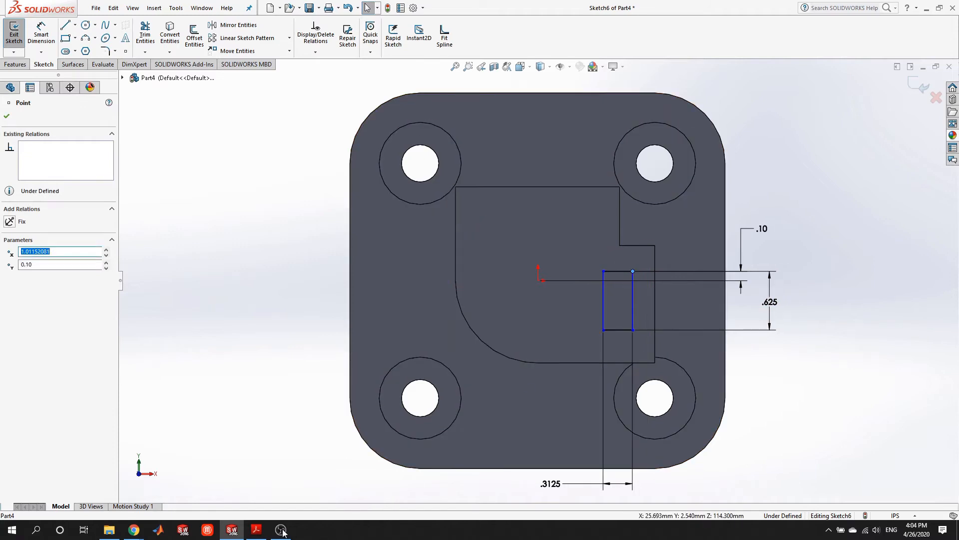
click(256, 529)
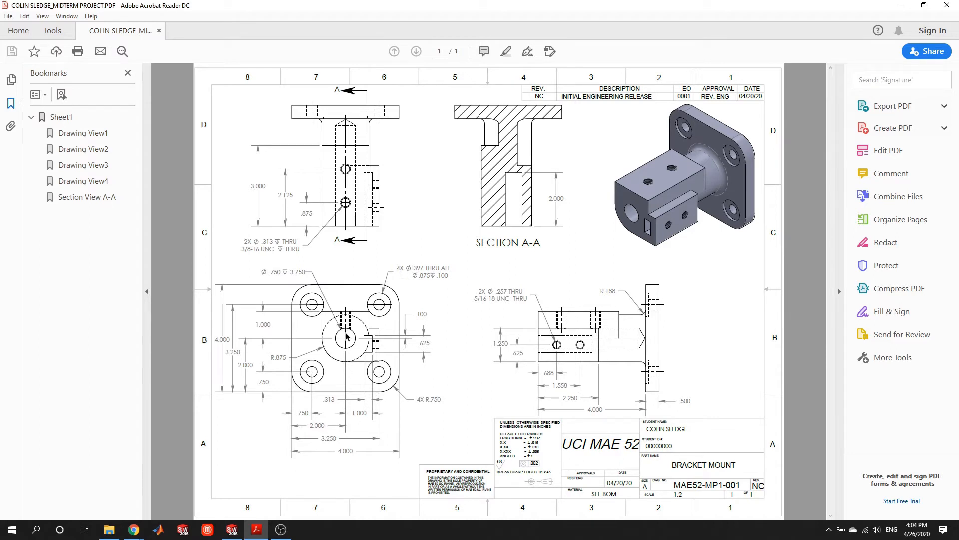
click(232, 529)
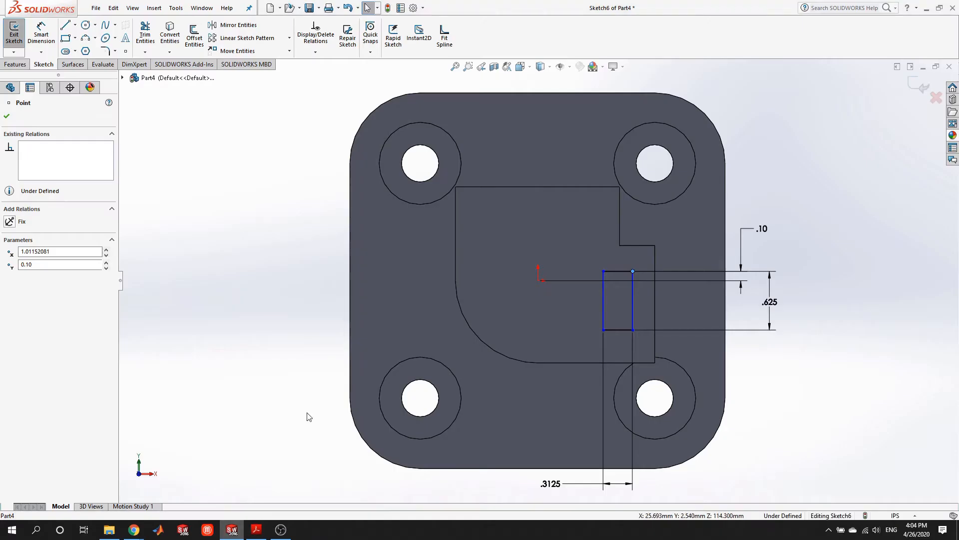
Try an aligned dimension from the origin to the small rectangle's upper outer corner, and undo it.
click(41, 34)
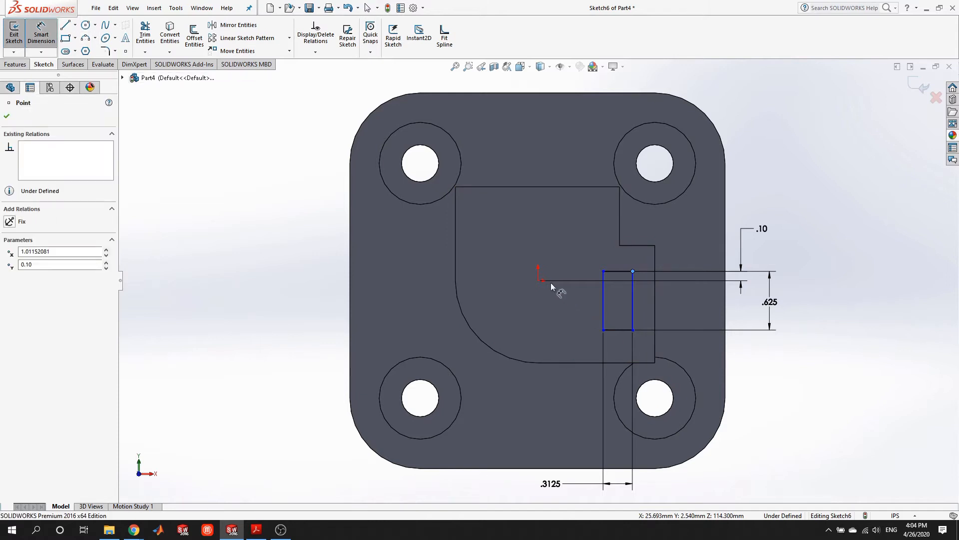
click(538, 280)
click(632, 327)
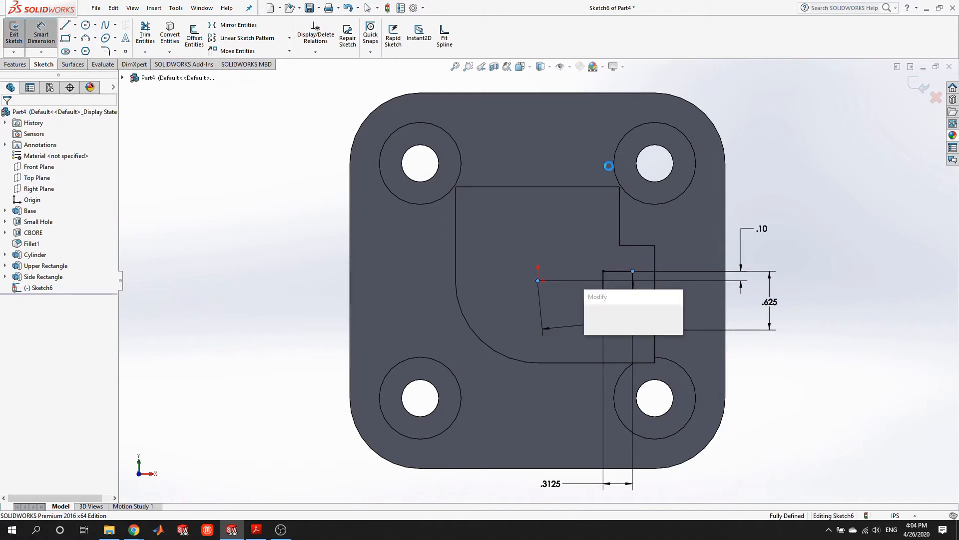
key(Return)
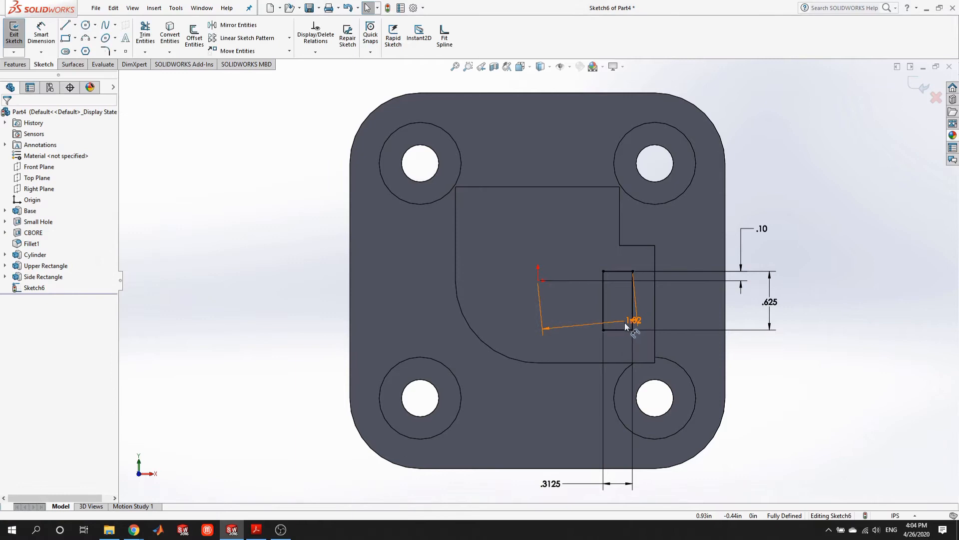
key(ctrl+z)
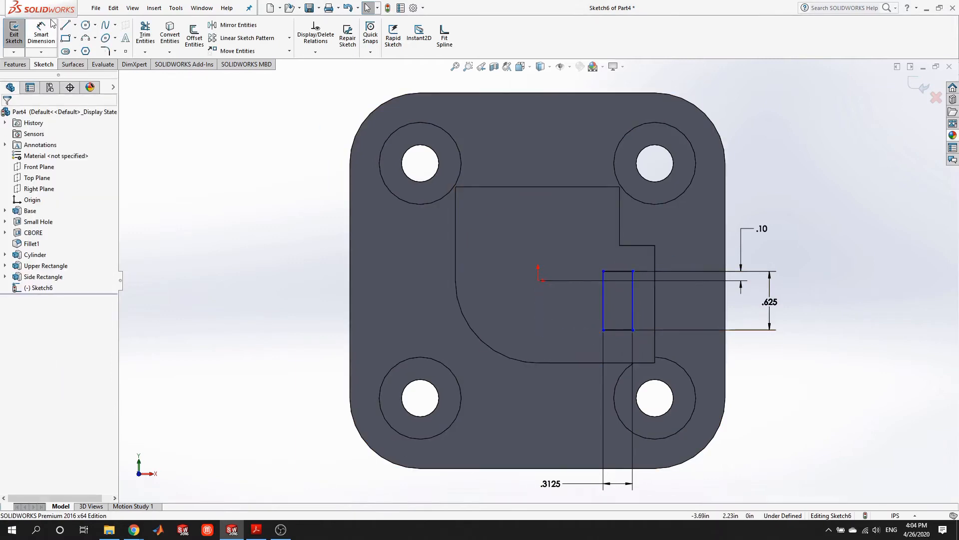
Dimension the small rectangle's upper outer corner 1 in horizontally from the origin.
click(634, 306)
click(592, 113)
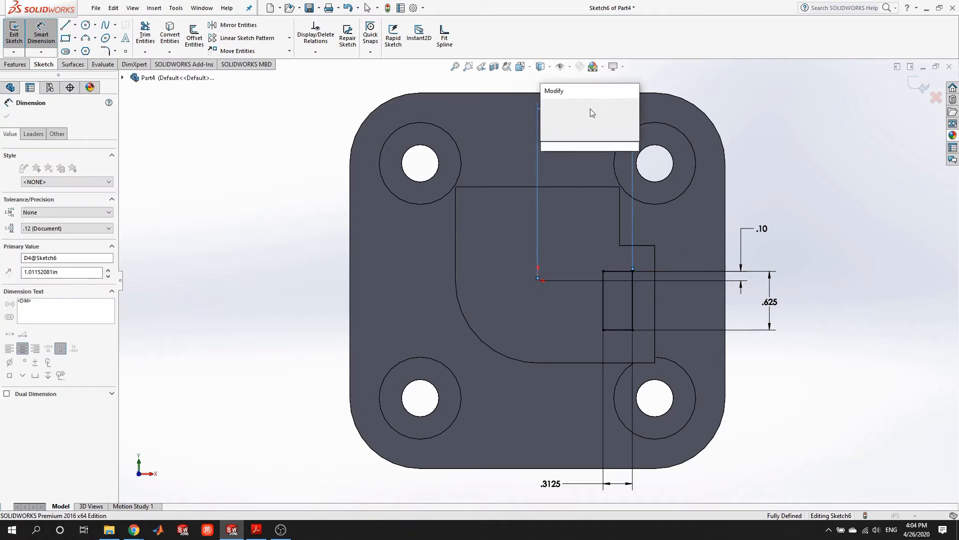
text(1)
key(Return)
key(Escape)
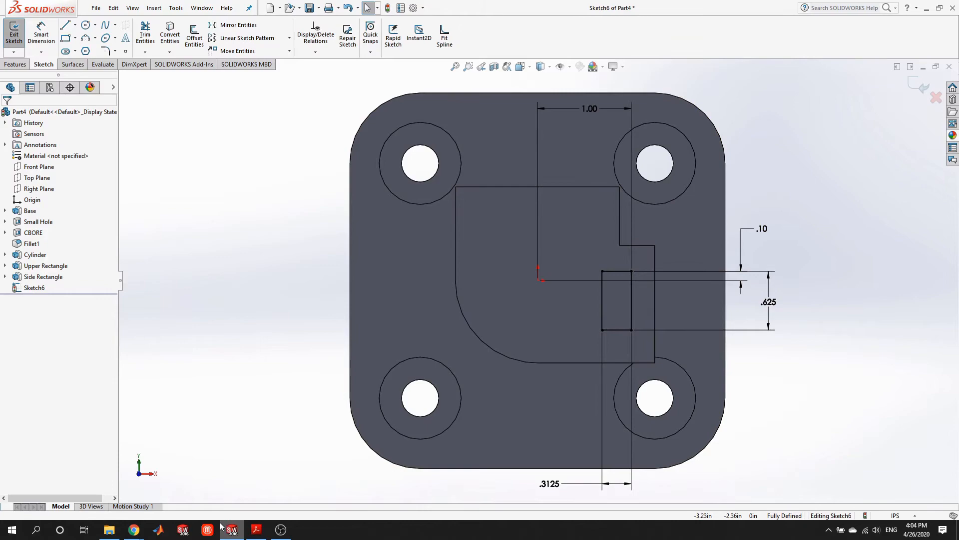
Check the slot depth in the PDF drawing and cut the small rectangle 2 in deep into the end face.
click(256, 529)
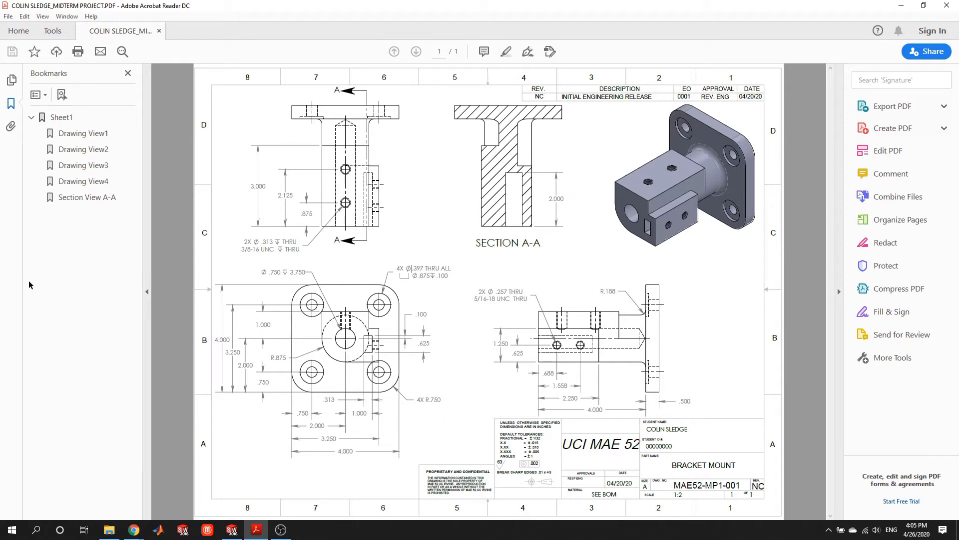
key(alt+Tab)
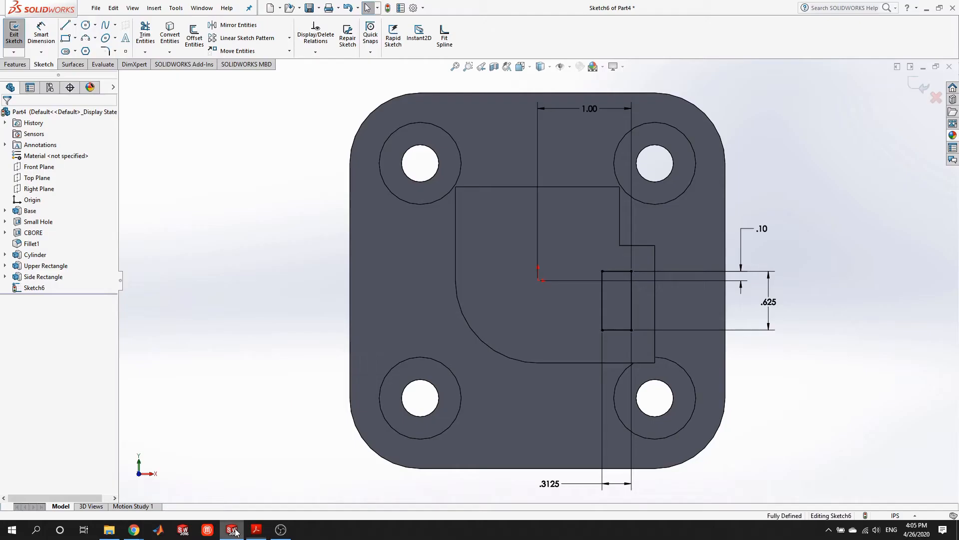
click(14, 34)
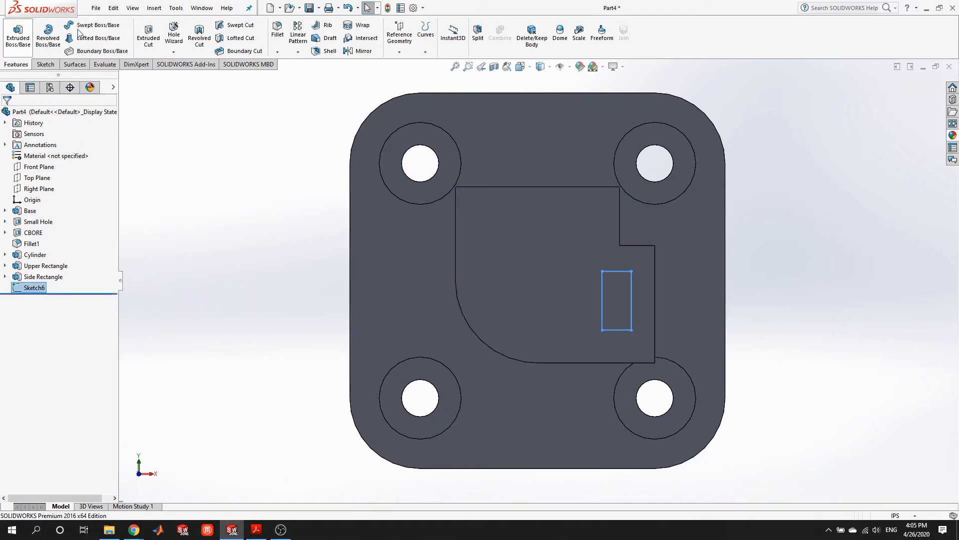
click(148, 38)
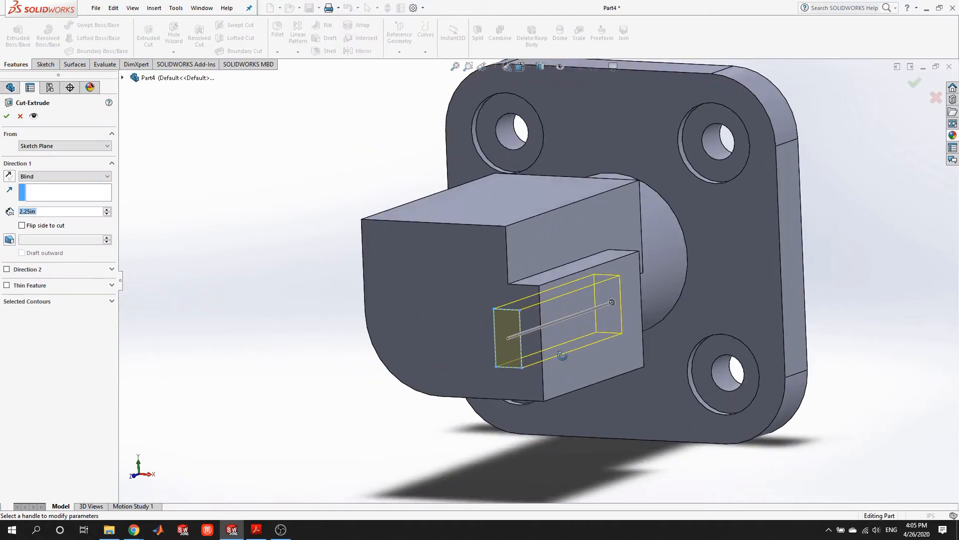
drag(67, 212, 6, 196)
text(2)
key(Return)
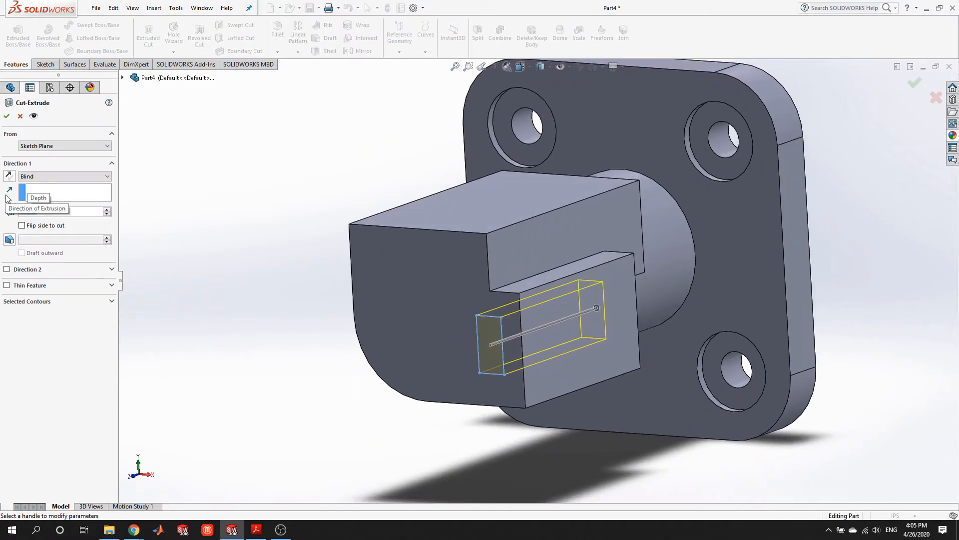
click(8, 116)
middle_drag(499, 307, 490, 285)
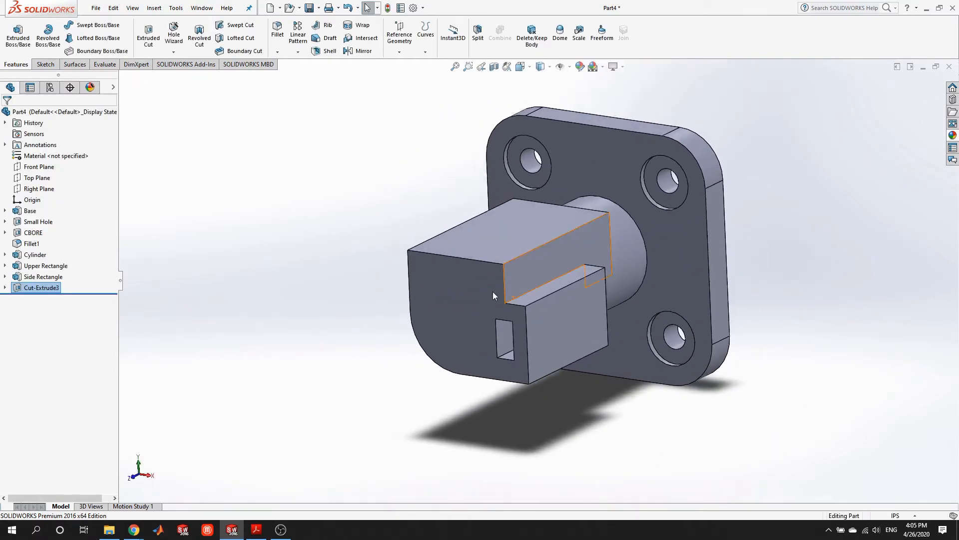
Check the hole callouts in the PDF drawing and start a sketch on the upper block's top face, viewed straight on.
click(256, 529)
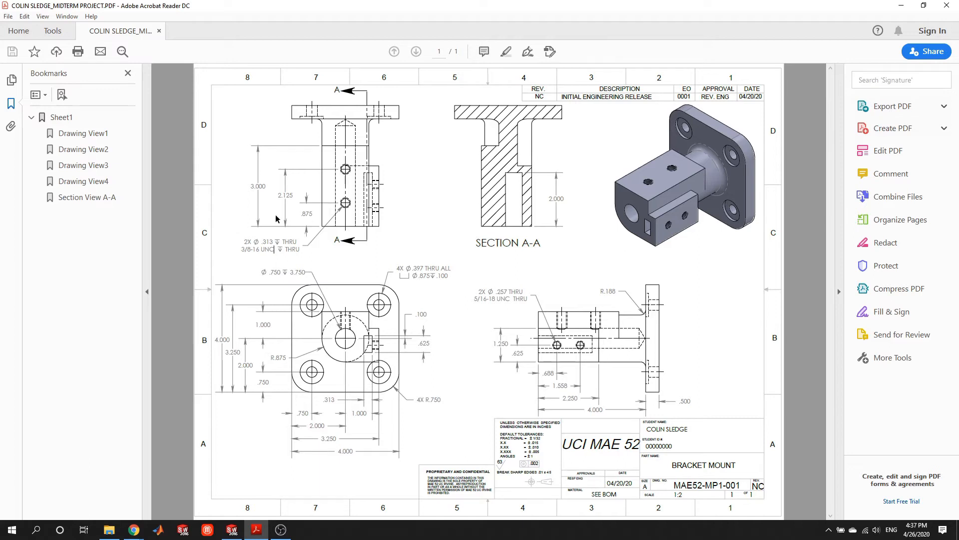
click(231, 529)
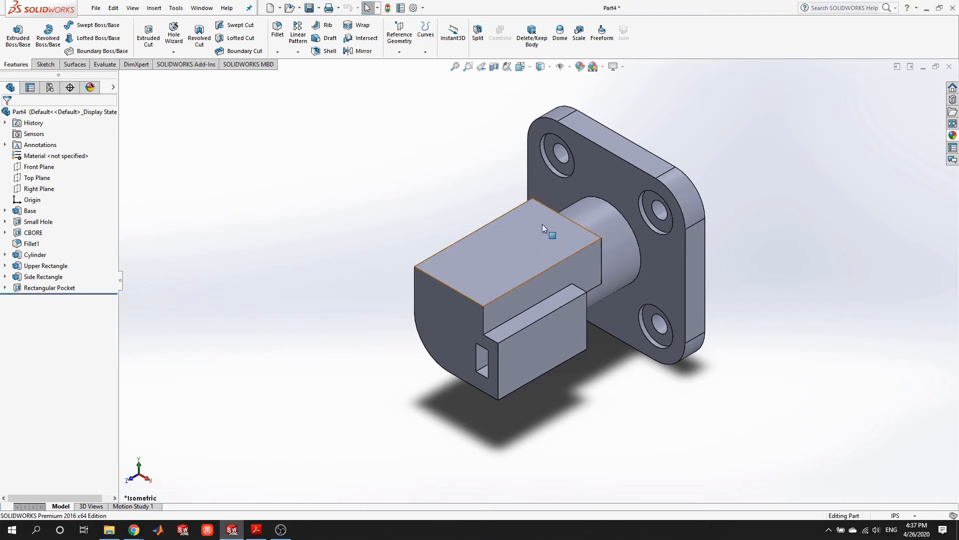
right_click(492, 258)
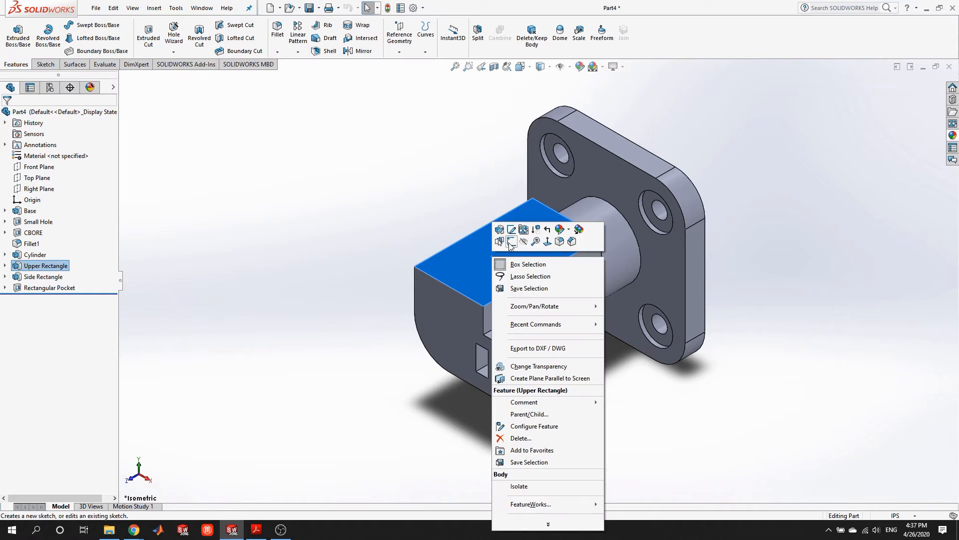
click(511, 243)
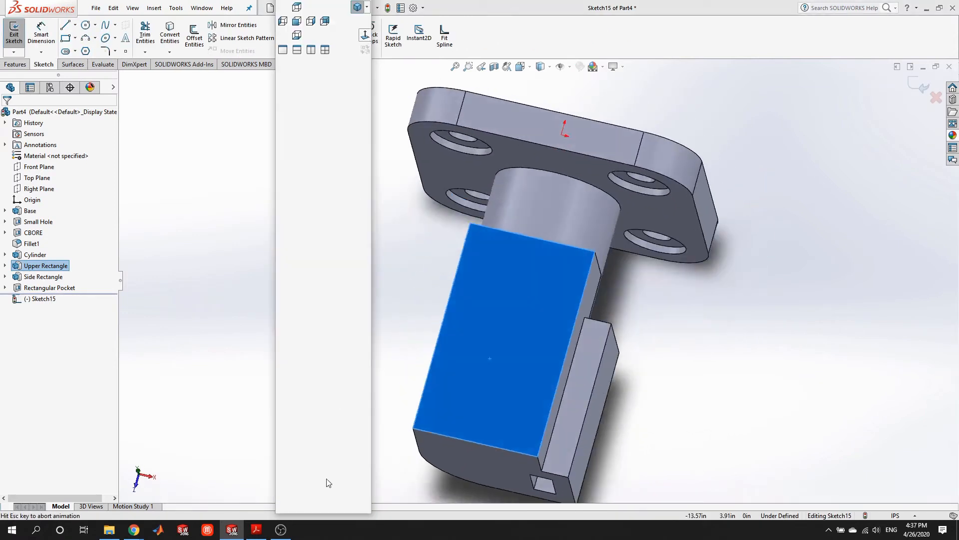
click(256, 530)
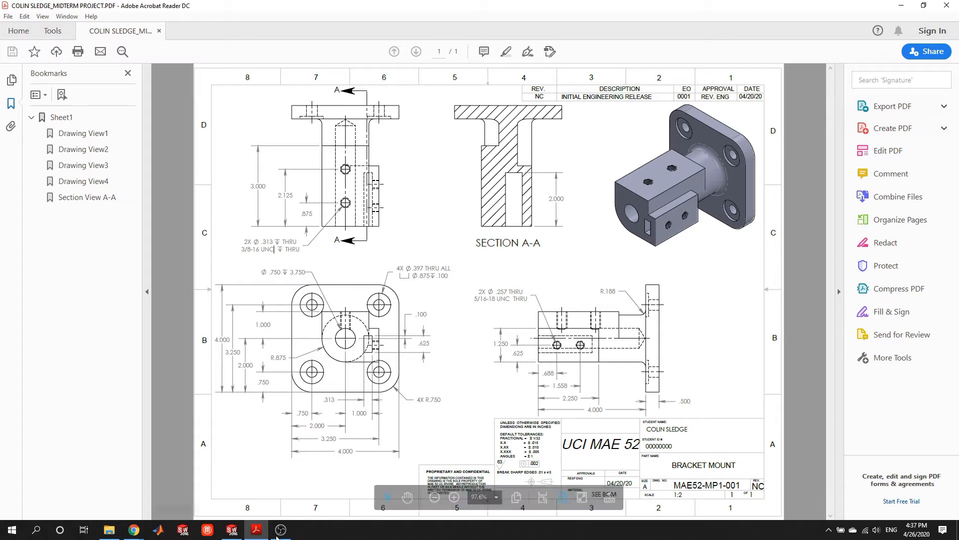
click(232, 530)
Sketch a 3 in vertical centerline joining the midpoints of the top face's front and back edges.
click(75, 24)
click(82, 47)
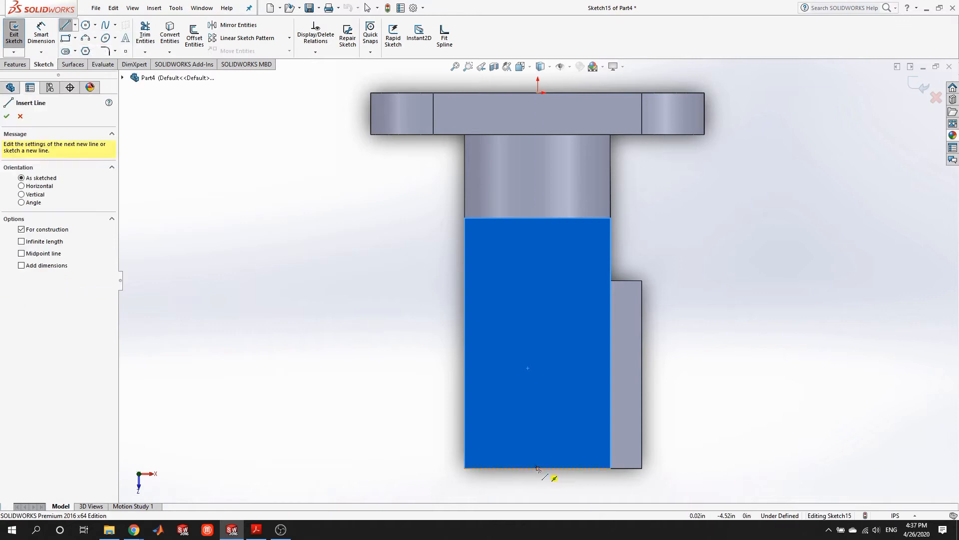
click(537, 468)
click(538, 219)
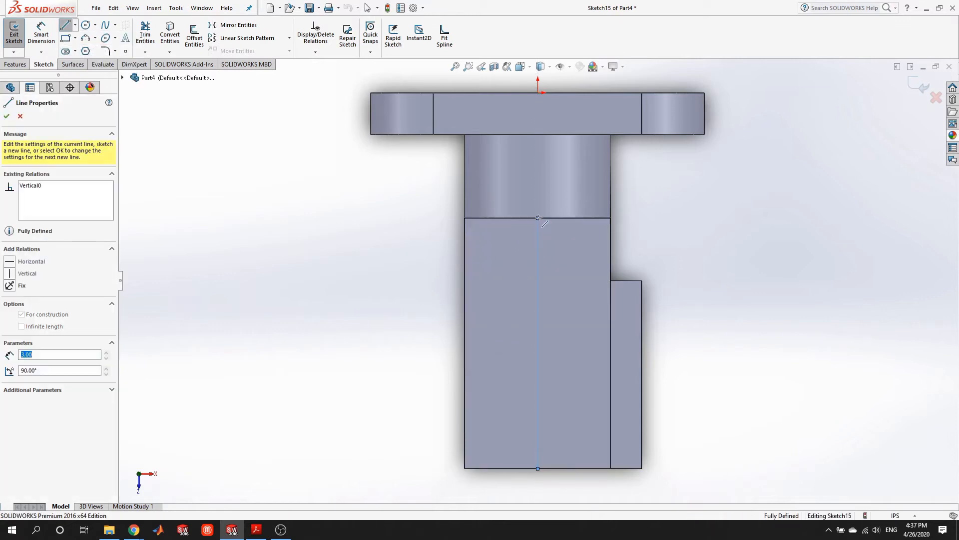
key(Escape)
Sketch two circles centered on the centerline, the one nearer the base plate about 0.43 in in radius, and make them equal.
click(86, 25)
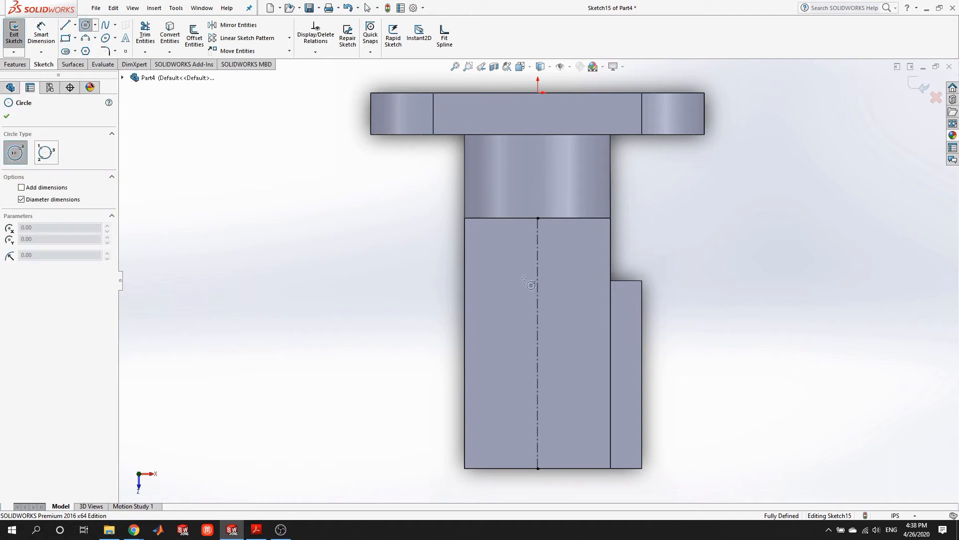
drag(538, 297, 538, 334)
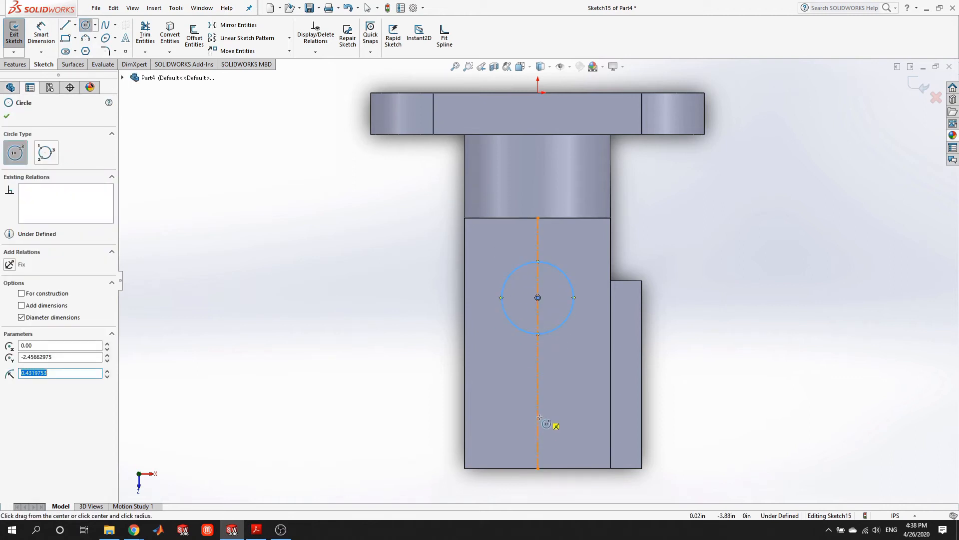
drag(538, 417, 560, 437)
key(Escape)
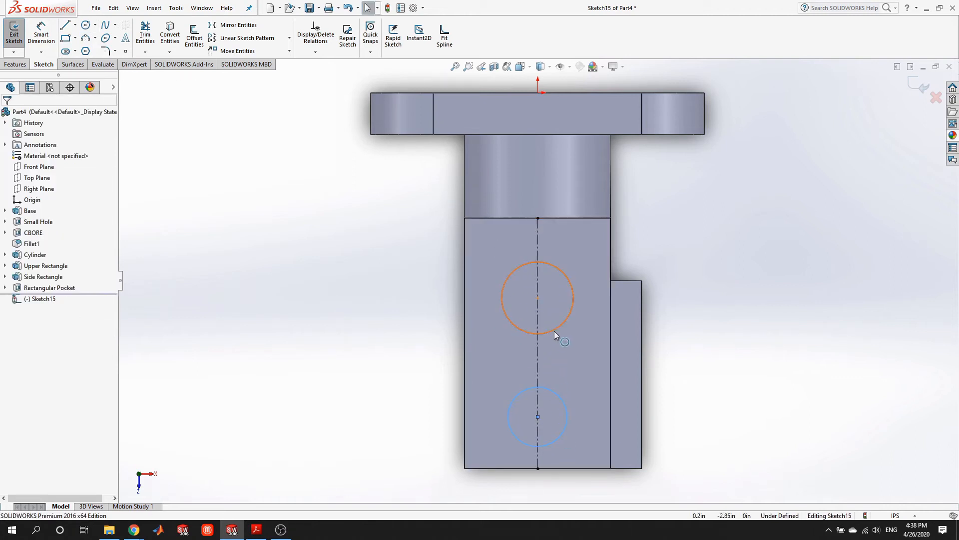
ctrl+click(554, 331)
click(10, 314)
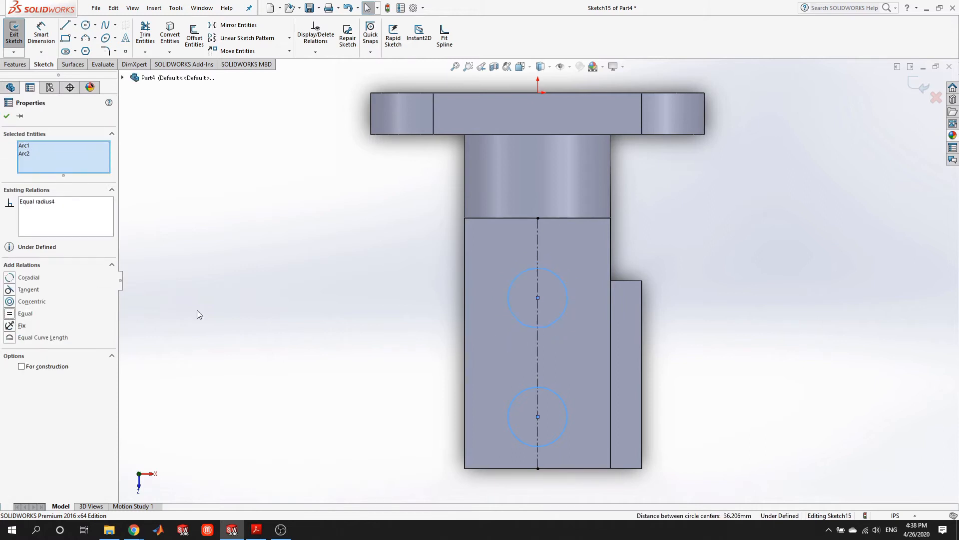
click(377, 400)
Dimension the diameter of the circle nearer the base plate to 0.313 in.
click(41, 34)
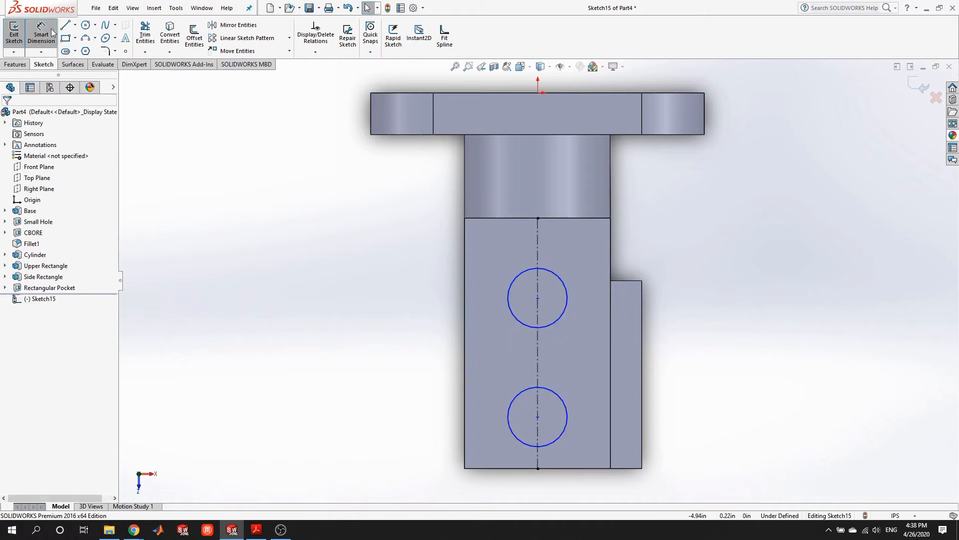
click(524, 299)
click(334, 222)
text(.313)
key(Return)
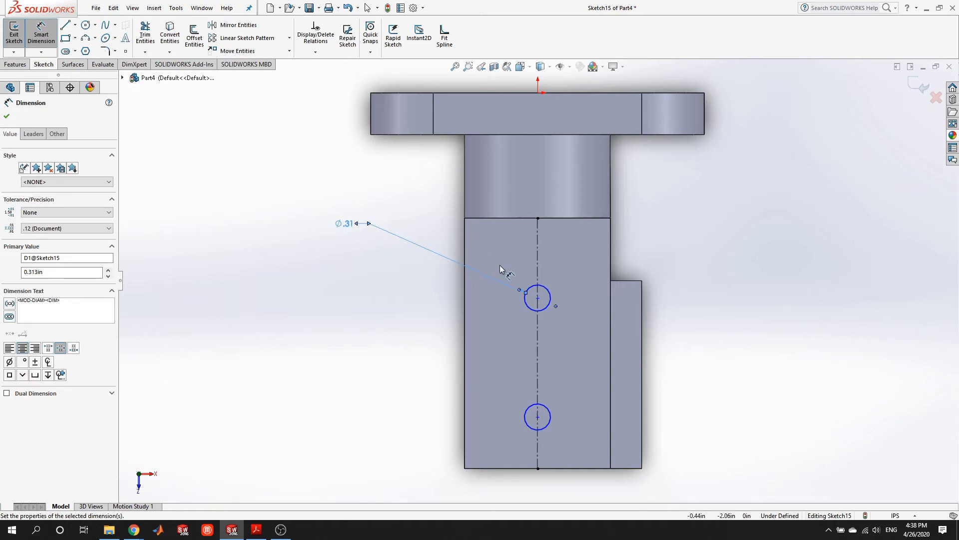
Check the hole callout in the PDF drawing and display the circle's diameter dimension with three decimal places.
click(256, 529)
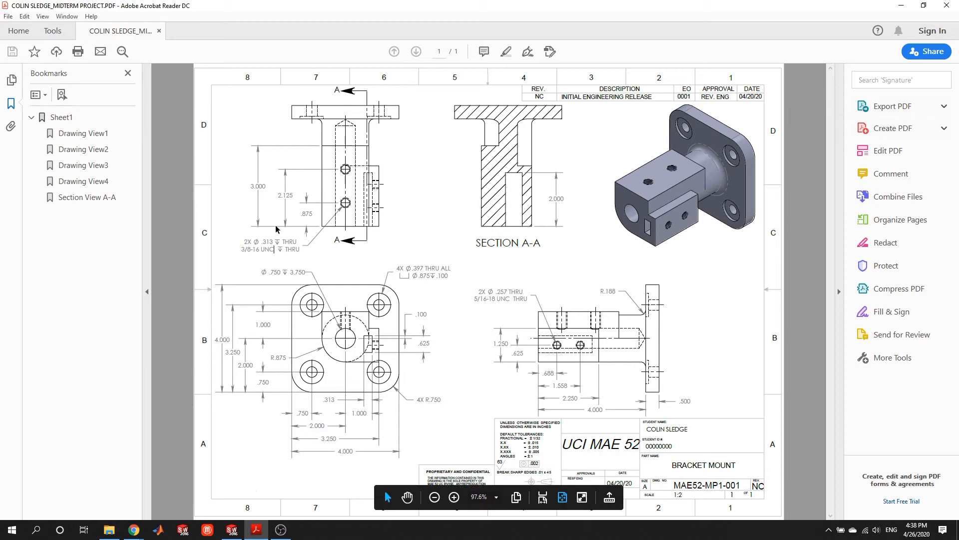
click(232, 530)
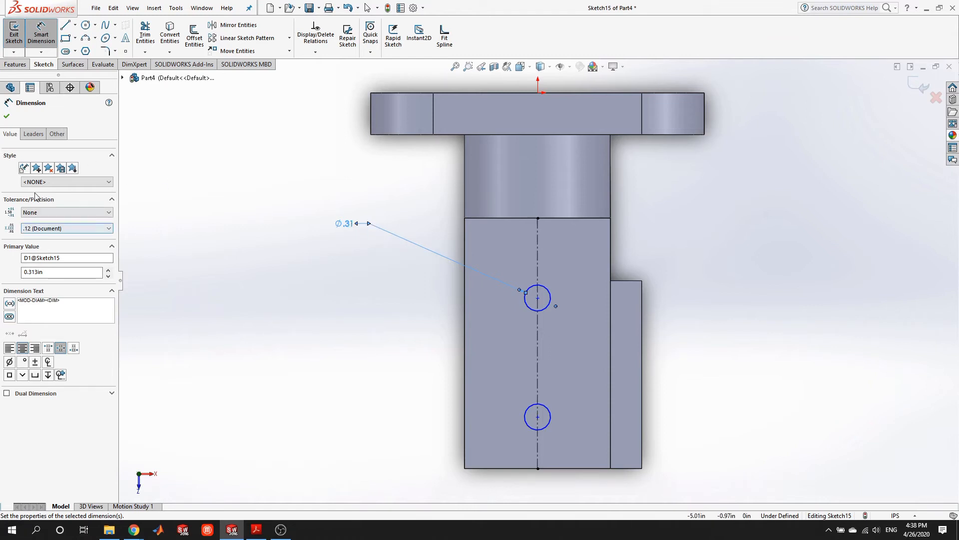
click(43, 229)
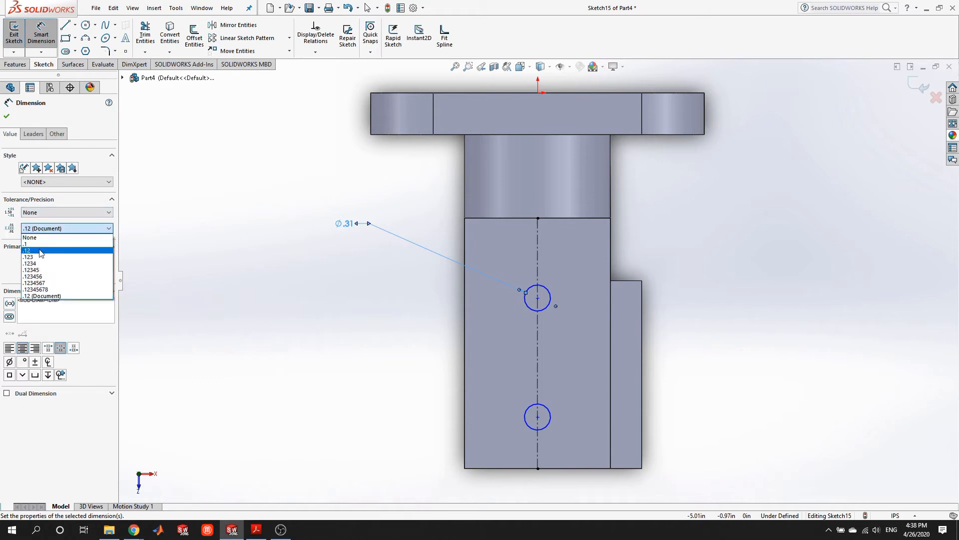
click(42, 256)
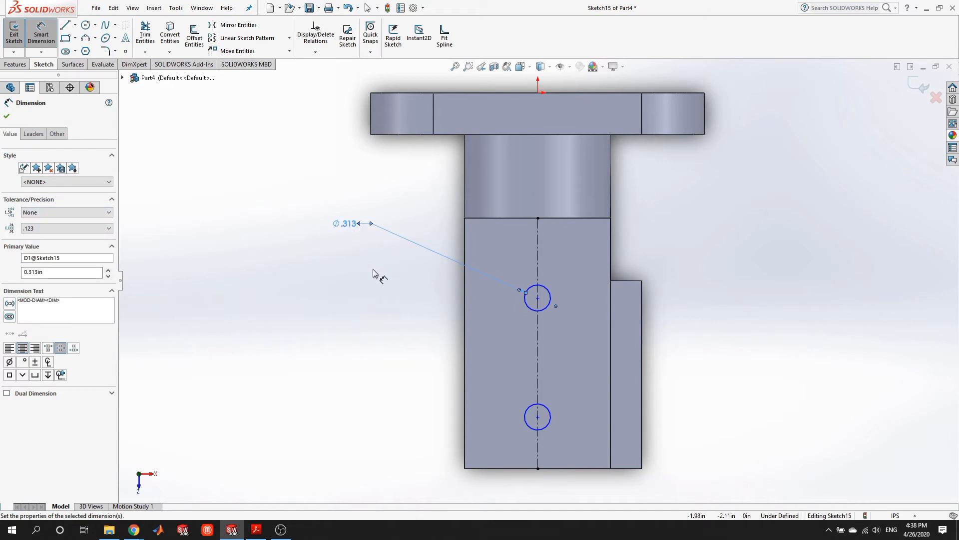
Dimension the two circle centers 0.875 in and 2.125 in from the front edge of the top face.
click(529, 468)
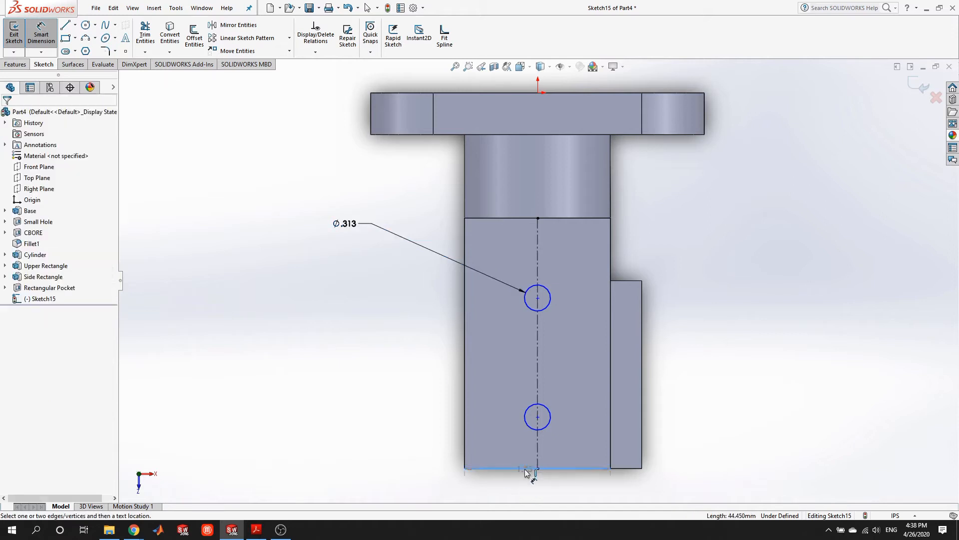
click(538, 416)
click(368, 453)
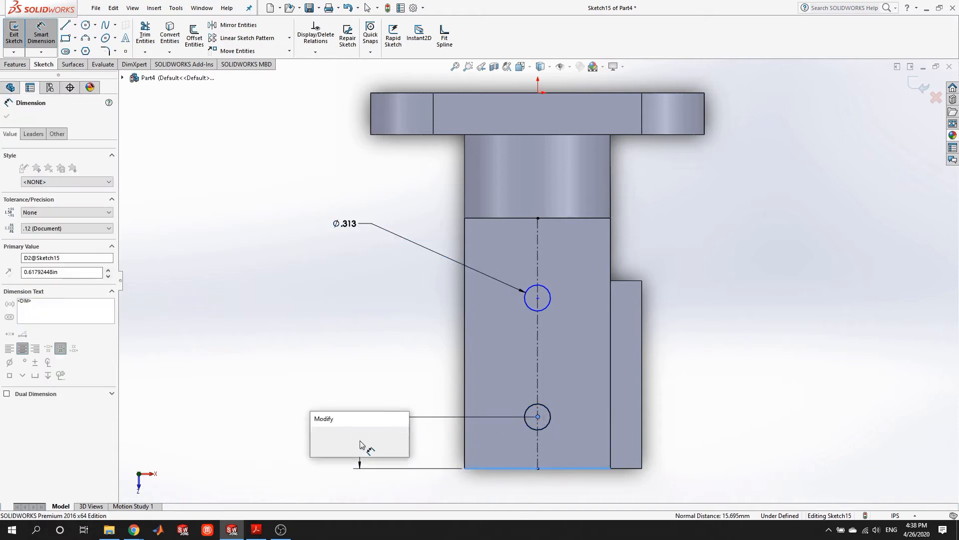
click(358, 435)
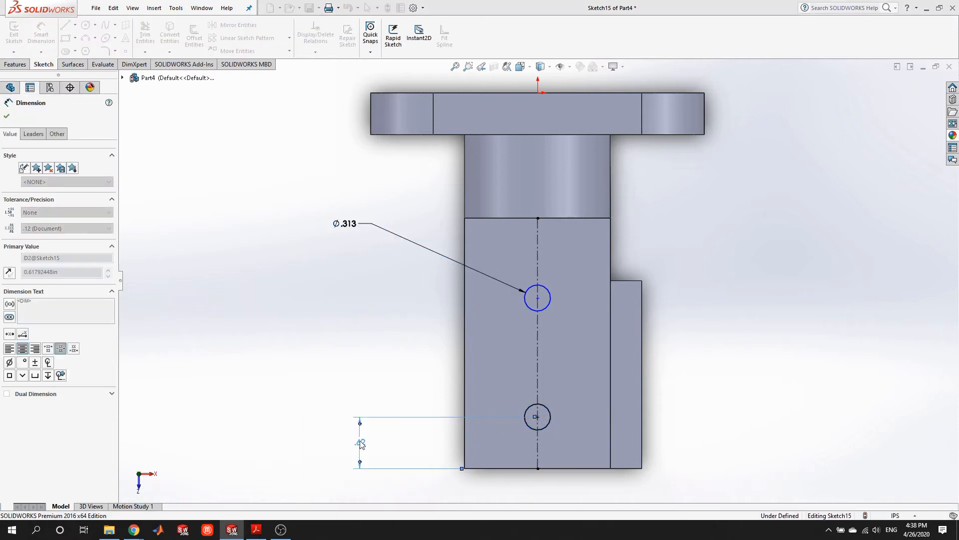
click(497, 469)
click(538, 297)
click(278, 353)
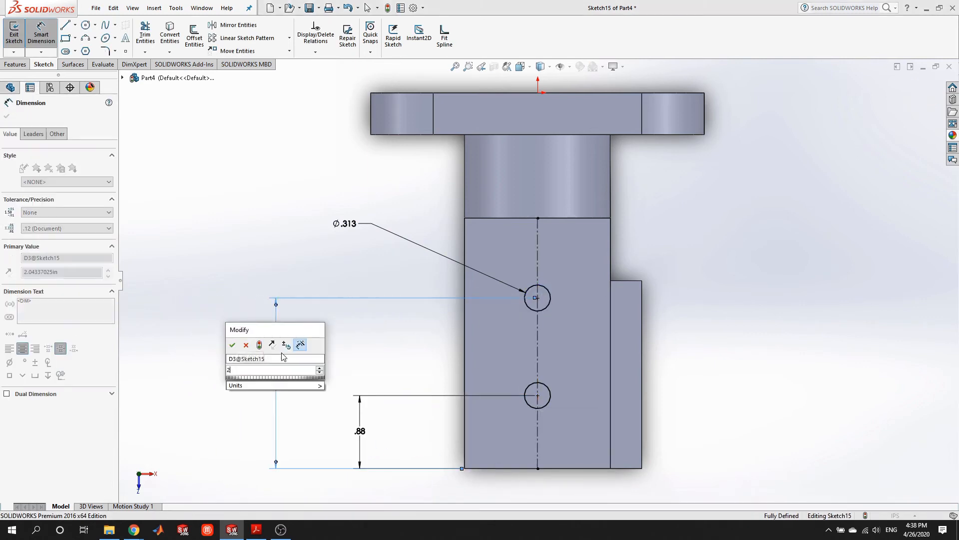
key(Return)
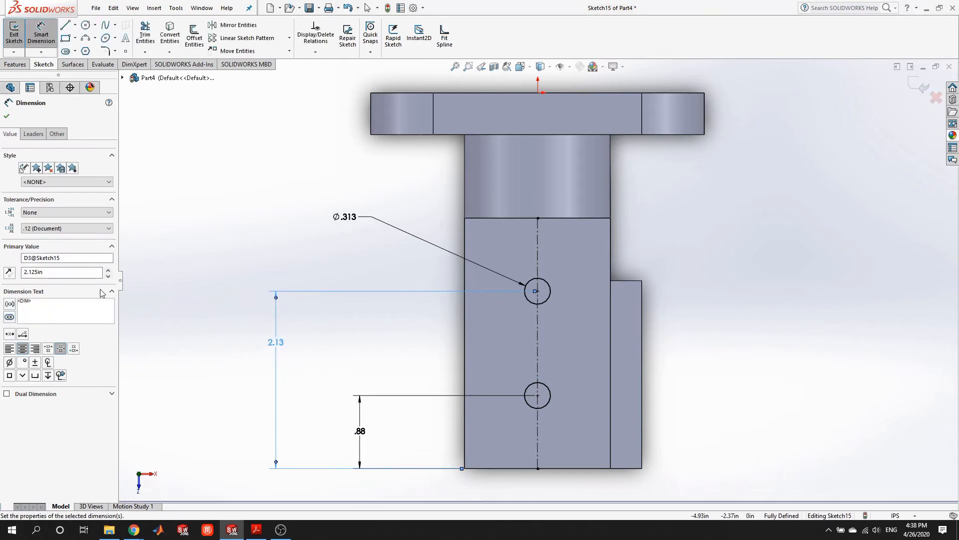
Display the 2.125 in location dimension with four decimal places and the 0.875 in one with three.
click(80, 229)
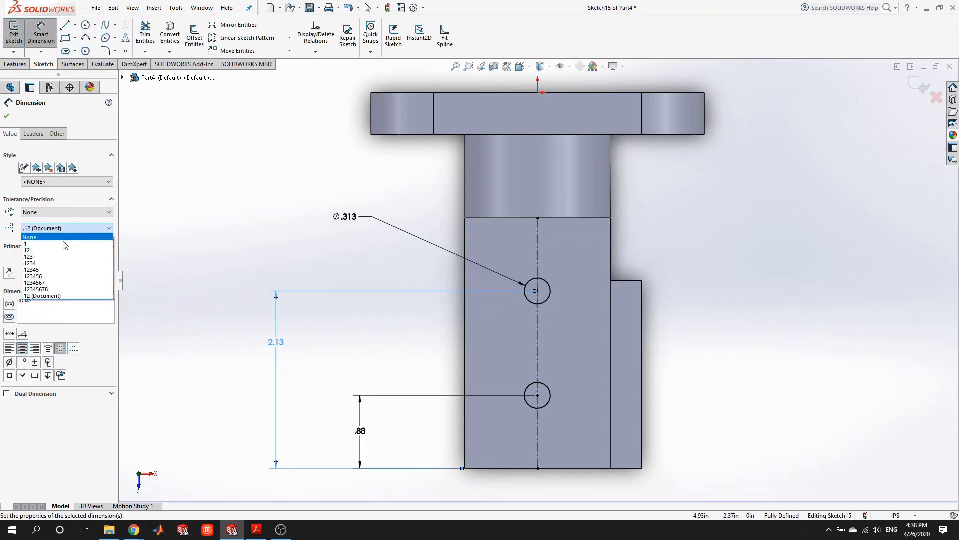
click(50, 263)
click(360, 431)
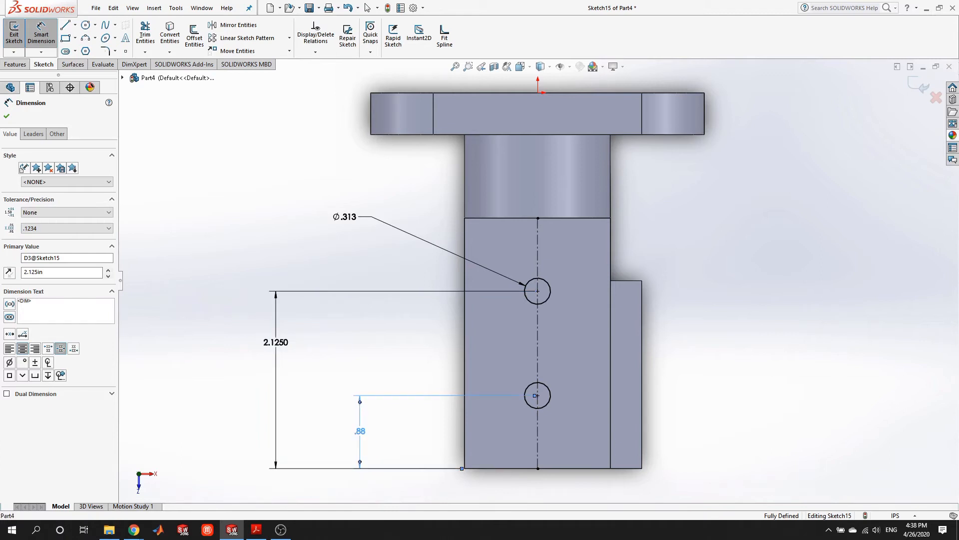
click(50, 228)
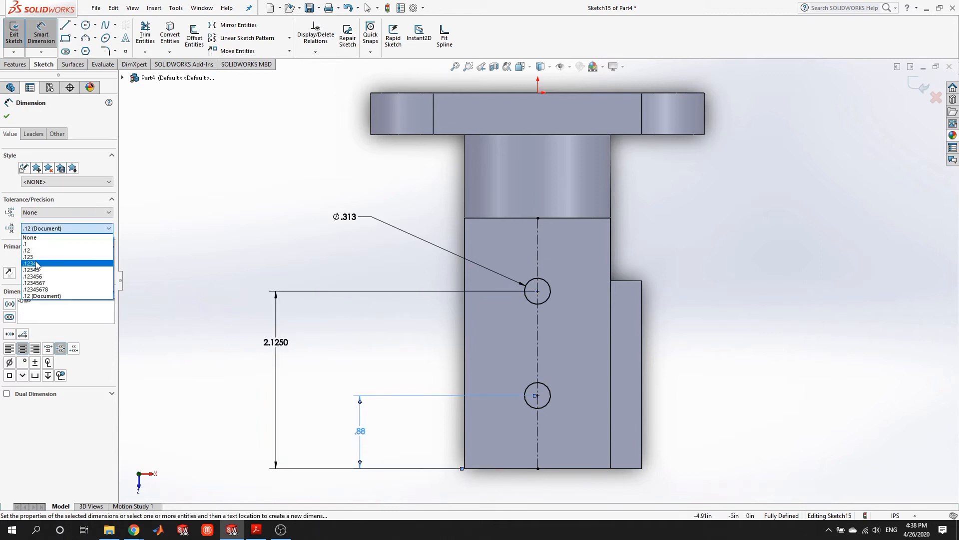
click(35, 259)
click(358, 360)
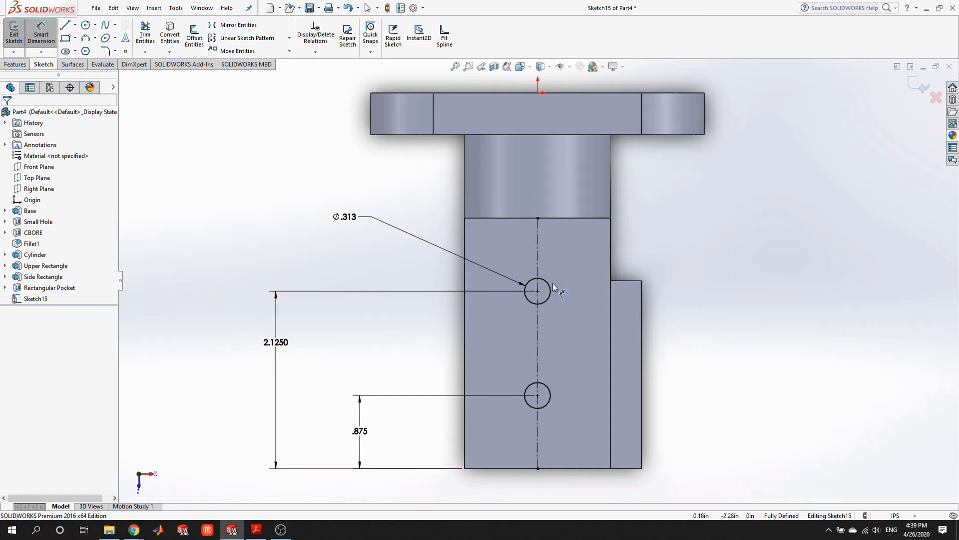
Exit the sketch and rename it "Upper Threaded Hole Locations".
middle_drag(691, 429, 690, 349)
click(14, 33)
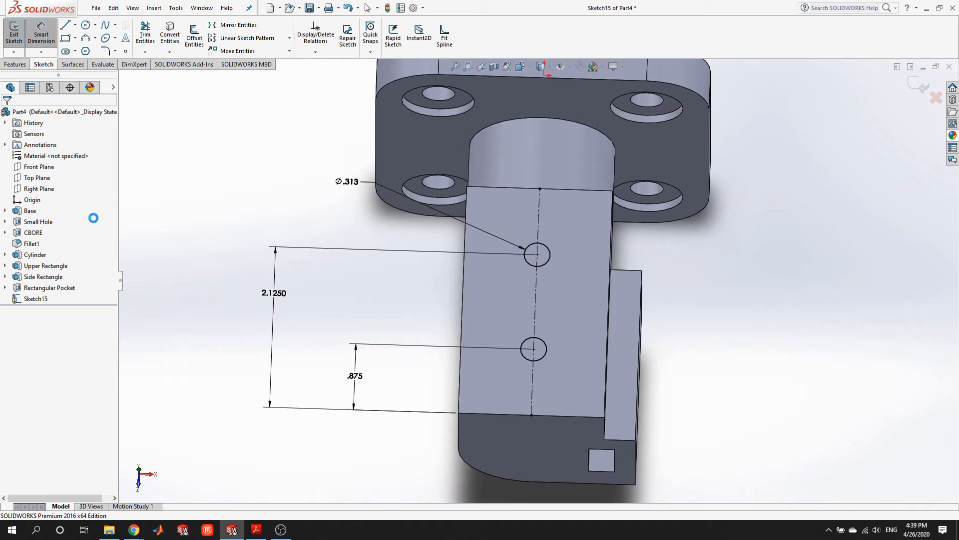
right_click(33, 298)
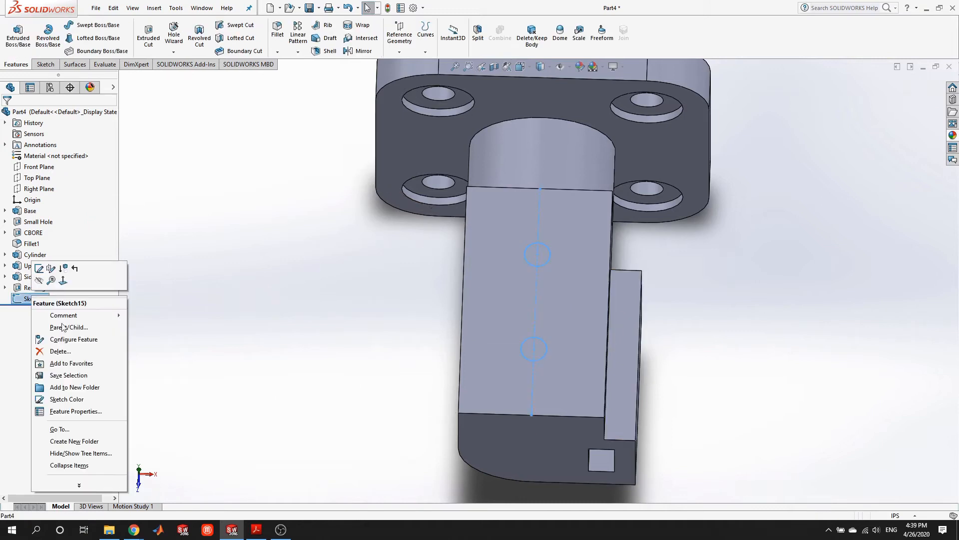
click(99, 410)
text(Upper Threaded Hole Locations)
key(Return)
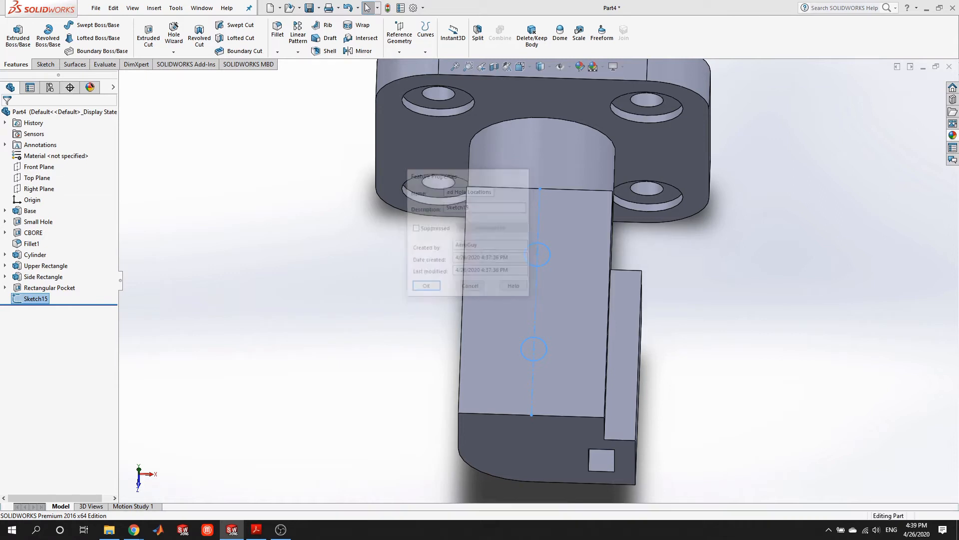
Start a sketch on the side block's outer face and draw a horizontal centerline across its full length, about 0.44 in above the bottom edge.
middle_drag(757, 339, 601, 311)
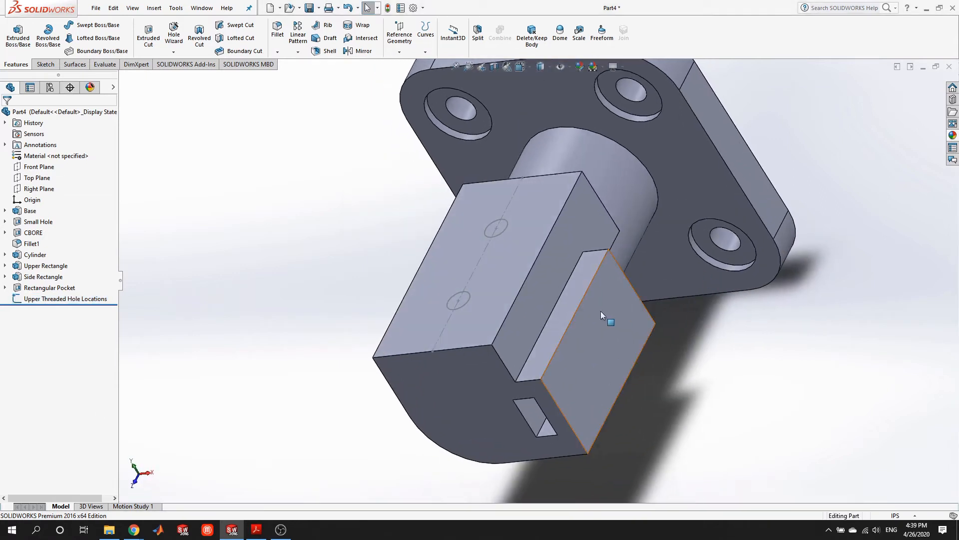
click(595, 327)
right_click(595, 326)
click(616, 252)
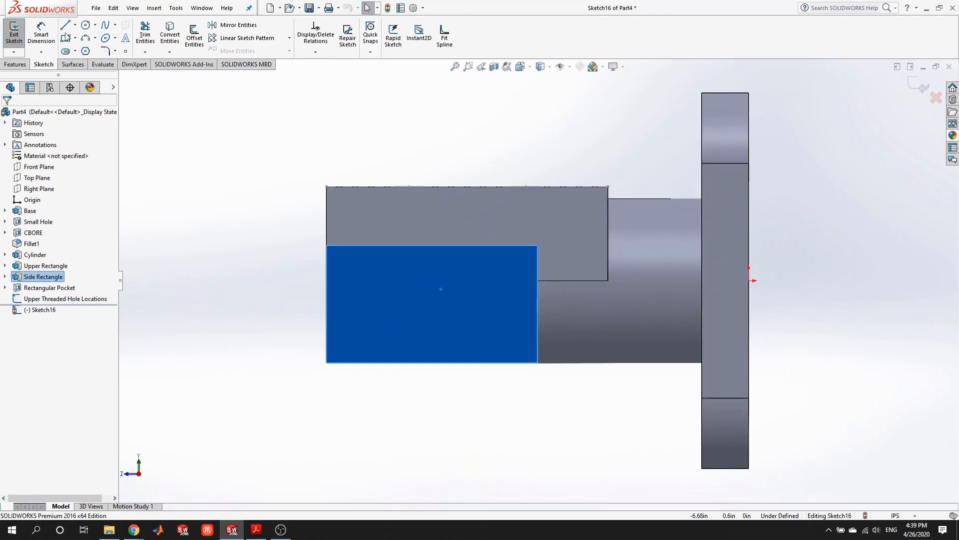
click(75, 25)
click(79, 49)
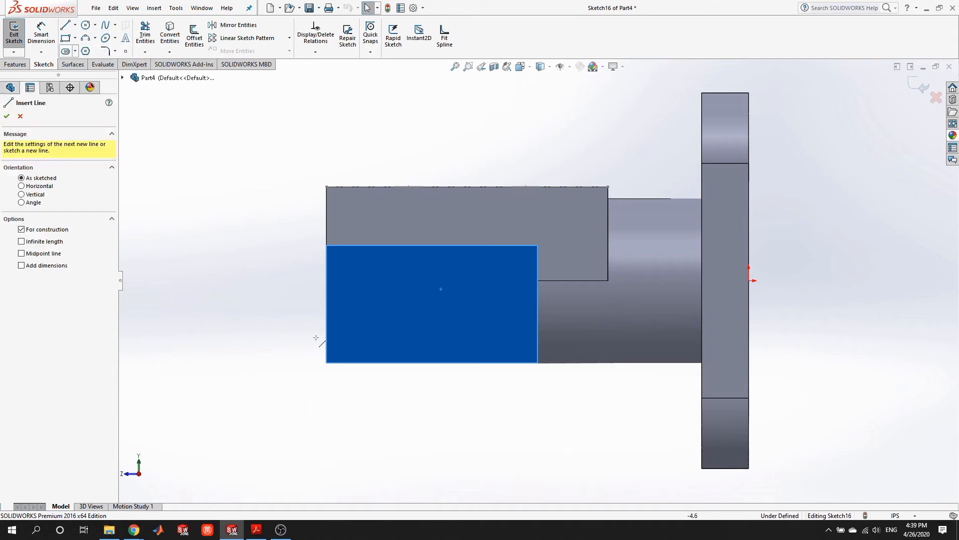
click(326, 321)
click(537, 321)
key(Escape)
Check the side view in the PDF drawing and dimension the centerline 0.625 in above the side face's bottom edge.
key(alt+Tab)
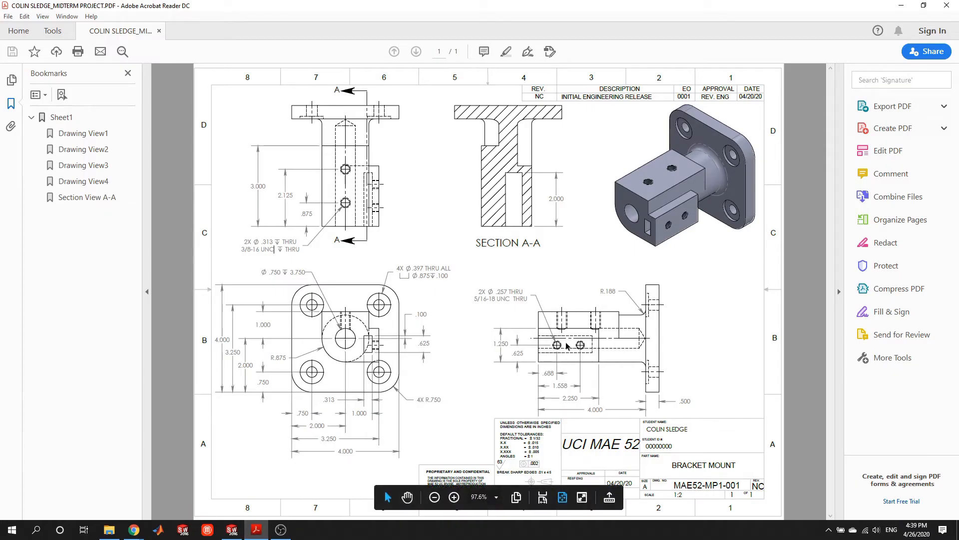
click(232, 530)
click(365, 362)
click(368, 322)
click(268, 330)
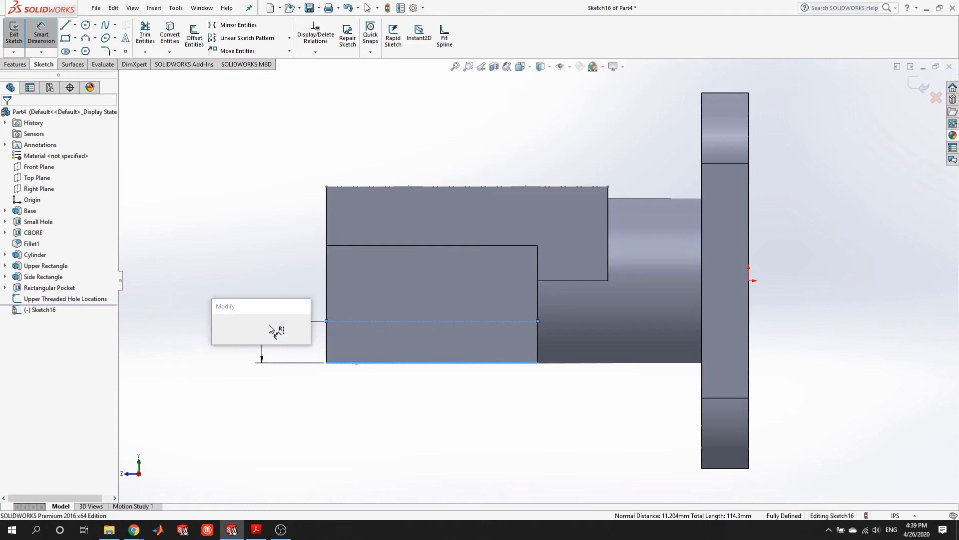
text(.625)
click(269, 325)
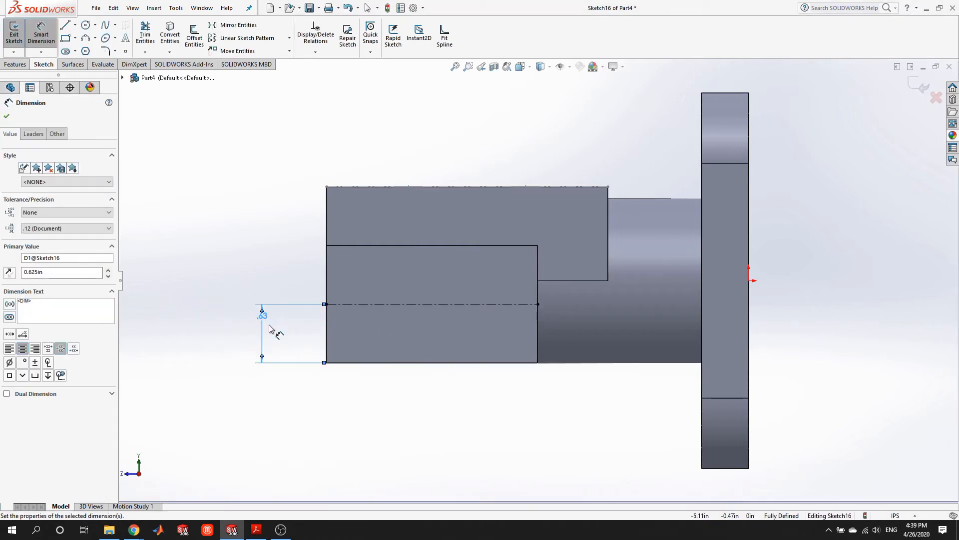
Sketch two circles about 0.5 in in diameter centered on the side face's centerline and make them equal.
click(369, 304)
click(382, 323)
click(475, 304)
click(460, 325)
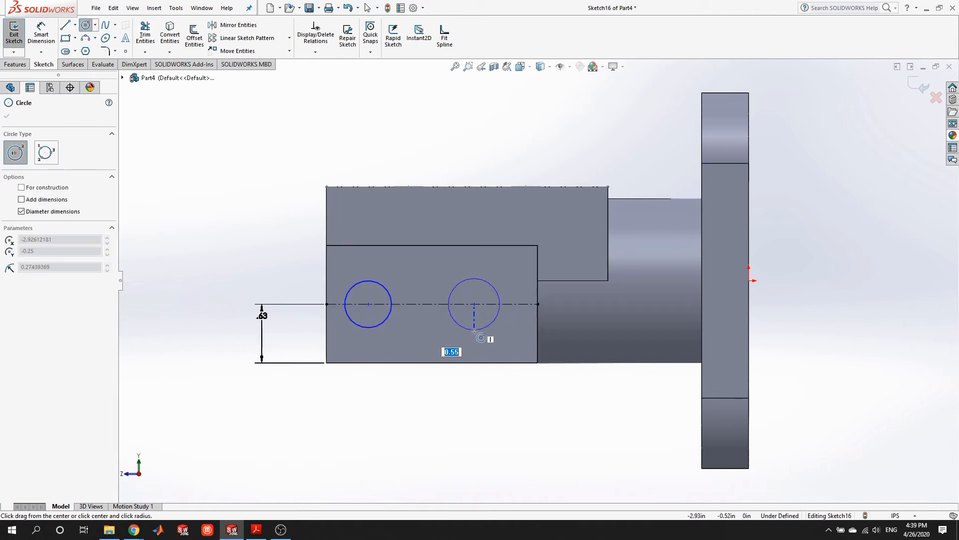
key(Escape)
ctrl+click(388, 322)
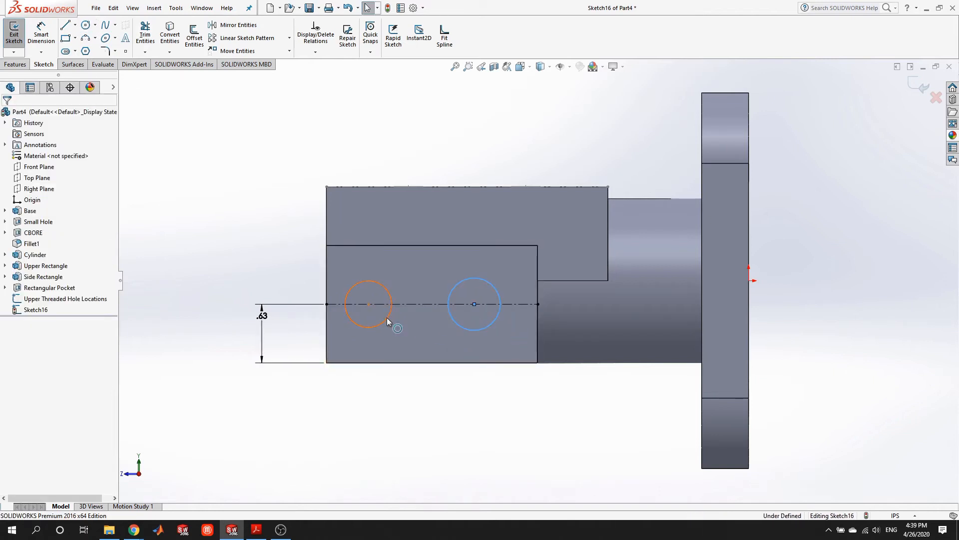
Check the side hole callout in the PDF drawing and dimension the diameter of the circle nearer the free end to 0.257 in.
click(256, 529)
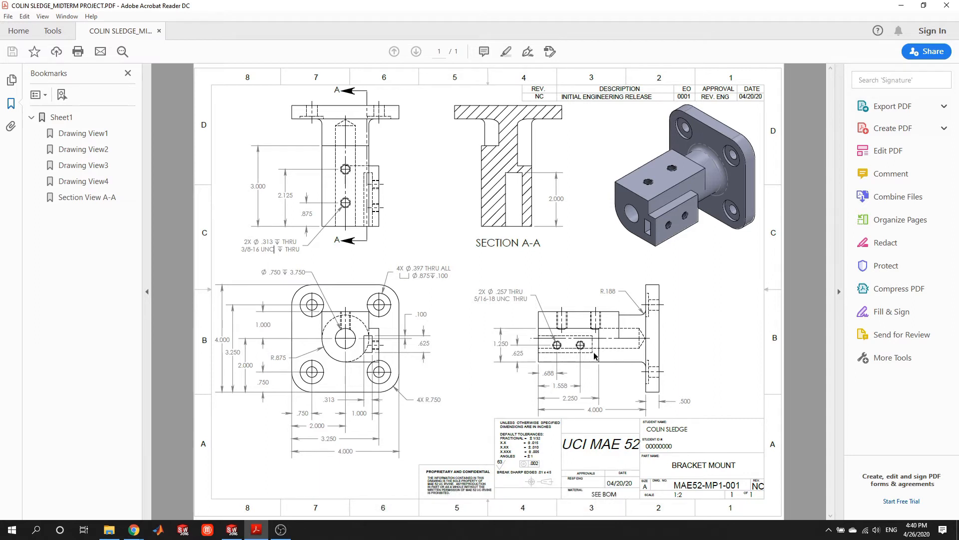
click(232, 531)
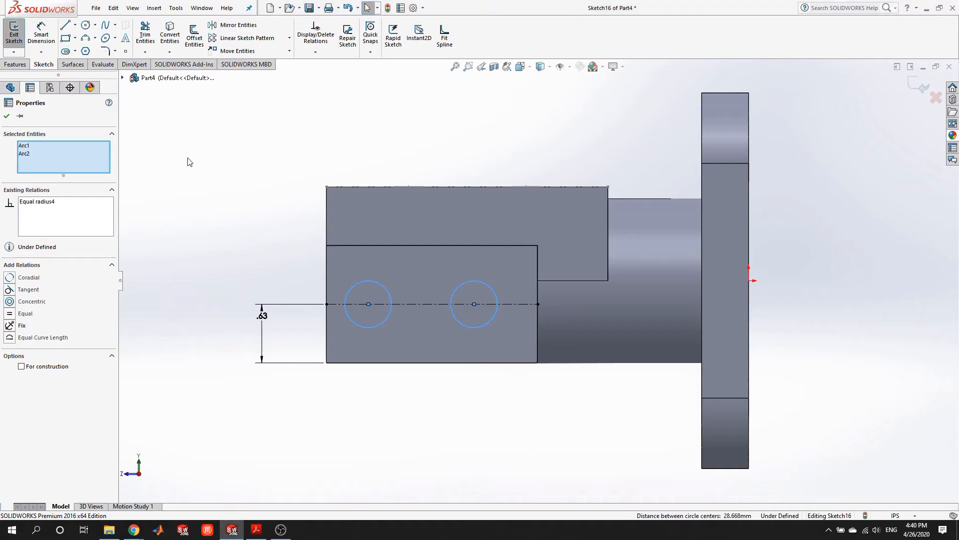
click(50, 34)
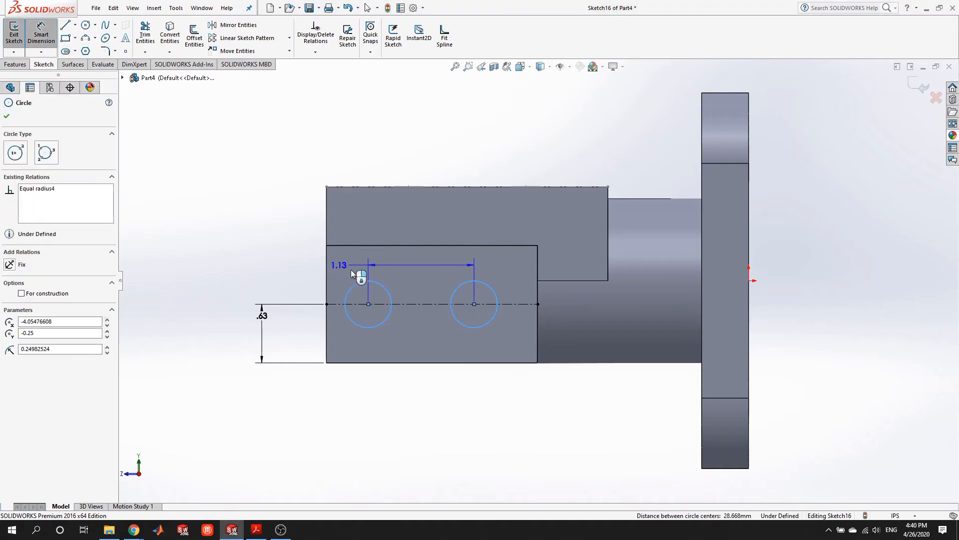
key(Escape)
click(48, 36)
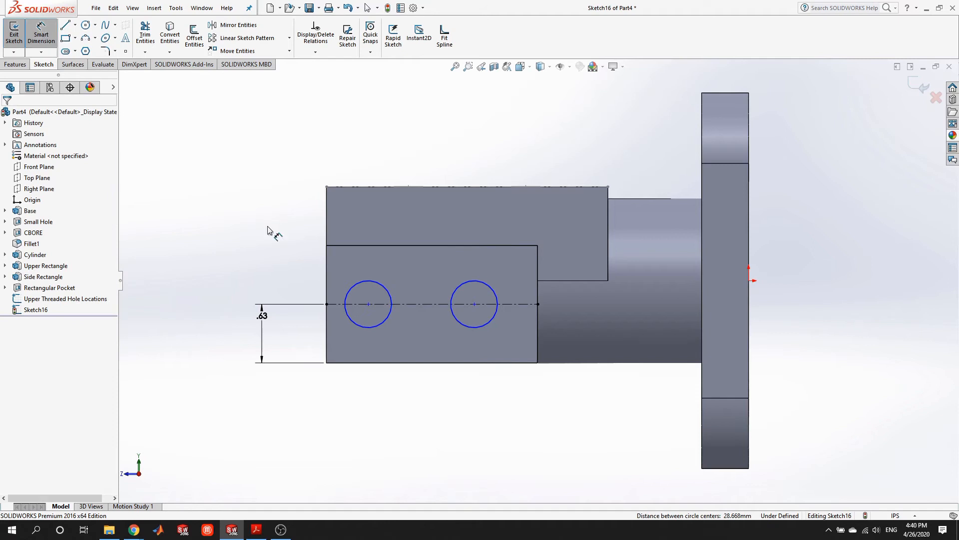
click(370, 281)
click(245, 183)
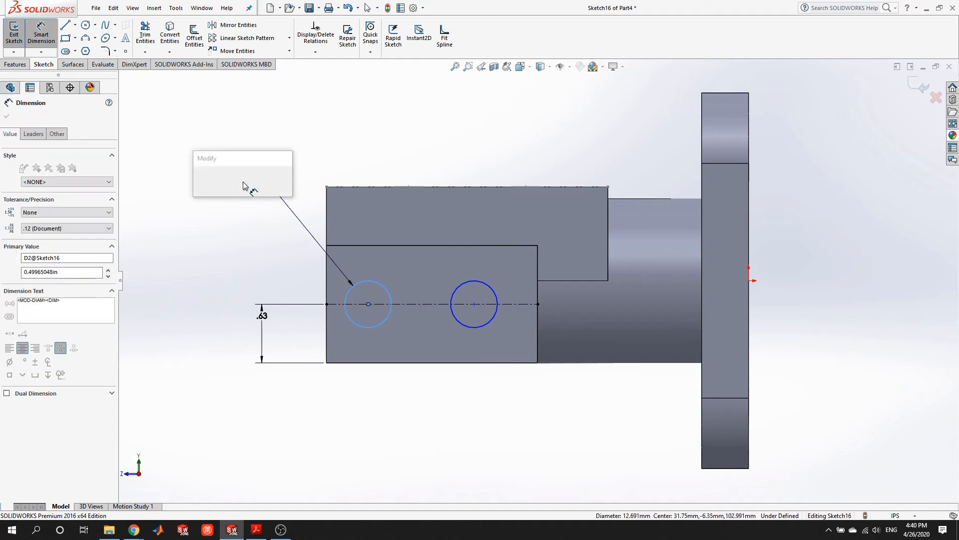
text(0.257)
key(Return)
Dimension the center of the circle nearer the free end 0.688 in from the side face's front edge.
click(328, 322)
click(368, 303)
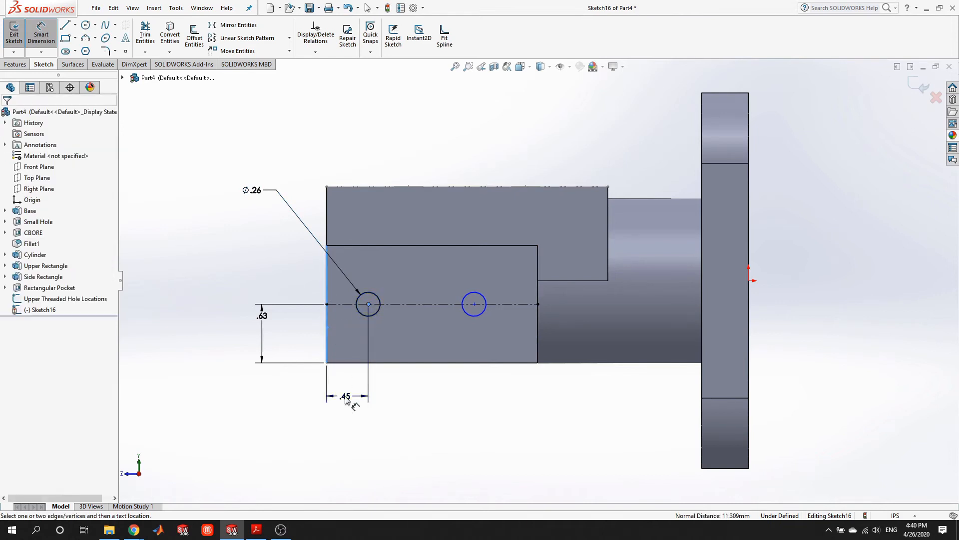
click(331, 380)
text(.688)
key(Return)
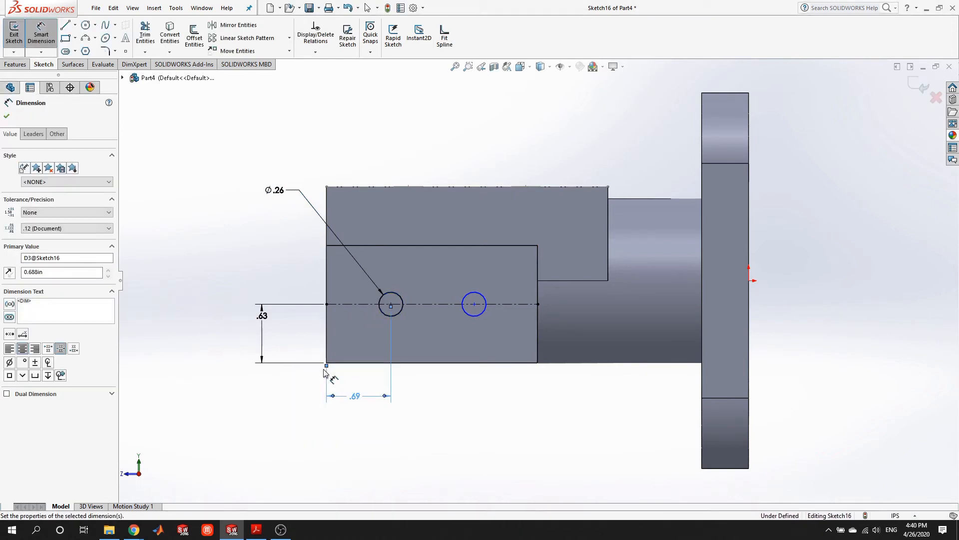
Dimension the center of the circle nearer the base plate 1.558 in from the side face's front edge.
click(475, 303)
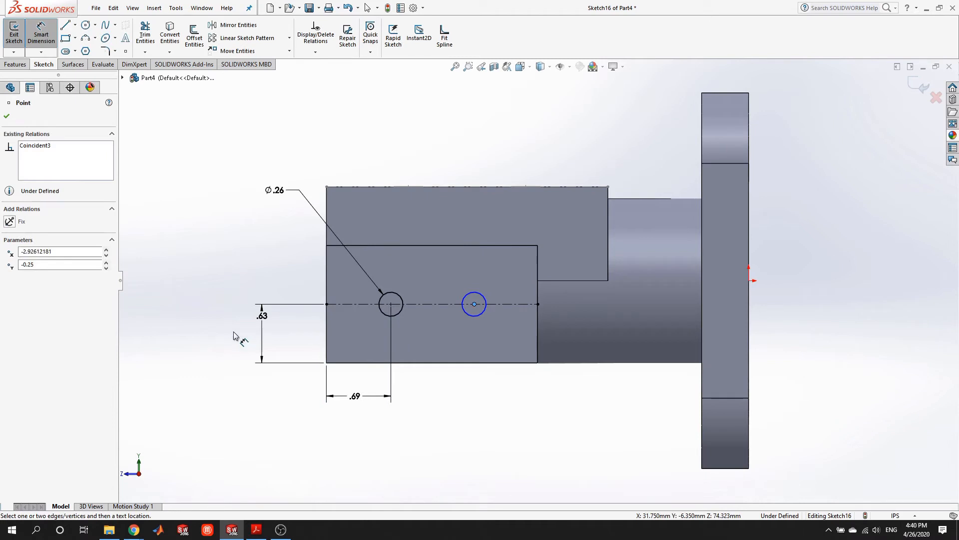
click(327, 338)
click(407, 458)
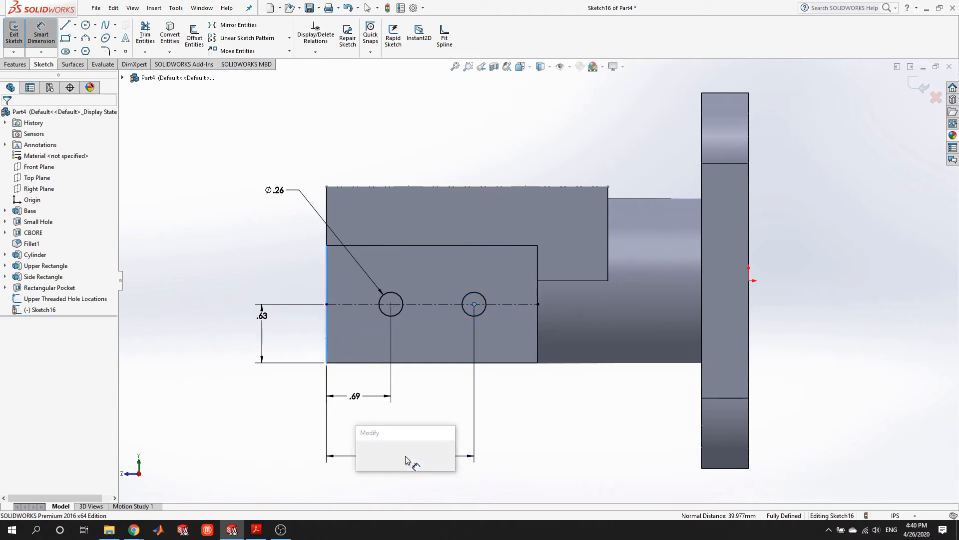
text(1.558)
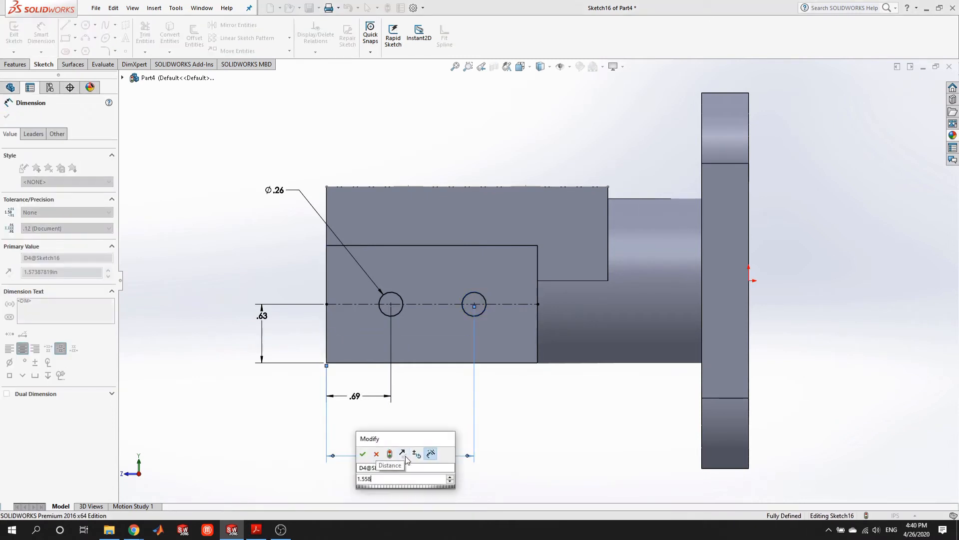
key(Return)
key(Escape)
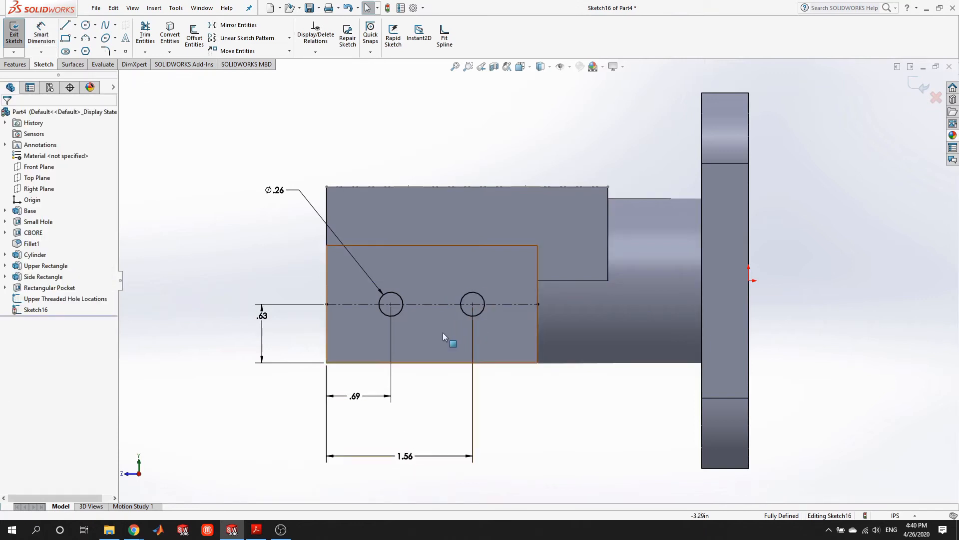
Finish the side face's hole sketch and rename it Side Threaded Hole Locations.
click(11, 31)
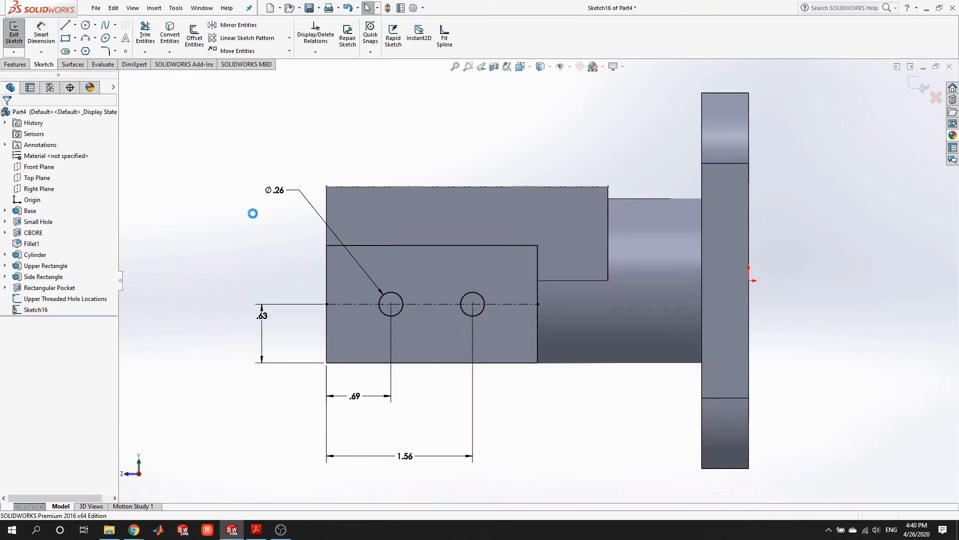
right_click(35, 310)
click(78, 427)
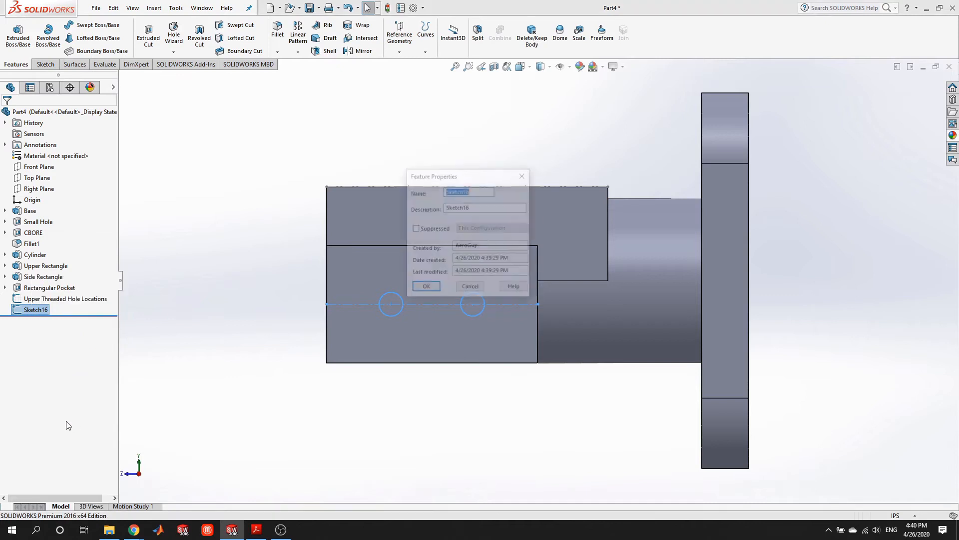
text(l)
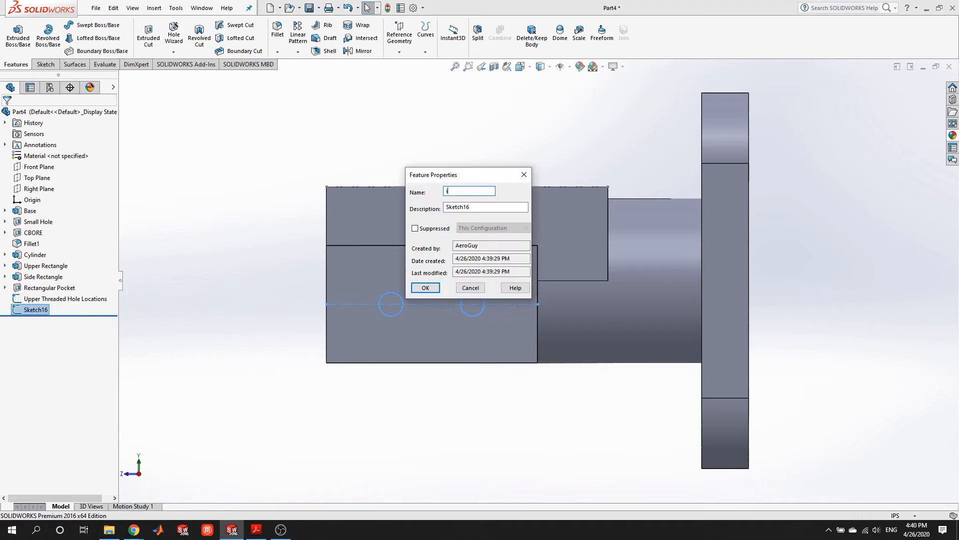
text(ide Threaded Hole Locations)
key(Return)
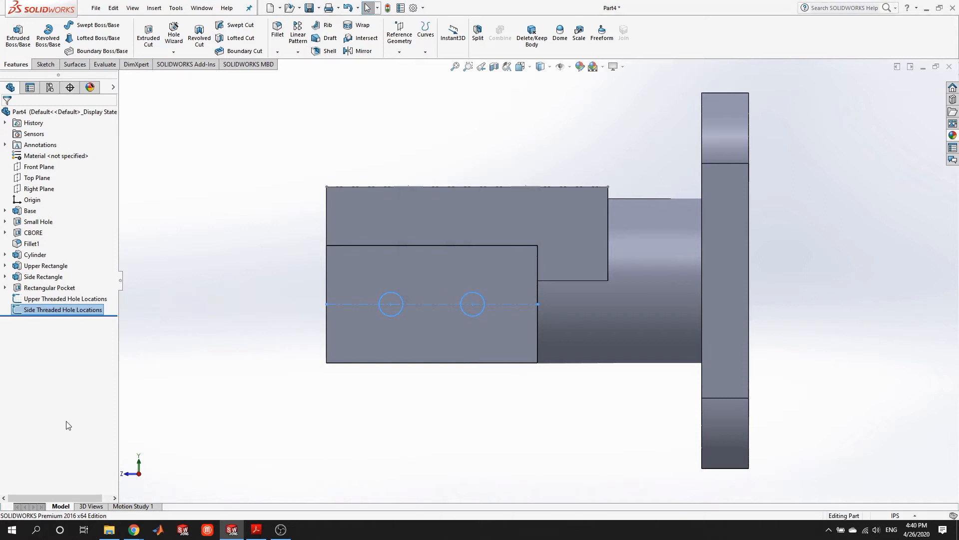
Start a sketch on the free end face and draw a circle about 0.63 in in diameter centered on the origin.
middle_drag(360, 443, 373, 314)
click(299, 265)
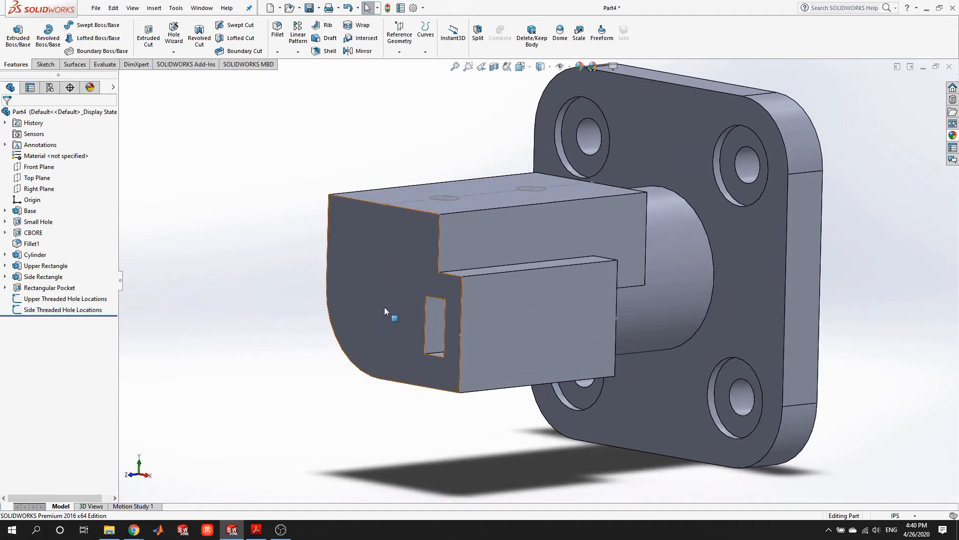
right_click(366, 308)
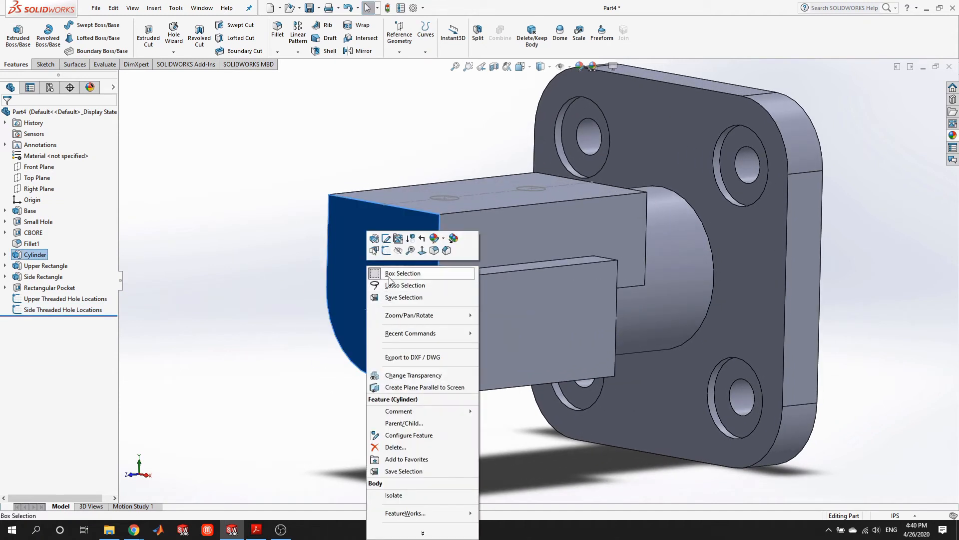
click(377, 250)
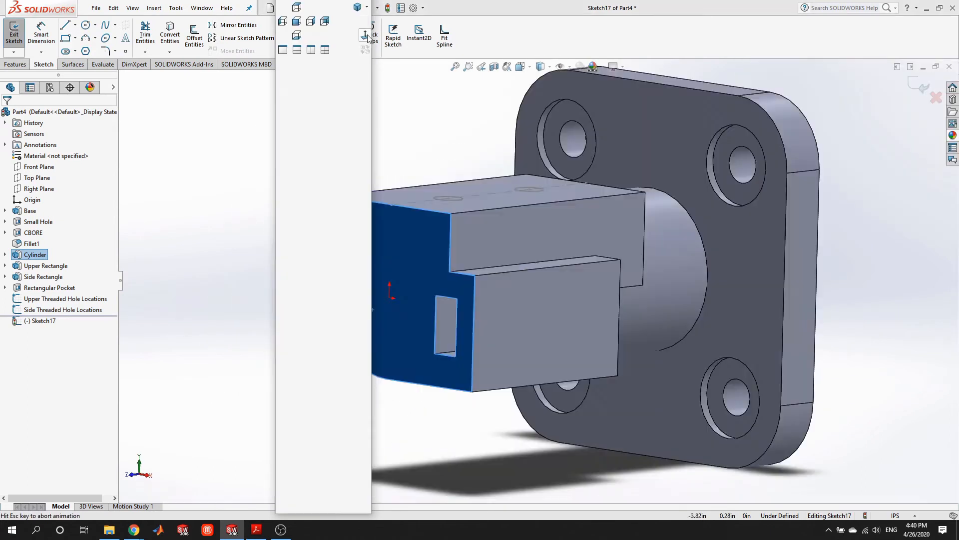
click(86, 25)
click(539, 280)
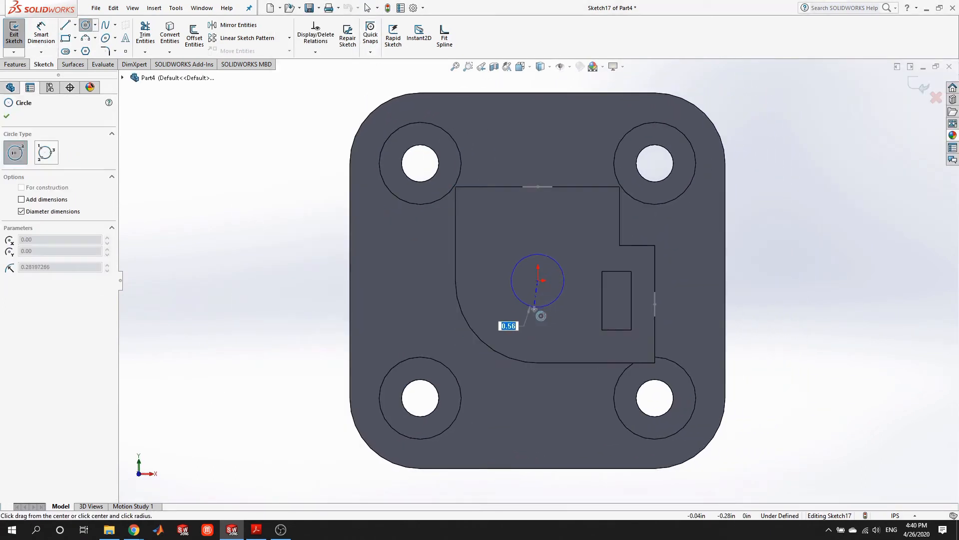
click(538, 310)
key(Escape)
Dimension the diameter of the end face circle to 0.75 in.
click(520, 303)
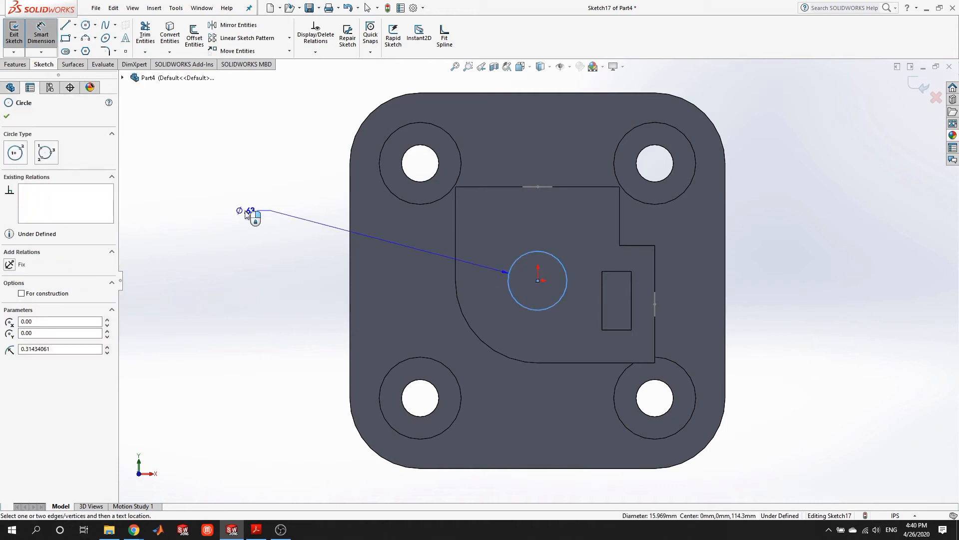
click(251, 210)
text(.75)
key(Return)
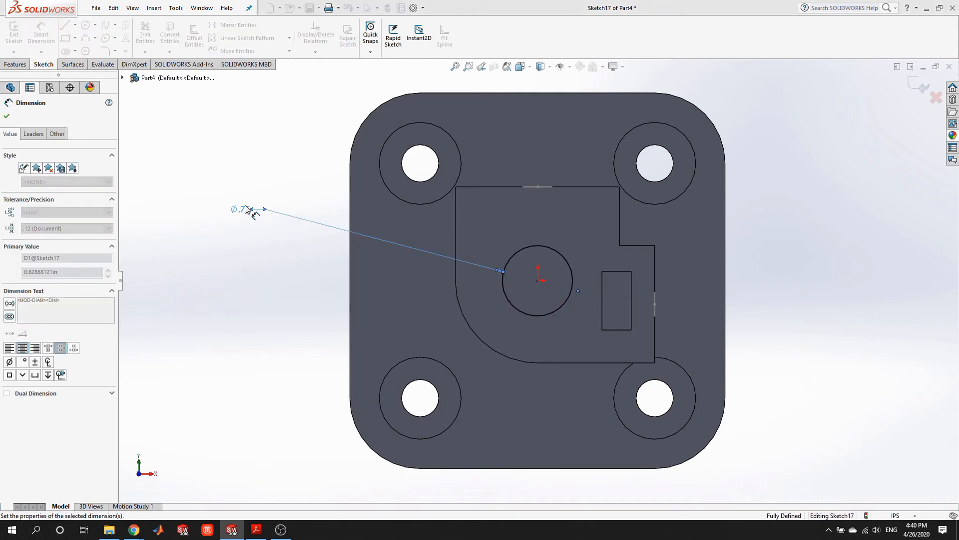
key(Escape)
Finish the end face circle sketch and rename it Center Bore.
click(14, 35)
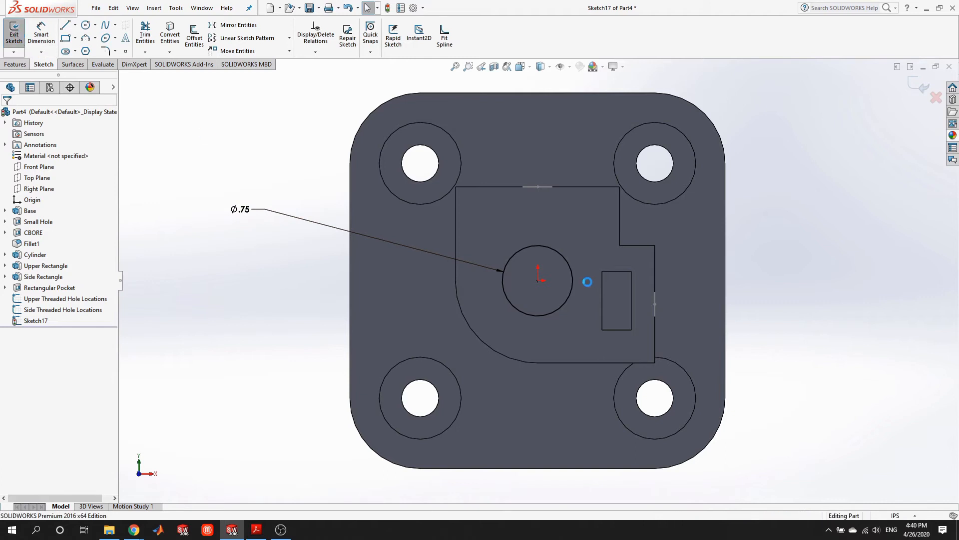
right_click(36, 321)
click(95, 433)
text(Cne)
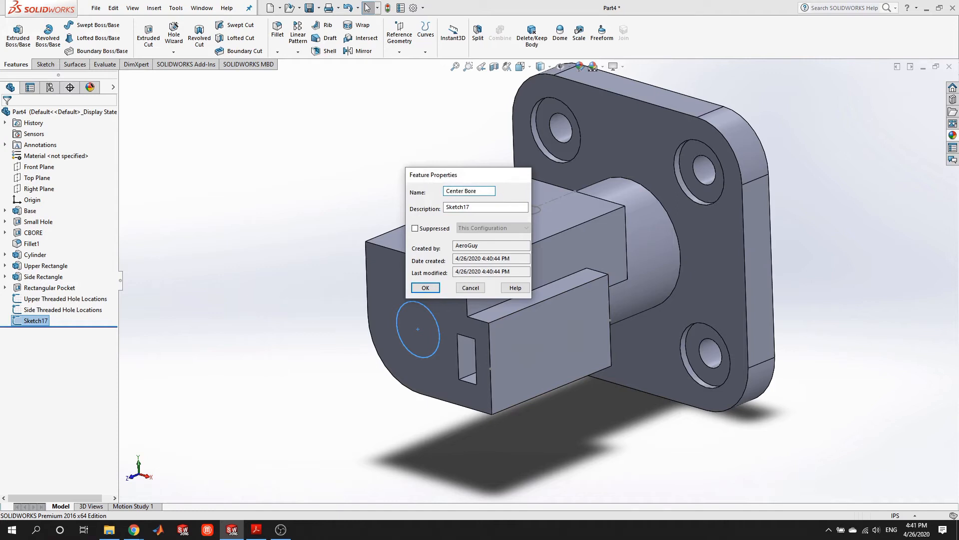
key(Return)
click(283, 270)
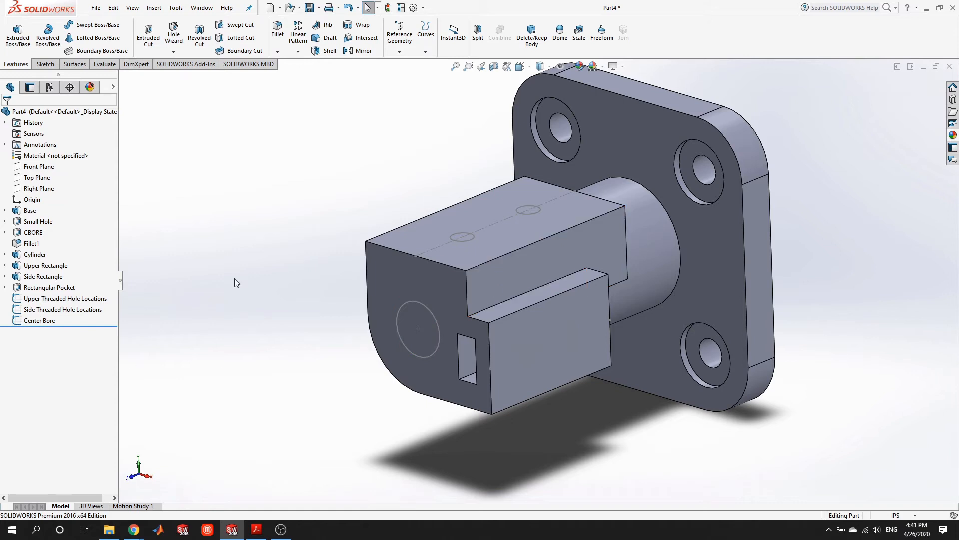
Start a Hole Wizard drill hole and position it with a 3D sketch at the center of the Center Bore circle.
scroll(567, 322, up, 1)
middle_drag(567, 322, 579, 321)
scroll(514, 275, up, 1)
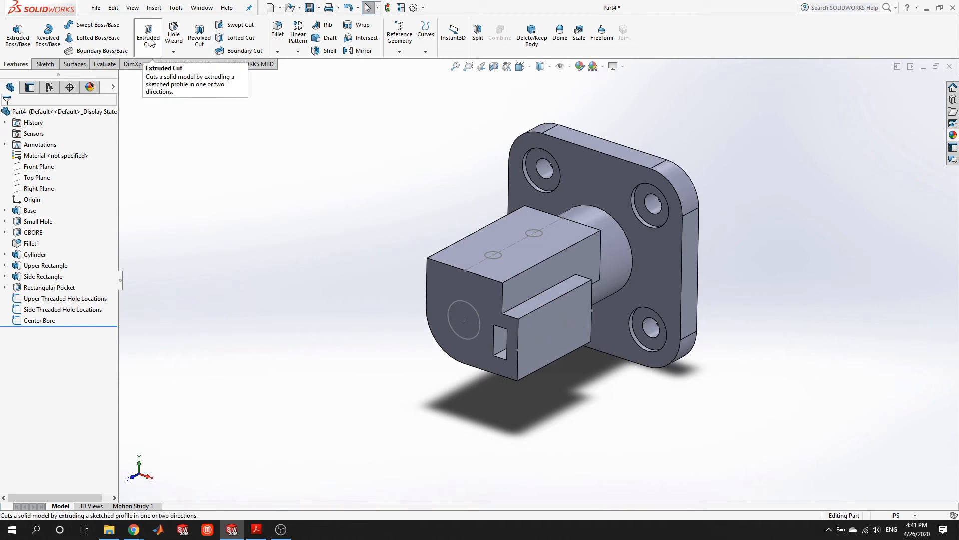
click(173, 52)
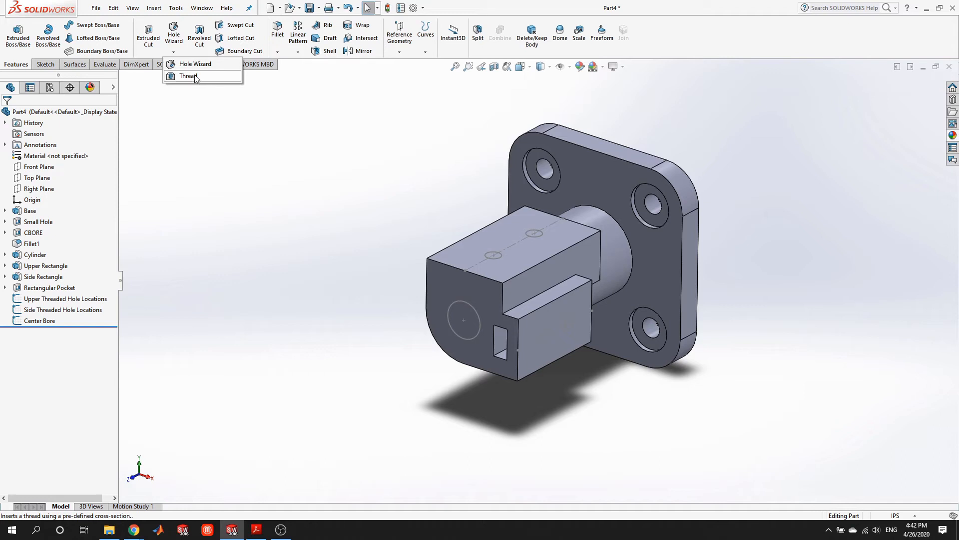
click(187, 64)
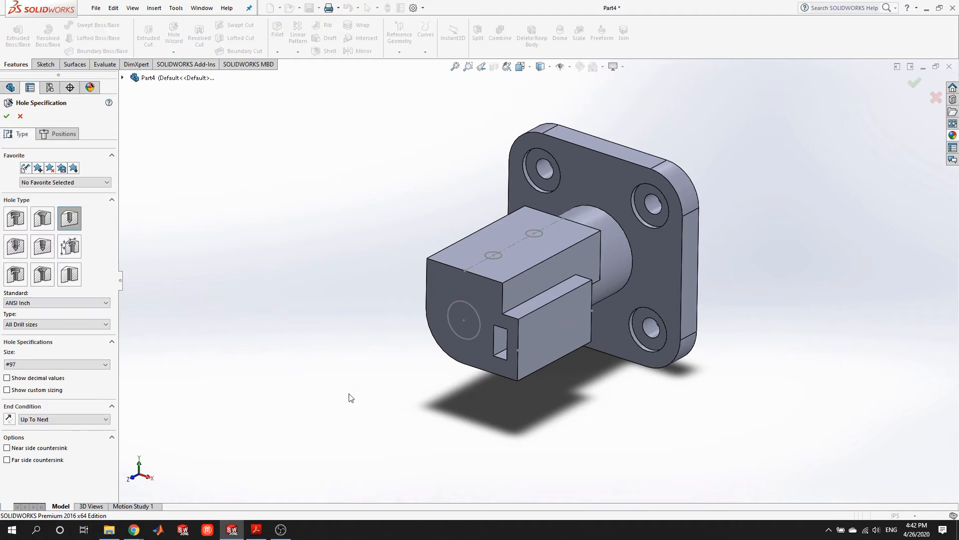
scroll(445, 352, down, 2)
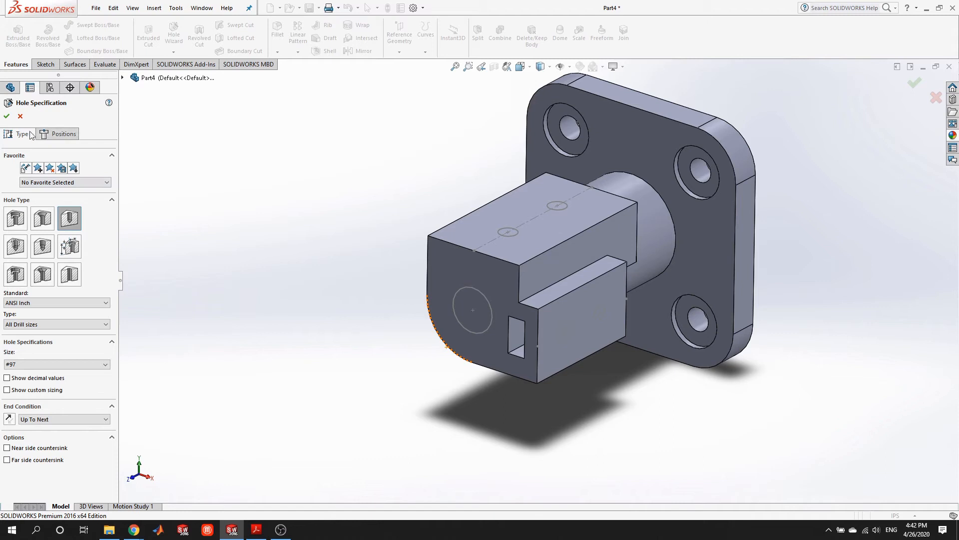
click(59, 135)
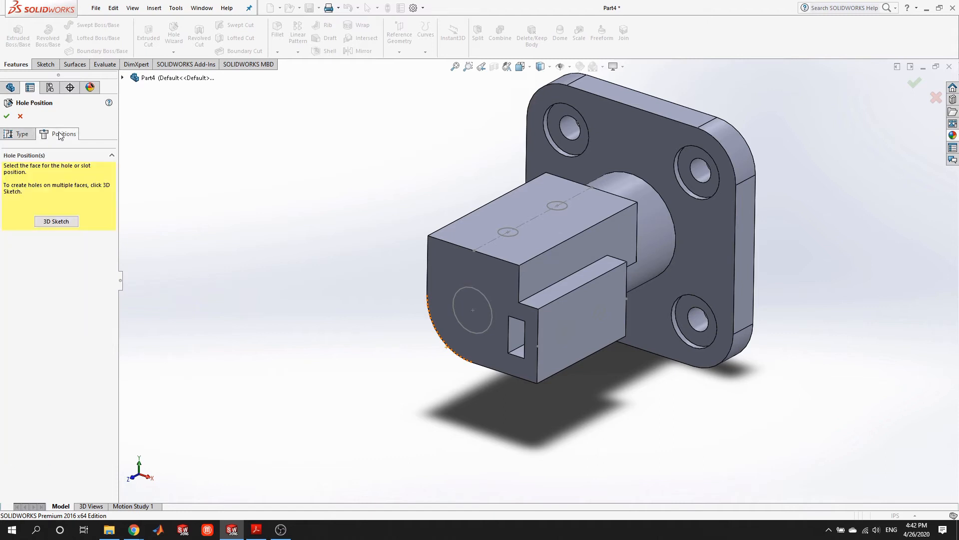
click(56, 222)
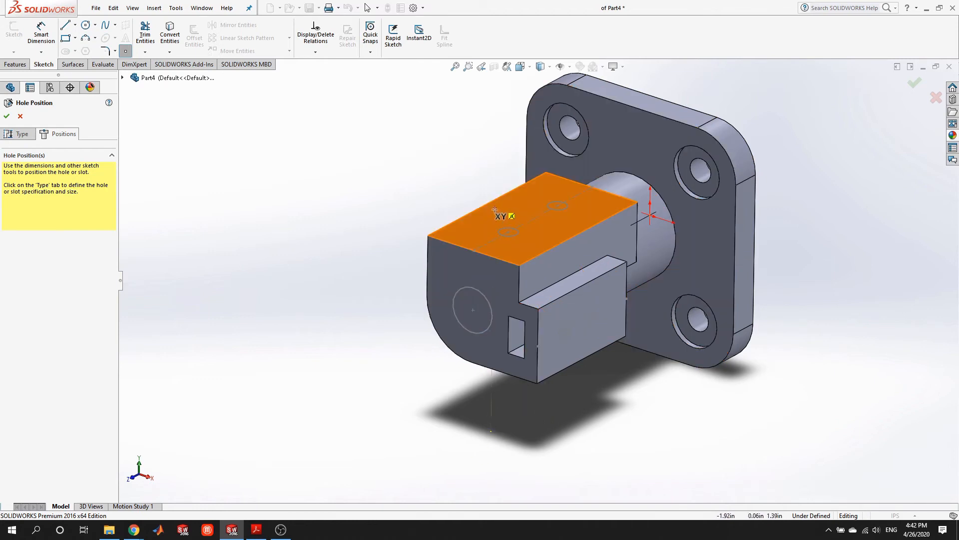
scroll(471, 311, down, 2)
scroll(478, 307, down, 5)
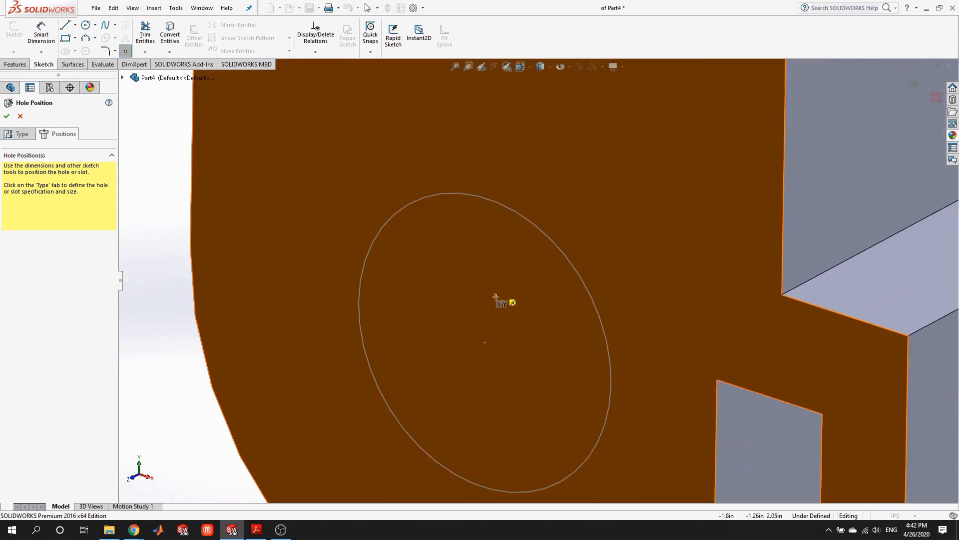
click(484, 343)
Return to the hole type settings and check the center bore's diameter and depth callout in the PDF drawing.
click(9, 134)
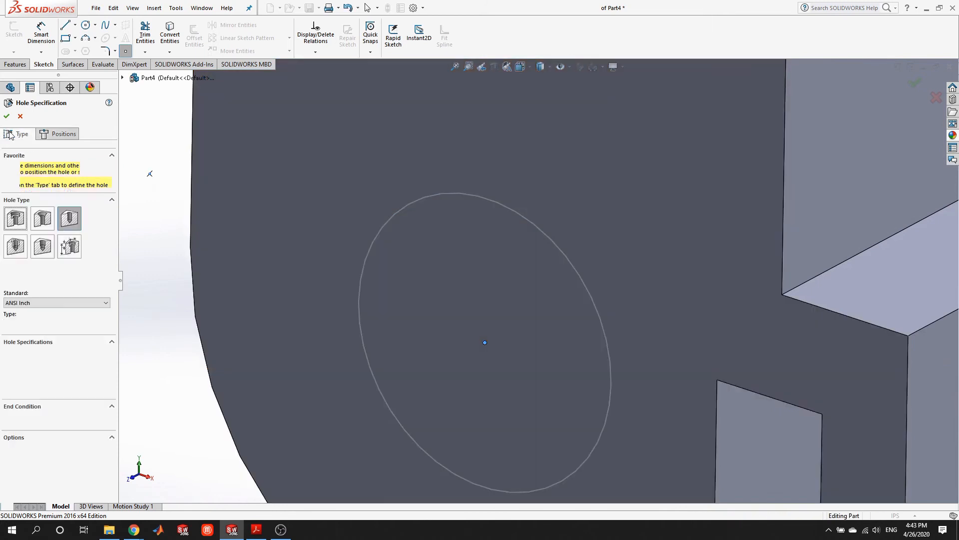
scroll(368, 357, up, 6)
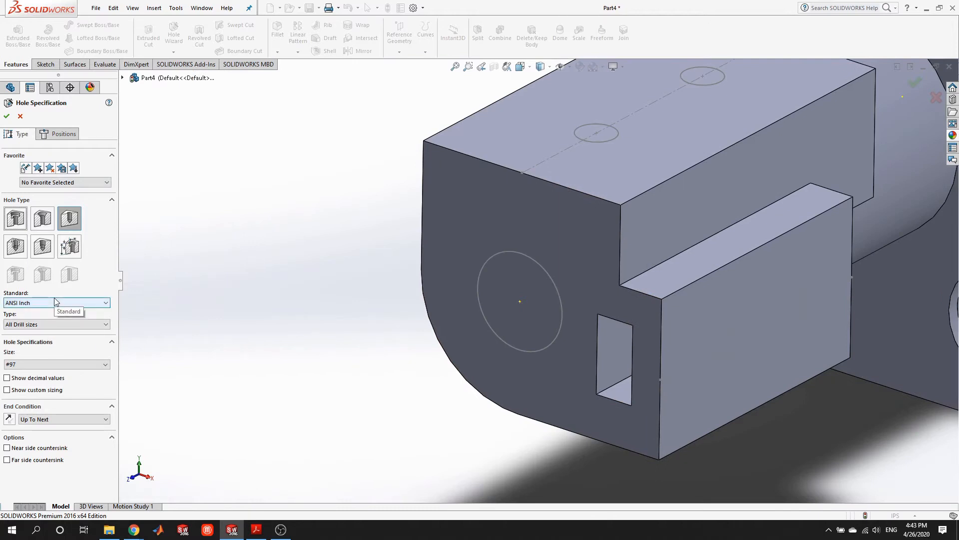
scroll(522, 295, down, 10)
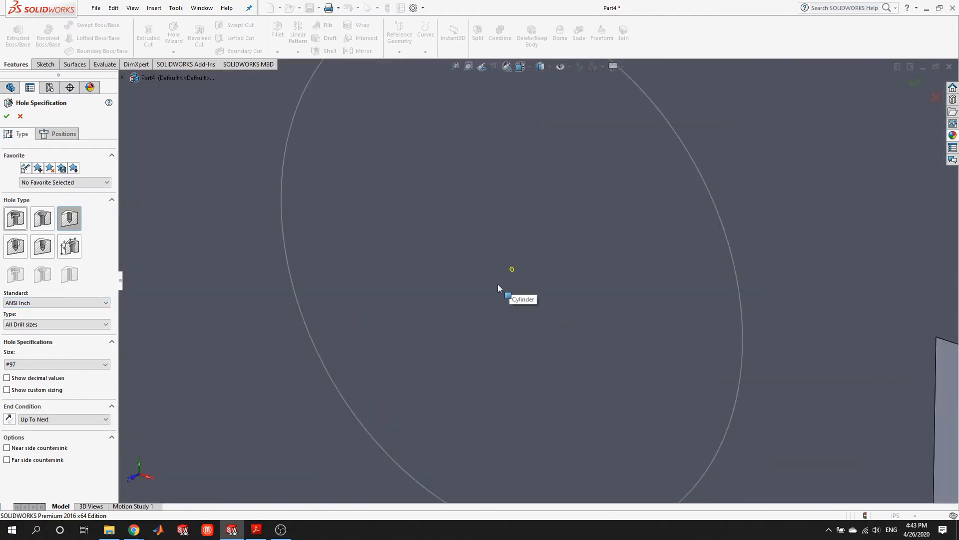
scroll(497, 283, up, 8)
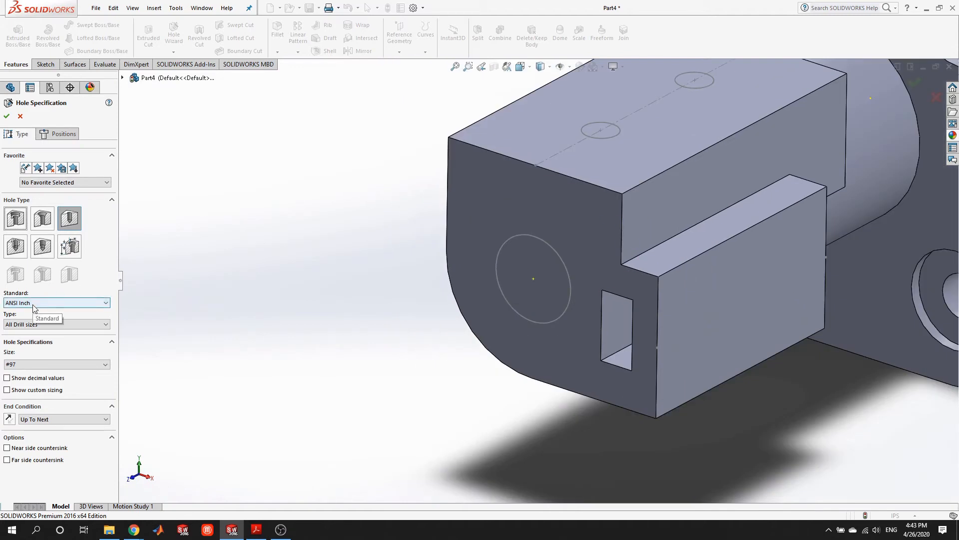
click(252, 531)
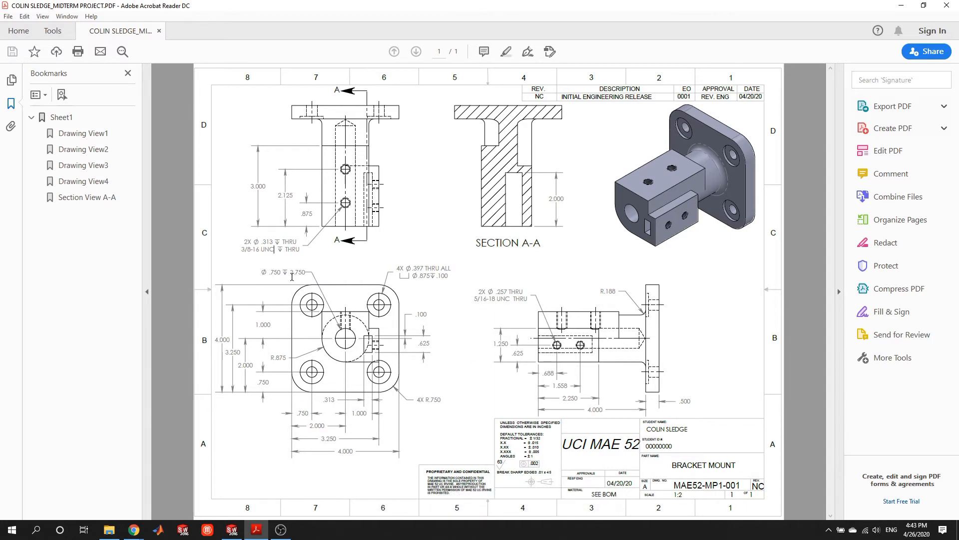
click(231, 530)
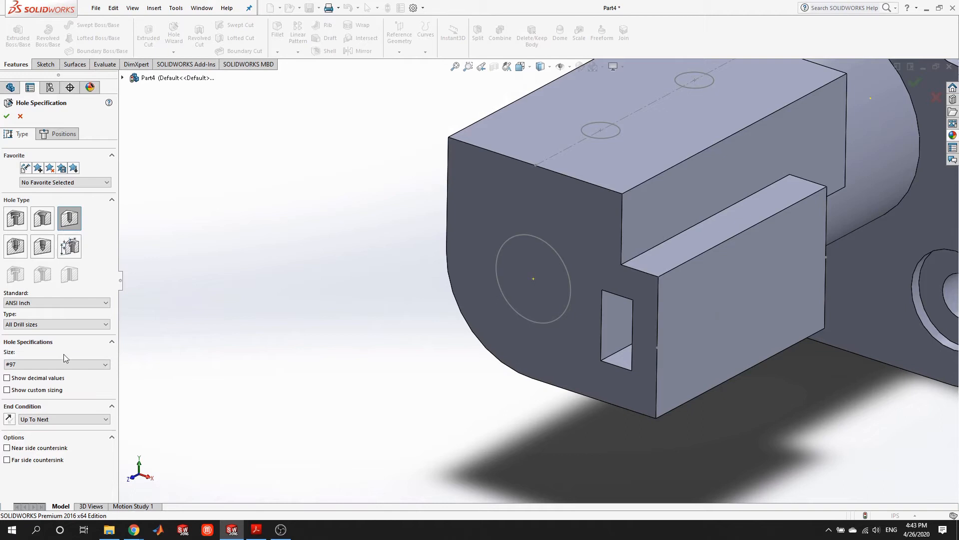
Set the center bore's drill size to 3/4.
click(38, 364)
scroll(42, 390, down, 17)
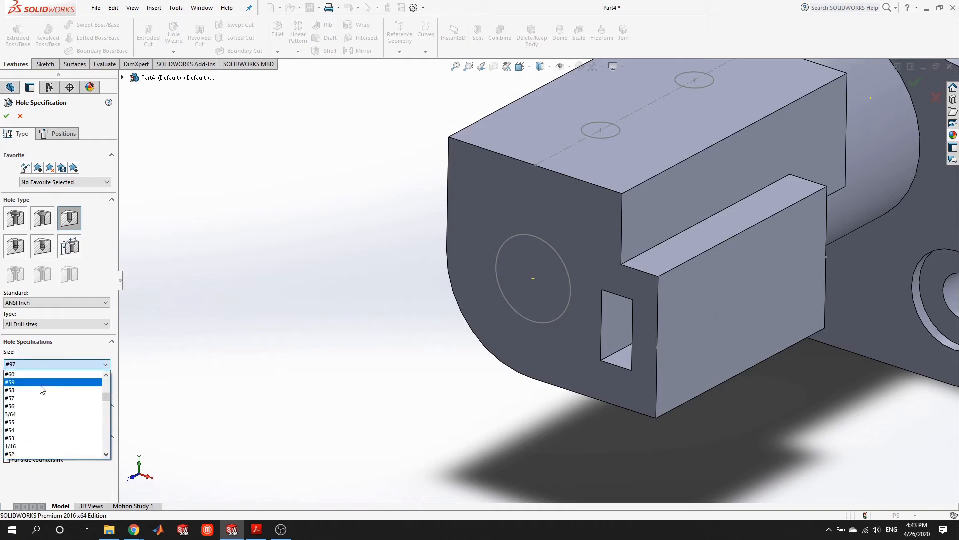
scroll(33, 400, down, 3)
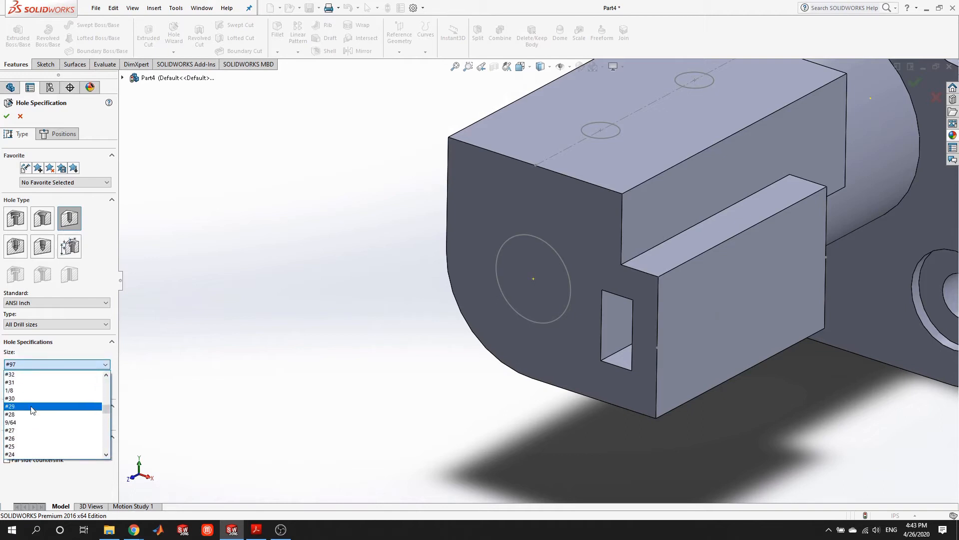
scroll(31, 409, down, 6)
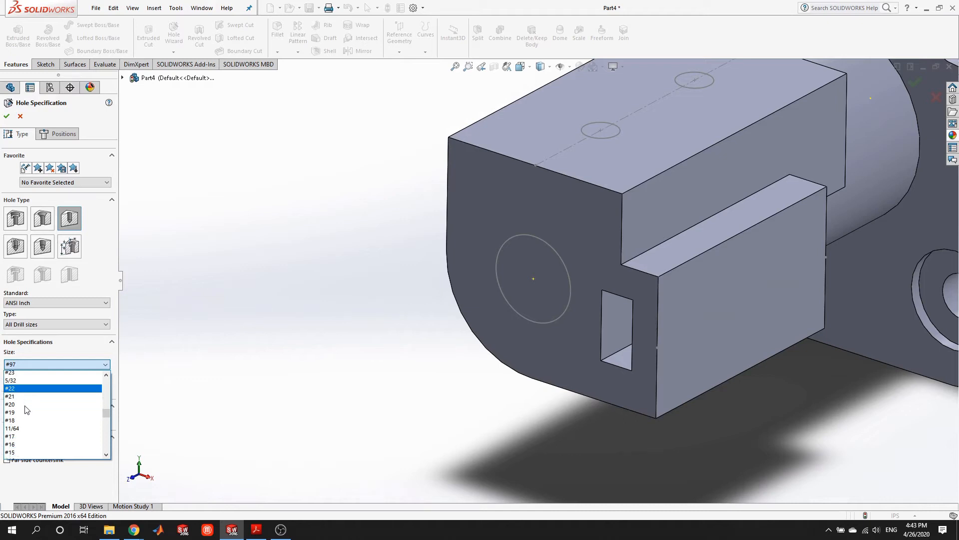
scroll(27, 410, down, 10)
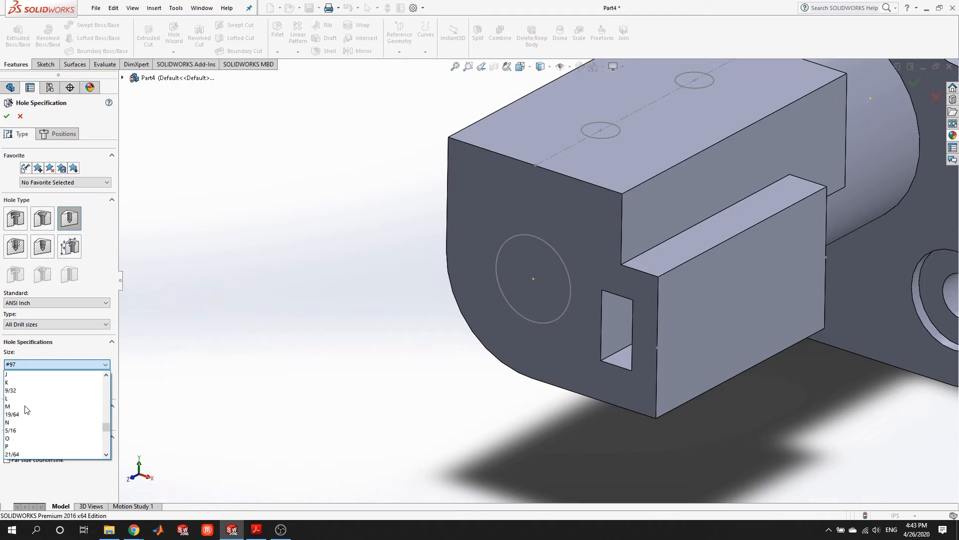
scroll(27, 410, down, 6)
scroll(27, 410, down, 5)
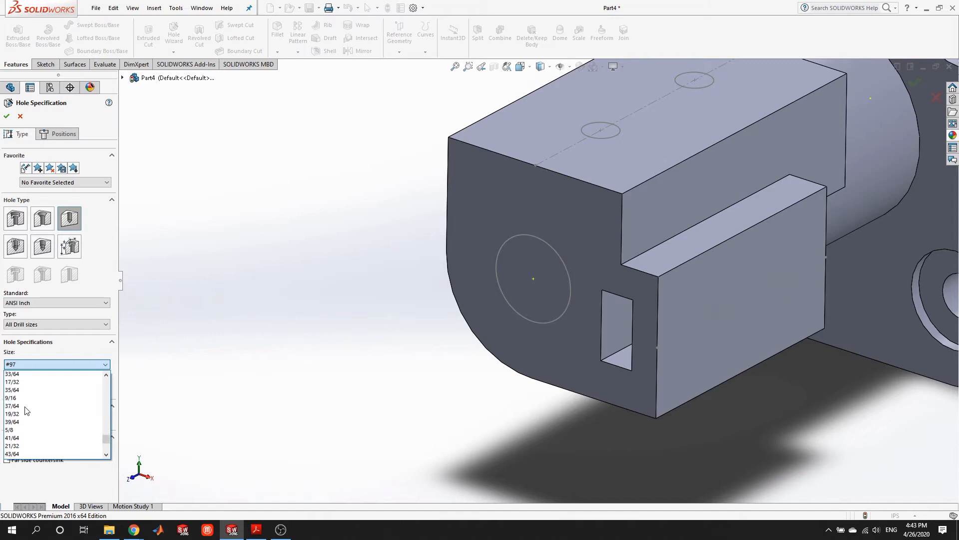
scroll(27, 411, down, 2)
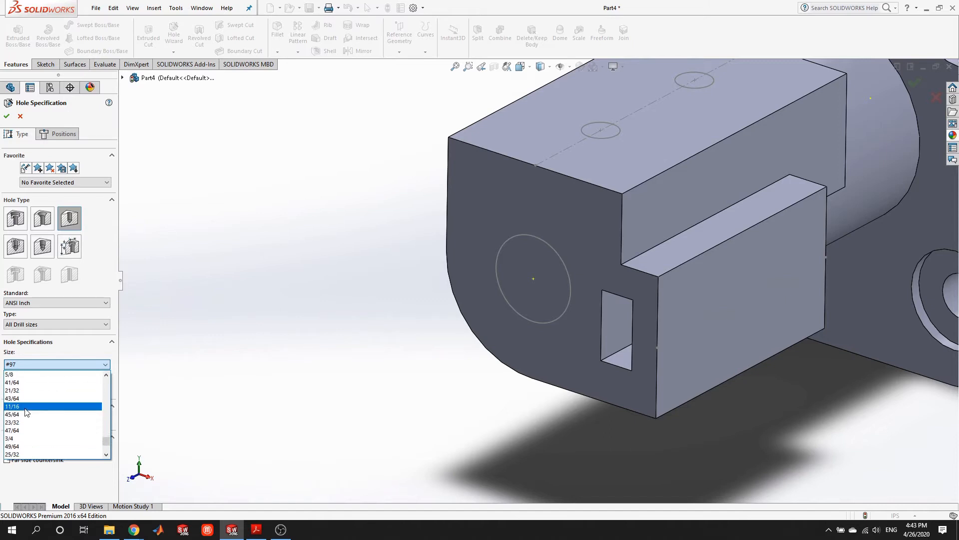
click(11, 438)
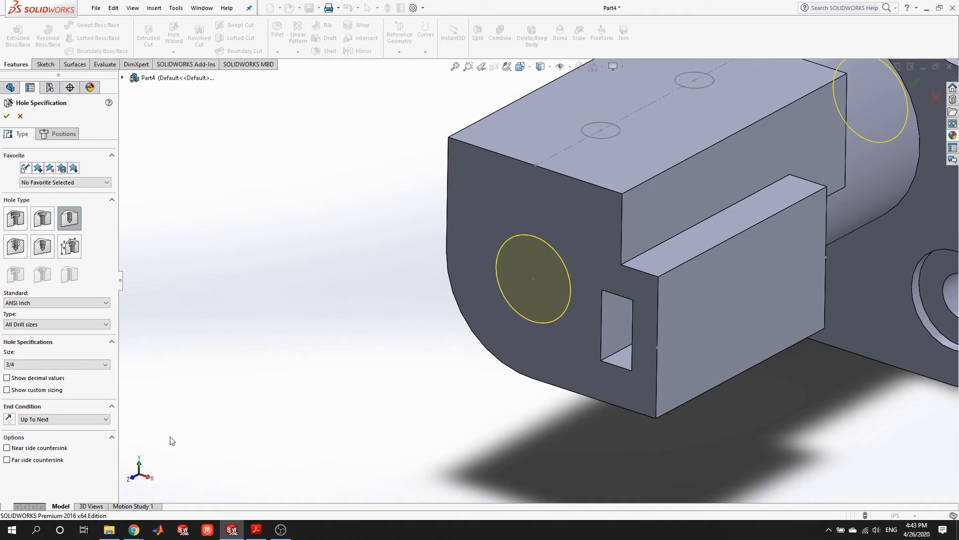
Give the center bore hole a blind end condition with a depth of 3.75 in and finish it.
scroll(705, 260, up, 2)
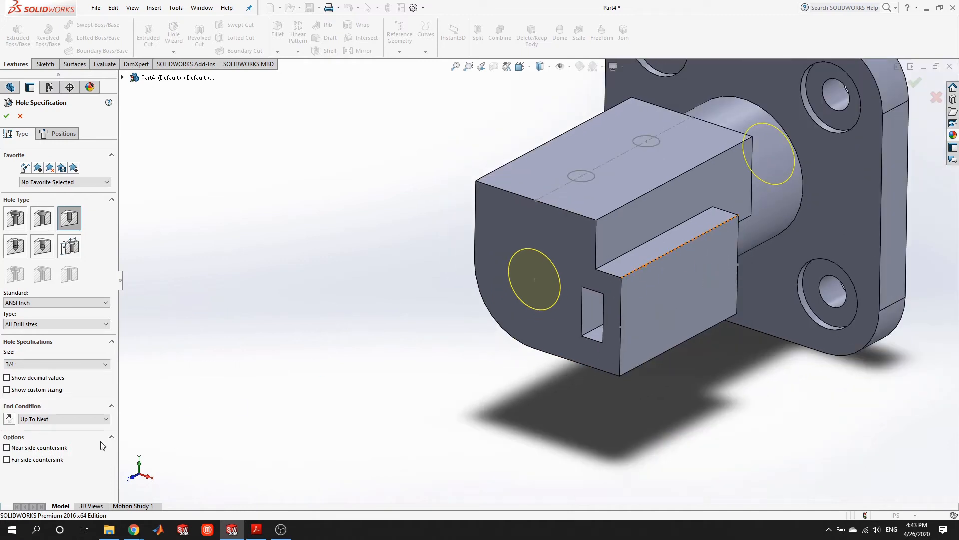
click(69, 420)
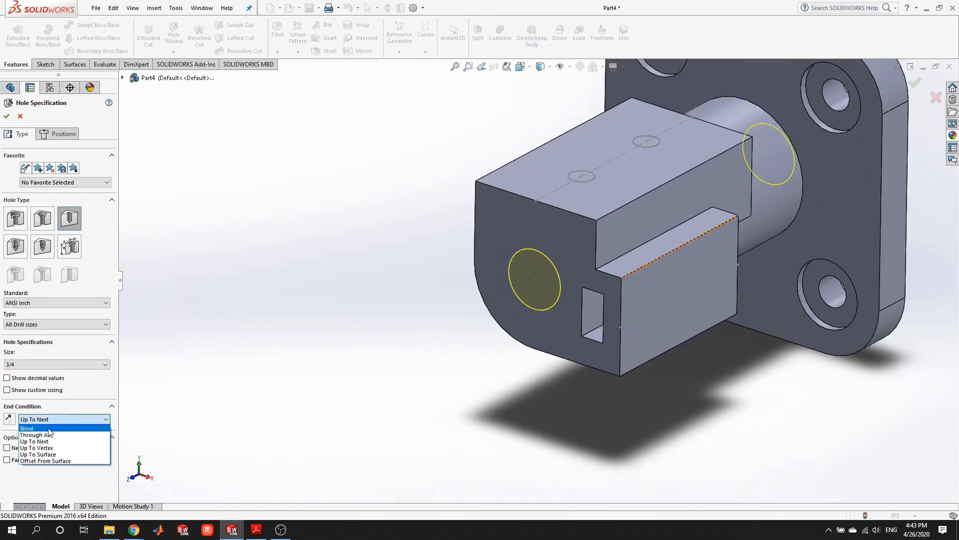
click(26, 429)
click(36, 433)
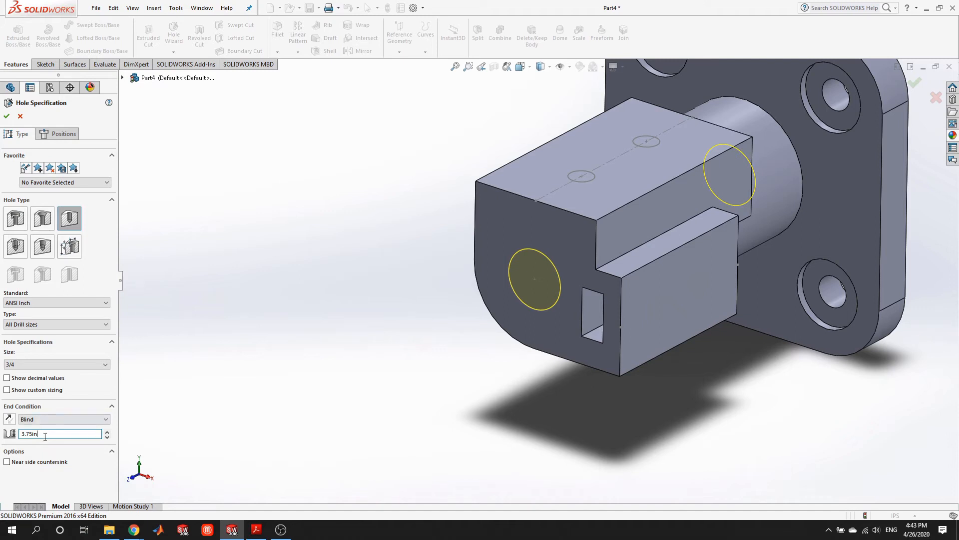
click(7, 116)
Section the part along the Right Plane and inspect the center bore's profile and conical end.
middle_drag(541, 286, 524, 268)
scroll(524, 266, up, 3)
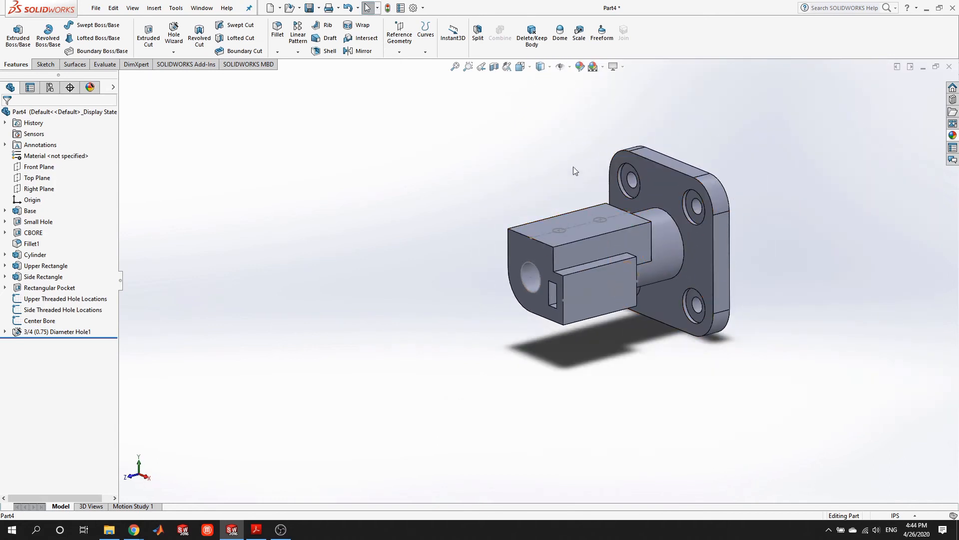
click(495, 69)
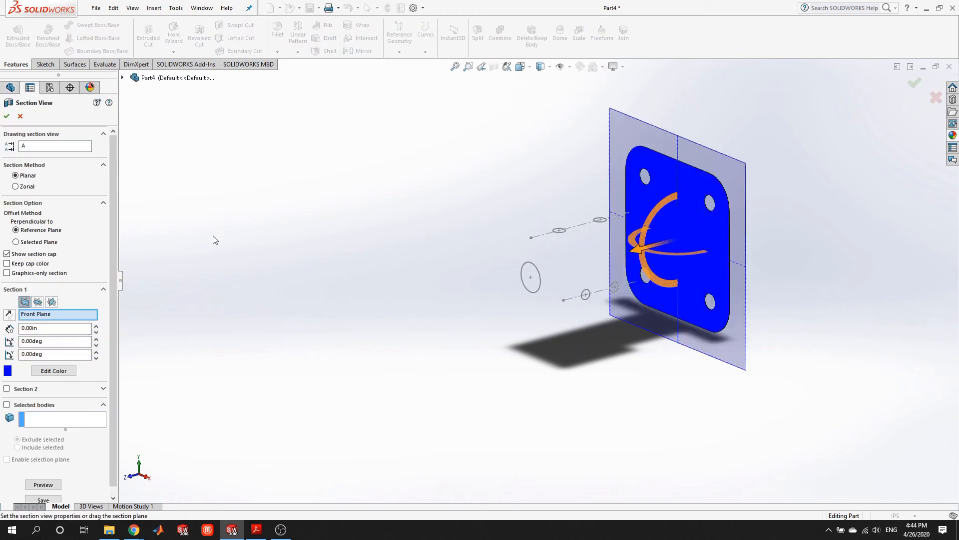
click(38, 302)
click(51, 301)
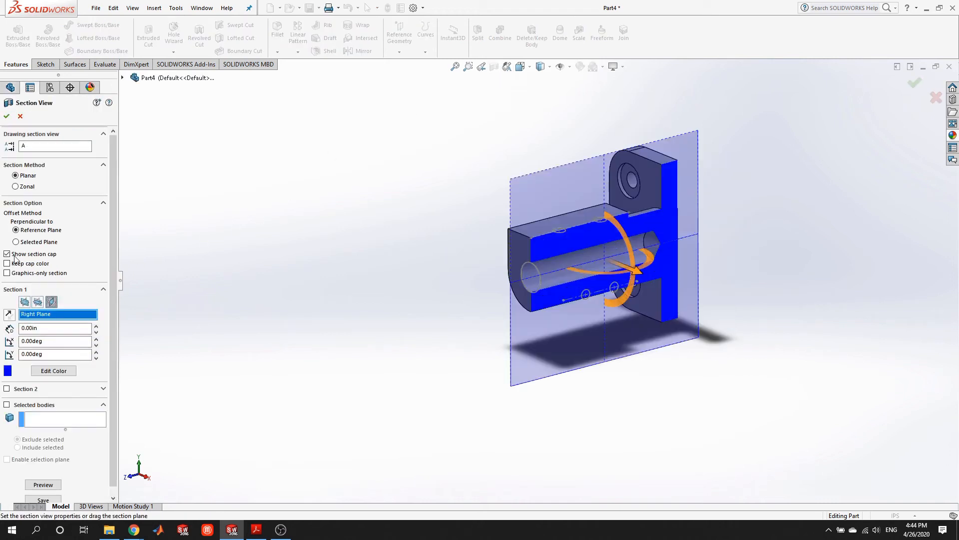
click(7, 116)
scroll(671, 321, down, 5)
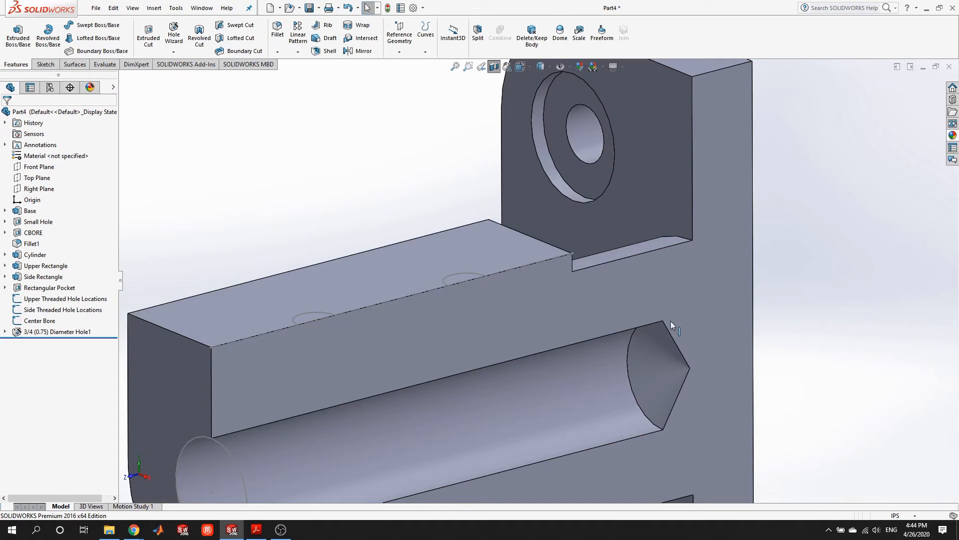
scroll(650, 332, up, 5)
scroll(614, 350, down, 8)
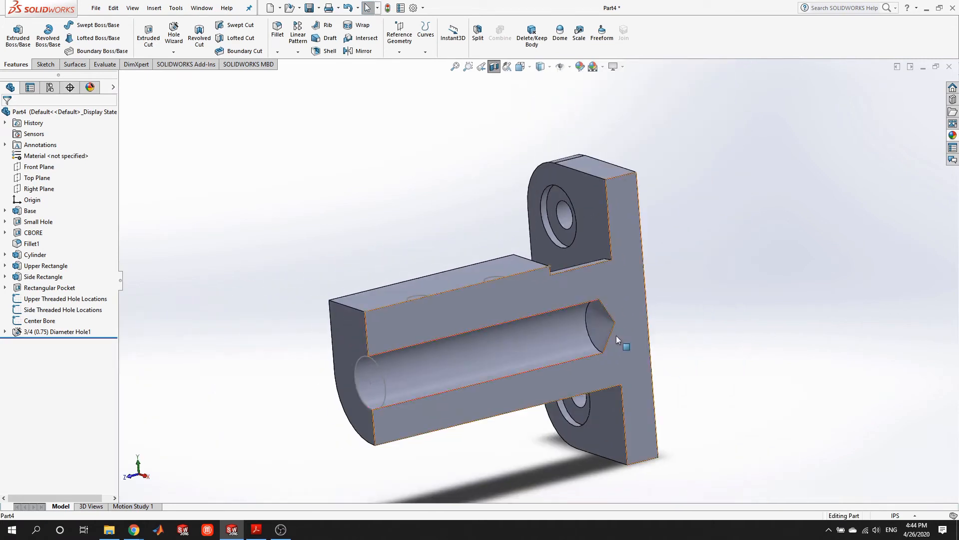
scroll(490, 316, up, 5)
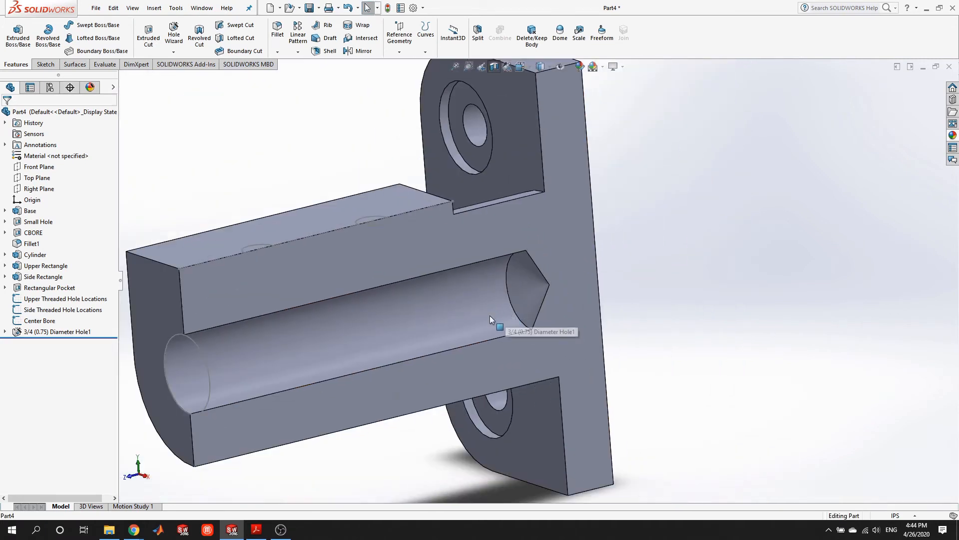
scroll(277, 308, up, 2)
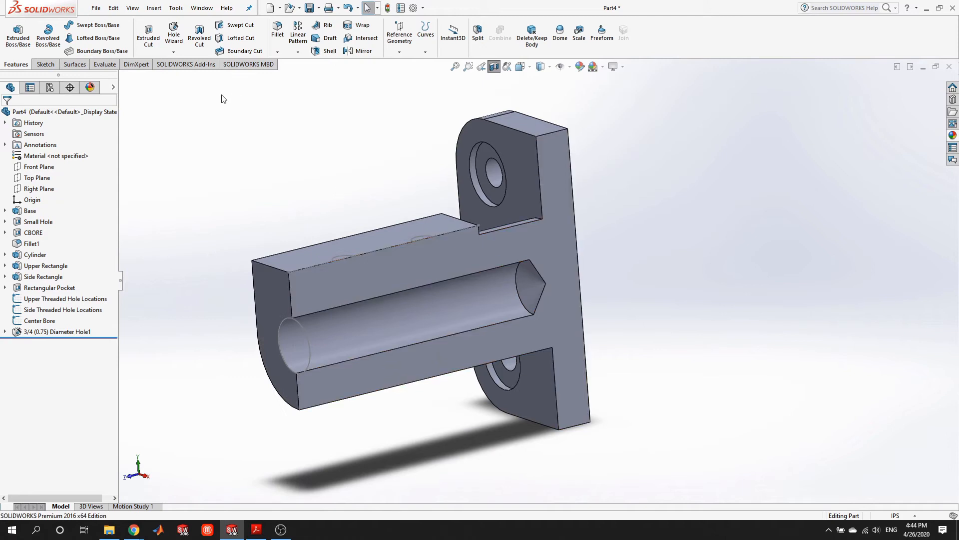
Measure the center bore's depth from the block's end face to the vertex where the drill cone begins.
click(105, 65)
click(41, 35)
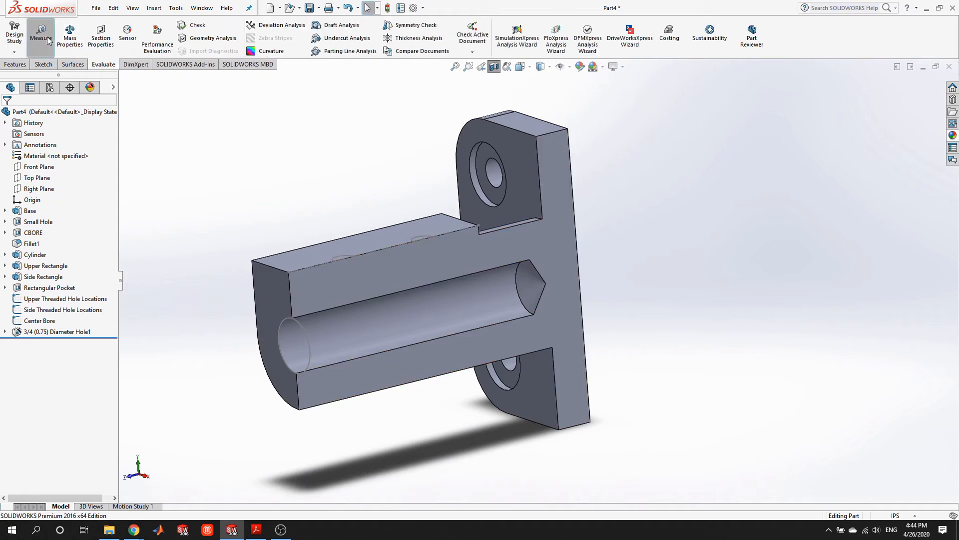
click(500, 300)
scroll(529, 306, down, 4)
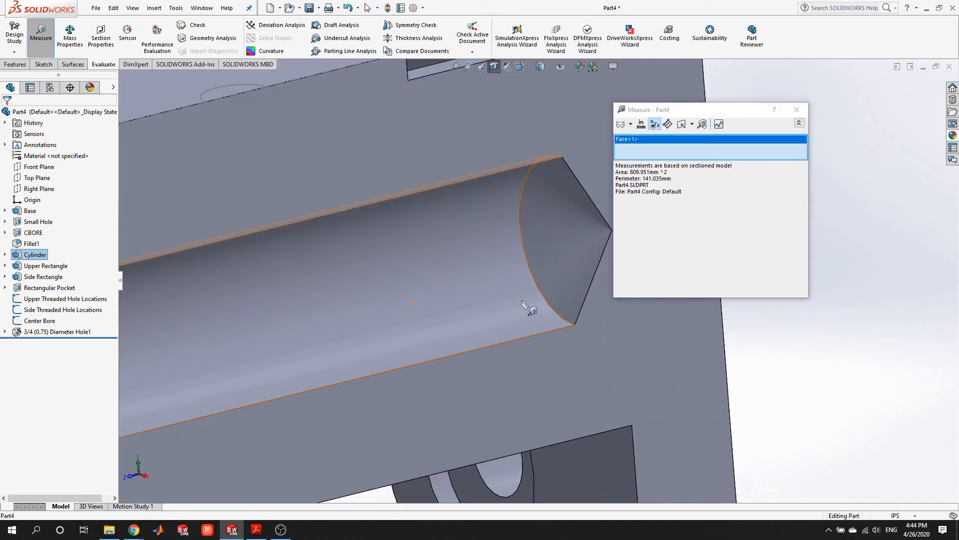
click(562, 157)
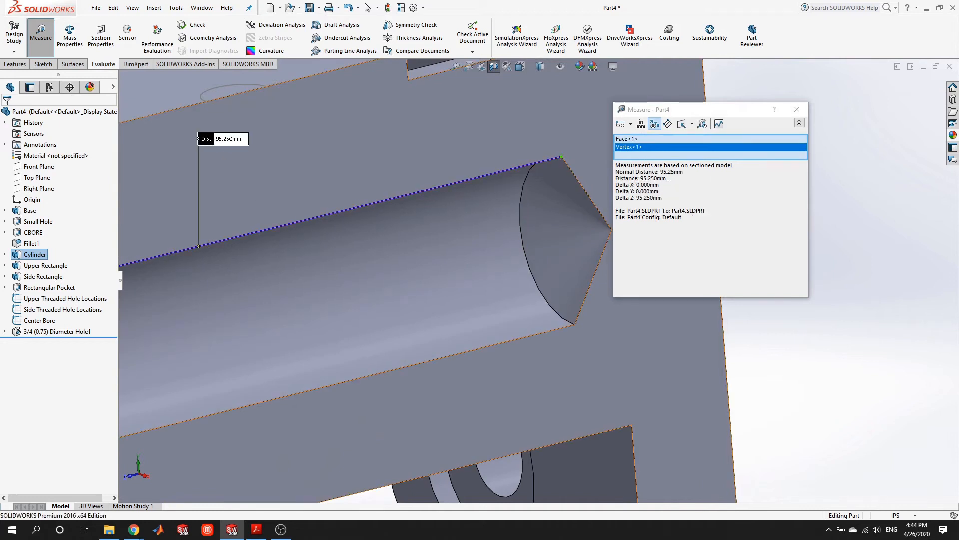
Switch the measurement's length unit to inches, read the center bore's depth again and close the measurement.
click(641, 124)
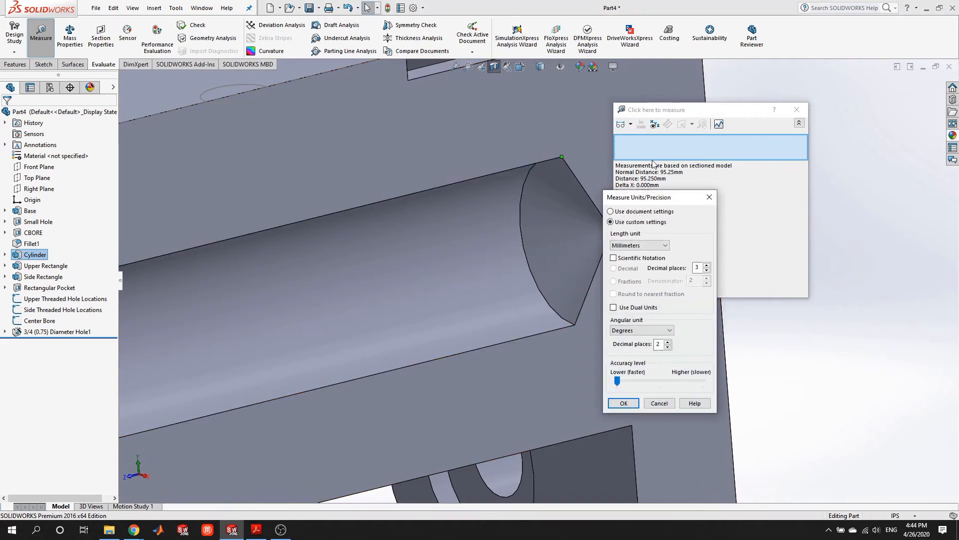
click(650, 244)
click(636, 307)
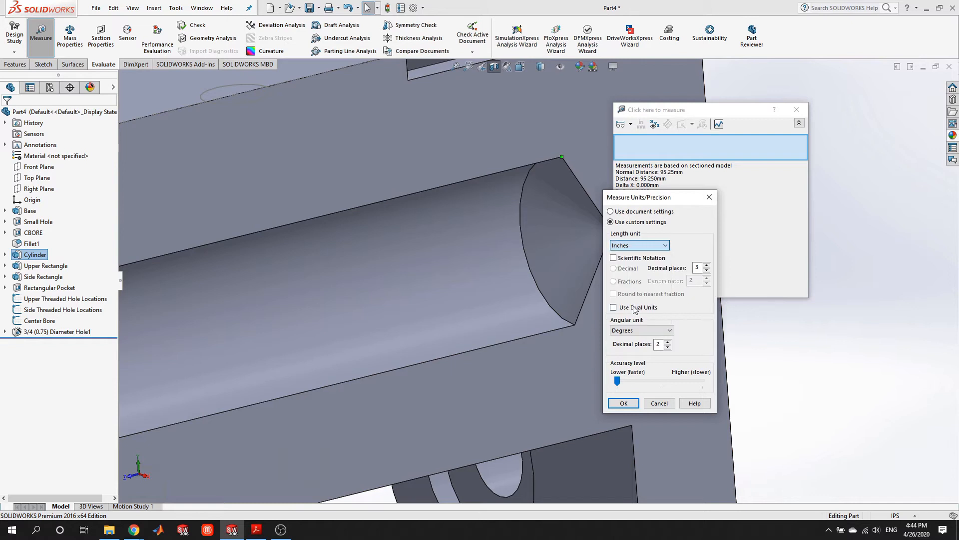
click(624, 403)
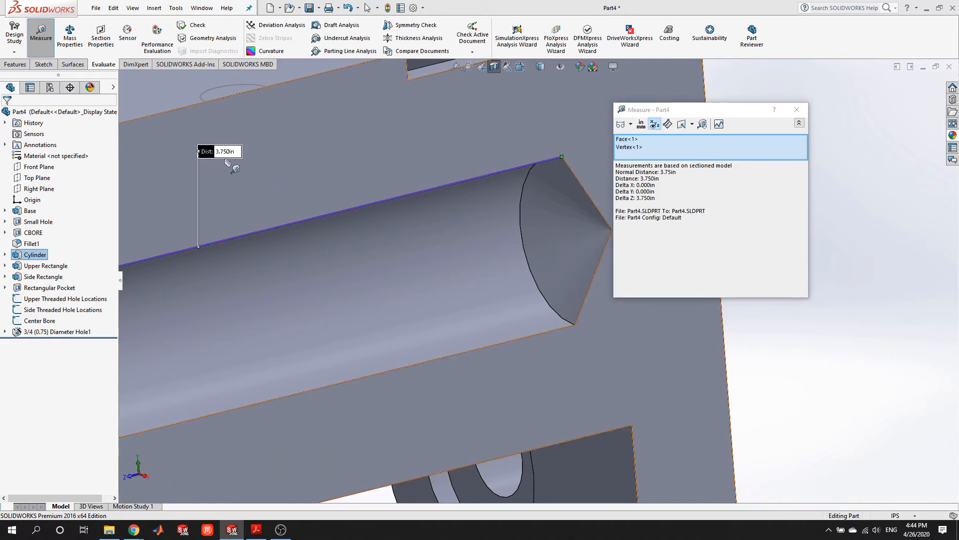
scroll(539, 280, up, 3)
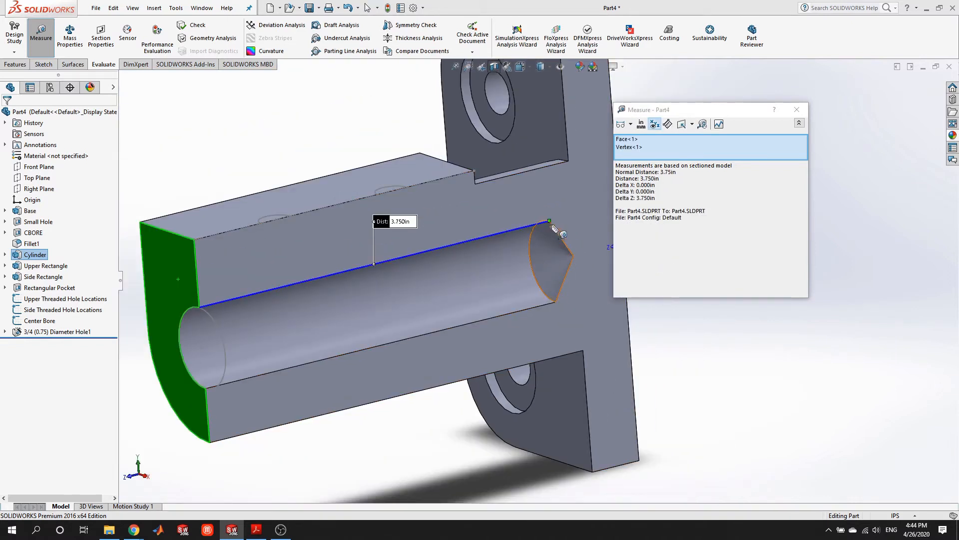
click(797, 109)
Turn off the section view to show the whole bracket.
scroll(534, 280, up, 5)
middle_drag(606, 340, 614, 340)
click(331, 138)
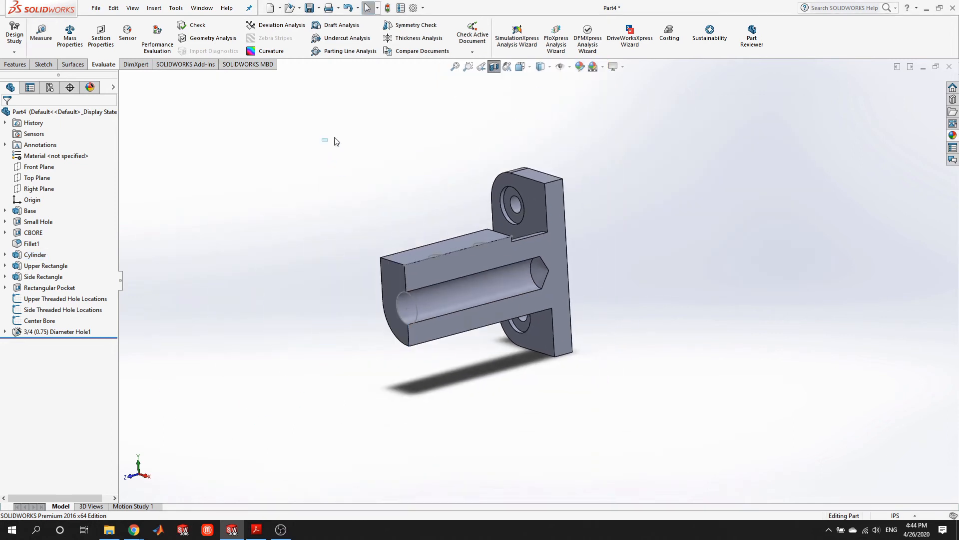
click(498, 66)
scroll(426, 288, down, 5)
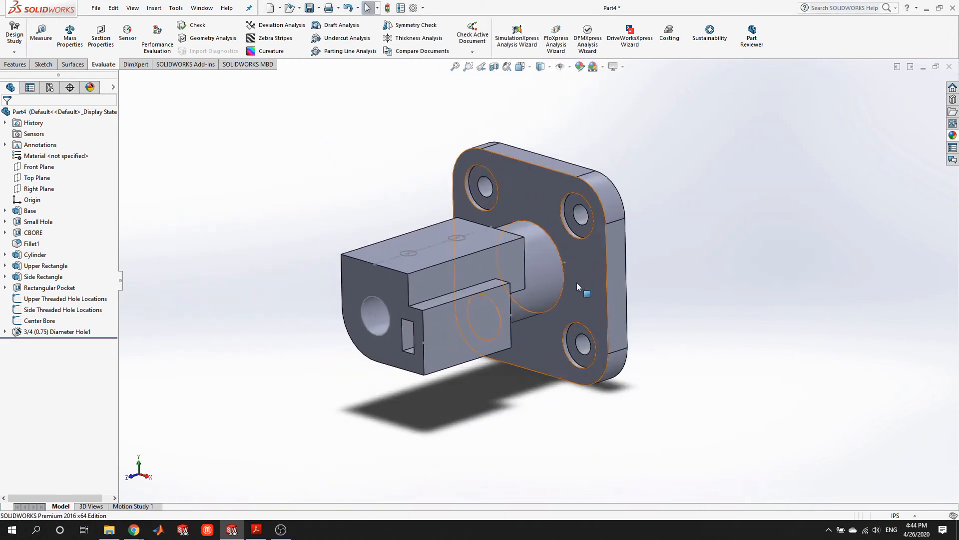
middle_drag(424, 289, 431, 311)
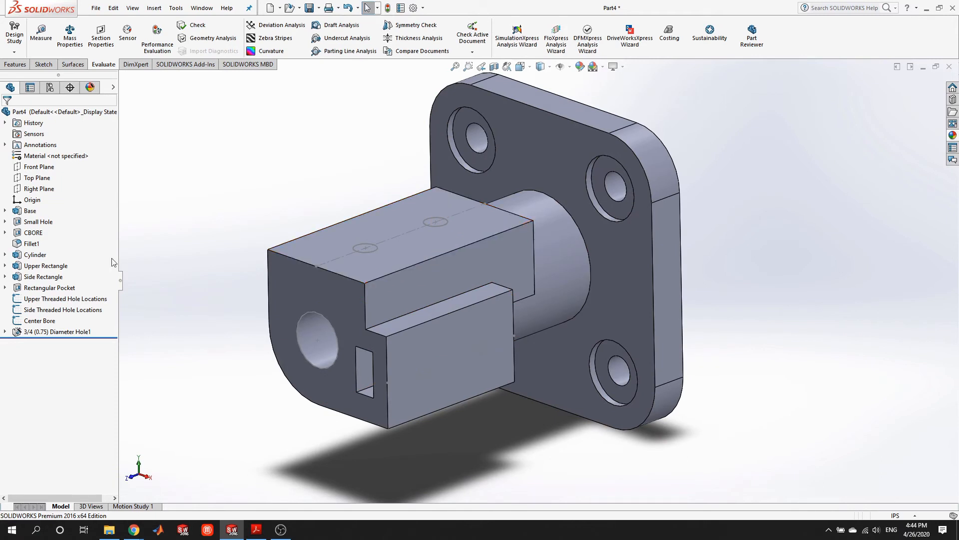
Hide the Center Bore sketch.
right_click(45, 322)
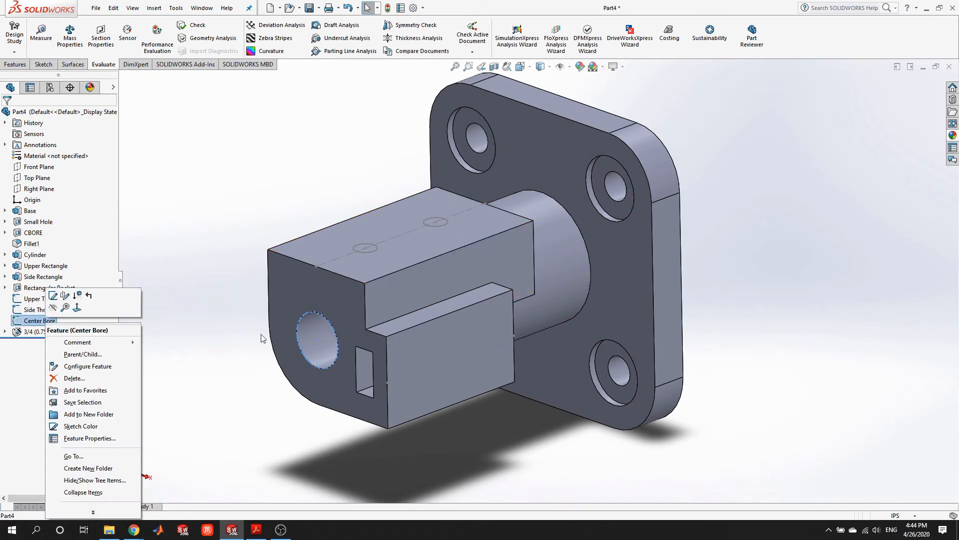
click(199, 277)
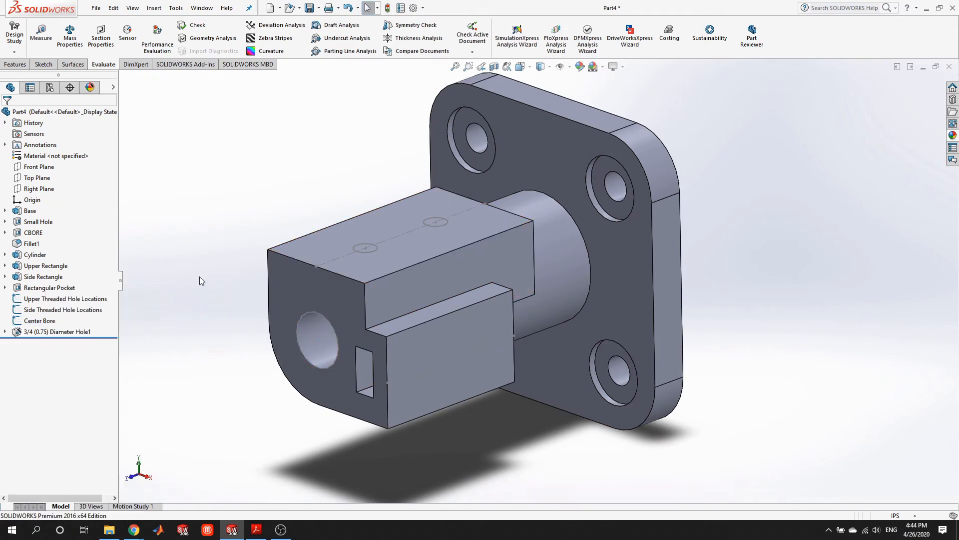
right_click(45, 324)
click(53, 308)
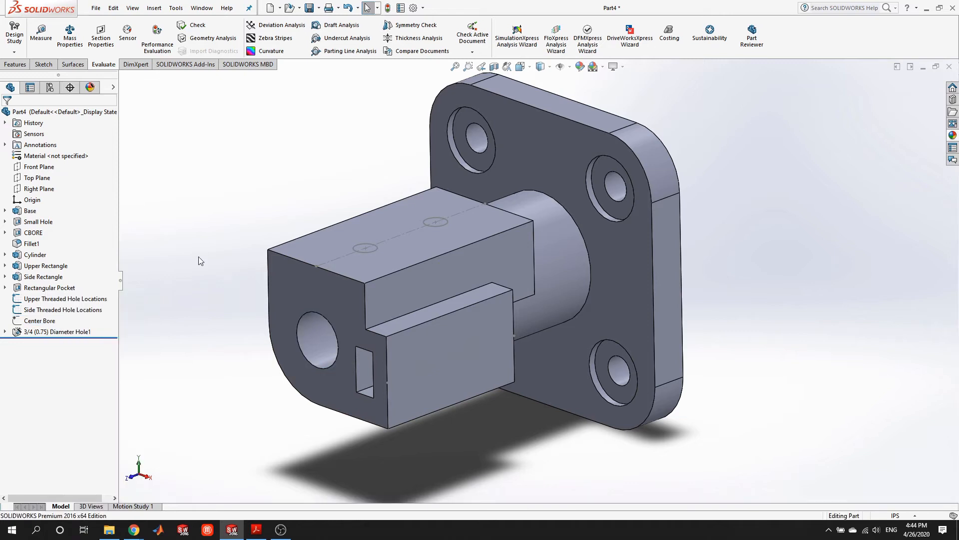
scroll(289, 336, down, 2)
scroll(288, 340, up, 3)
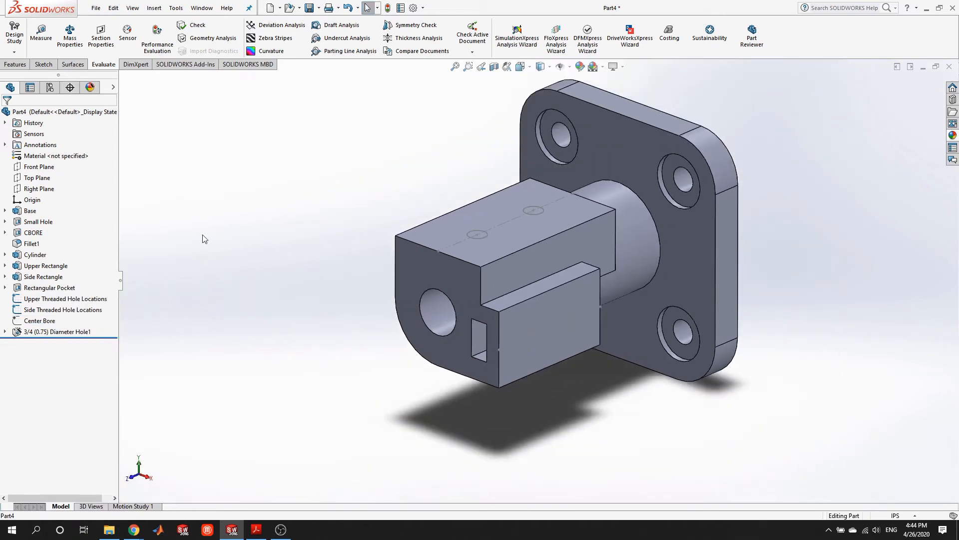
Start a Hole Wizard straight tap hole and position it with a 3D sketch at both circle centers on the upper block's top face.
click(15, 64)
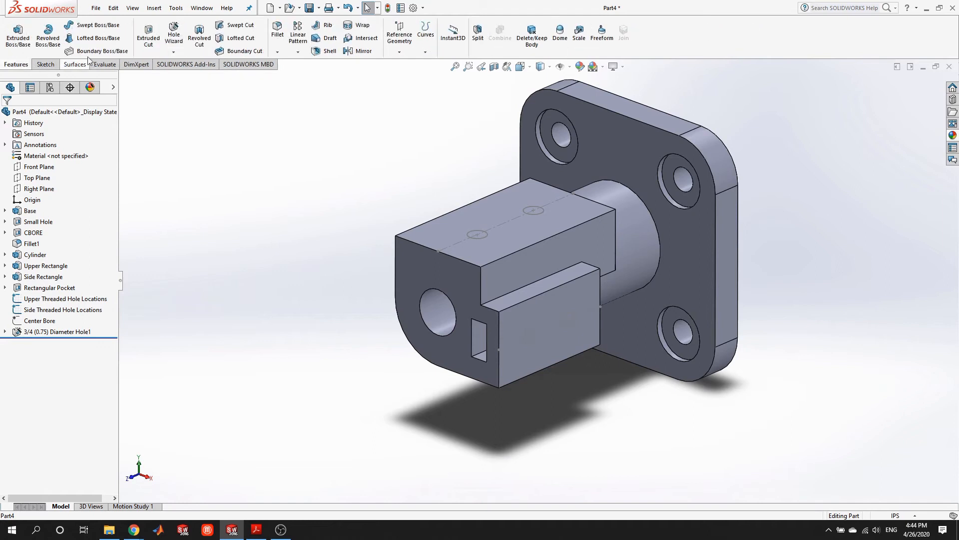
click(176, 33)
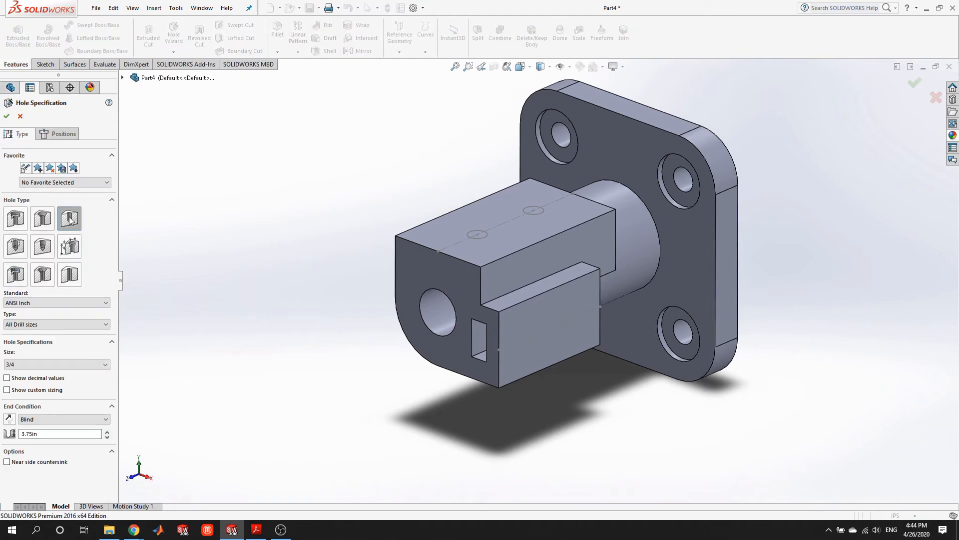
click(16, 247)
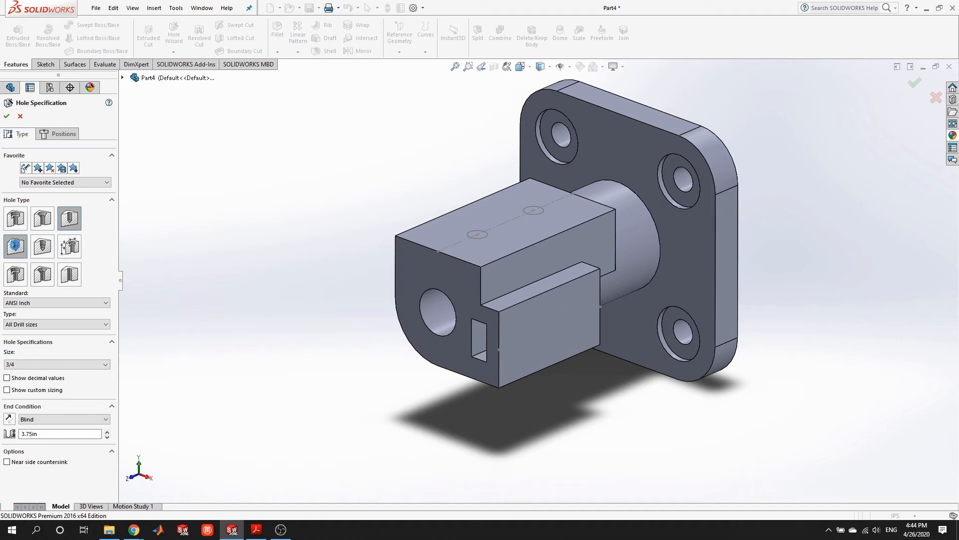
click(51, 133)
click(61, 222)
scroll(494, 219, down, 5)
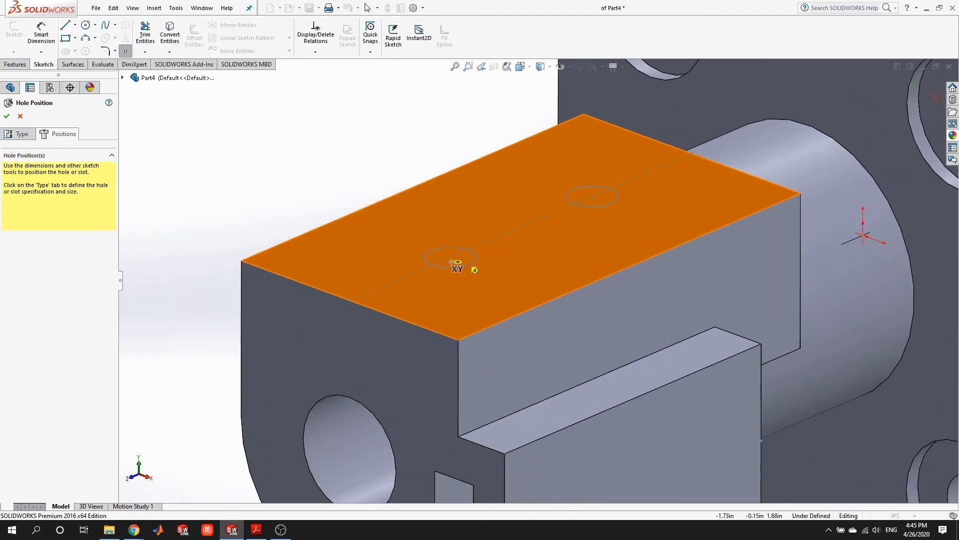
click(451, 261)
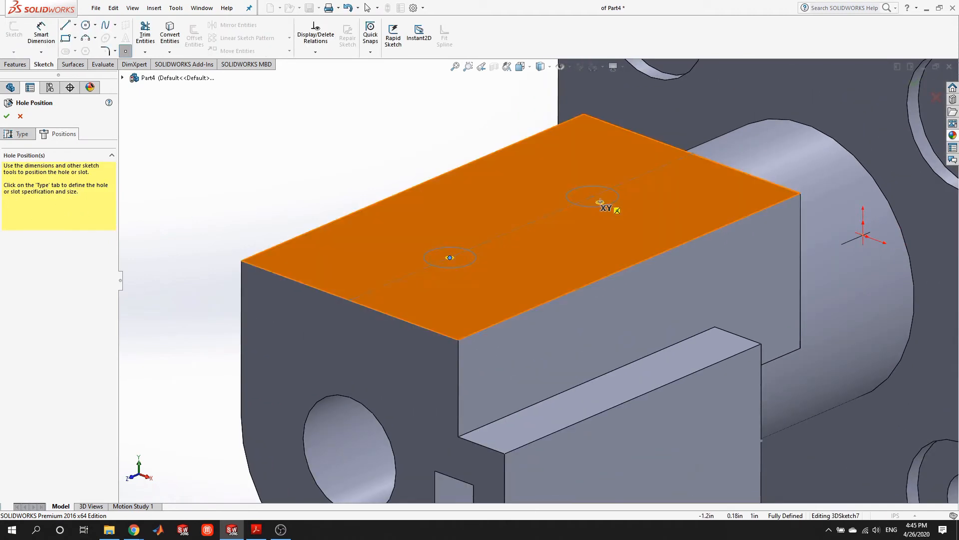
scroll(593, 196, down, 6)
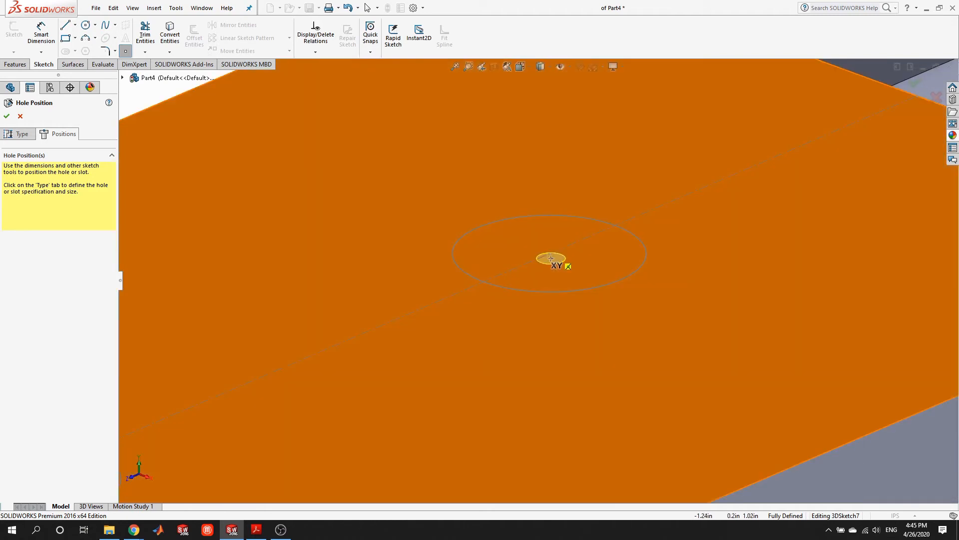
click(550, 254)
scroll(550, 258, up, 5)
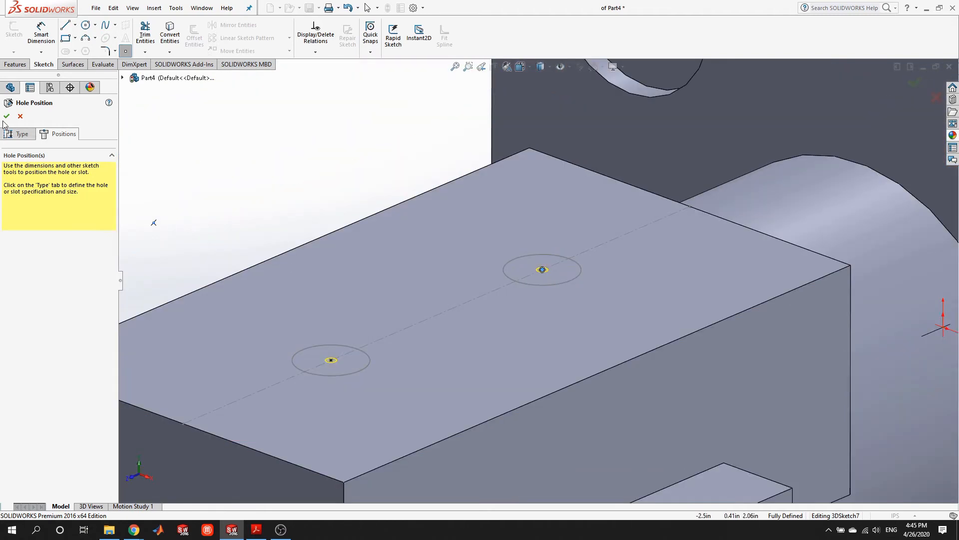
Return to the hole type settings and check the upper threaded holes' callout in the PDF drawing.
click(18, 134)
key(f)
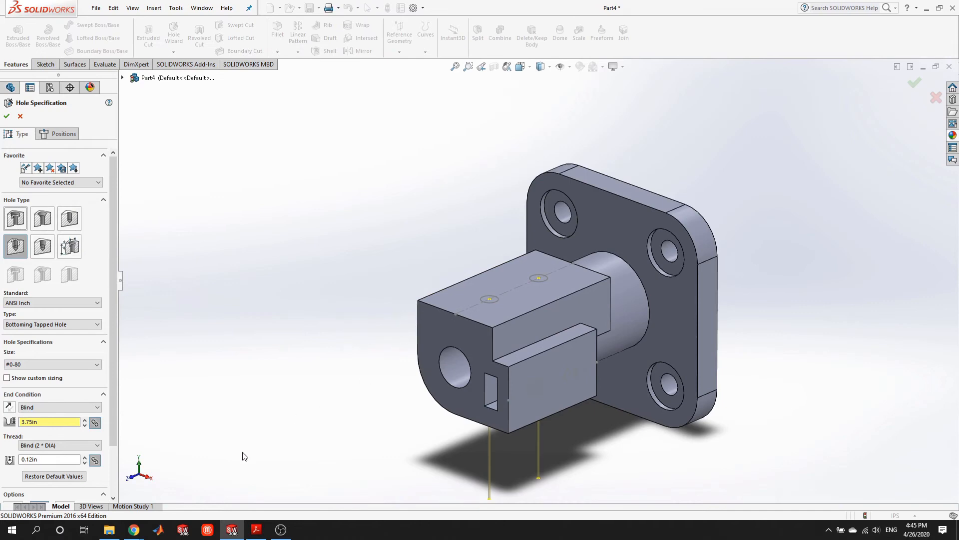
click(256, 529)
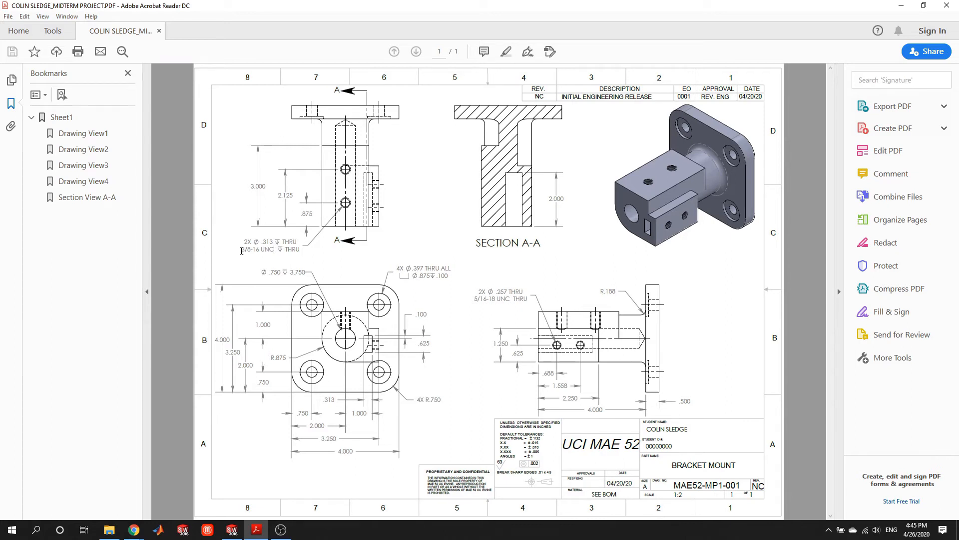
key(alt+Tab)
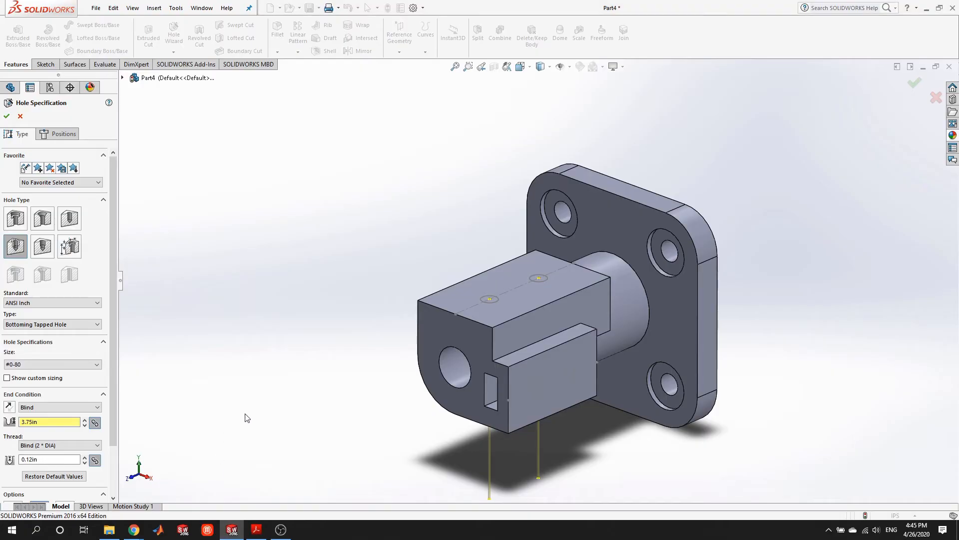
Set the size of the two tapped holes on the upper block to 3/8-16.
click(44, 364)
scroll(40, 402, down, 10)
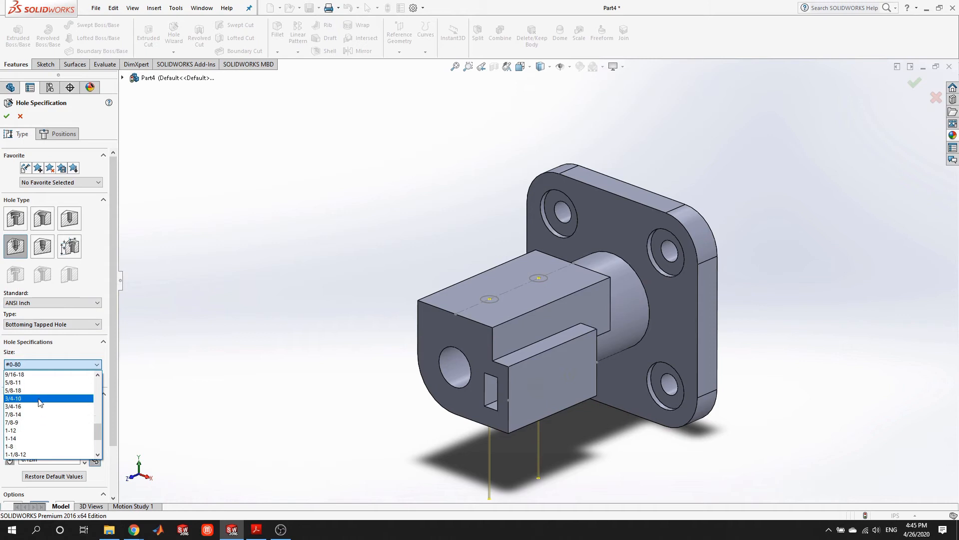
scroll(40, 410, up, 1)
scroll(40, 411, up, 1)
scroll(40, 410, up, 1)
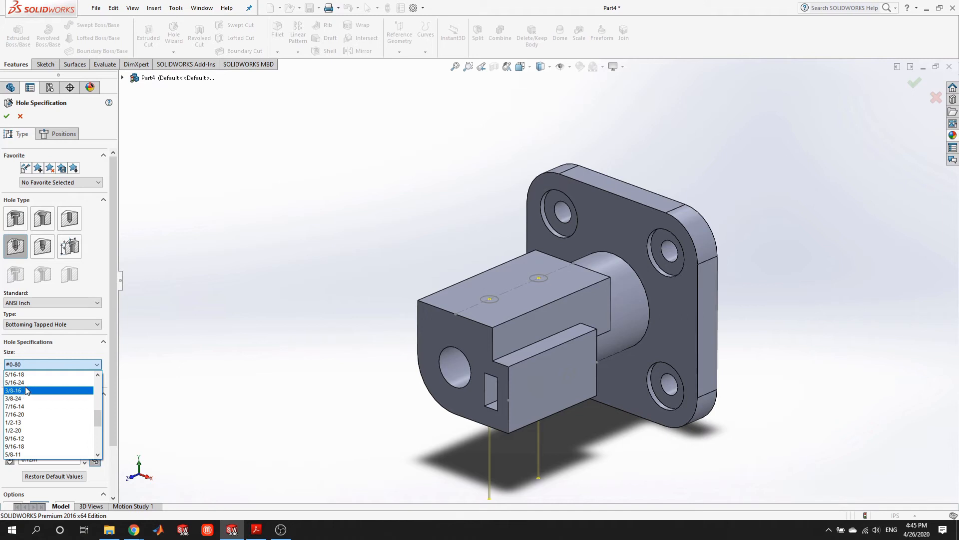
click(26, 390)
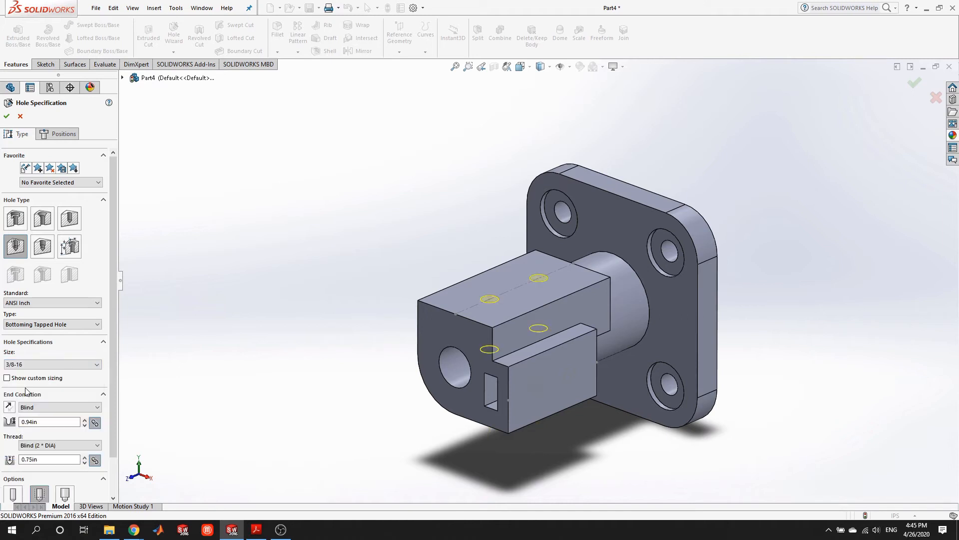
Check the upper threaded holes' callout in the PDF drawing and inspect how deep the tapped hole preview reaches into the center bore.
scroll(581, 315, down, 4)
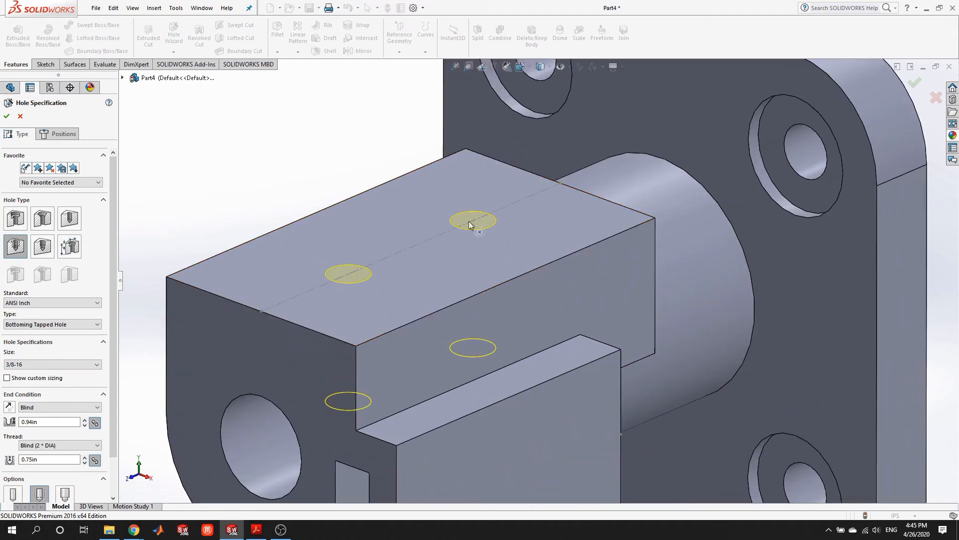
scroll(415, 296, up, 4)
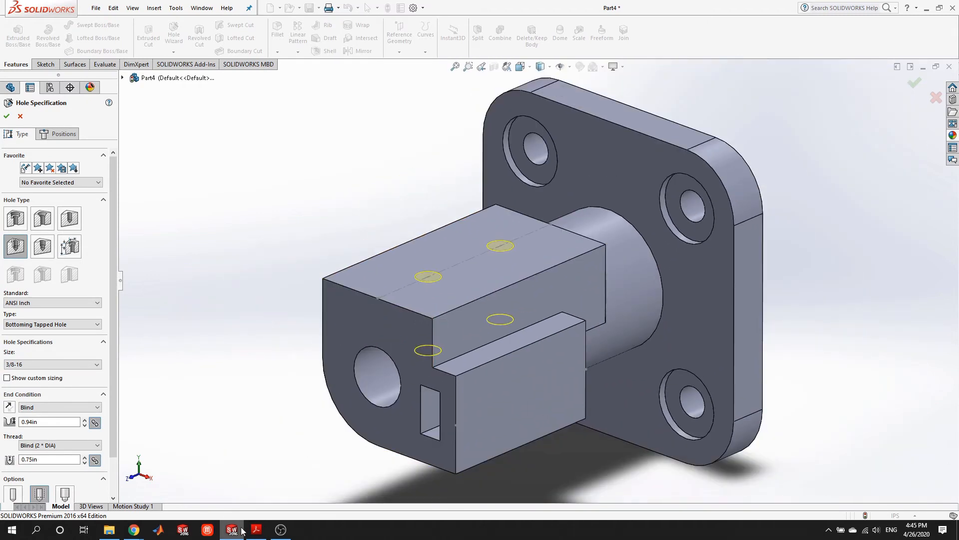
click(256, 529)
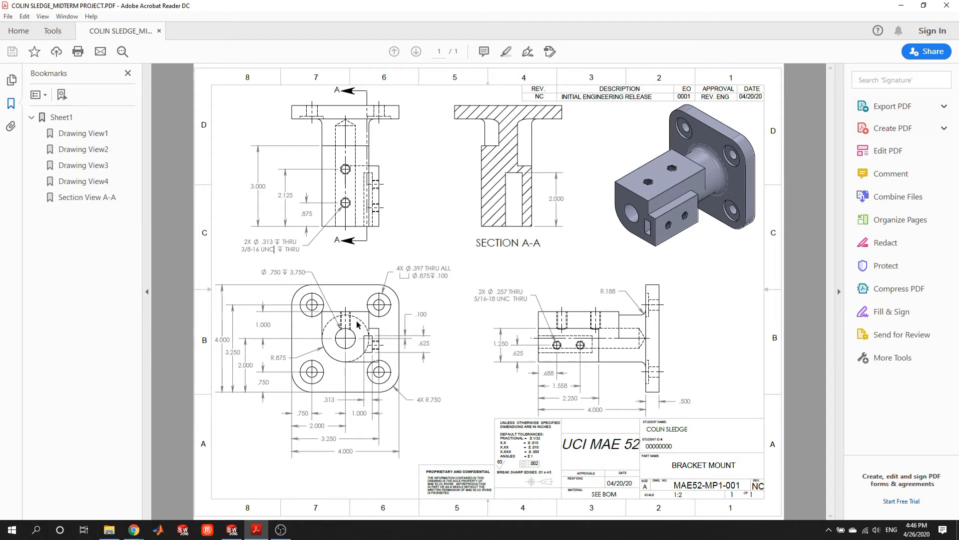
click(231, 530)
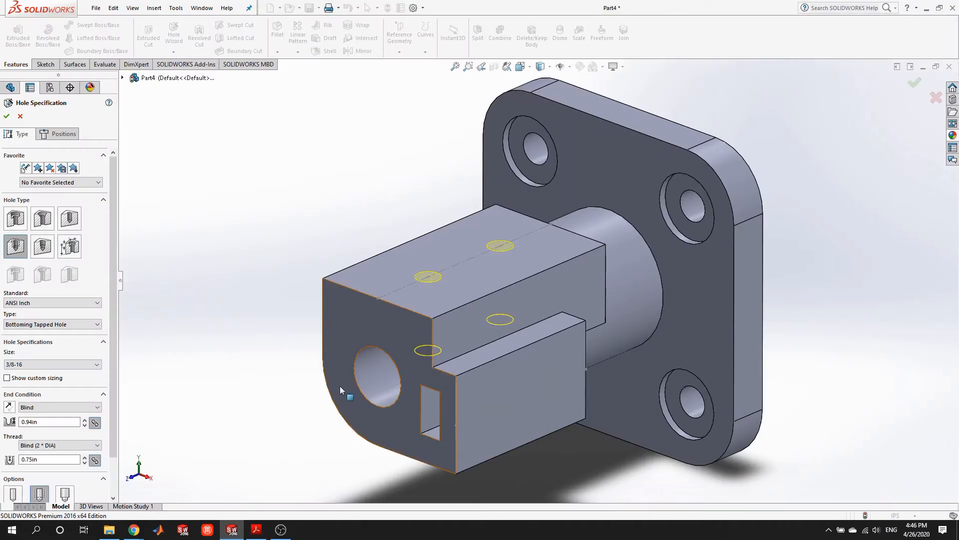
scroll(350, 380, down, 2)
middle_drag(370, 364, 391, 322)
scroll(391, 321, down, 3)
middle_drag(491, 404, 501, 398)
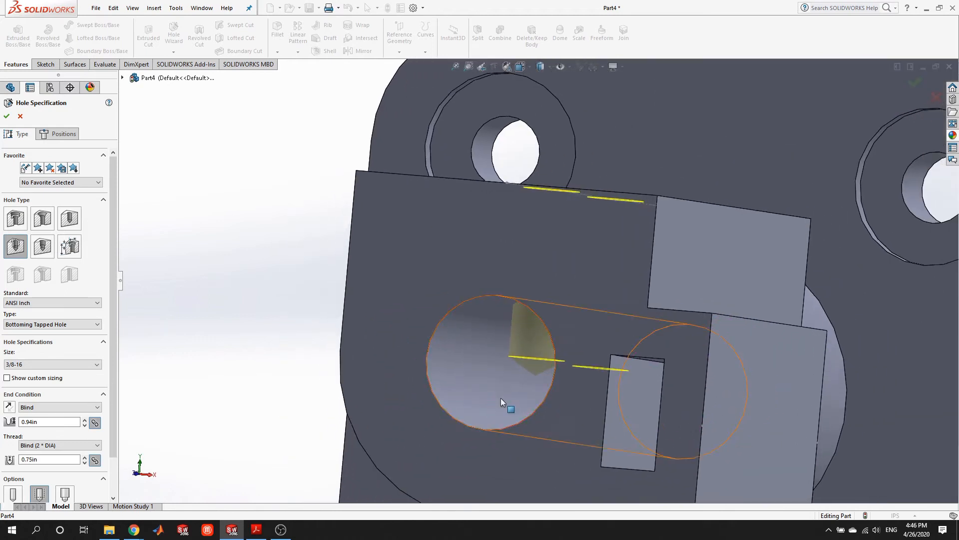
scroll(504, 398, up, 2)
middle_drag(513, 353, 520, 350)
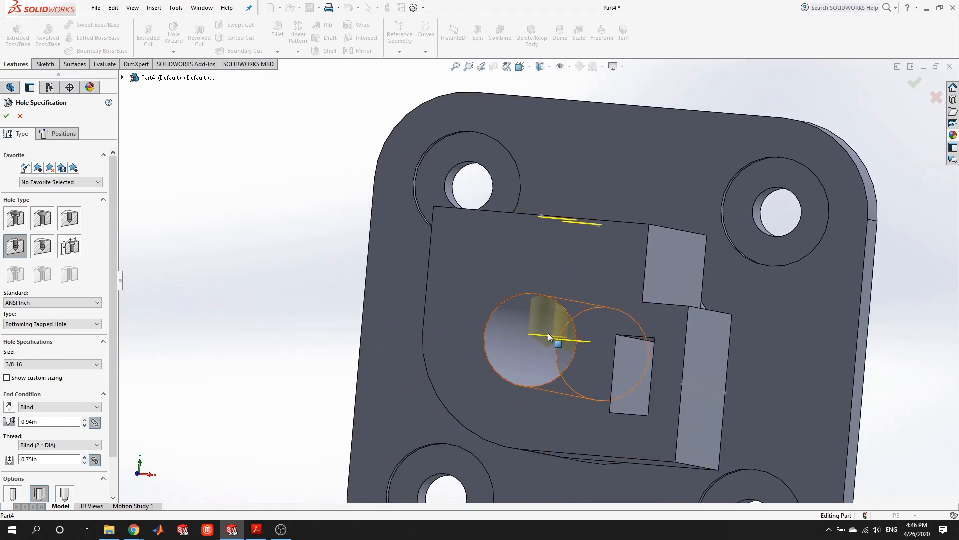
middle_drag(506, 350, 506, 345)
scroll(506, 345, down, 3)
scroll(547, 331, down, 1)
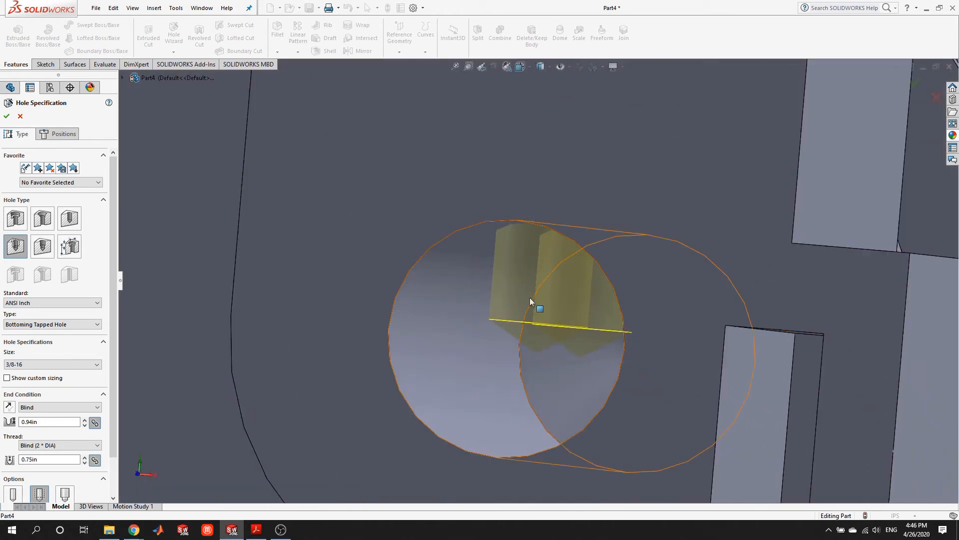
Set the end condition of the two 3/8-16 bottoming tapped holes to Up To Next and create the holes.
scroll(539, 278, up, 3)
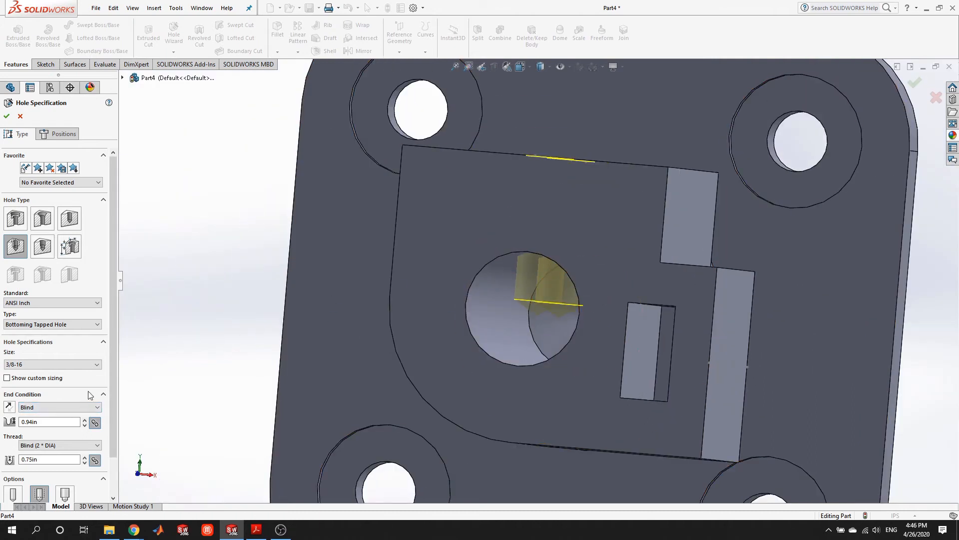
click(56, 413)
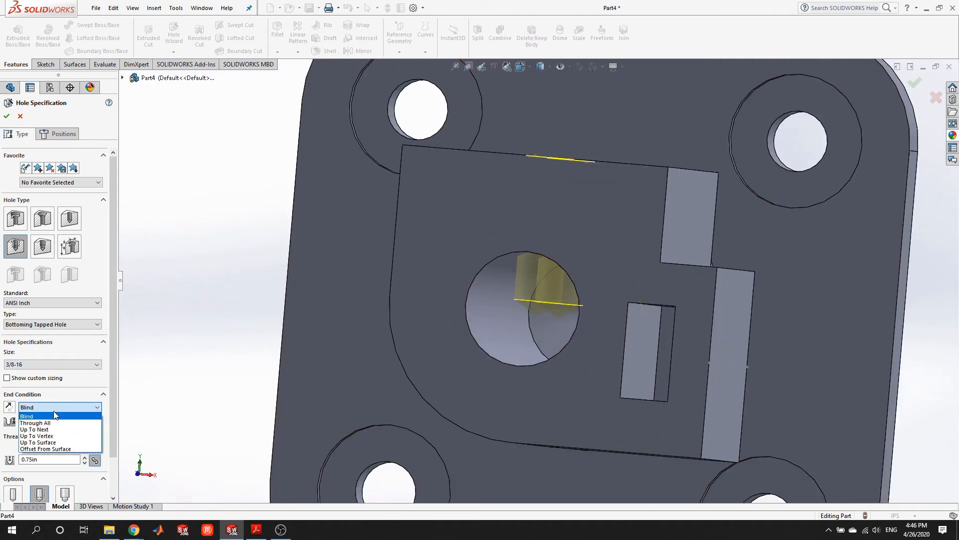
click(54, 430)
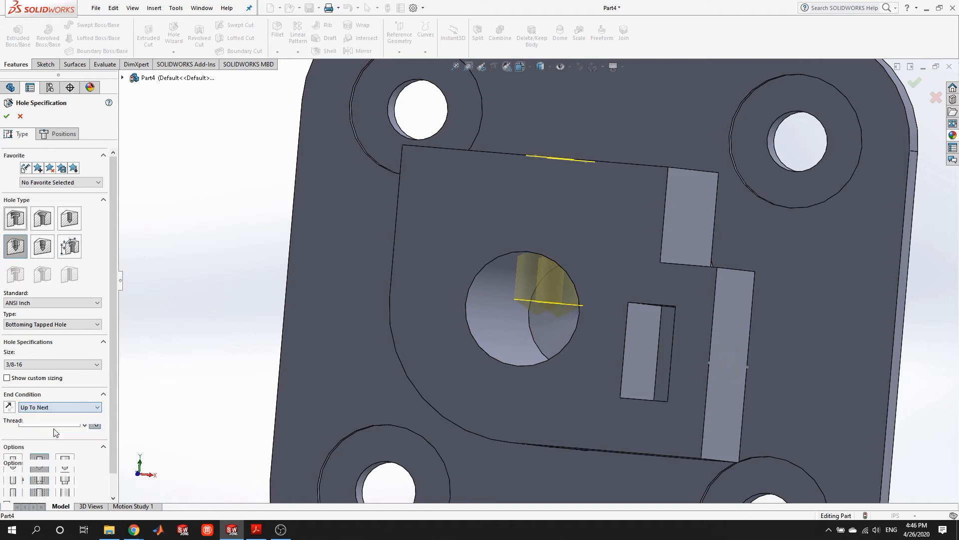
scroll(520, 250, down, 6)
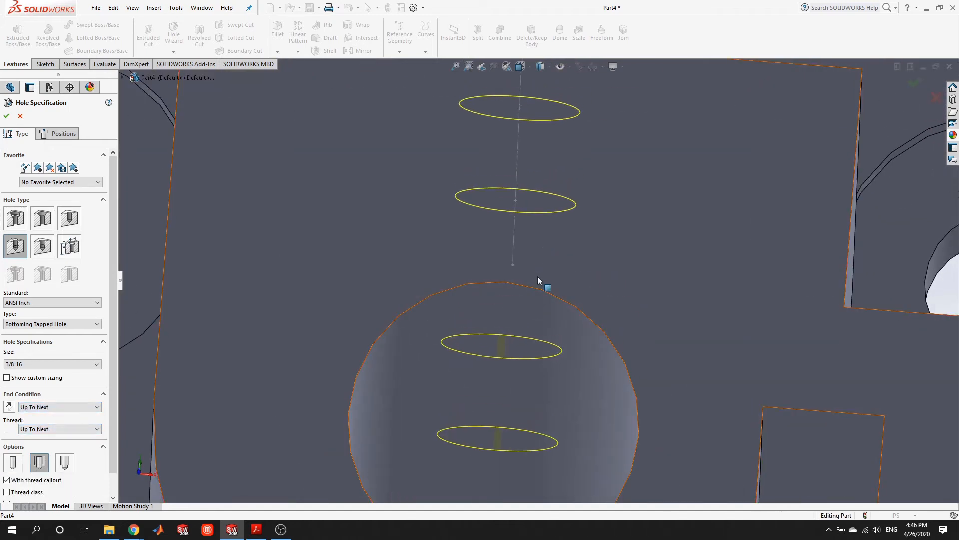
middle_drag(511, 334, 482, 397)
scroll(505, 358, up, 5)
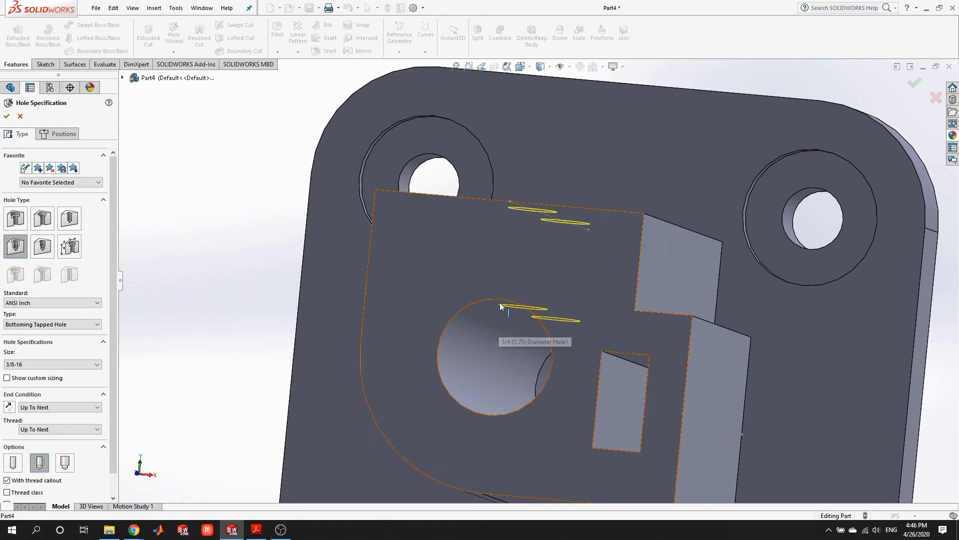
middle_drag(582, 235, 570, 293)
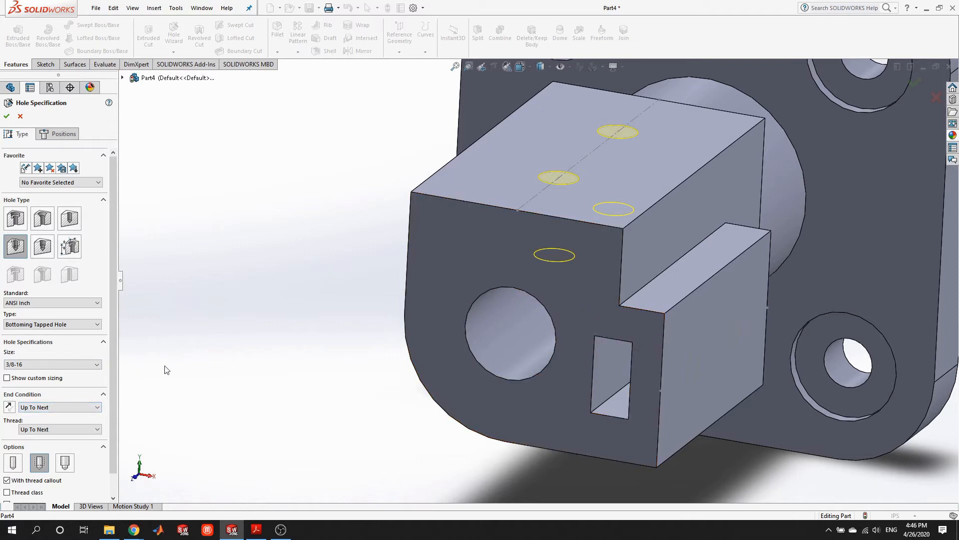
scroll(115, 343, down, 1)
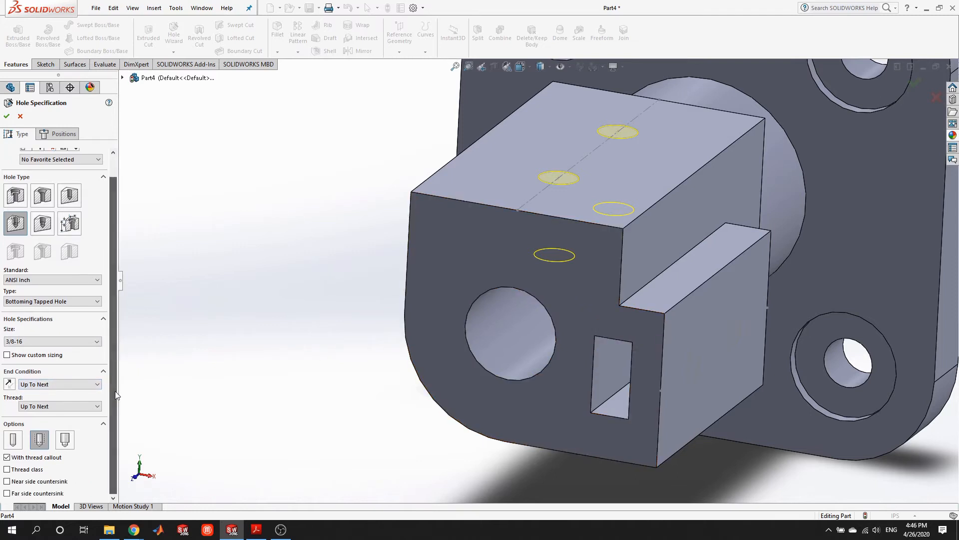
scroll(544, 319, down, 1)
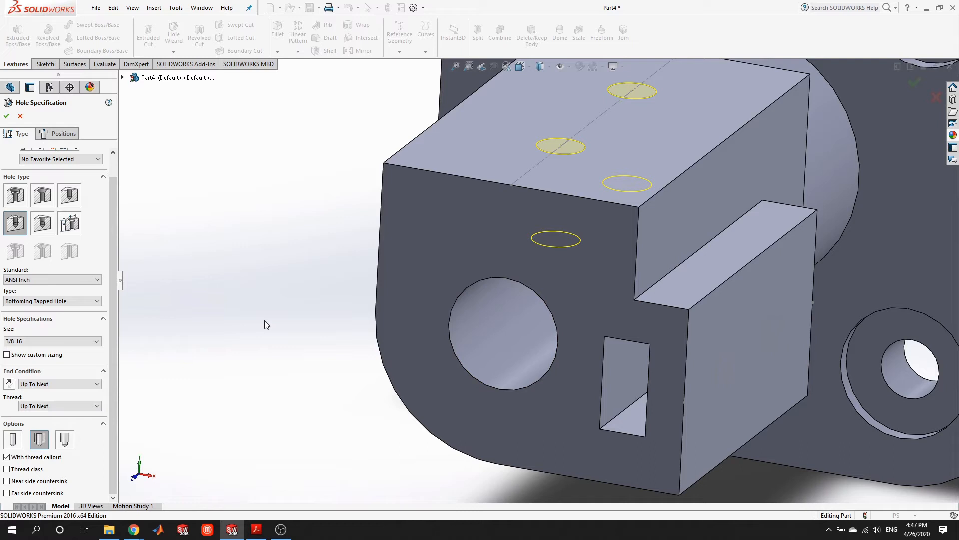
scroll(300, 278, up, 4)
scroll(676, 270, down, 1)
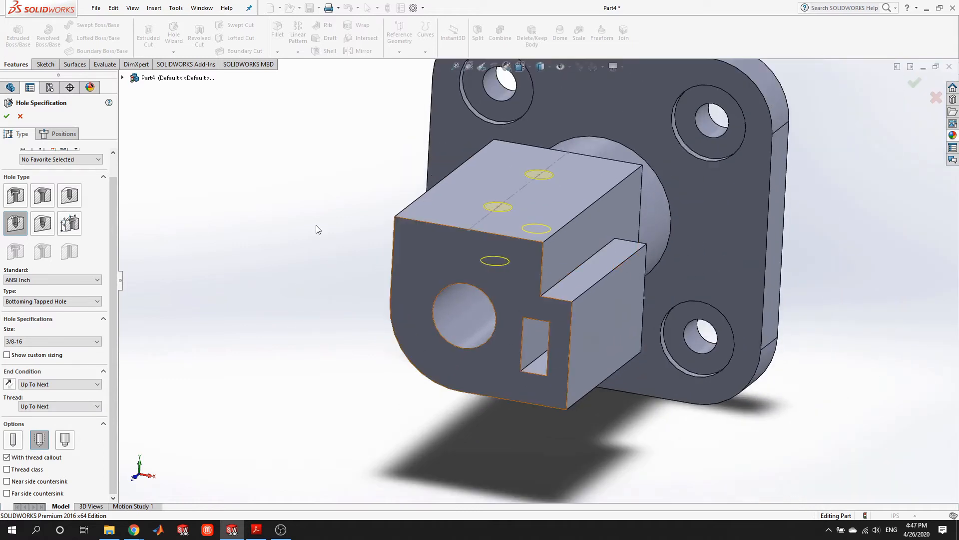
click(6, 116)
Inspect the two tapped holes in the upper block and the outer face of the side block.
scroll(529, 207, down, 6)
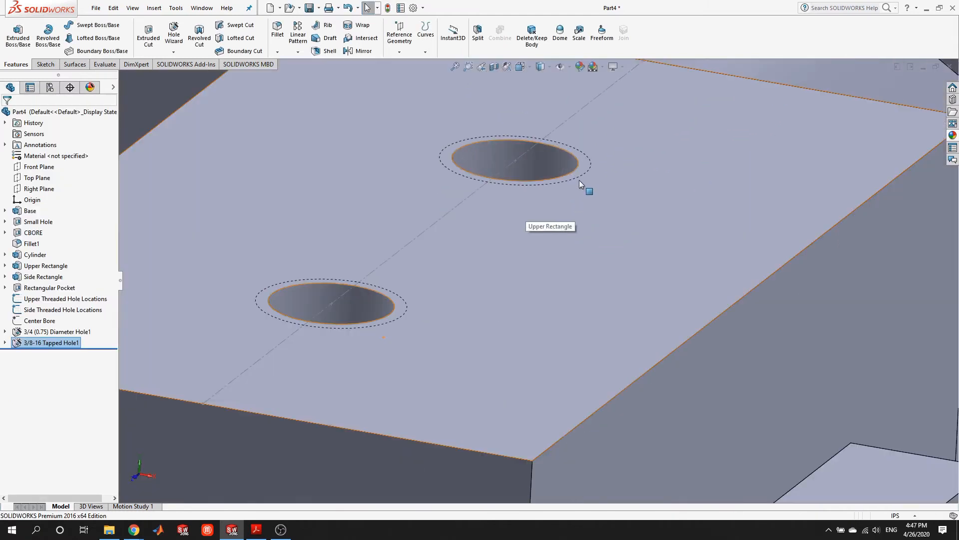
middle_drag(332, 285, 307, 334)
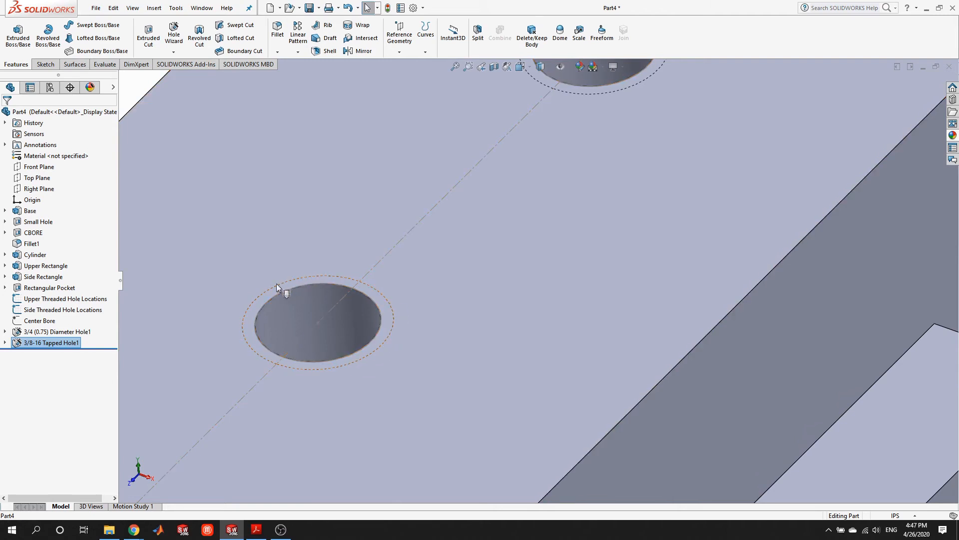
scroll(514, 232, up, 5)
scroll(622, 222, down, 2)
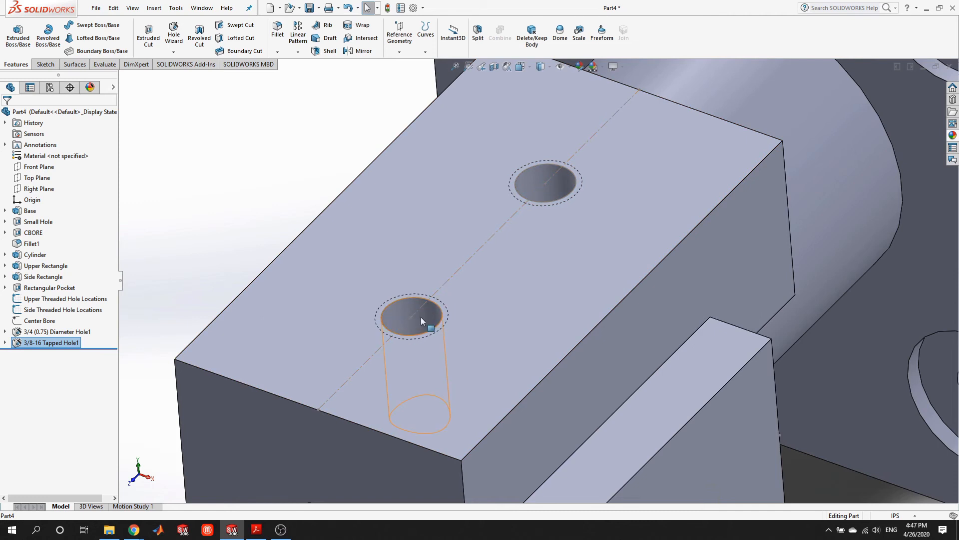
scroll(421, 317, up, 5)
scroll(609, 313, down, 7)
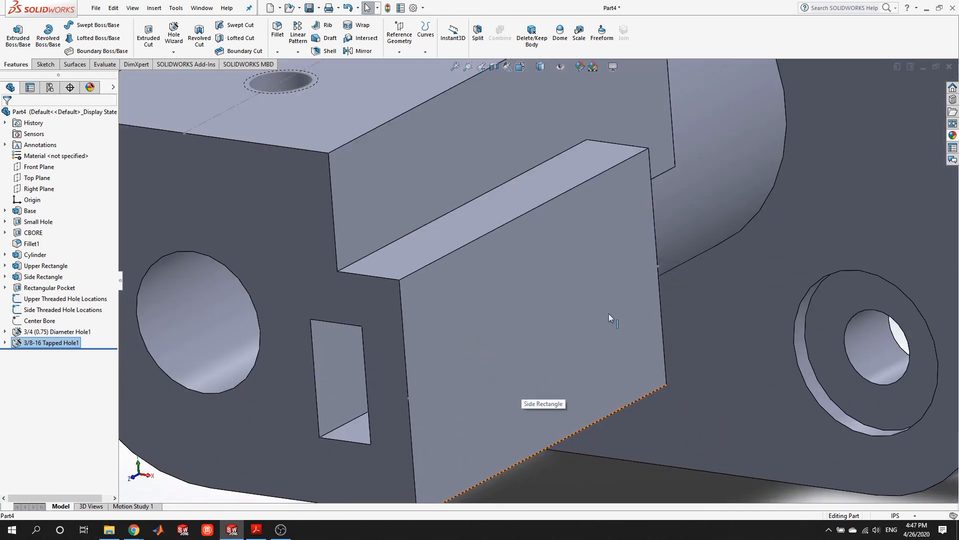
scroll(553, 329, up, 4)
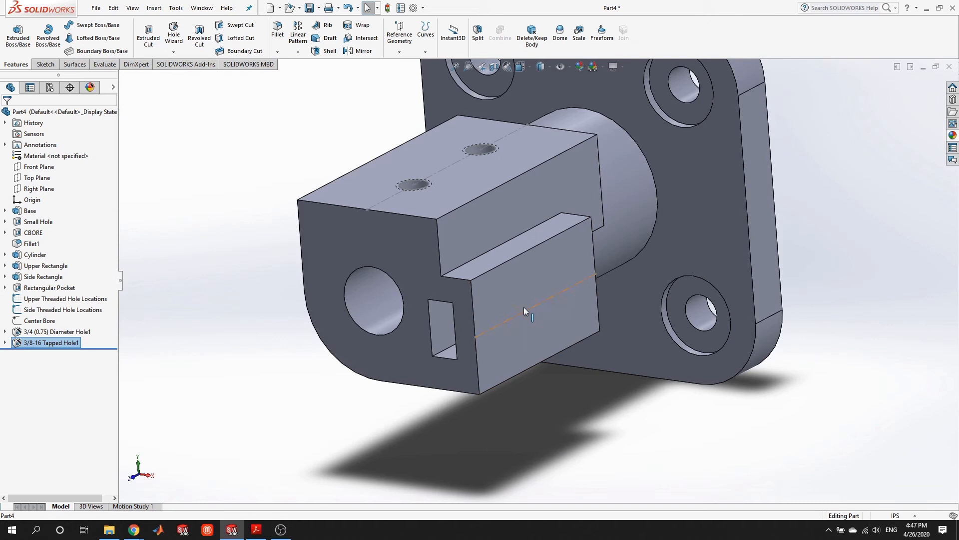
Start another Hole Wizard tapped hole with a 3D sketch and place two holes at the side block's threaded hole location points.
click(173, 34)
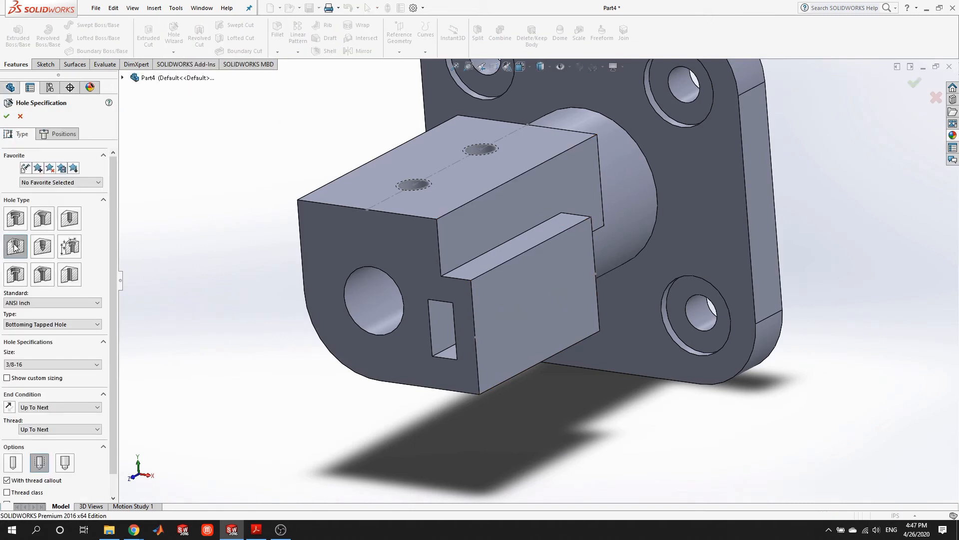
click(58, 133)
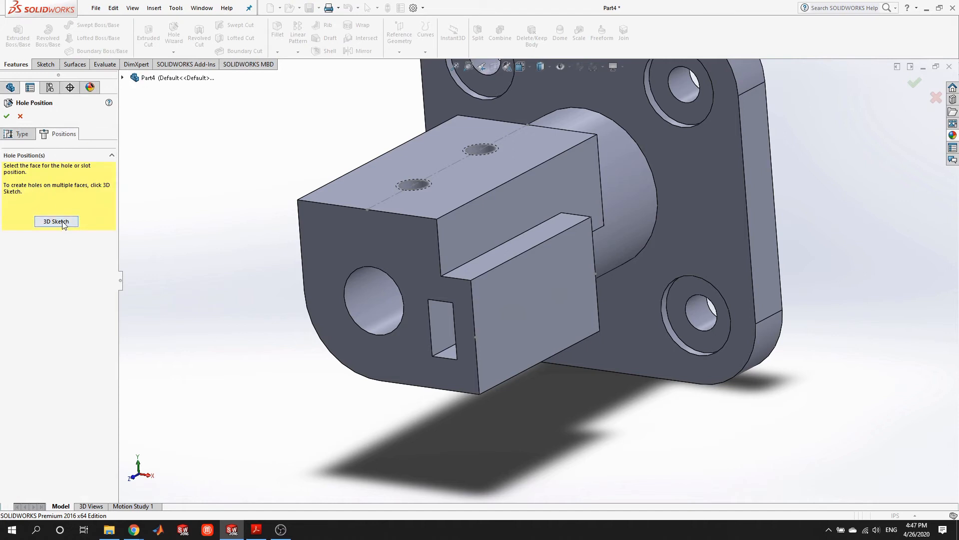
click(500, 325)
scroll(500, 325, down, 5)
click(557, 338)
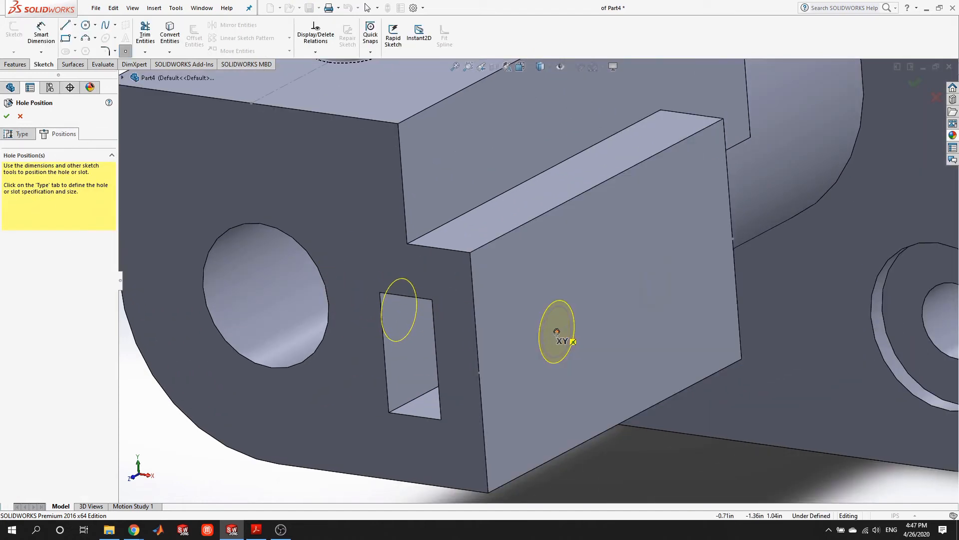
click(655, 281)
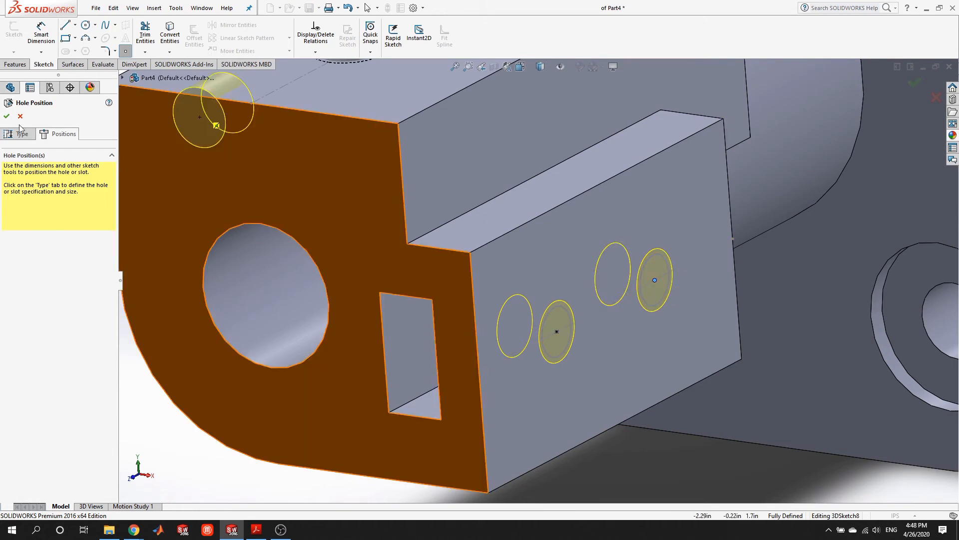
Check the side hole callout in the PDF drawing and set the tapped hole size to 5/16-18.
click(22, 134)
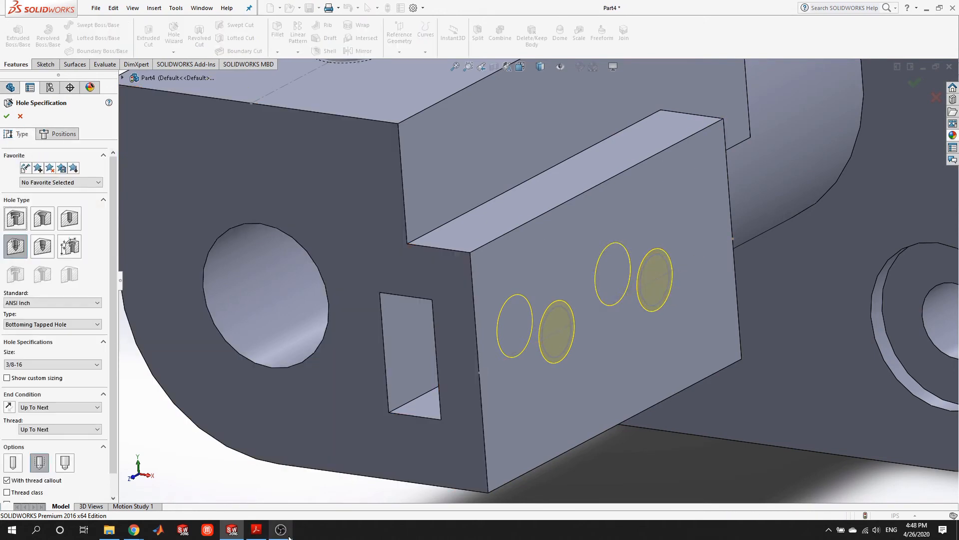
click(256, 529)
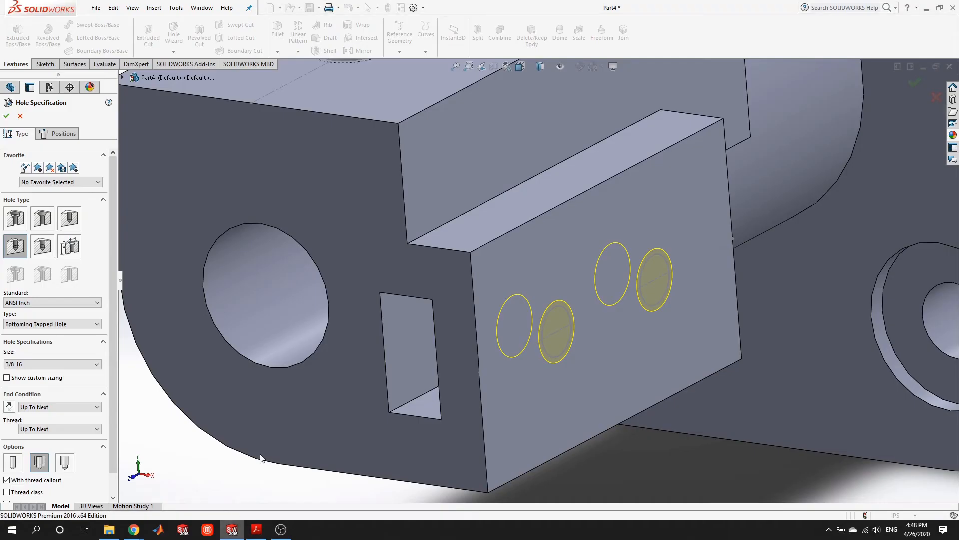
click(232, 530)
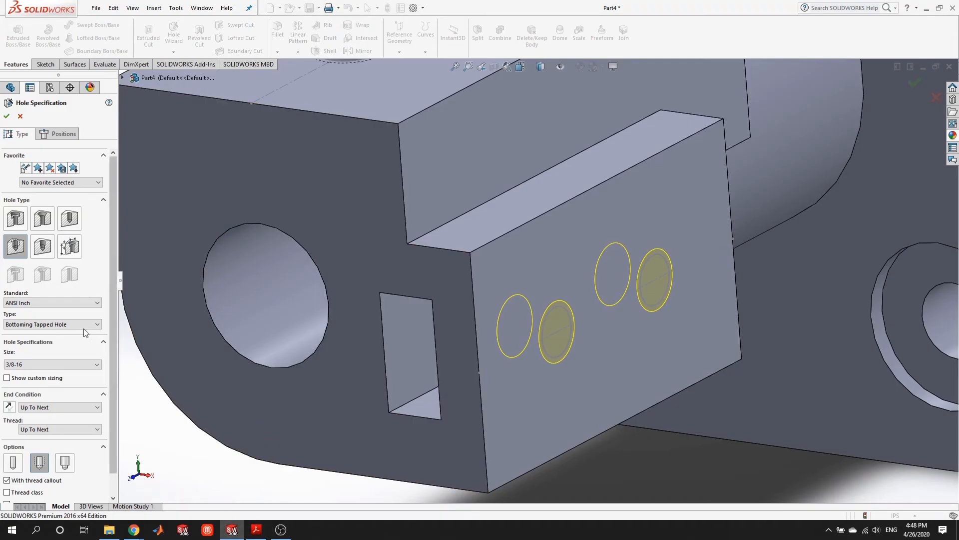
click(55, 364)
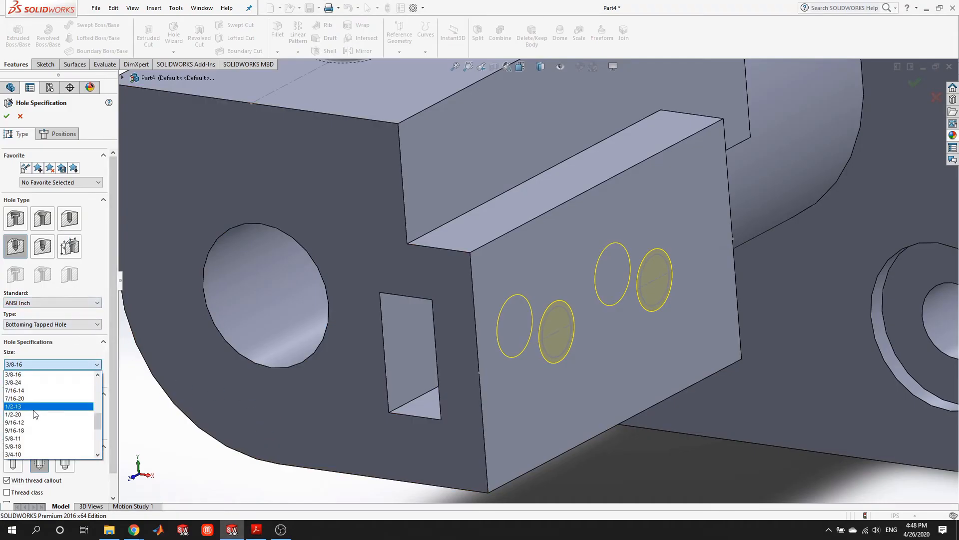
scroll(30, 438, up, 2)
click(25, 408)
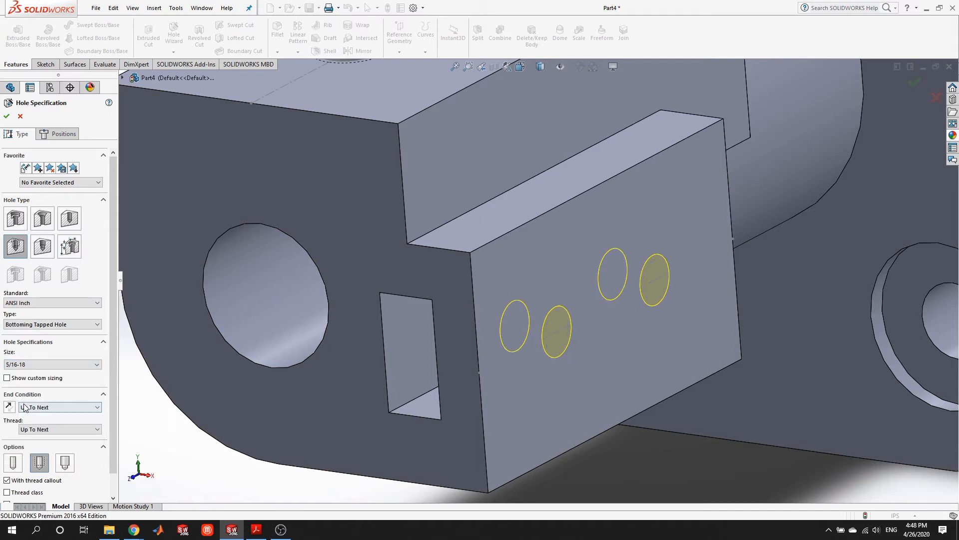
Recheck the side holes against the PDF drawing and create the two 5/16-18 bottoming tapped holes.
middle_drag(525, 326, 475, 325)
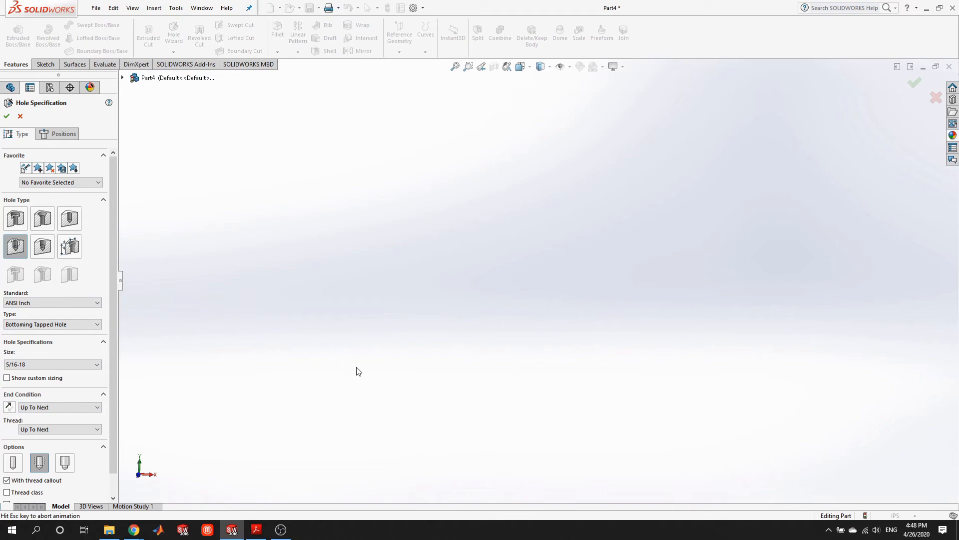
click(257, 530)
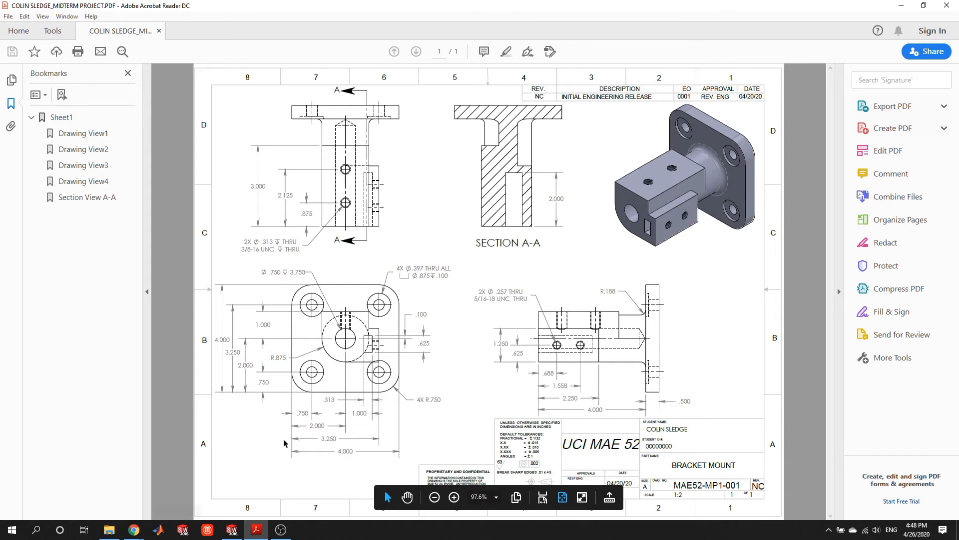
click(232, 530)
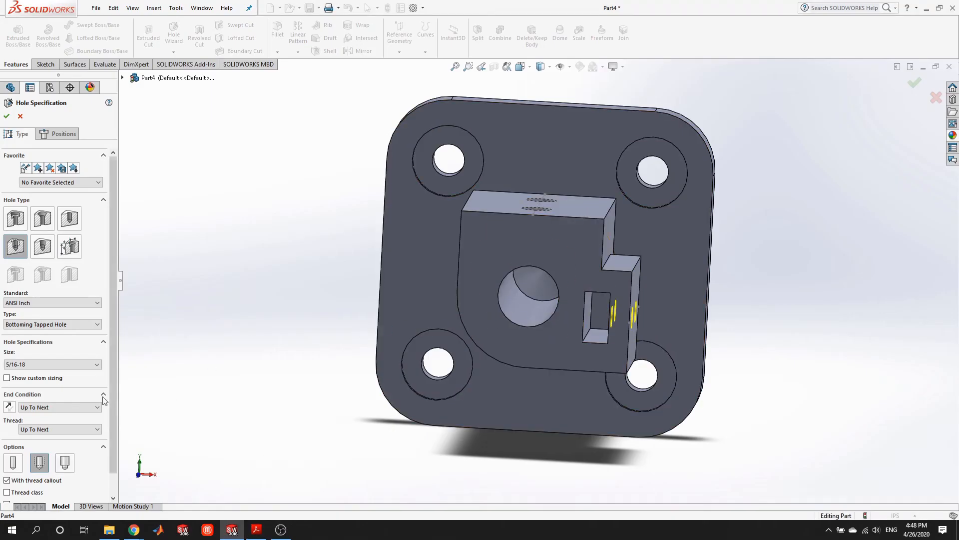
scroll(112, 364, down, 1)
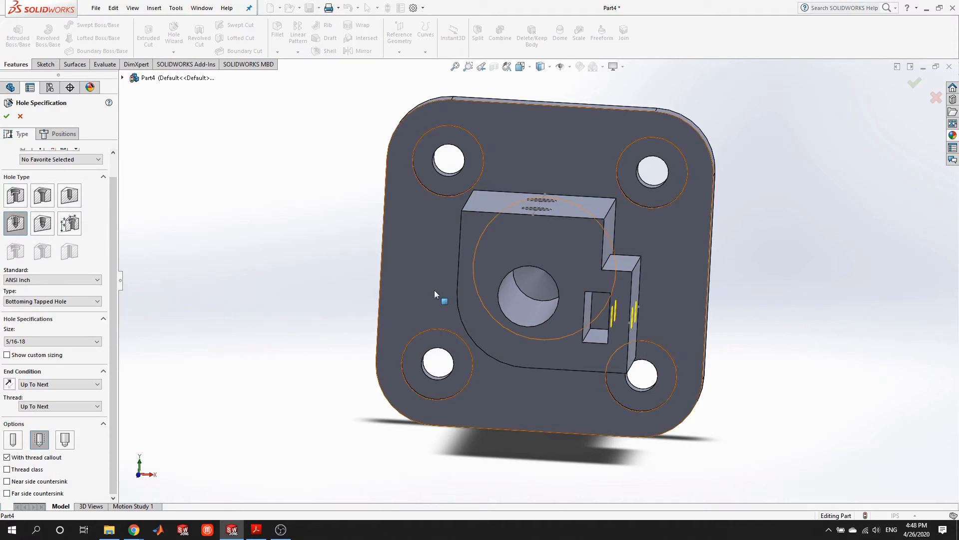
click(7, 115)
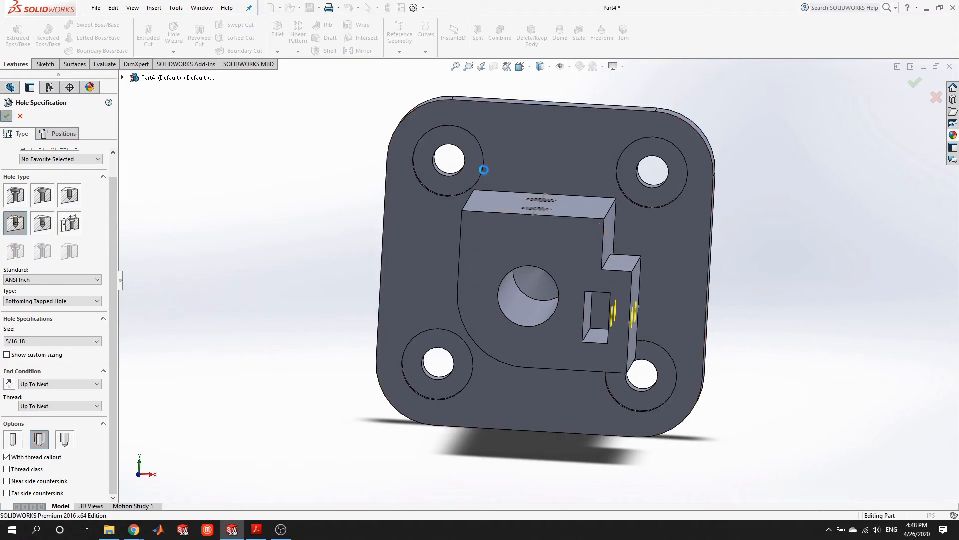
Hide the Side Threaded Hole Locations and Upper Threaded Hole Locations sketches.
middle_drag(708, 292, 631, 324)
scroll(544, 257, down, 5)
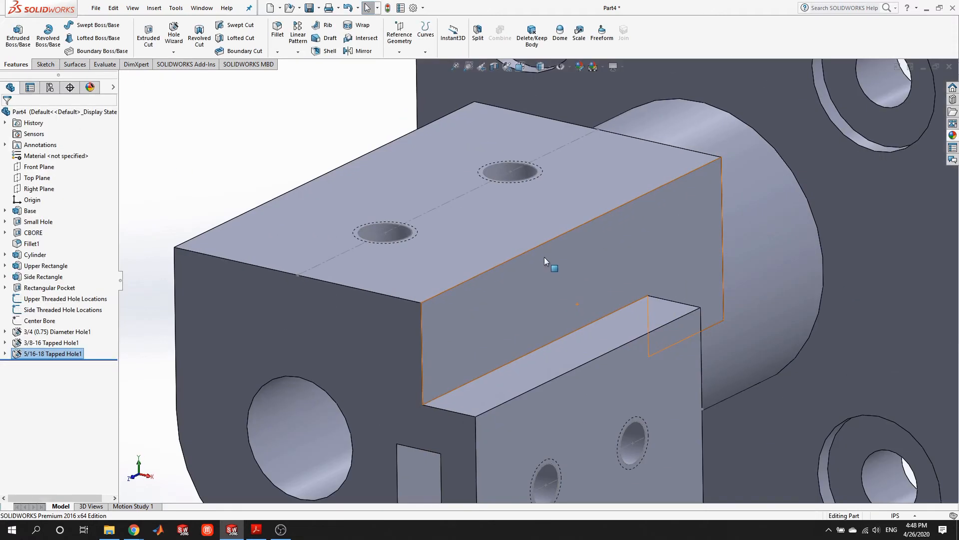
scroll(550, 249, up, 3)
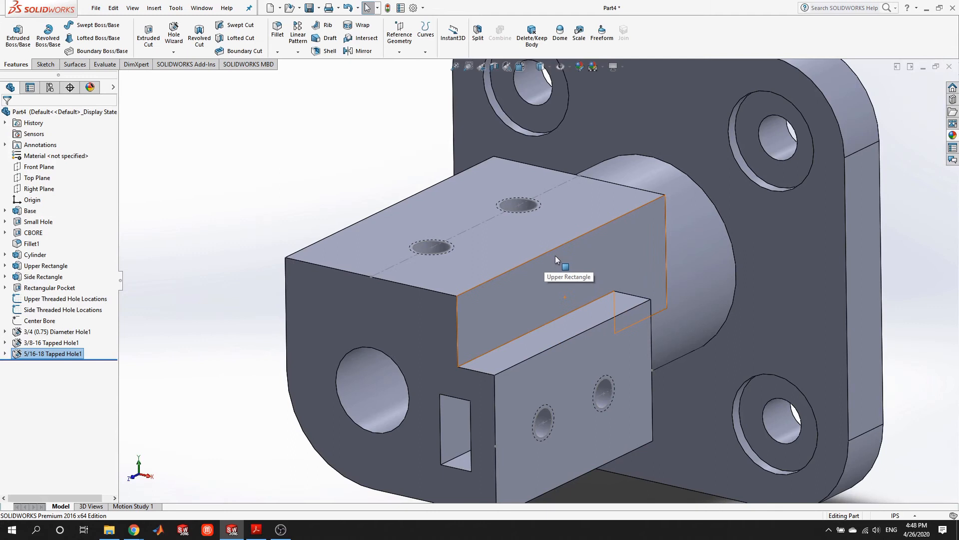
click(41, 298)
click(45, 310)
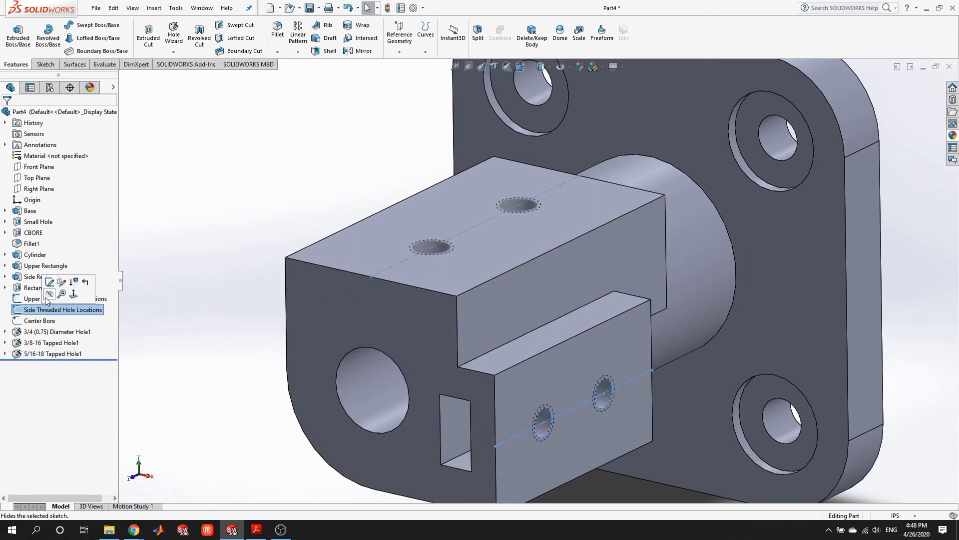
click(51, 295)
right_click(41, 299)
click(46, 285)
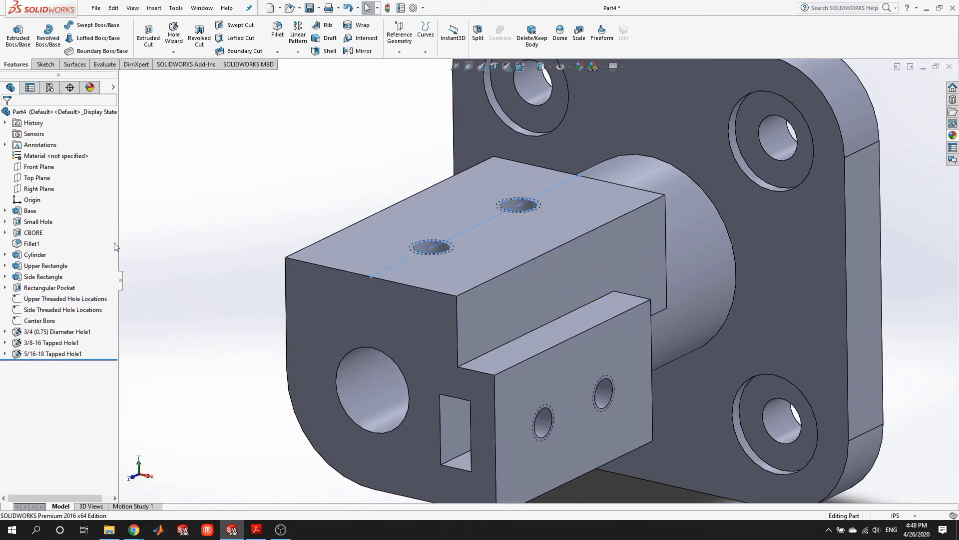
Compare the whole bracket model with the bracket mount drawing in Adobe Acrobat Reader, returning to SOLIDWORKS.
scroll(549, 240, up, 5)
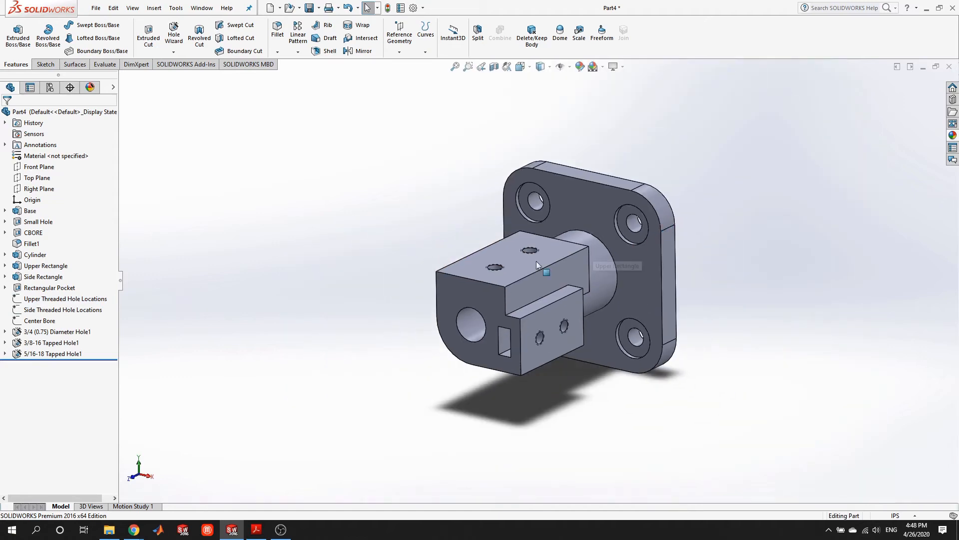
click(256, 529)
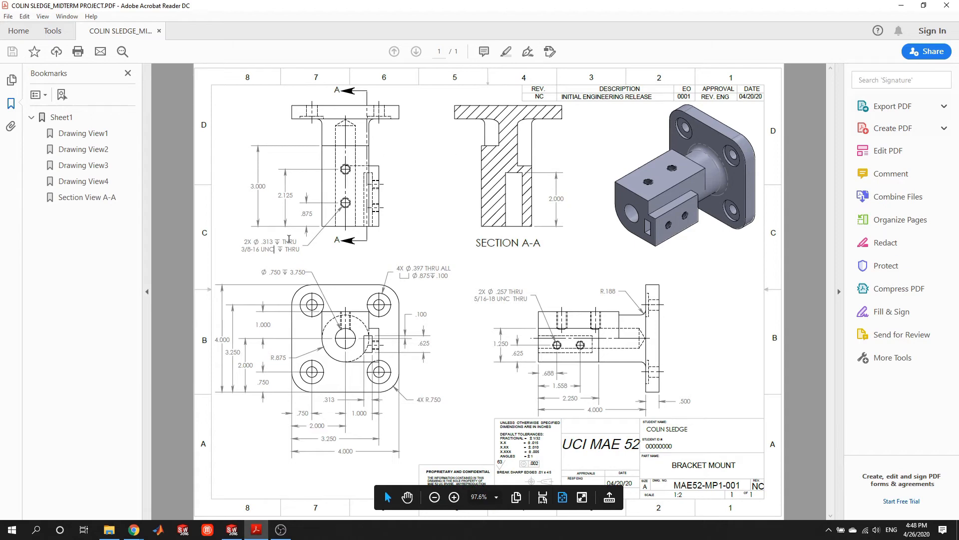
click(232, 530)
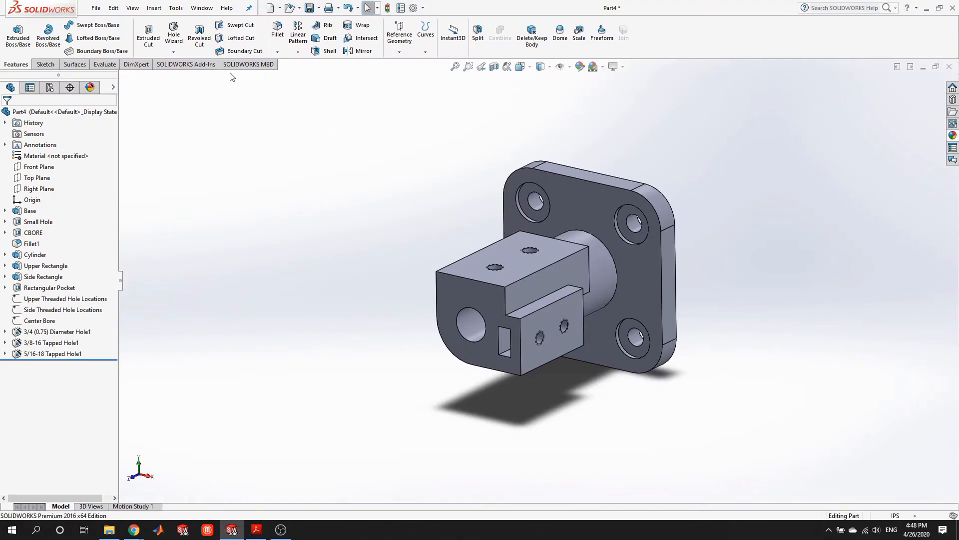
Fillet the circular edge where the cylinder meets the base plate with a 0.1875 in radius.
click(278, 30)
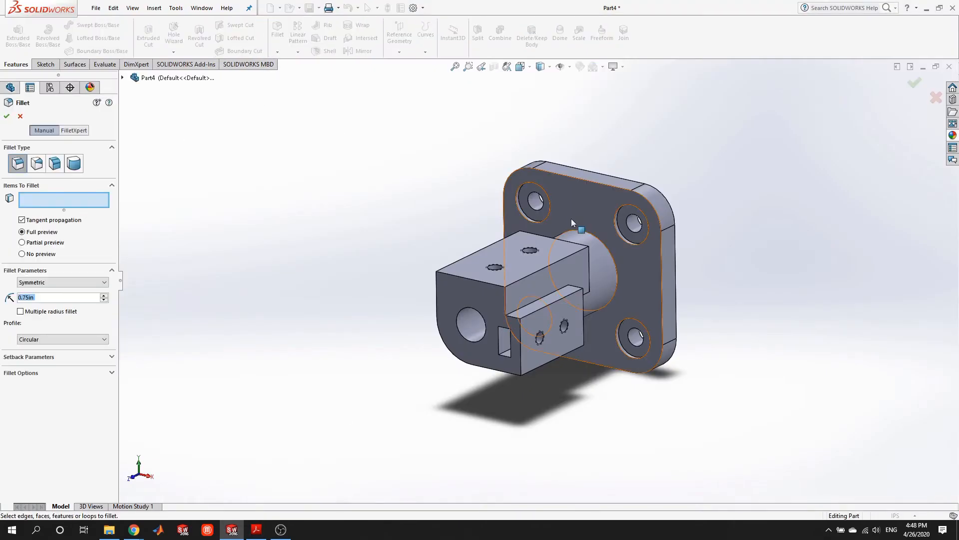
click(593, 236)
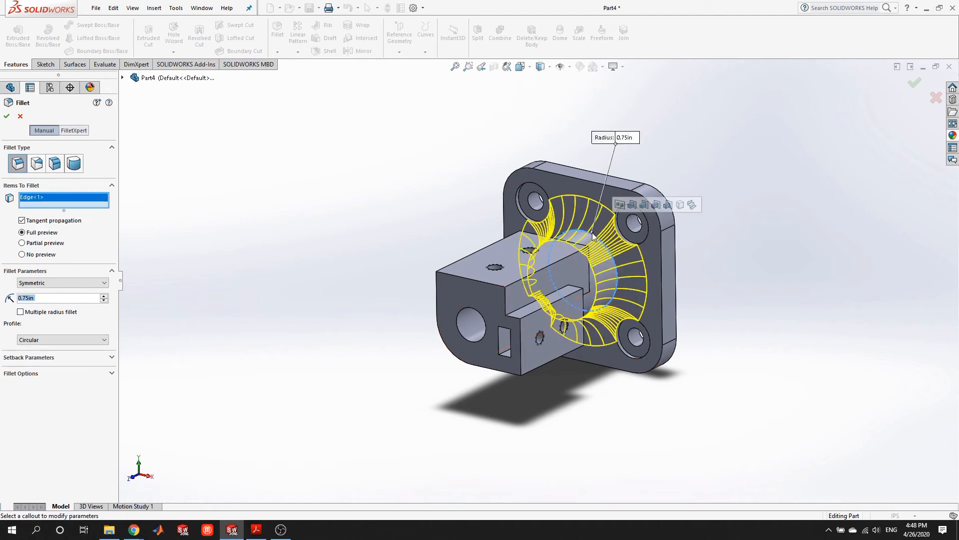
click(53, 300)
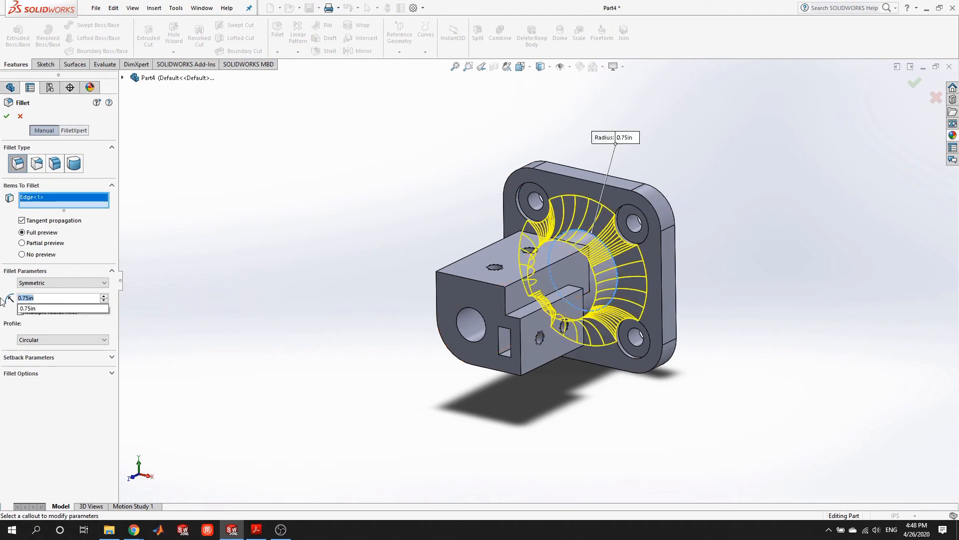
text(0.1875)
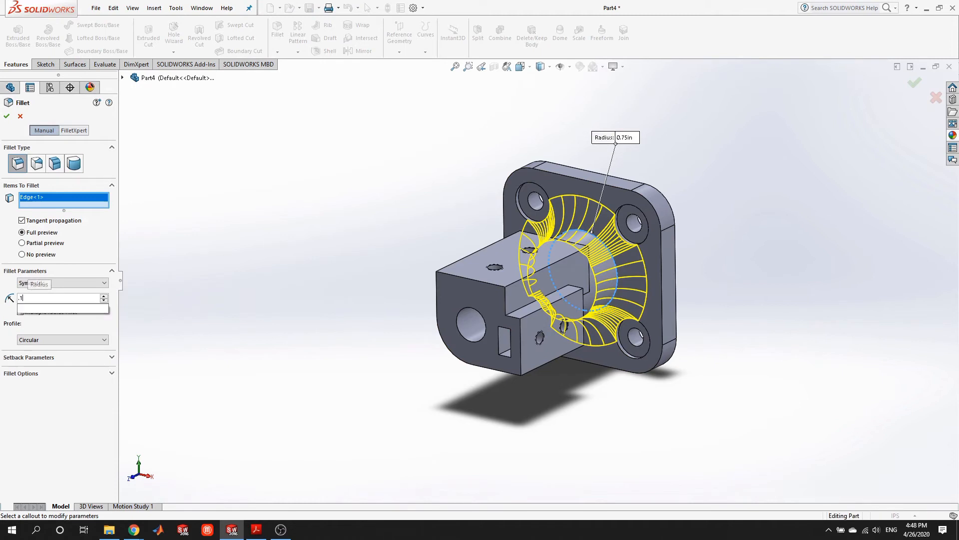
key(Return)
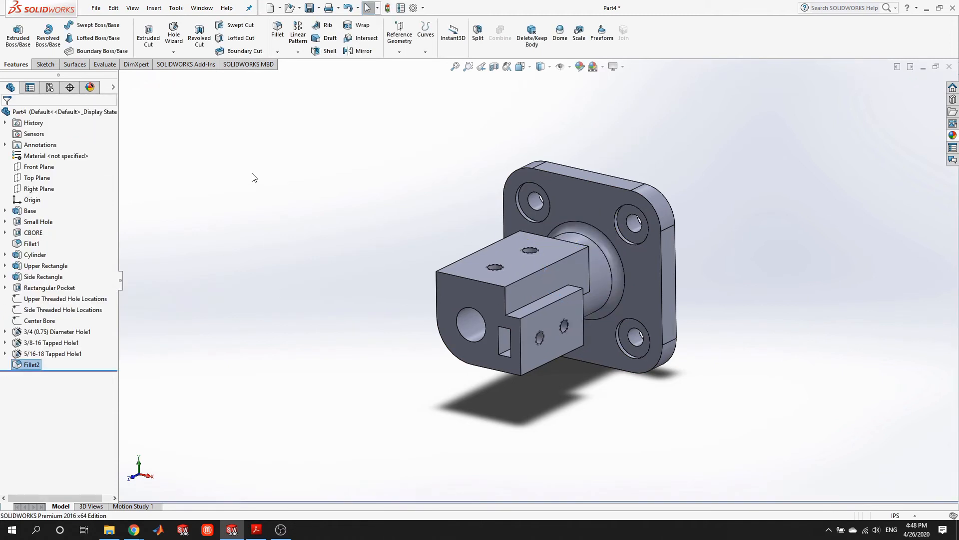
Orient the bracket isometrically and compare it with the bracket mount drawing in Adobe Acrobat Reader, returning to SOLIDWORKS for a closer look.
scroll(451, 191, down, 3)
scroll(550, 279, up, 3)
mouse_move(687, 378)
middle_down()
mouse_move(712, 377)
mouse_move(682, 379)
middle_up()
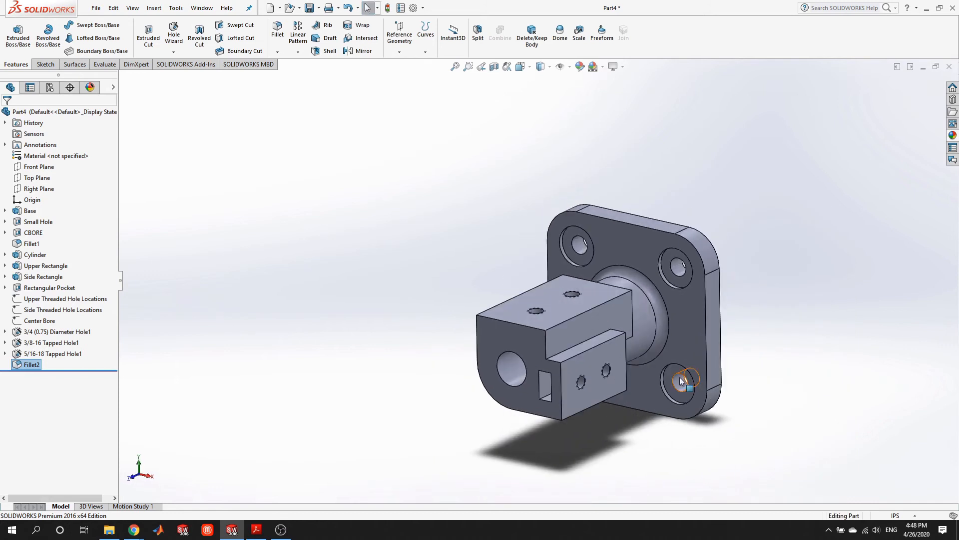
key(space)
click(369, 8)
click(379, 20)
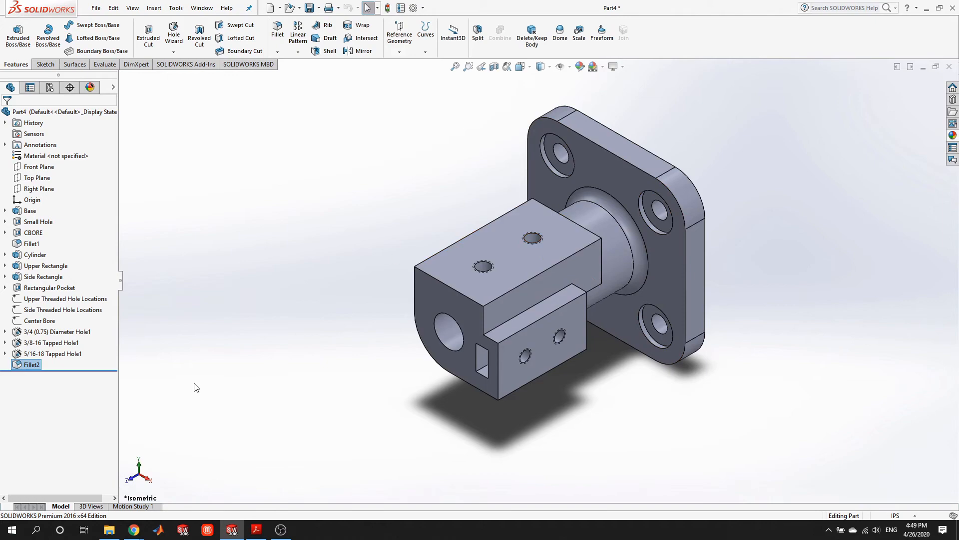
click(256, 530)
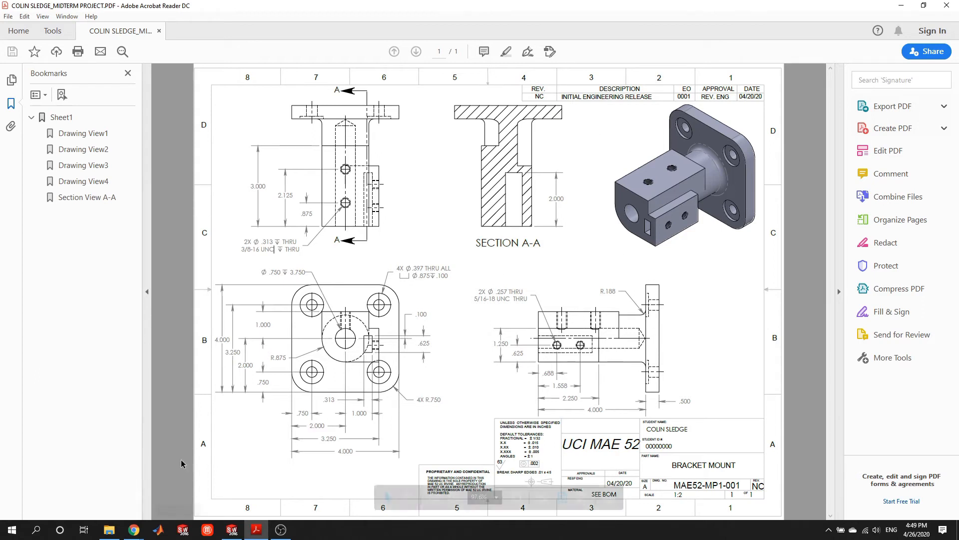
click(232, 529)
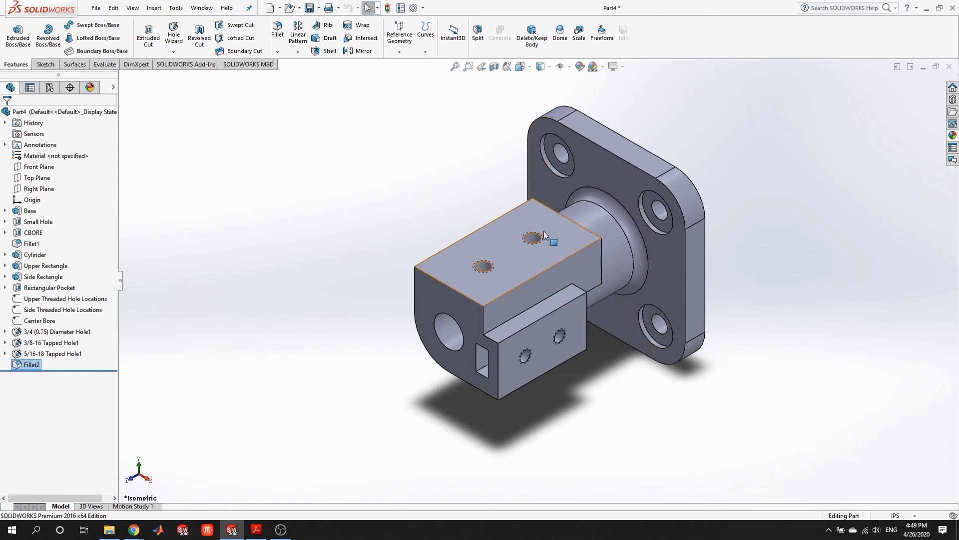
scroll(501, 281, down, 3)
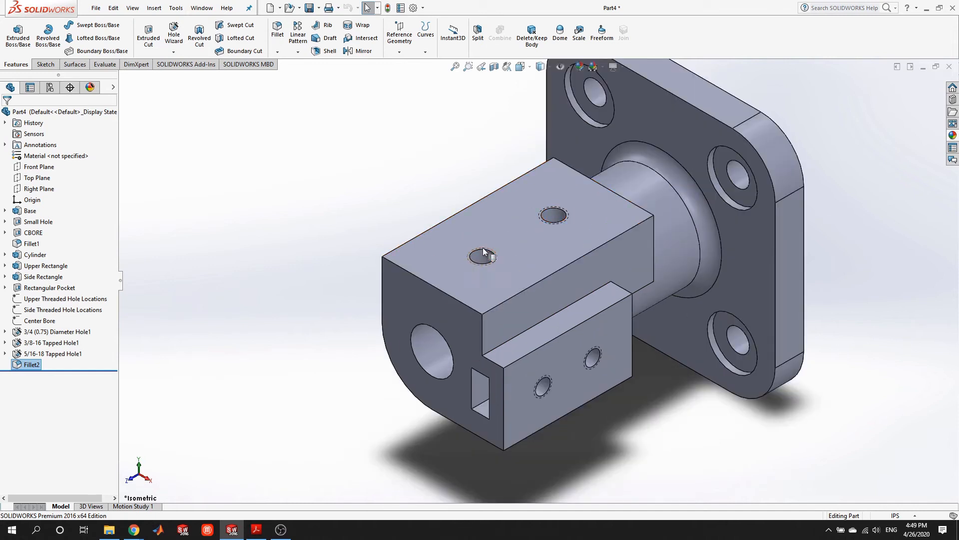
scroll(538, 278, up, 3)
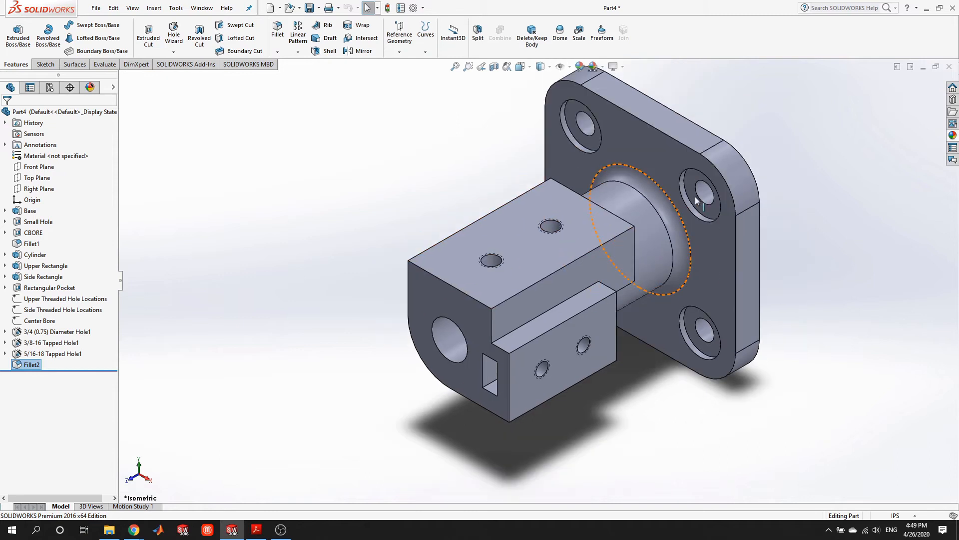
scroll(572, 115, down, 1)
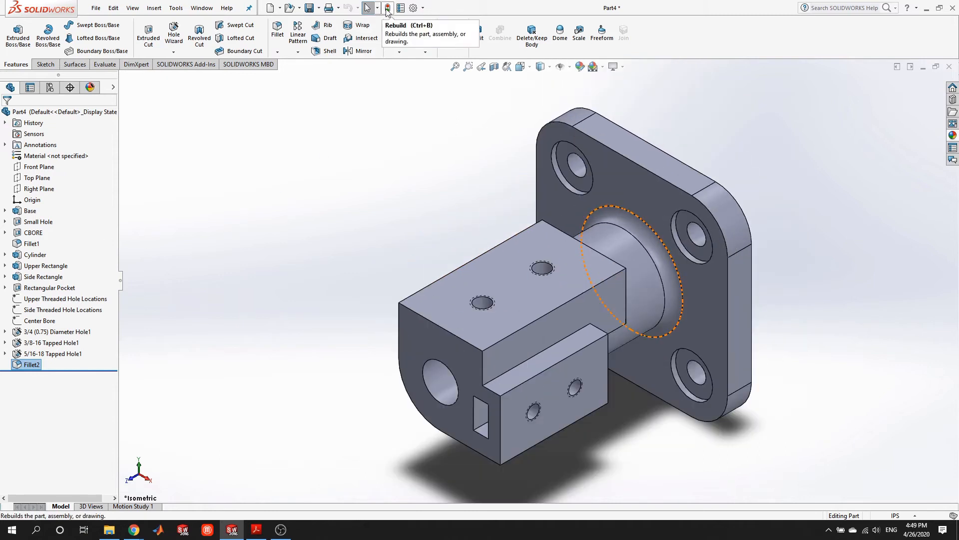
Enable shaded cosmetic threads in the document's detailing properties.
click(414, 8)
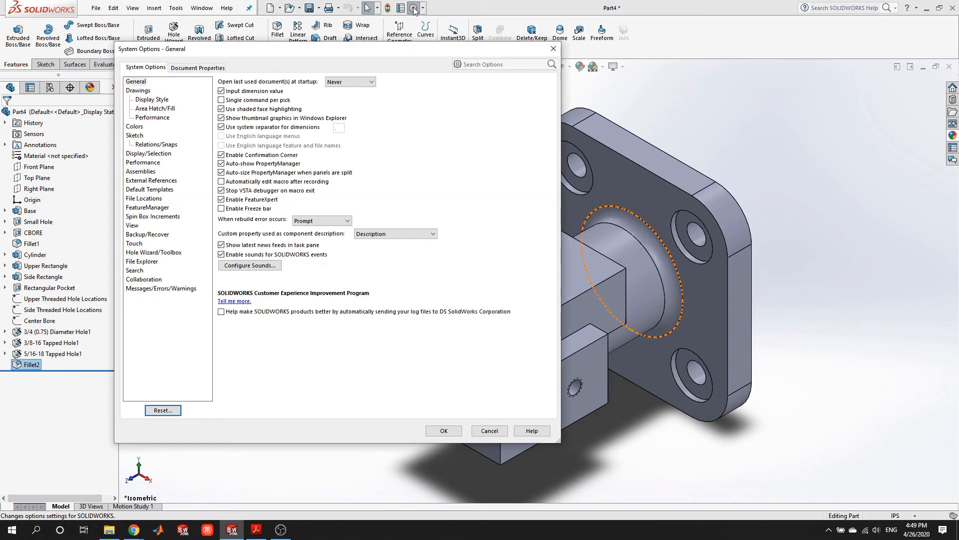
click(199, 69)
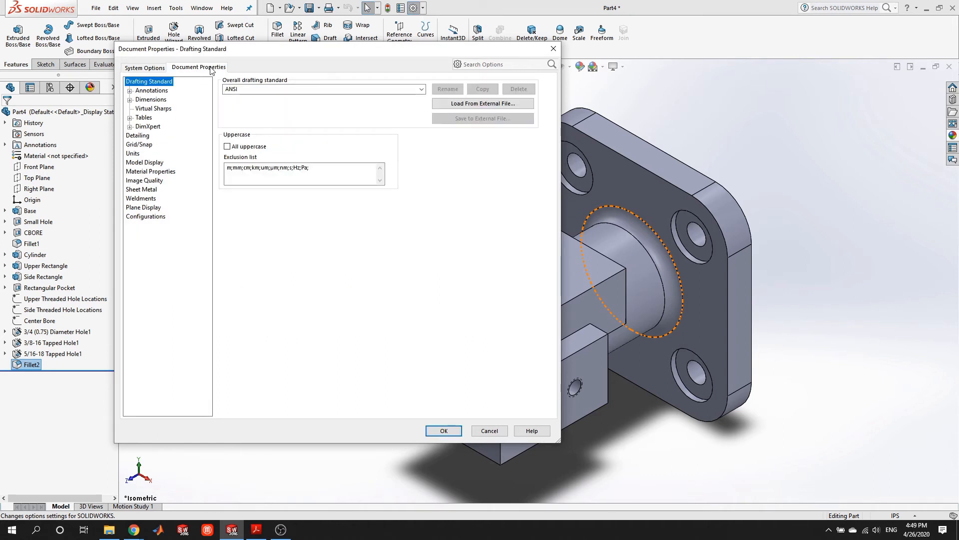
click(137, 136)
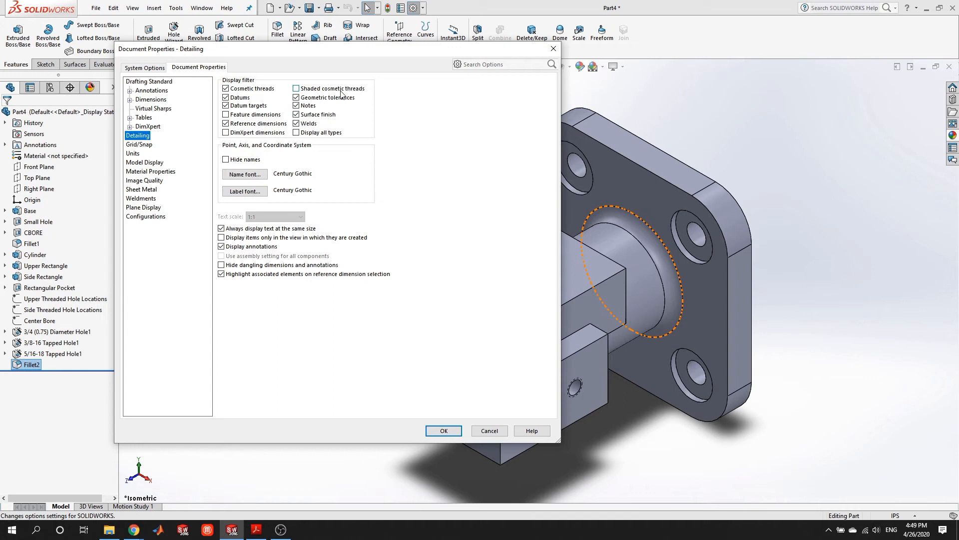
click(296, 91)
click(450, 432)
click(401, 454)
Section the bracket along the Right Plane to examine the threads in the upper tapped holes, and close the section view.
scroll(488, 320, down, 5)
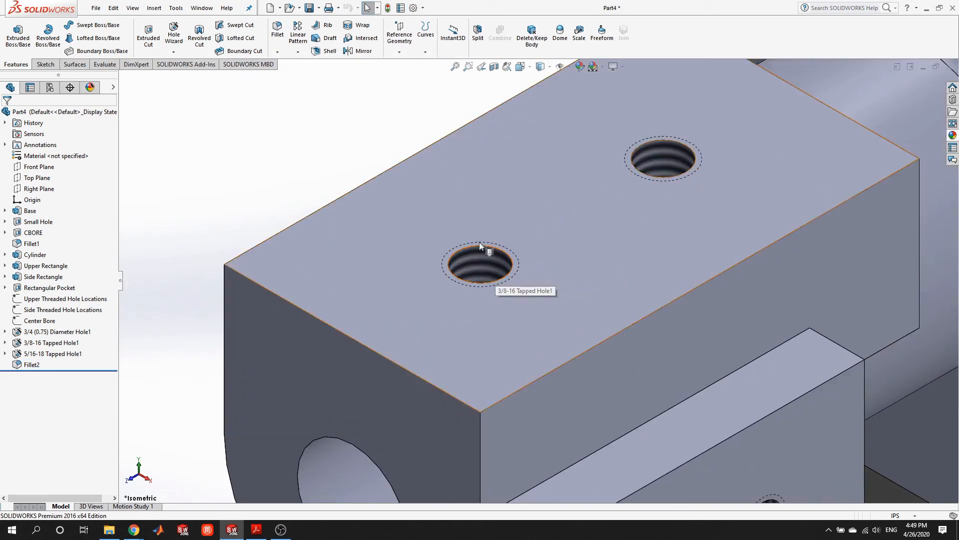
click(494, 67)
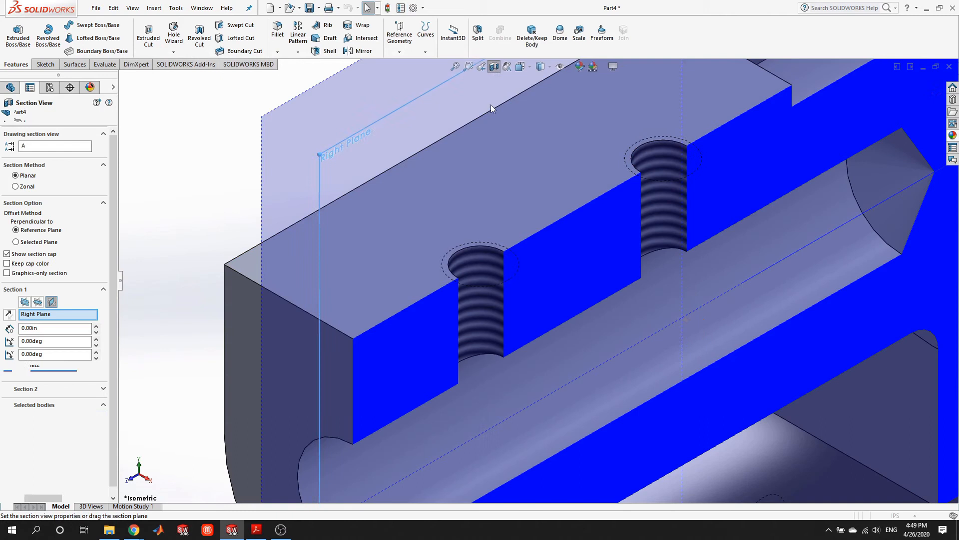
click(9, 118)
scroll(516, 308, down, 8)
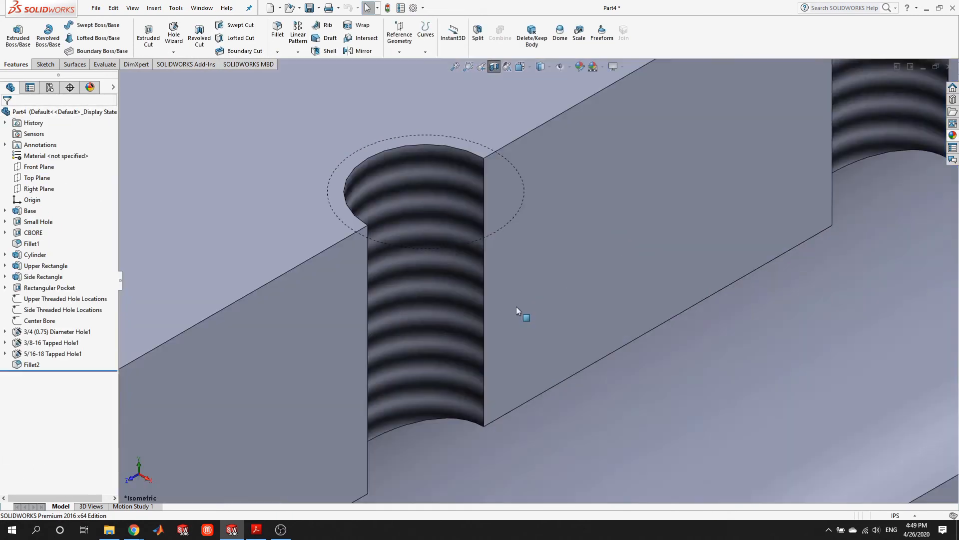
scroll(444, 155, up, 3)
middle_drag(451, 185, 452, 289)
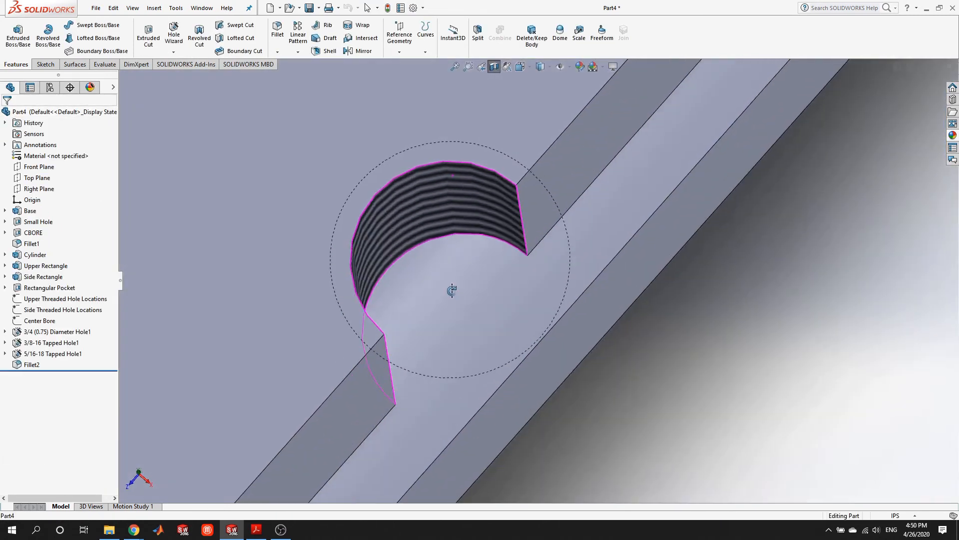
scroll(441, 209, down, 6)
scroll(441, 205, up, 3)
middle_drag(441, 205, 439, 120)
scroll(501, 167, up, 4)
middle_drag(564, 285, 550, 268)
scroll(542, 283, up, 3)
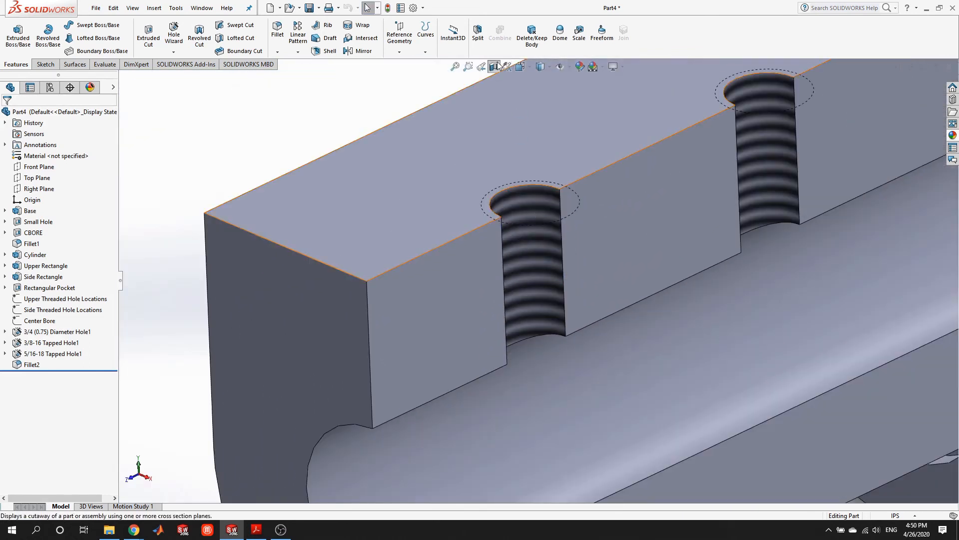
scroll(681, 286, up, 6)
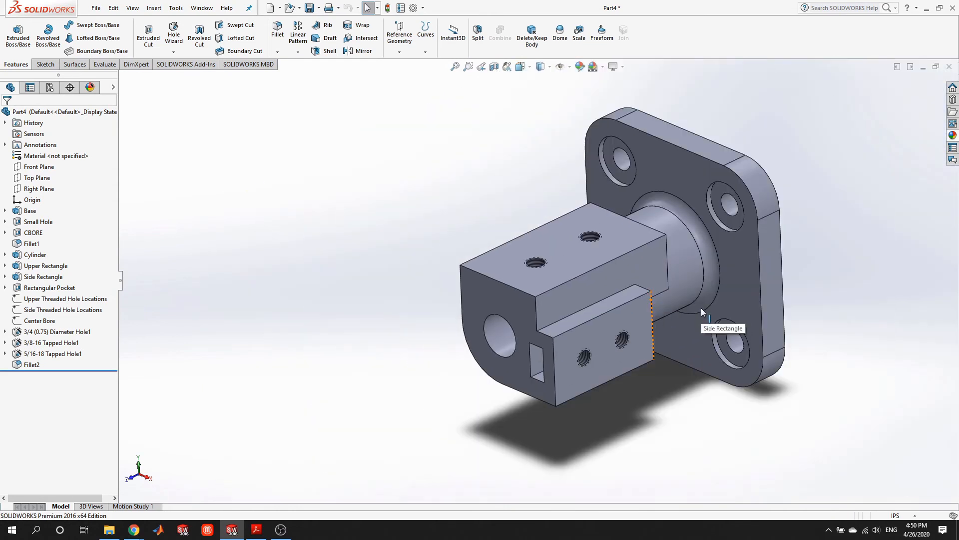
Return the whole bracket to the isometric view.
key(space)
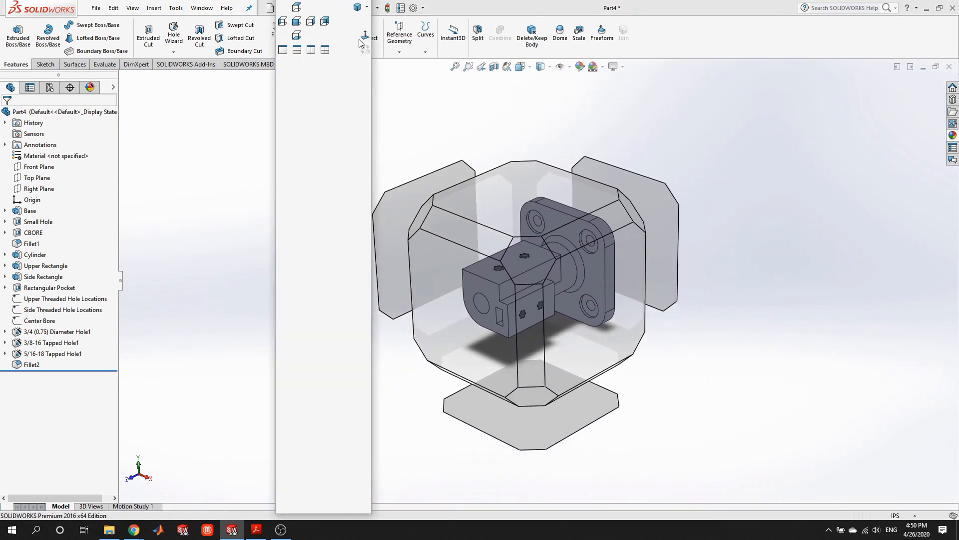
click(550, 206)
key(space)
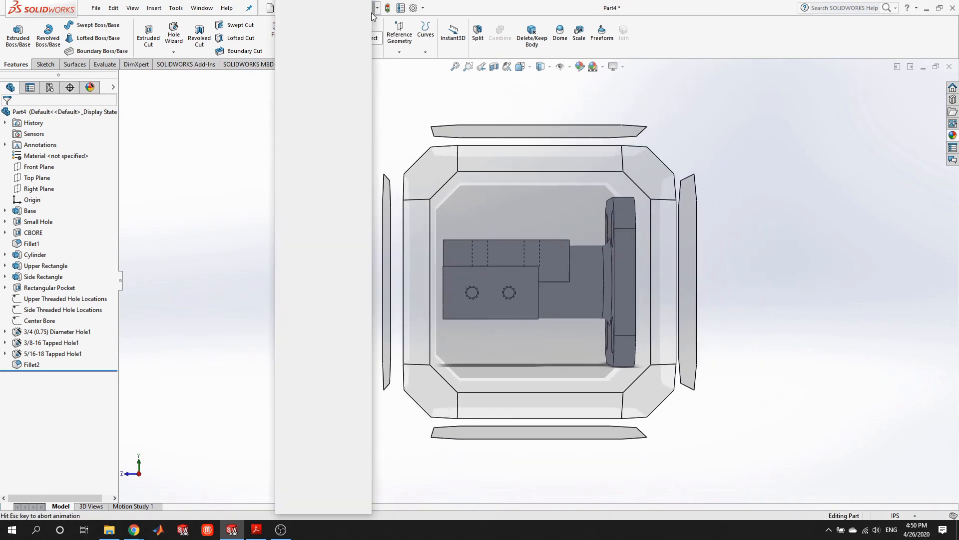
click(504, 189)
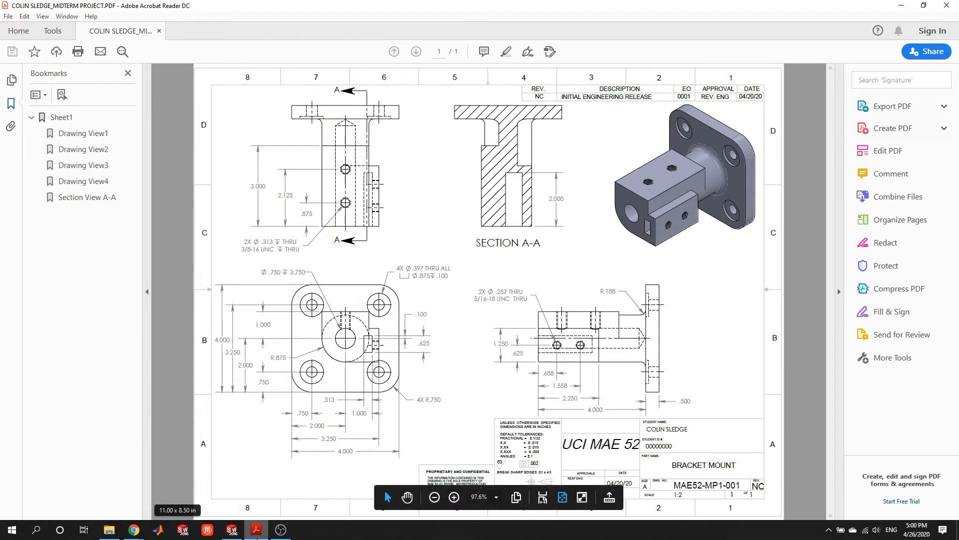
Check the MAE 52 Drawing Templates.zip entry on the course page and the PDF drawing's layout, returning to SOLIDWORKS.
click(256, 529)
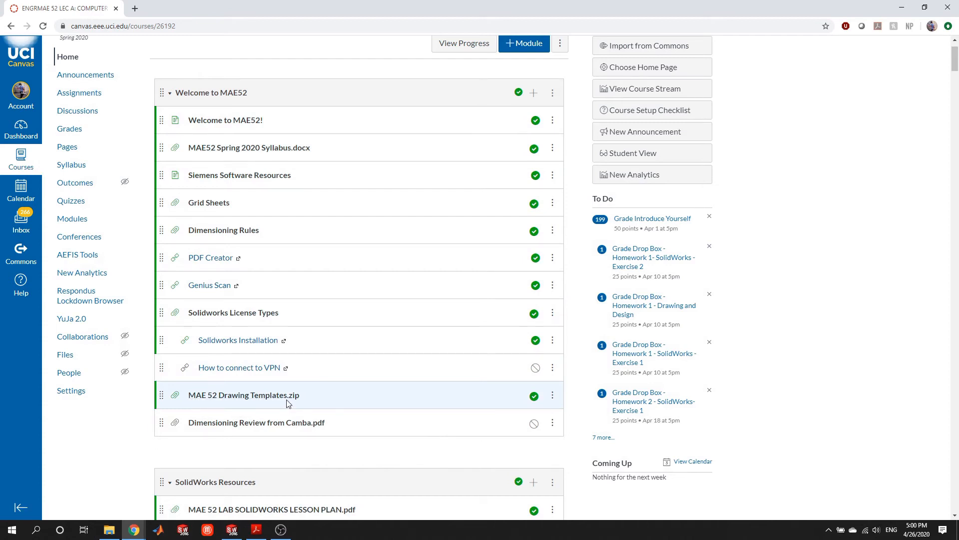
click(256, 530)
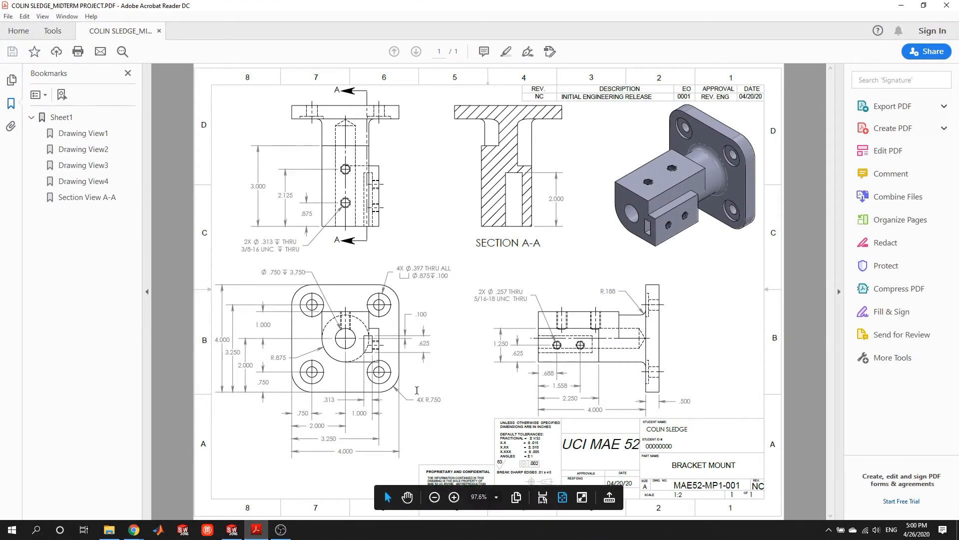
click(232, 529)
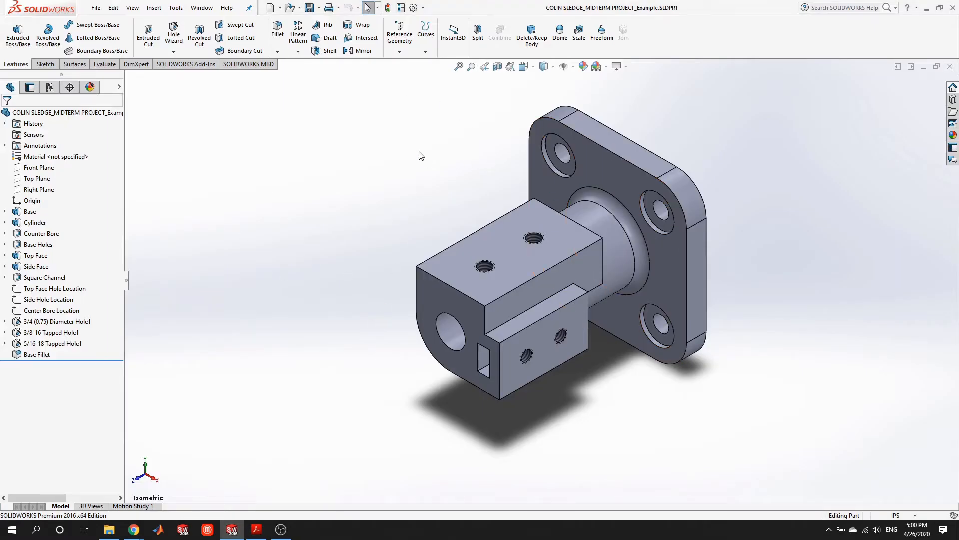
Review the Document Templates folders in the file location options and how to add a folder, without adding one.
click(413, 7)
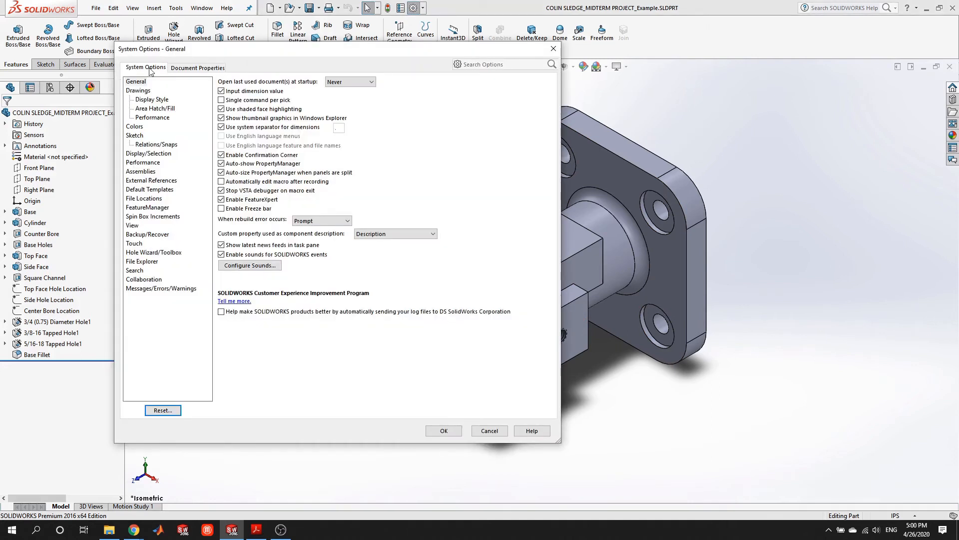
click(150, 199)
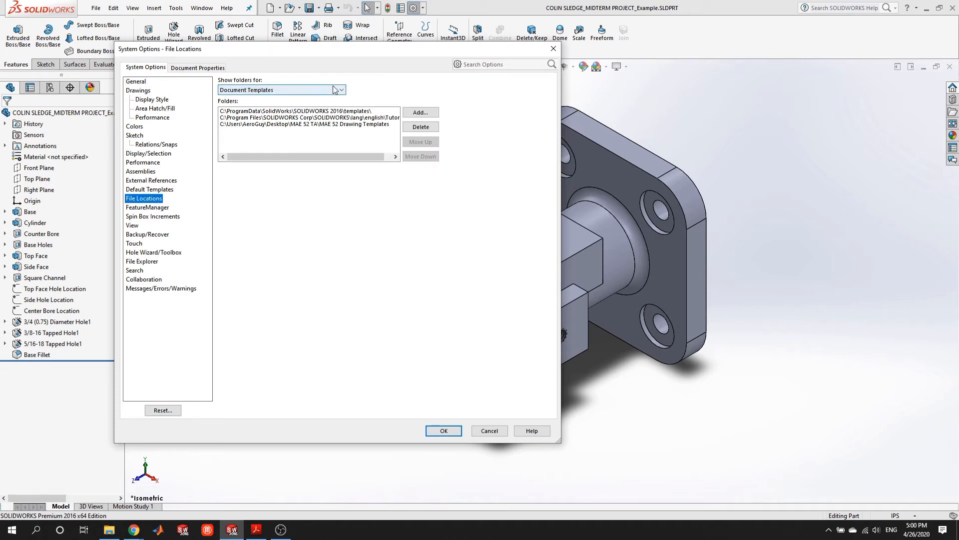
click(427, 115)
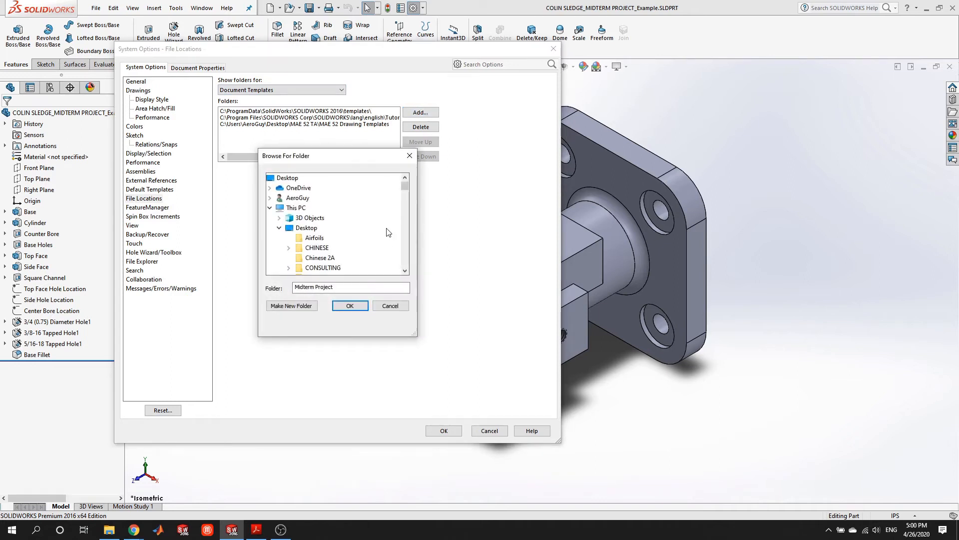
click(409, 154)
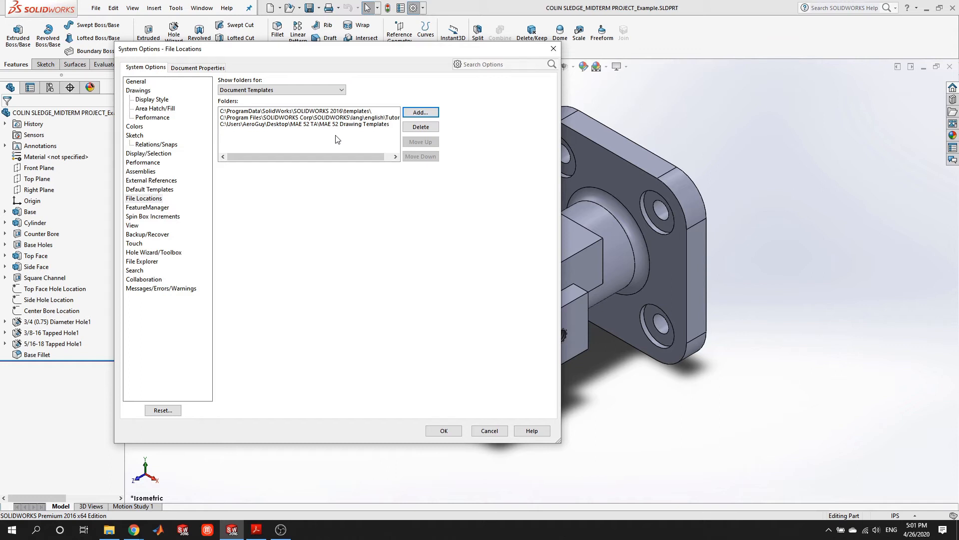
click(444, 430)
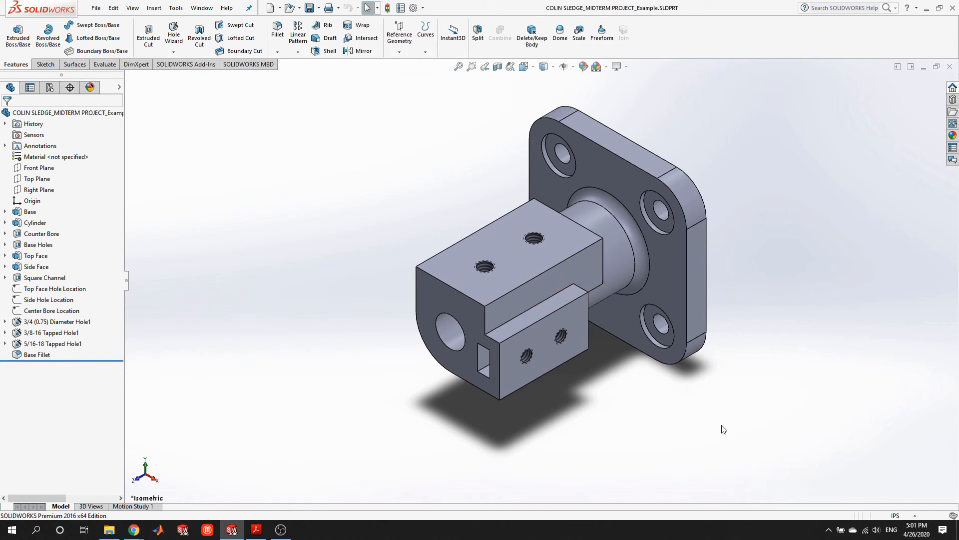
Create a drawing from the bracket part using the Drawing_mae52 template in the MAE 52 Drawing Templates set.
click(95, 8)
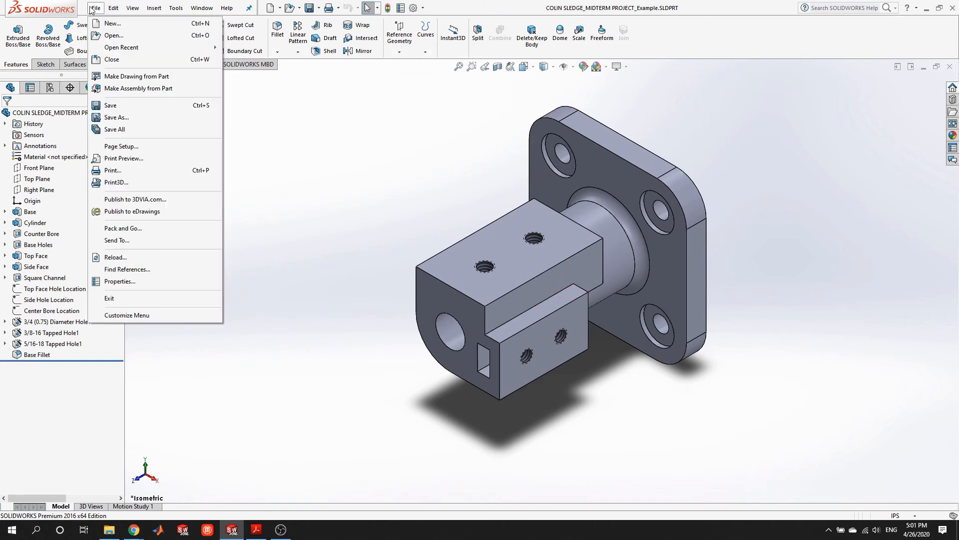
click(141, 78)
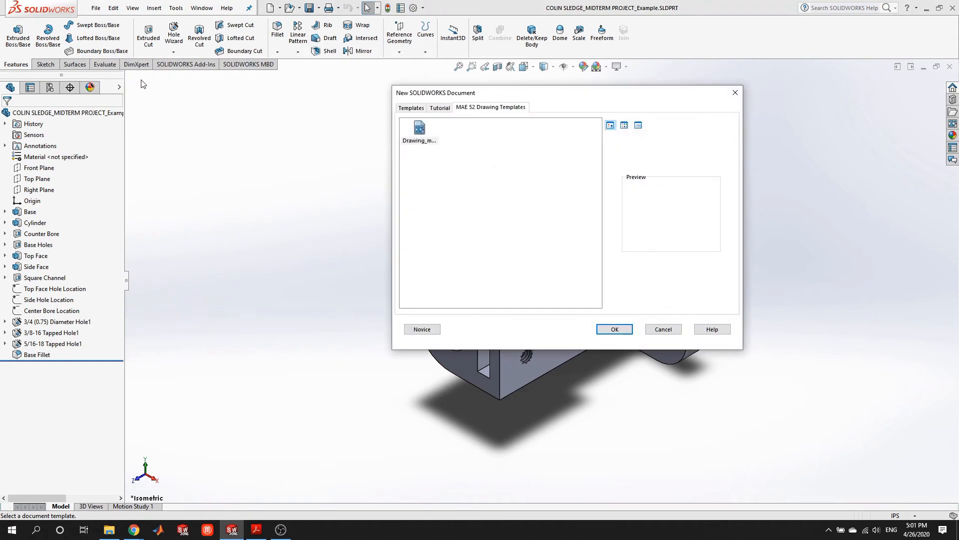
click(414, 108)
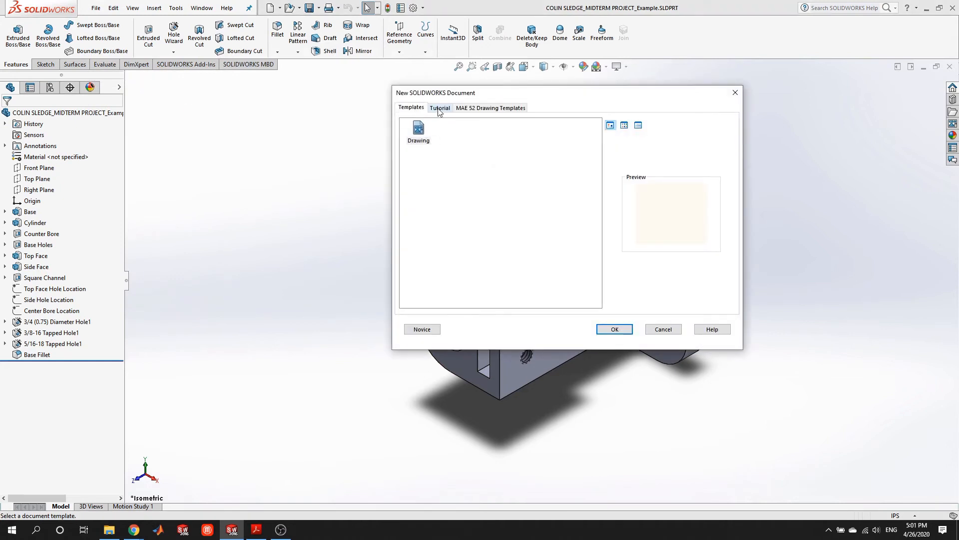
click(482, 110)
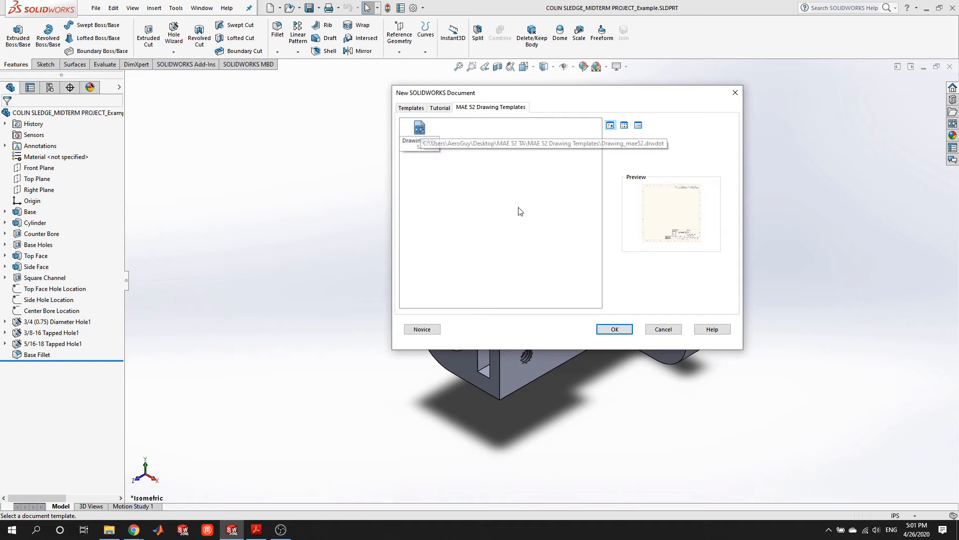
click(615, 330)
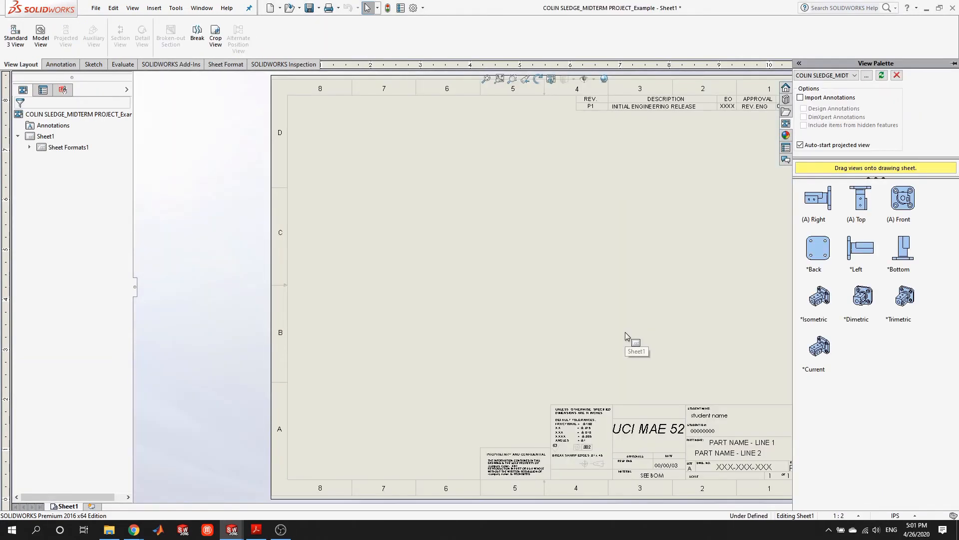
Place the front view in the sheet's lower left, with projected right, top and isometric views, and finish view placement.
scroll(673, 296, up, 3)
scroll(665, 287, down, 1)
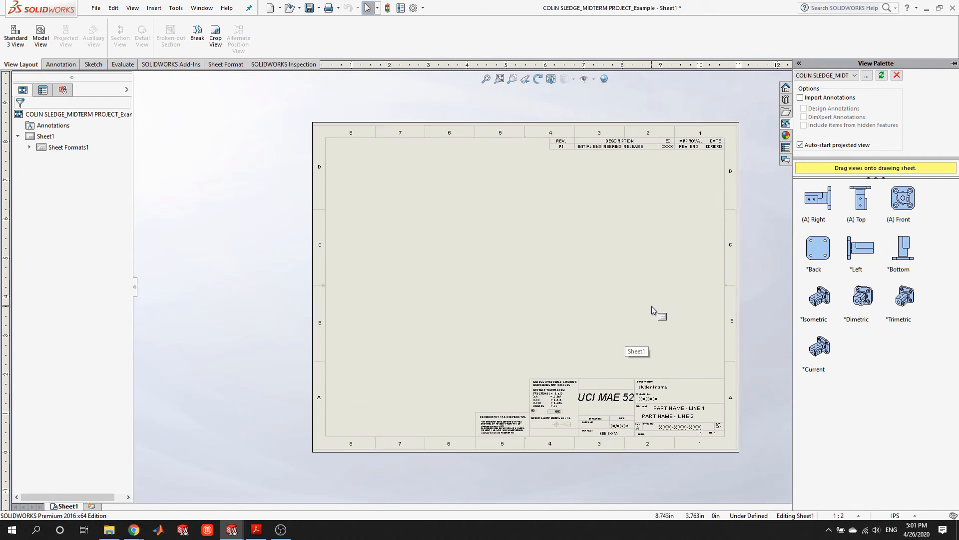
scroll(661, 302, down, 1)
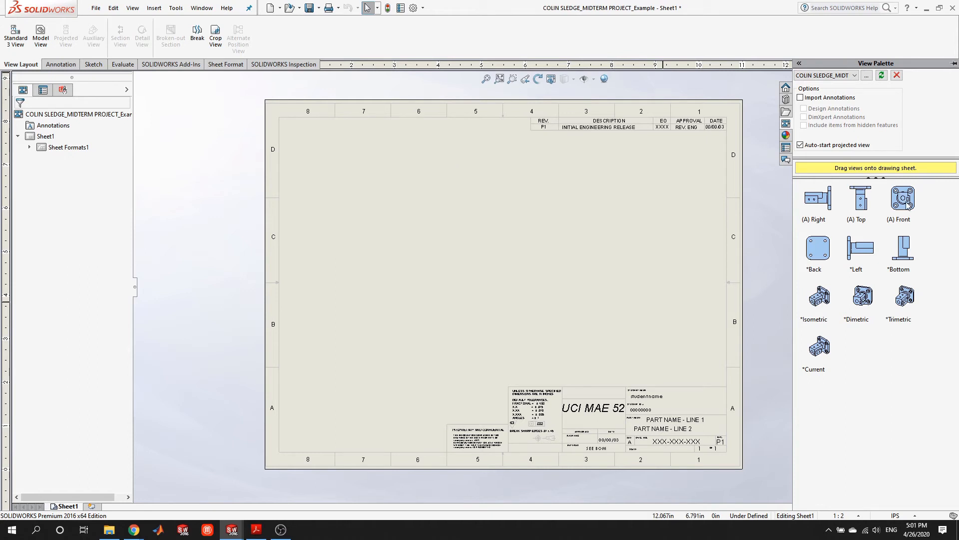
mouse_move(907, 205)
mouse_down()
mouse_move(540, 287)
mouse_move(365, 317)
mouse_move(367, 310)
mouse_up()
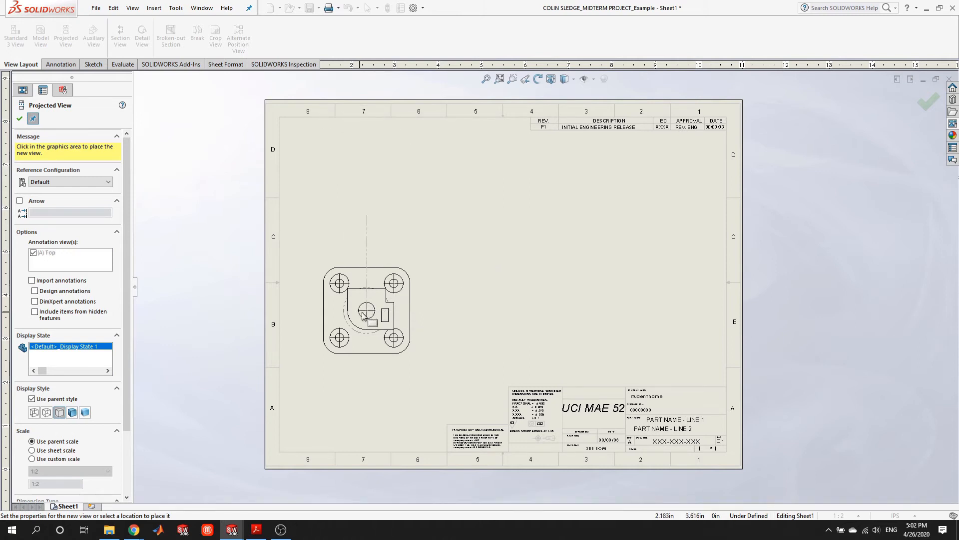
click(574, 311)
click(368, 178)
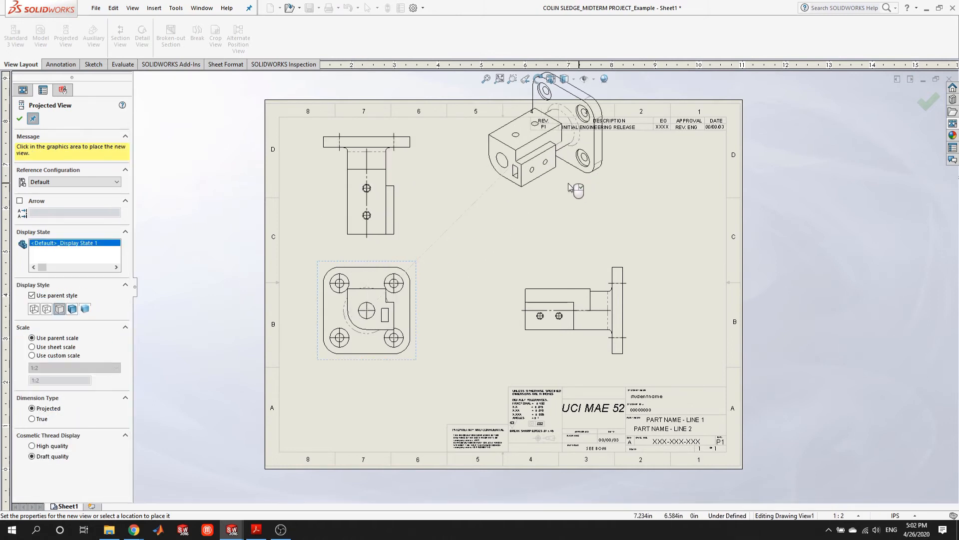
click(512, 223)
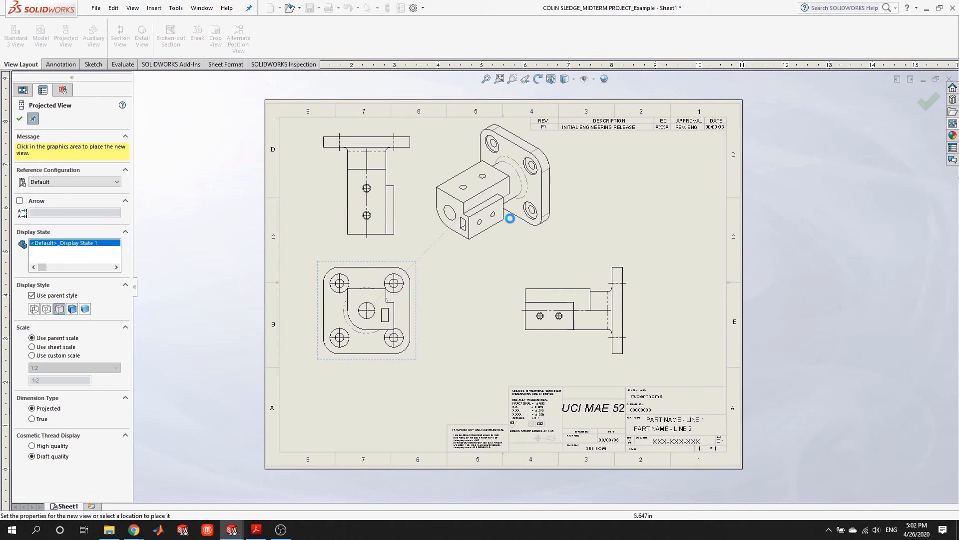
click(19, 119)
Shift the front view slightly lower on the sheet and move the isometric view to the sheet's upper right corner.
mouse_move(422, 330)
mouse_down()
mouse_move(432, 341)
mouse_move(423, 348)
mouse_up()
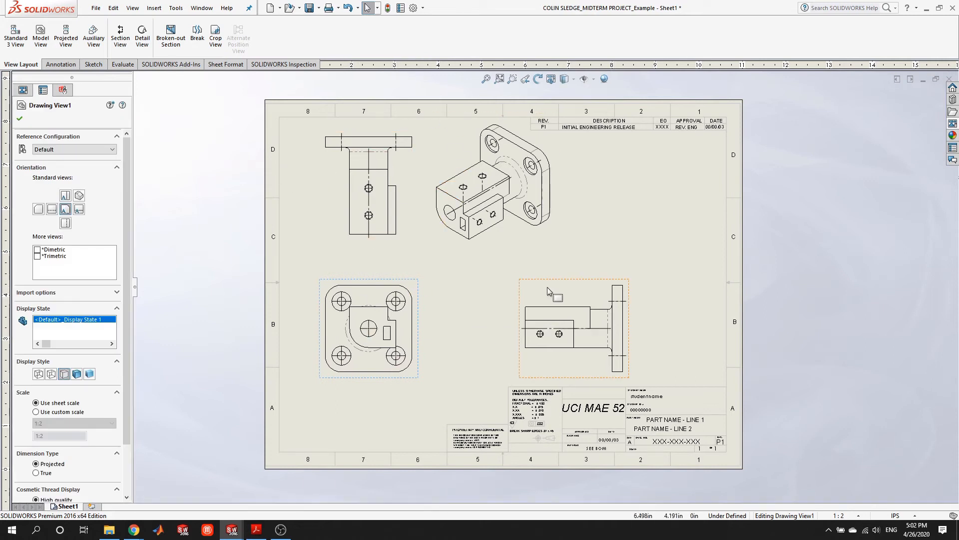
click(457, 314)
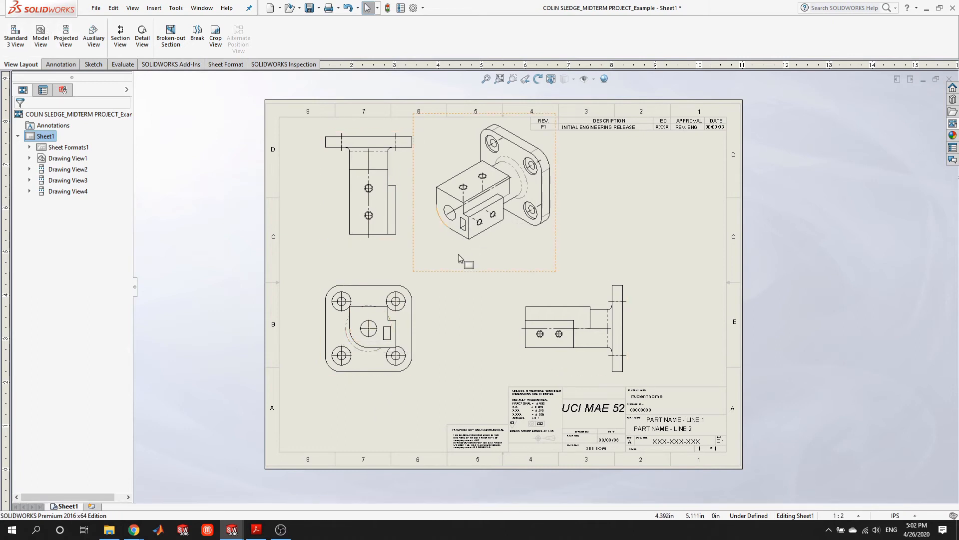
mouse_move(431, 325)
mouse_down()
mouse_move(474, 326)
mouse_move(416, 321)
mouse_up()
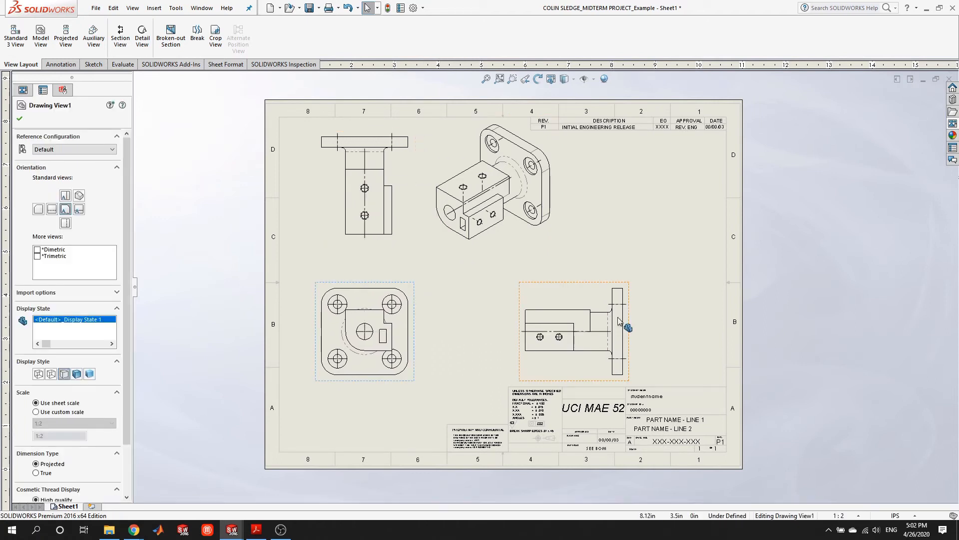
drag(558, 227, 726, 236)
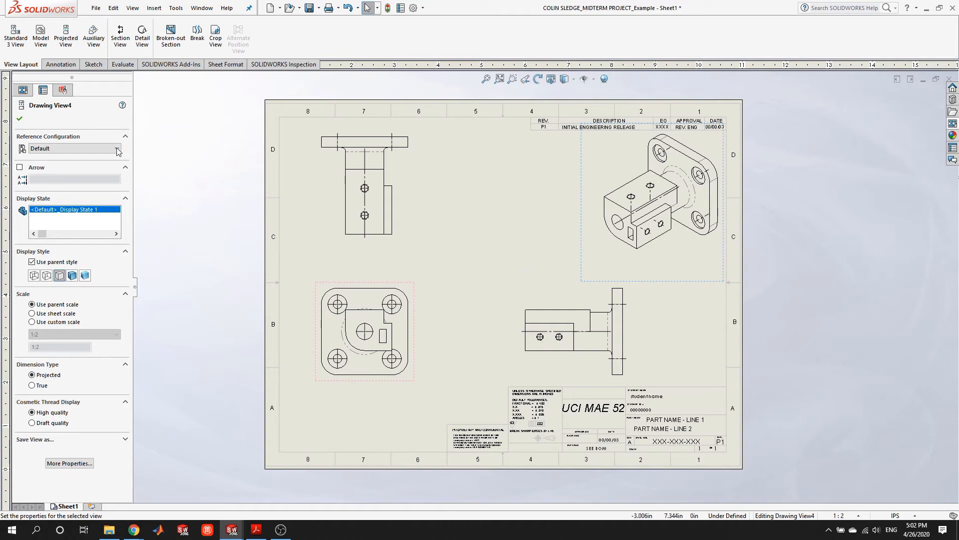
click(20, 119)
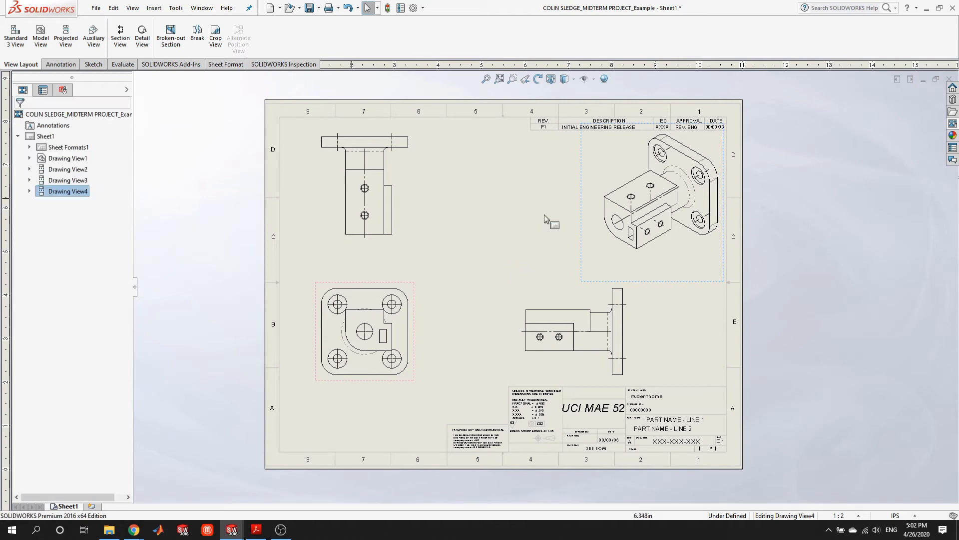
click(696, 340)
Delete the centerlines of the flange holes, center bore and tapped holes from the isometric view.
scroll(658, 218, down, 5)
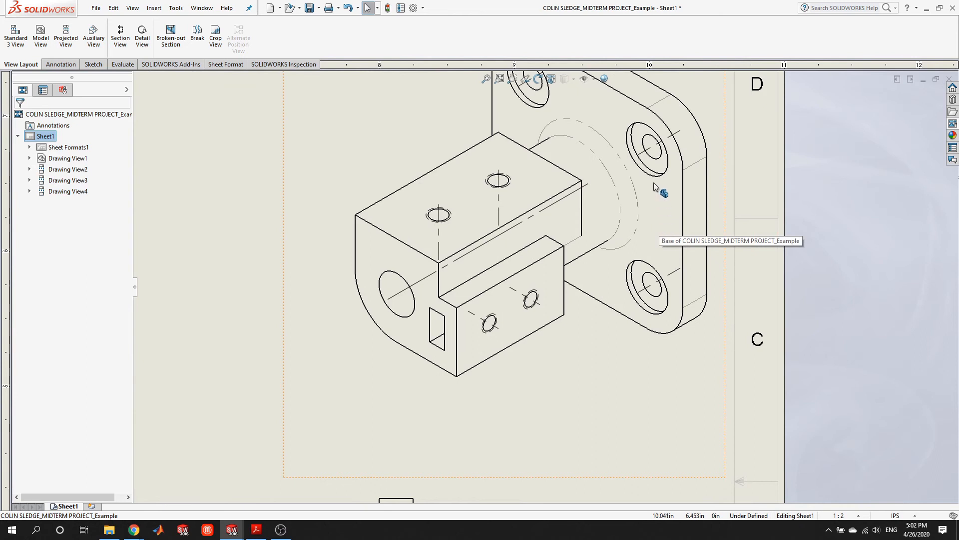
scroll(574, 219, up, 3)
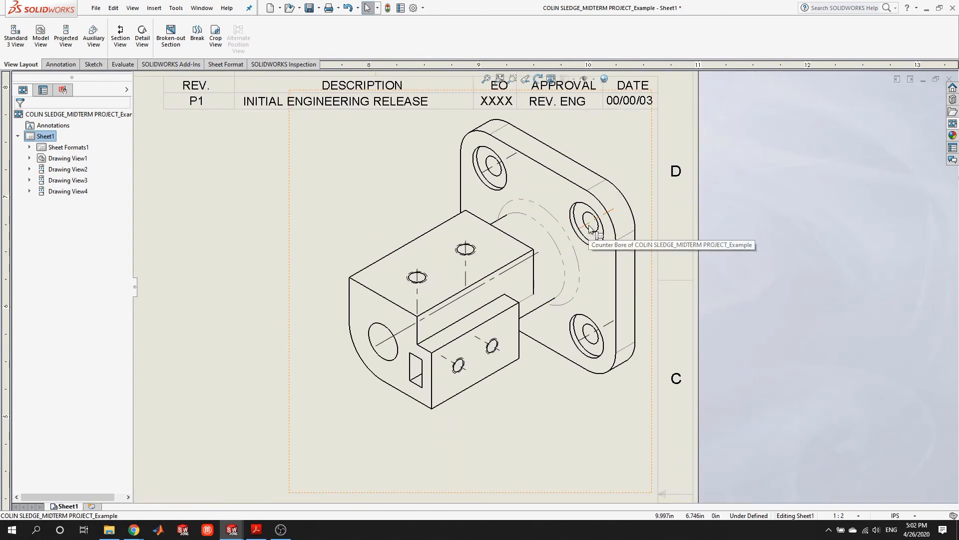
click(588, 228)
key(Delete)
click(488, 170)
key(Delete)
key(Delete)
click(465, 268)
key(Delete)
click(454, 301)
key(Delete)
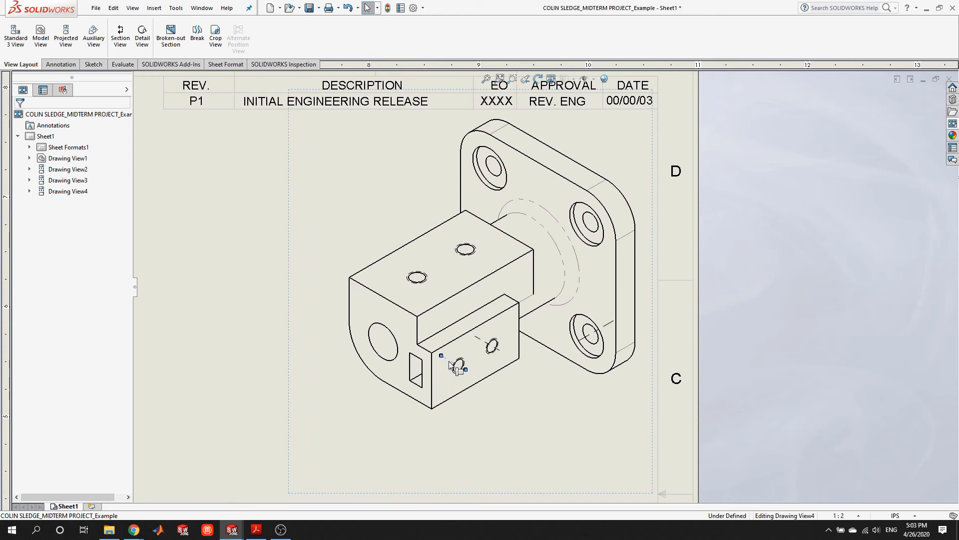
click(488, 343)
key(Delete)
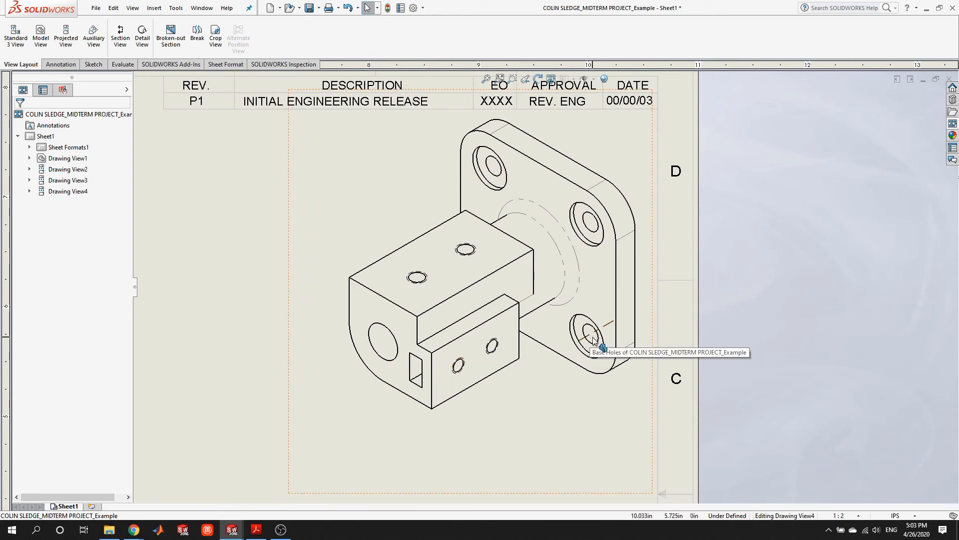
scroll(591, 339, up, 5)
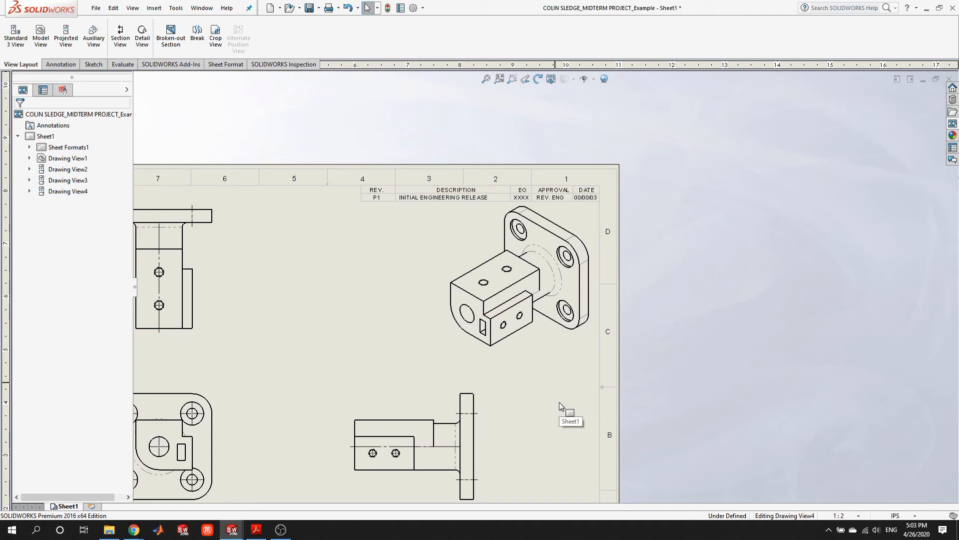
Check the isometric view in the PDF drawing, and set the sheet's isometric view to Shaded With Edges in high quality.
click(256, 529)
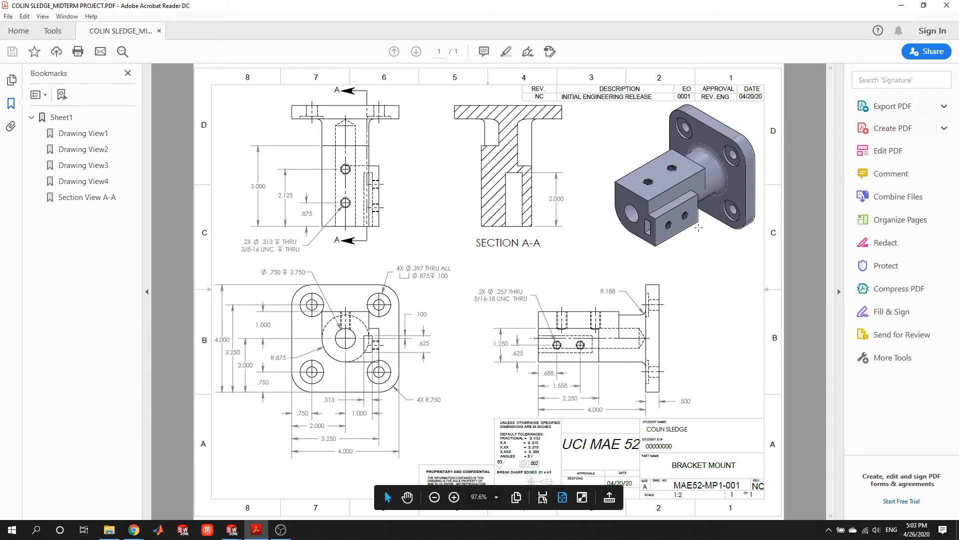
click(242, 530)
click(264, 499)
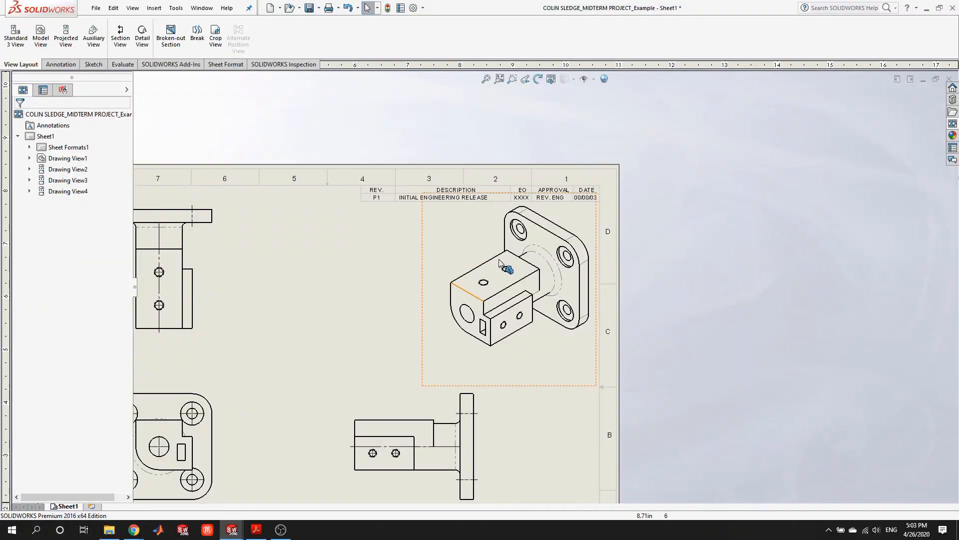
click(532, 368)
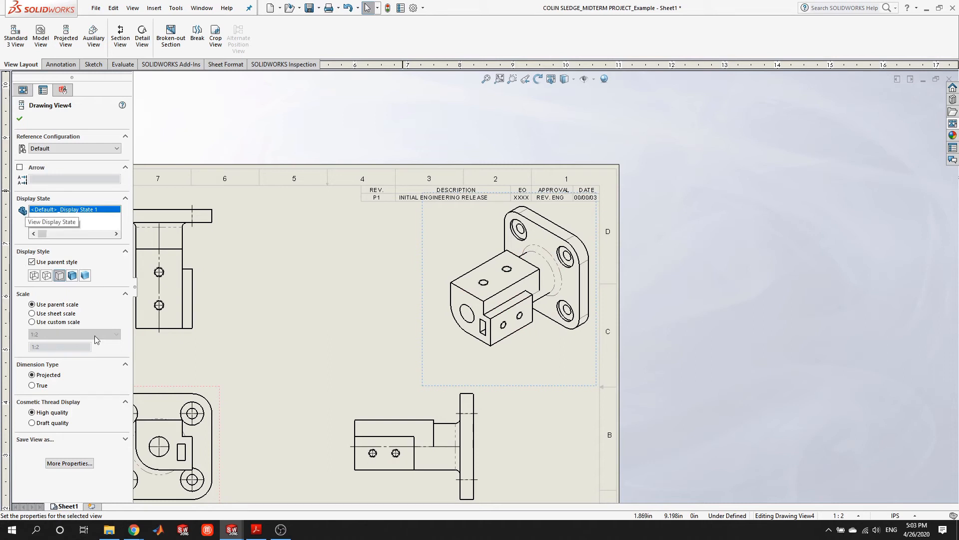
click(73, 275)
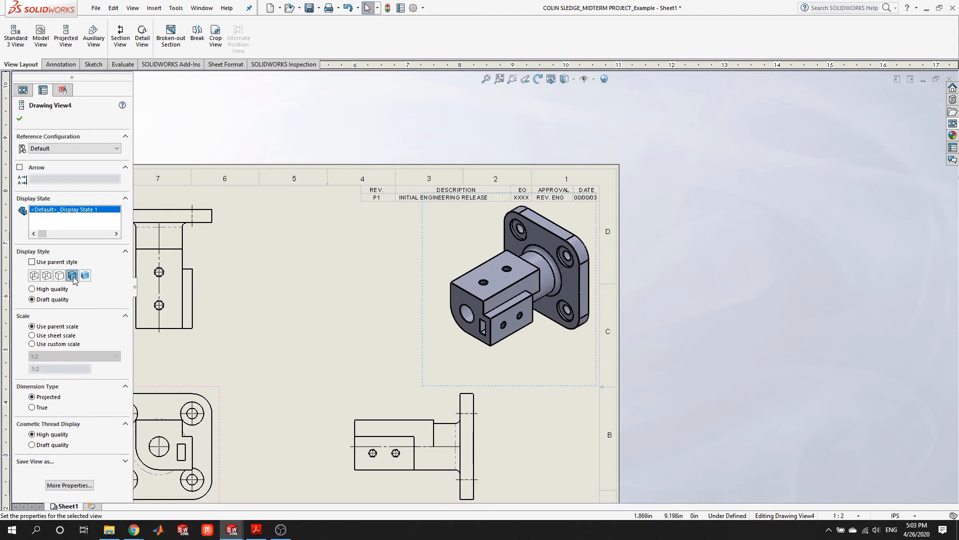
click(85, 276)
click(72, 275)
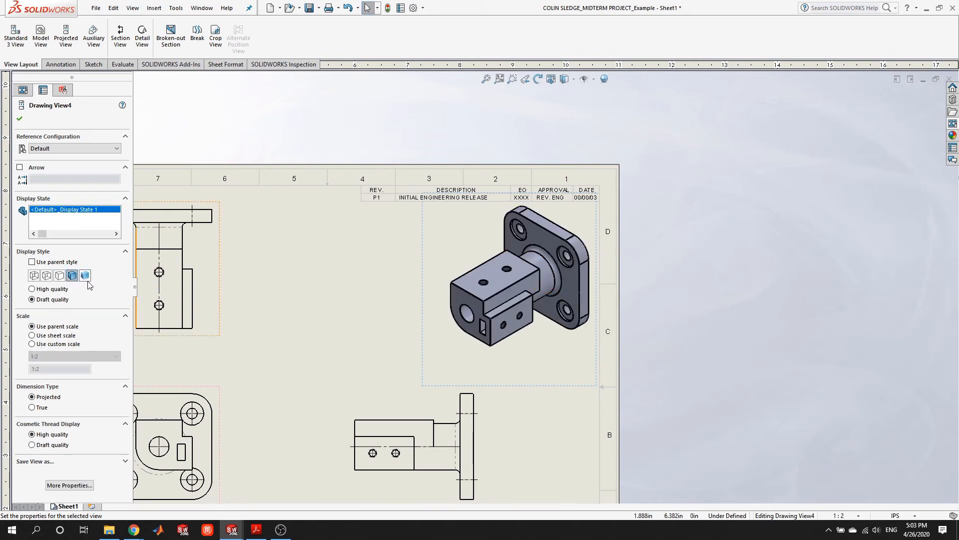
click(32, 290)
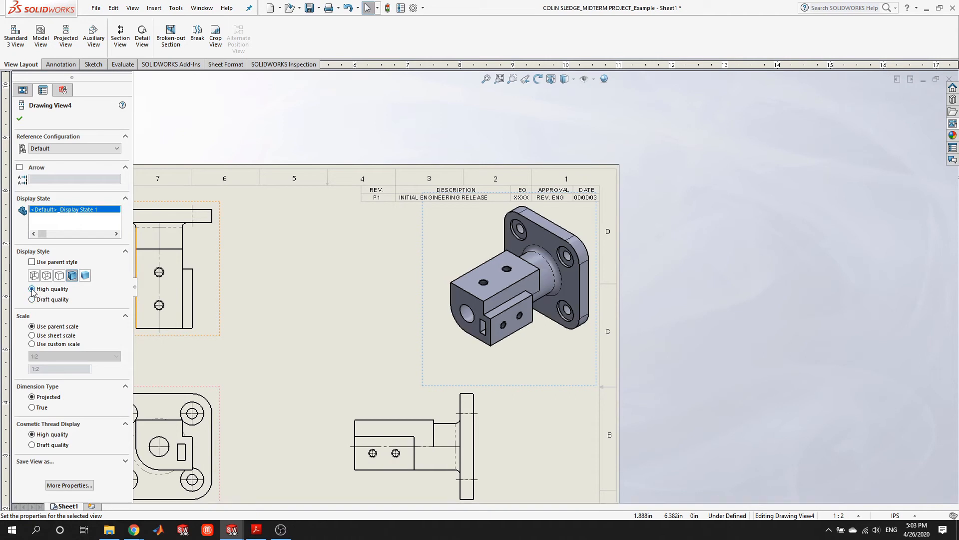
scroll(571, 275, up, 2)
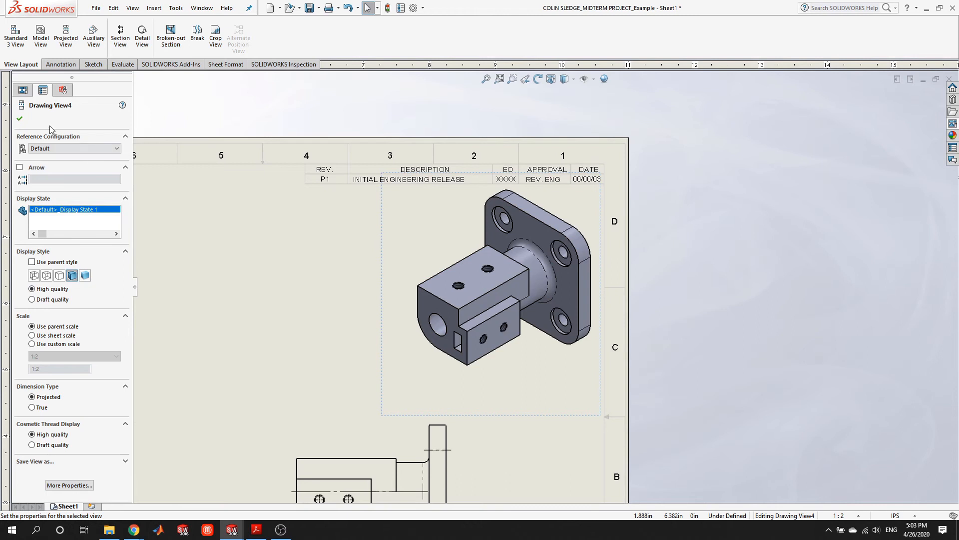
click(20, 118)
Spread the orthographic views apart, moving the front view toward the sheet's left border and the right view further right.
scroll(294, 400, up, 4)
scroll(265, 387, down, 2)
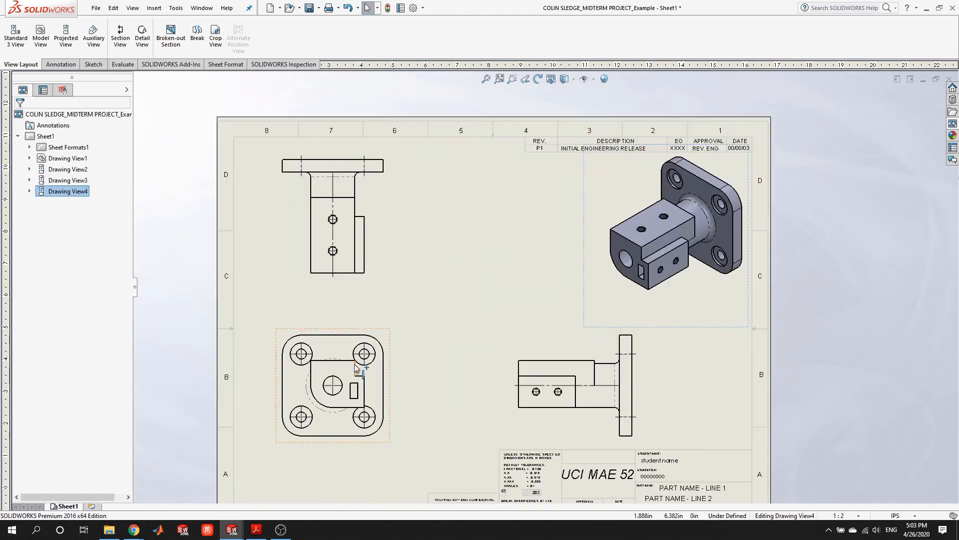
click(390, 342)
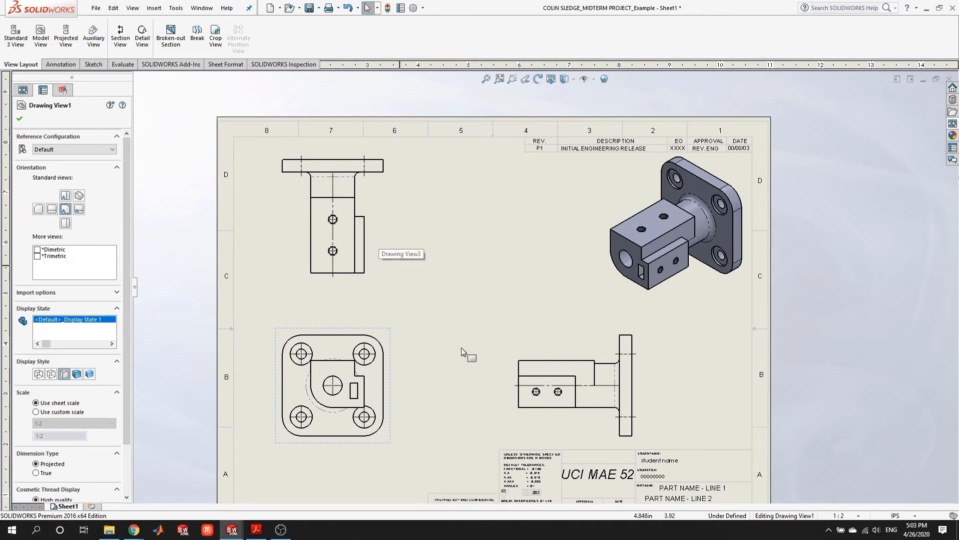
click(452, 372)
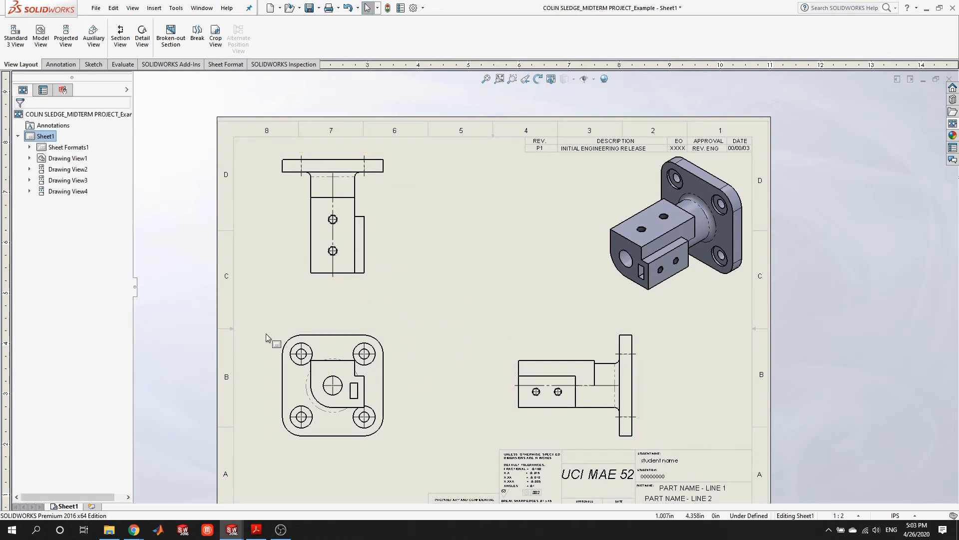
mouse_move(391, 389)
mouse_down()
mouse_move(420, 362)
mouse_move(382, 391)
mouse_move(446, 389)
mouse_move(377, 385)
mouse_move(381, 358)
mouse_move(389, 385)
mouse_move(385, 364)
mouse_move(429, 377)
mouse_move(387, 386)
mouse_up()
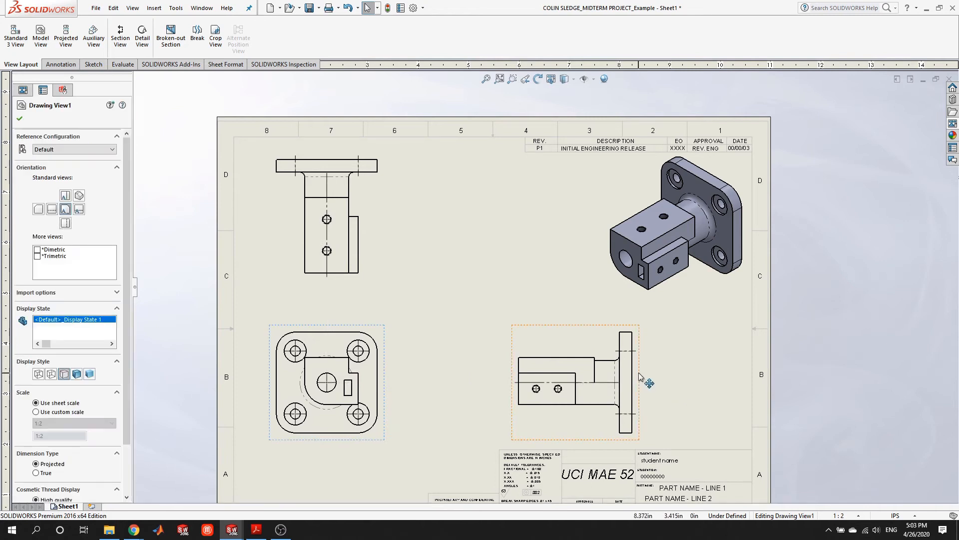
mouse_move(653, 376)
mouse_down()
mouse_move(632, 372)
mouse_move(674, 375)
mouse_move(645, 372)
mouse_move(655, 370)
mouse_up()
mouse_move(392, 359)
mouse_down()
mouse_move(429, 360)
mouse_move(363, 357)
mouse_up()
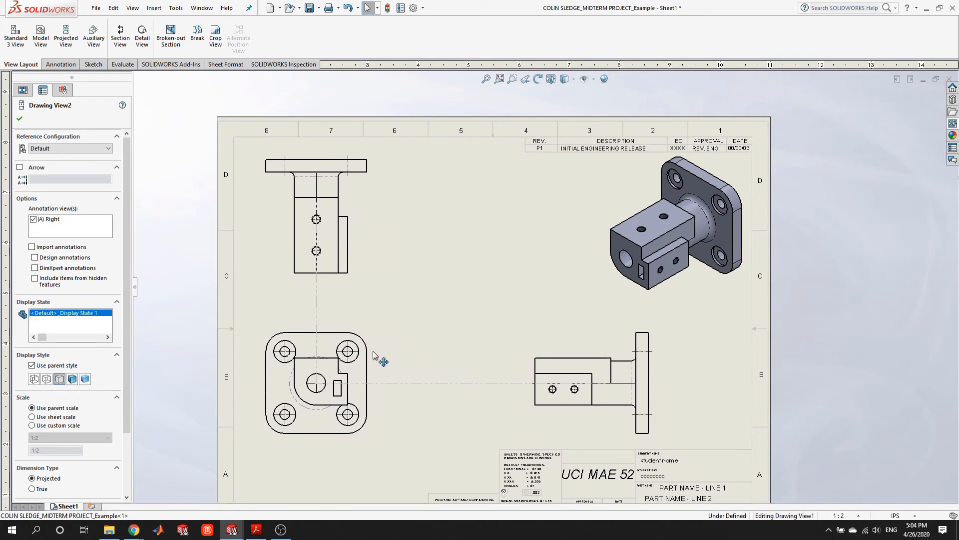
Set the front view's display style to Hidden Lines Visible so the linked top and right views follow it.
click(619, 334)
scroll(82, 479, down, 3)
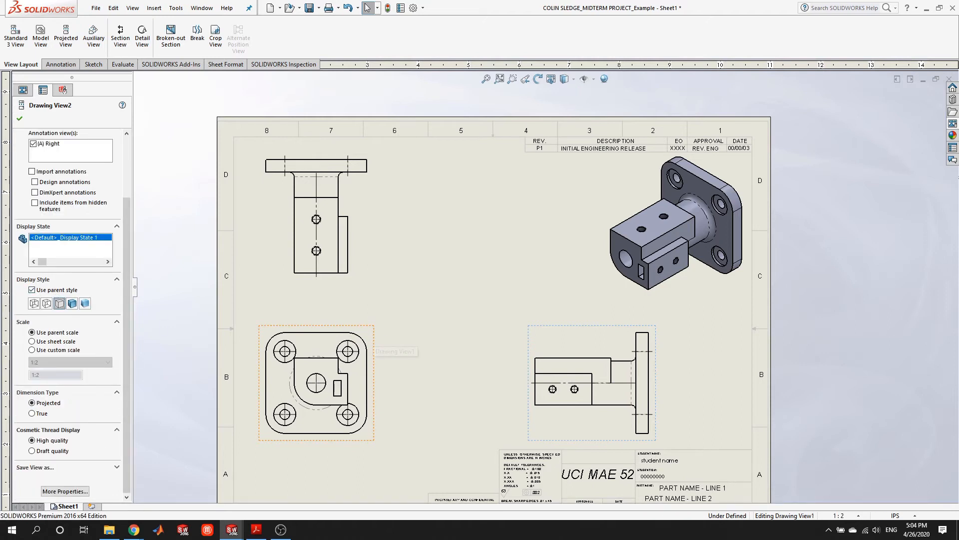
click(375, 334)
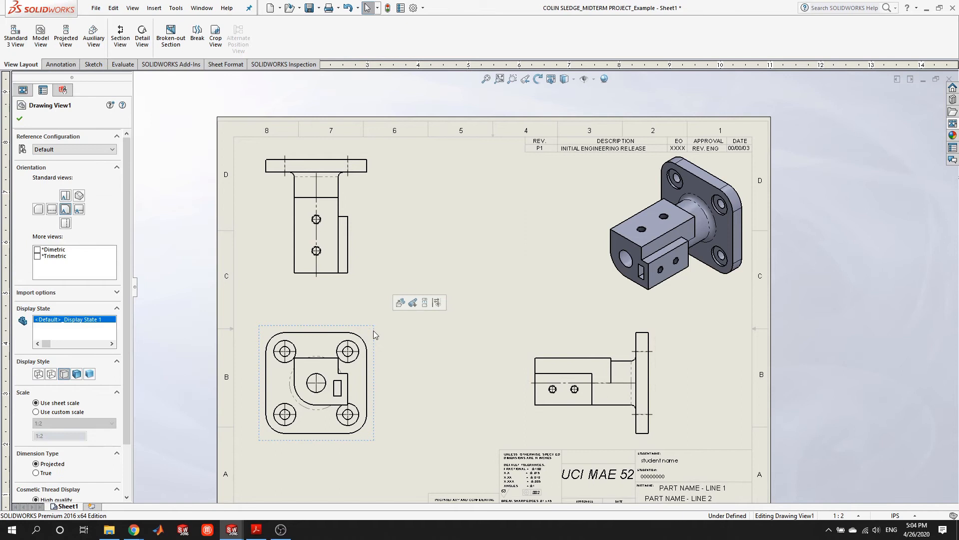
click(51, 375)
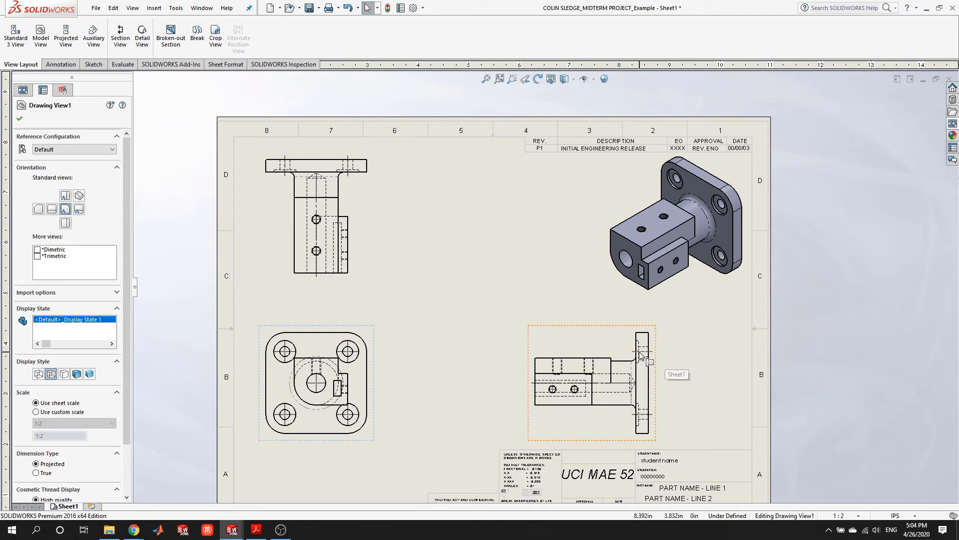
Move the front view, along with the aligned top view, slightly away from the sheet's left border.
click(603, 337)
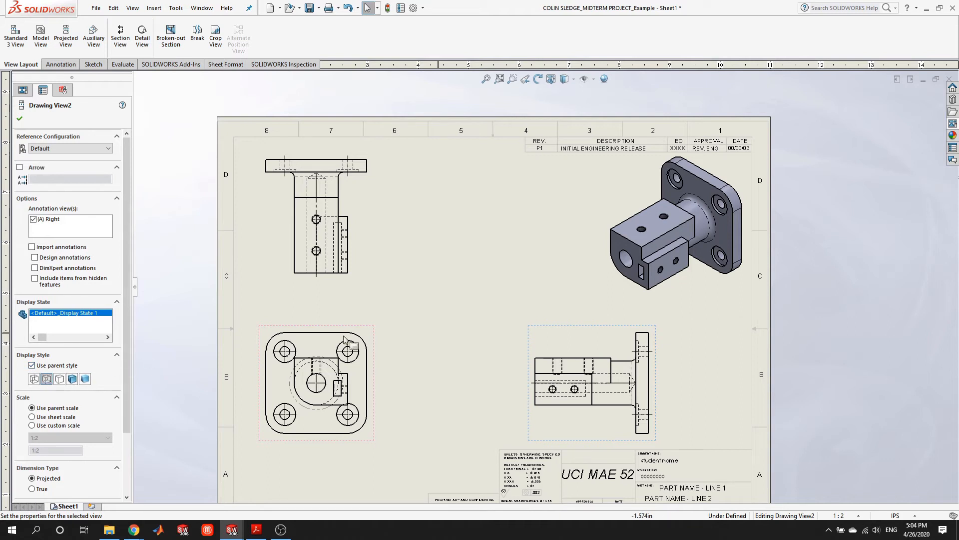
click(437, 340)
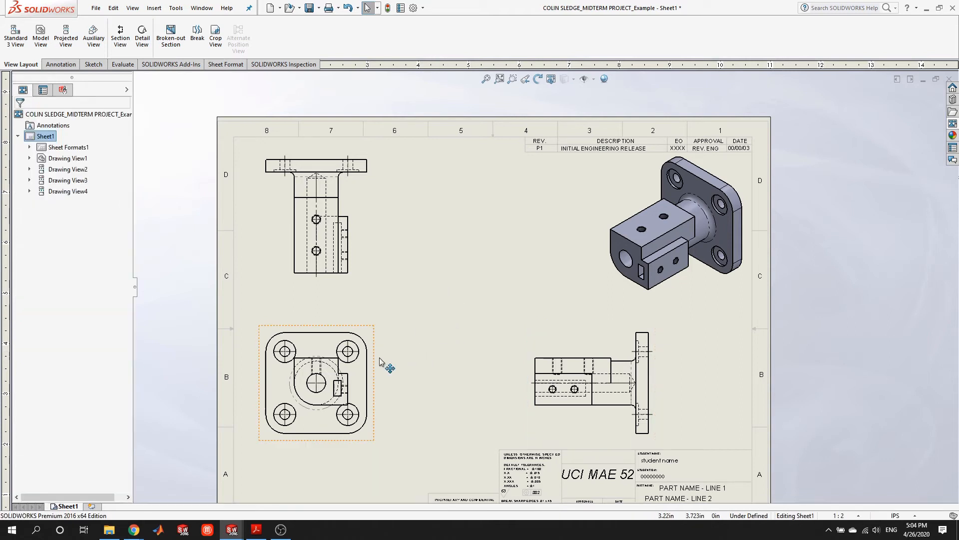
mouse_move(378, 360)
mouse_down()
mouse_move(427, 350)
mouse_move(410, 363)
mouse_move(390, 360)
mouse_up()
click(424, 371)
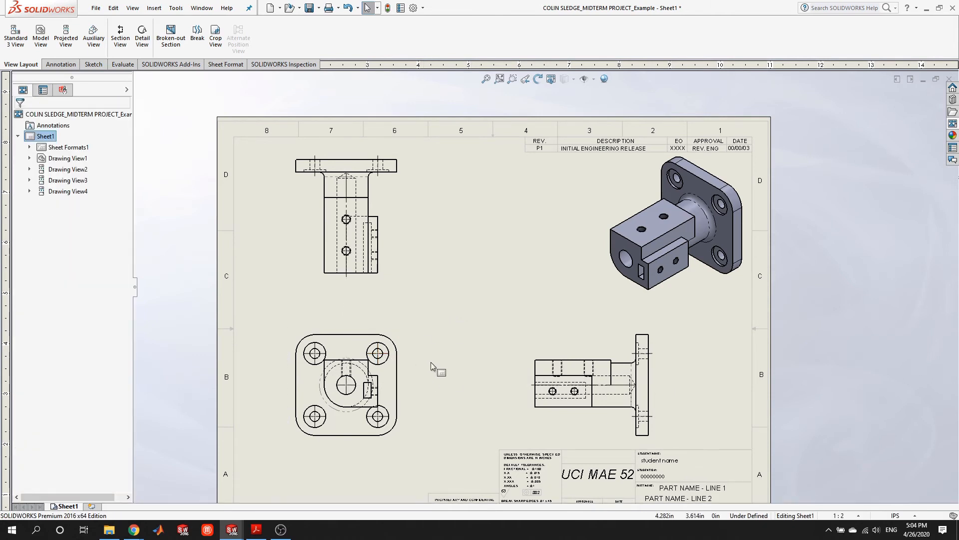
scroll(439, 363, down, 3)
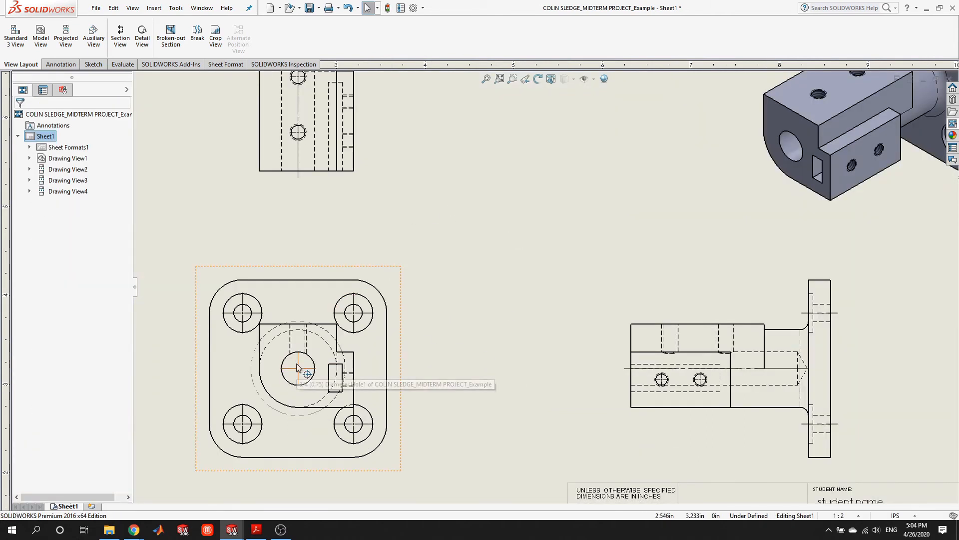
scroll(369, 250, up, 5)
scroll(457, 189, down, 5)
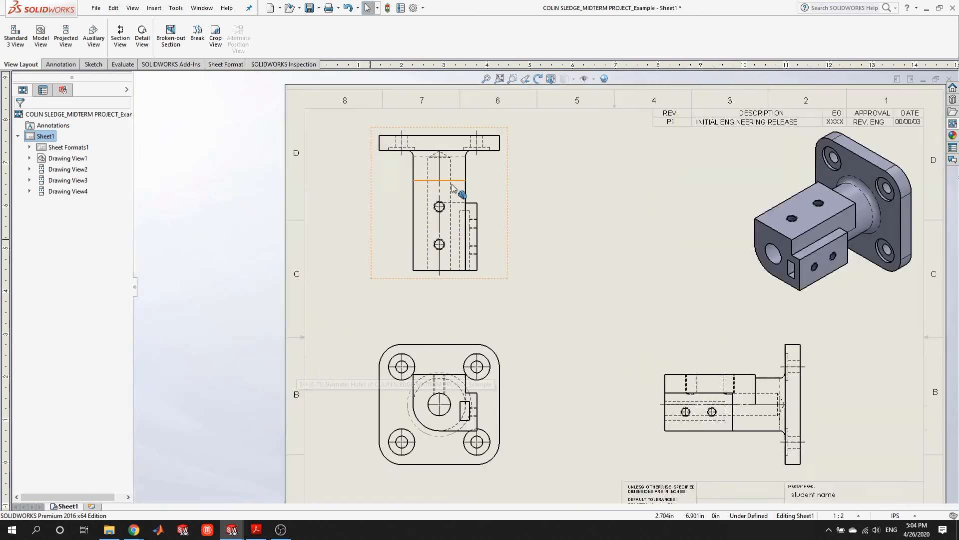
scroll(635, 274, up, 3)
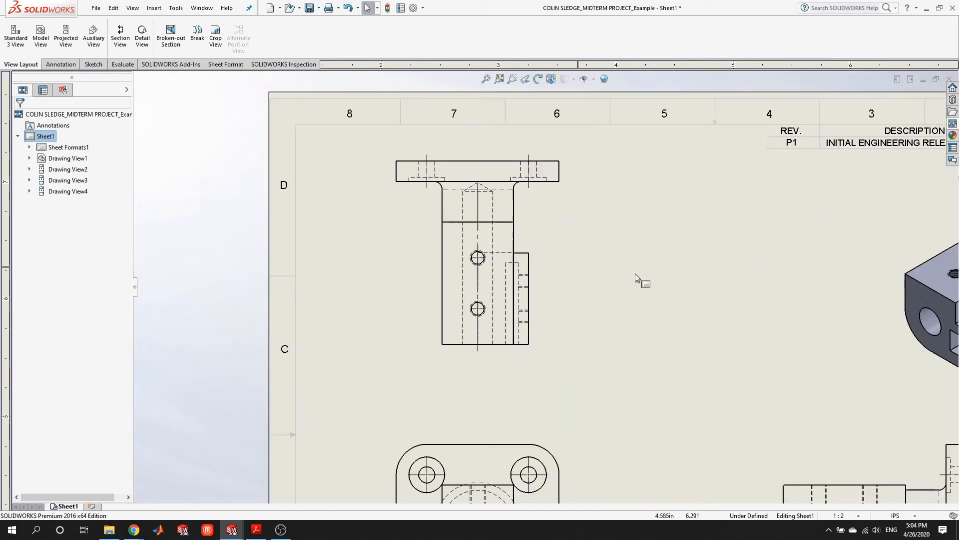
click(51, 64)
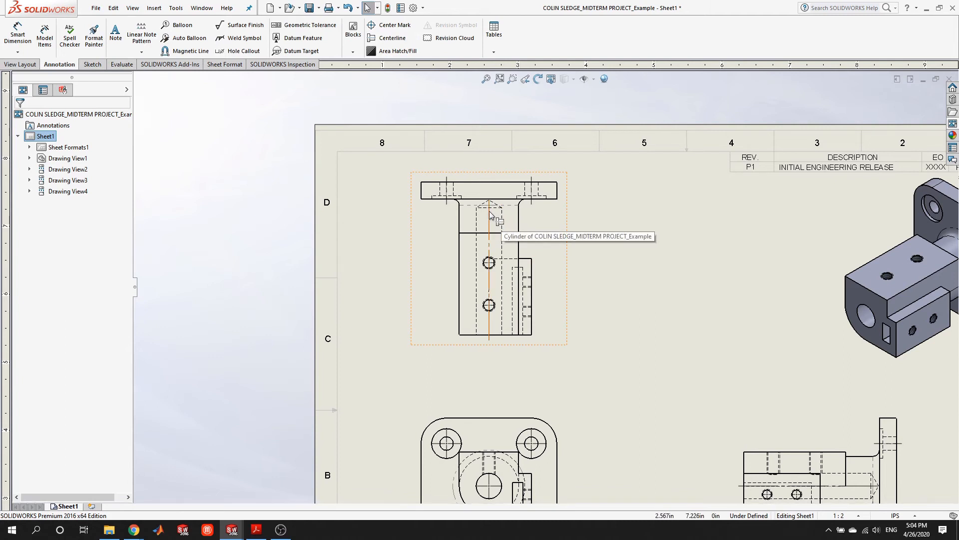
click(394, 39)
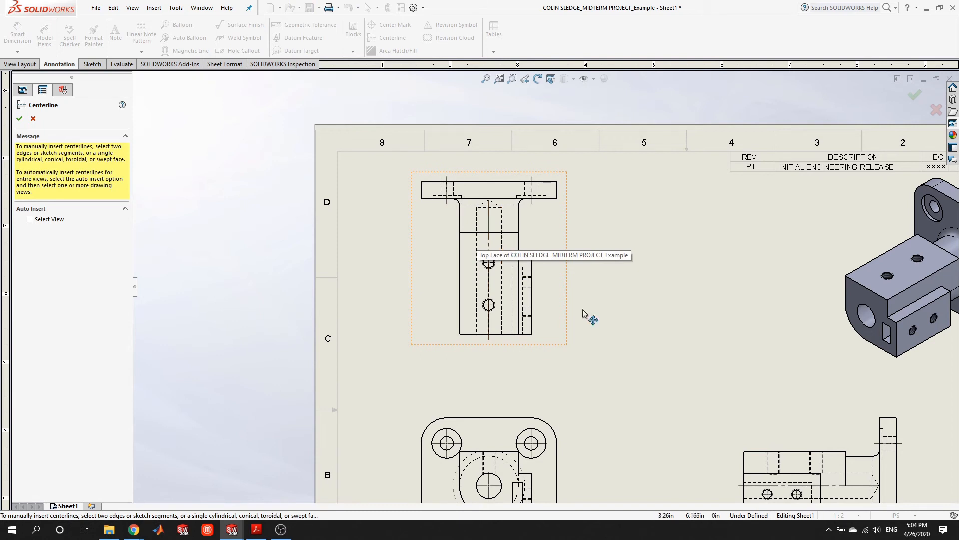
scroll(560, 295, up, 3)
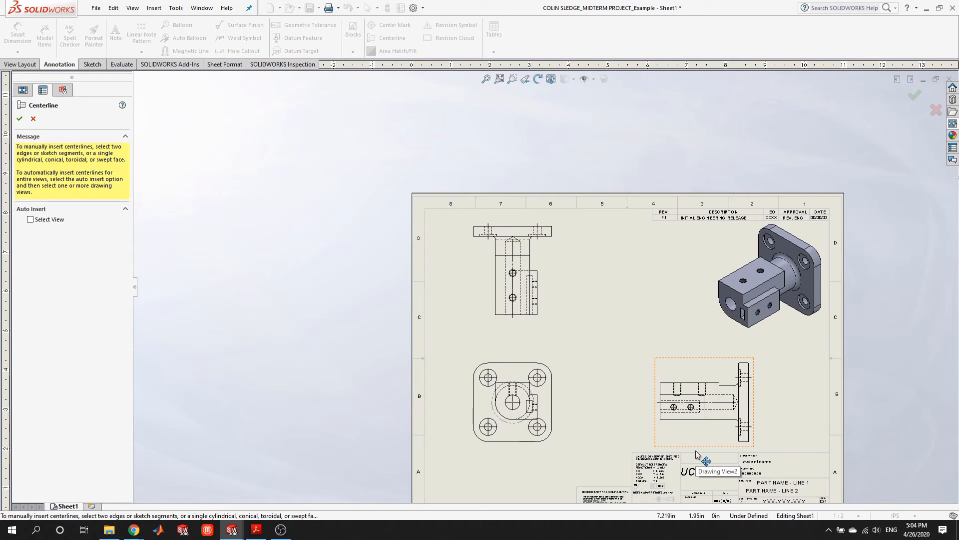
click(34, 119)
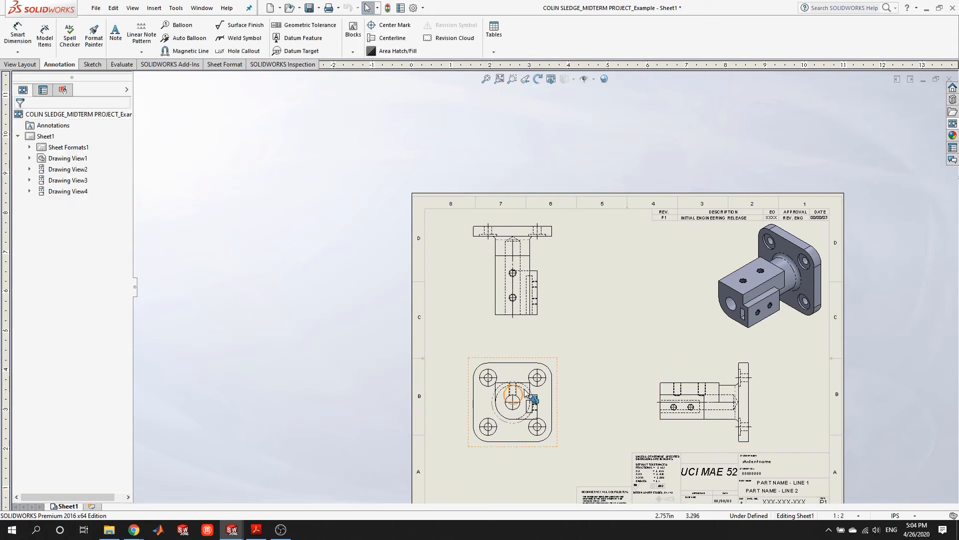
Add centerlines to the two hidden vertical tapped holes in the upper block of the right view.
scroll(512, 395, down, 2)
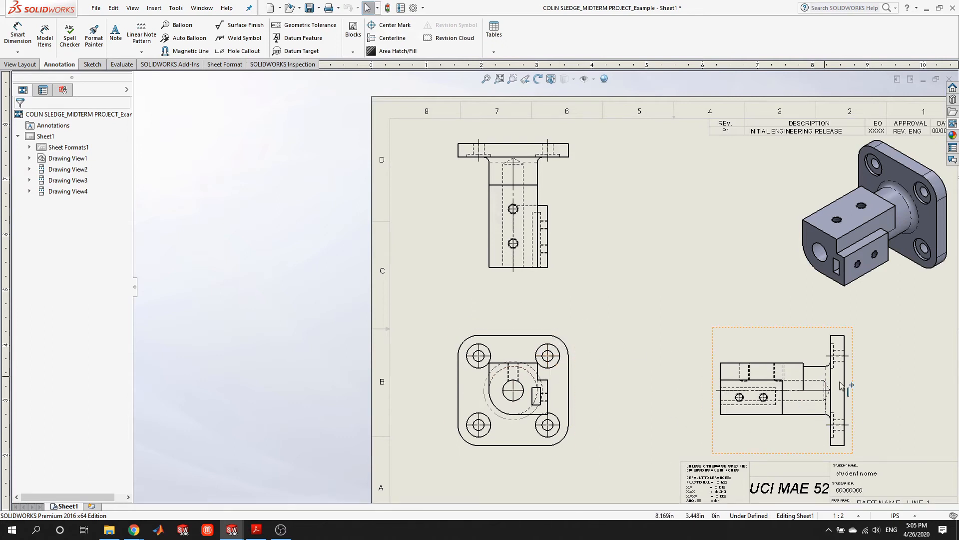
scroll(794, 391, down, 2)
scroll(794, 391, down, 2)
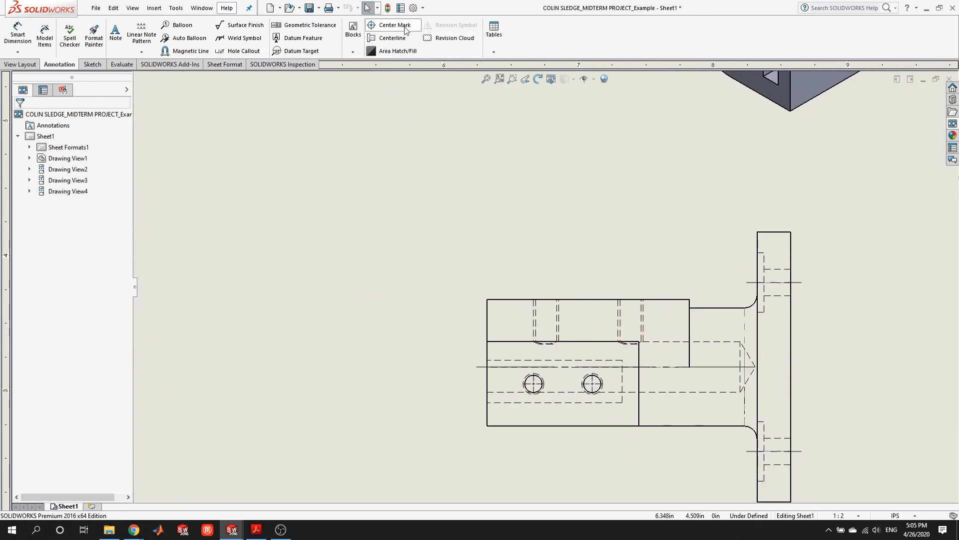
click(401, 41)
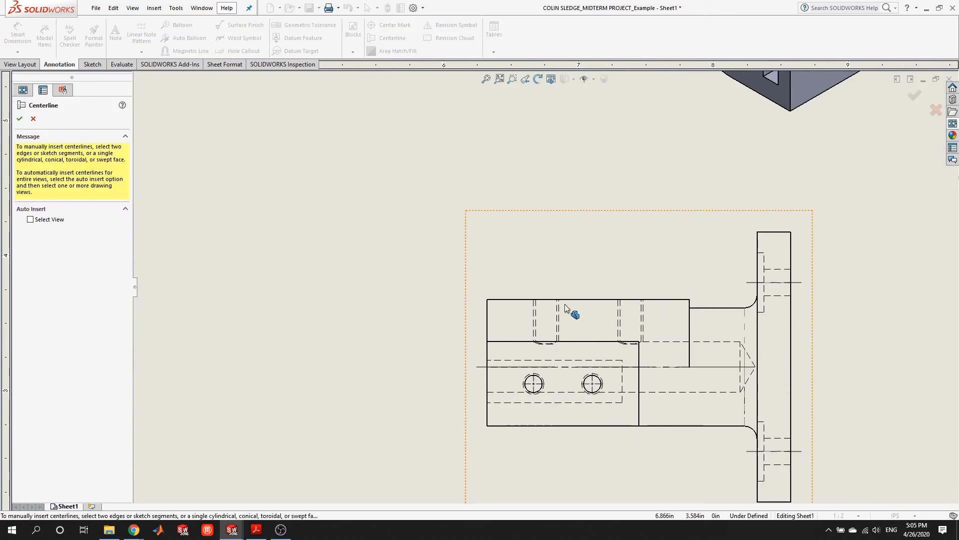
scroll(570, 311, down, 2)
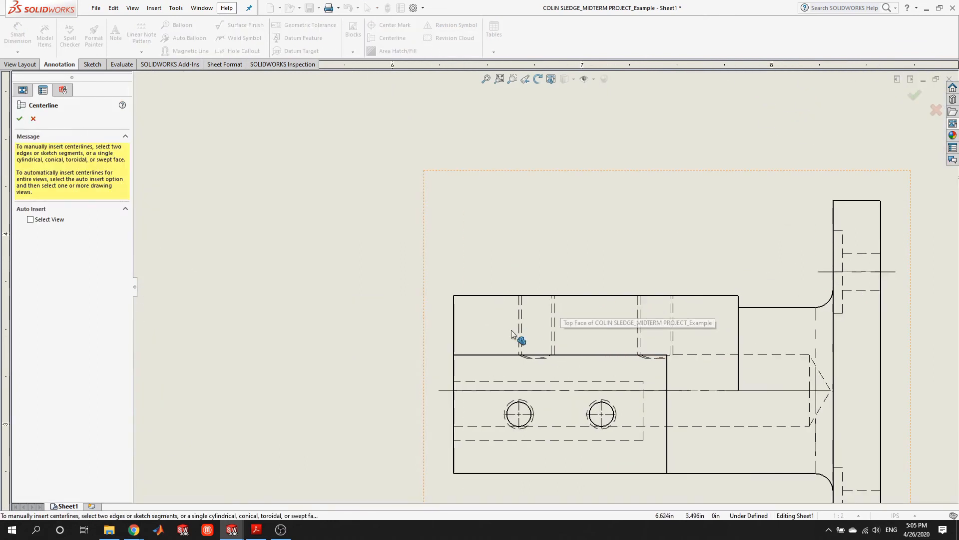
scroll(520, 320, down, 2)
click(529, 310)
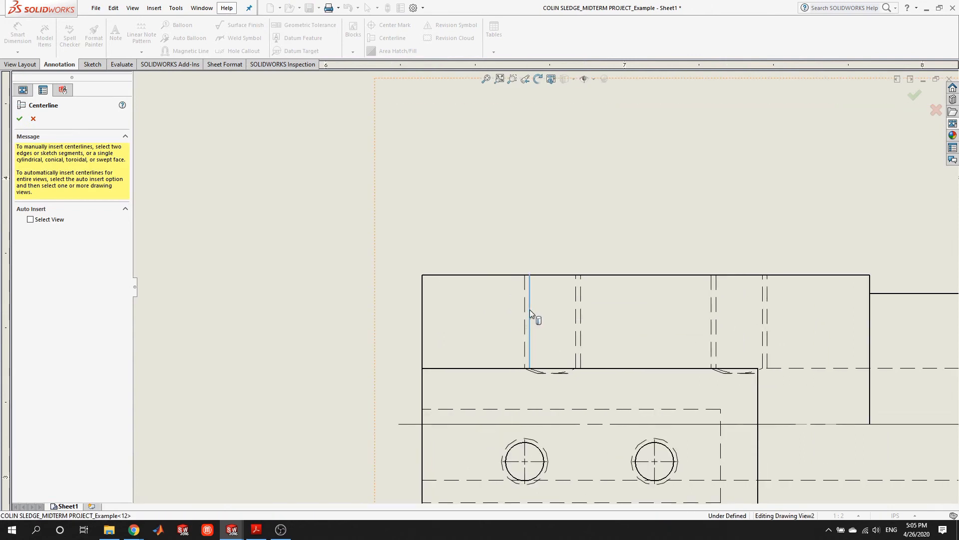
click(577, 314)
click(717, 306)
click(763, 314)
scroll(763, 320, up, 3)
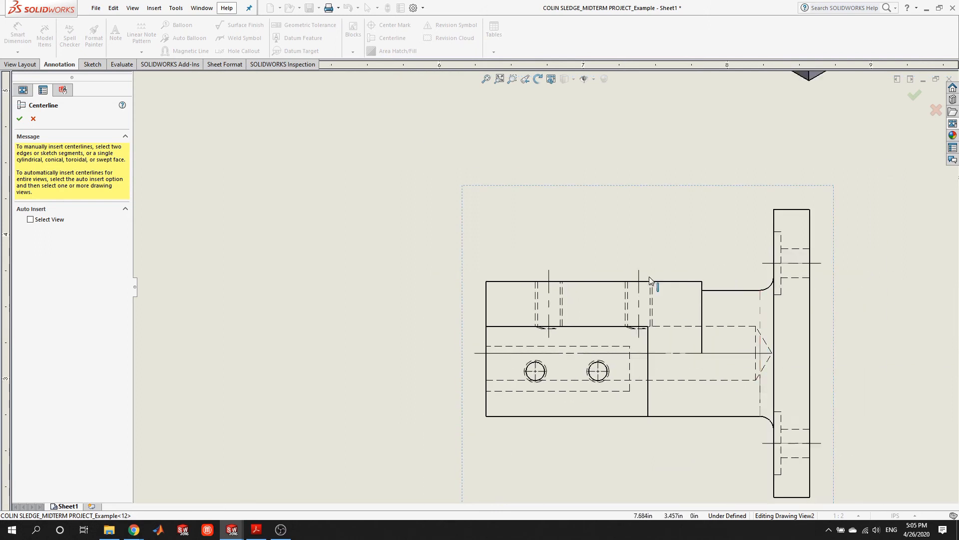
Add centerlines to the hidden side tapped hole and the hidden vertical tapped hole in the front view.
scroll(800, 314, up, 3)
scroll(650, 334, down, 3)
scroll(650, 325, up, 3)
scroll(320, 299, down, 4)
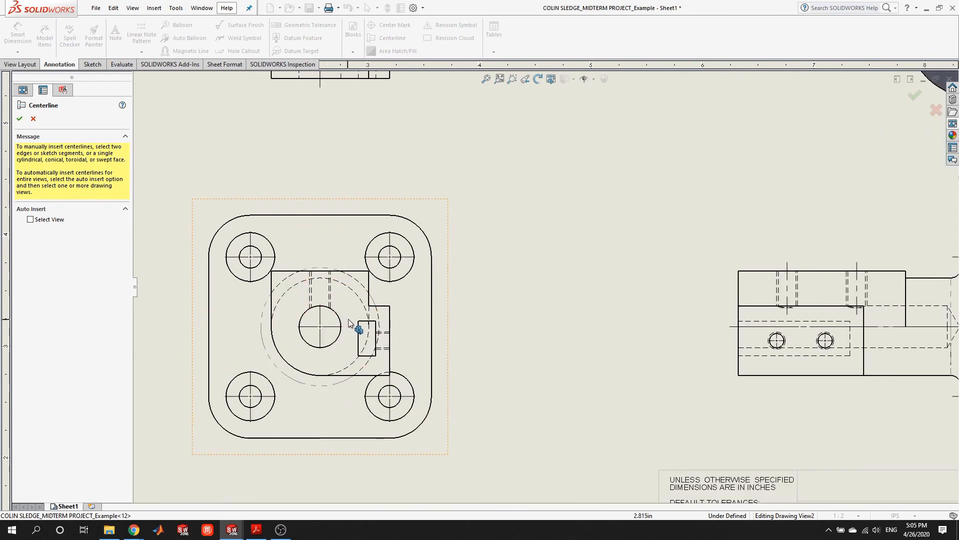
scroll(349, 322, down, 3)
click(430, 316)
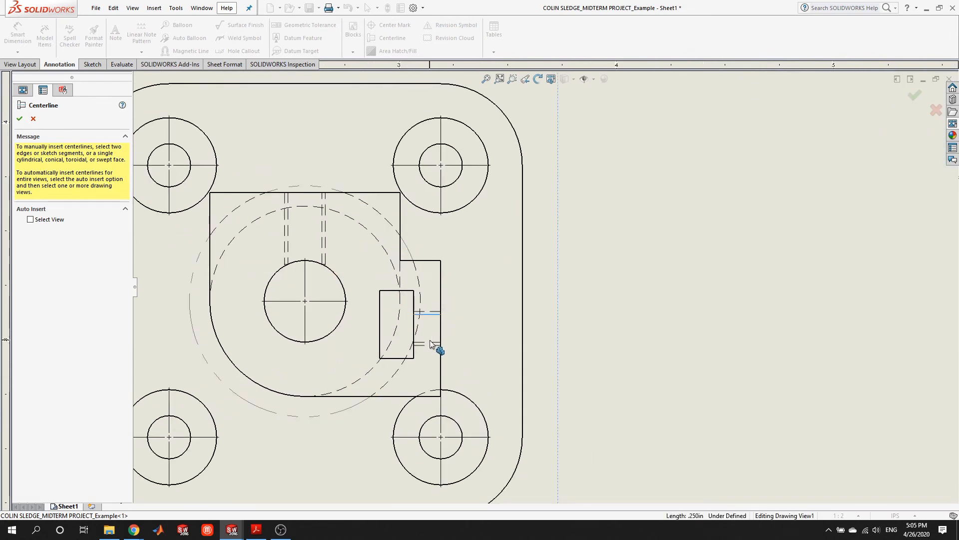
click(321, 217)
click(287, 218)
scroll(510, 165, up, 5)
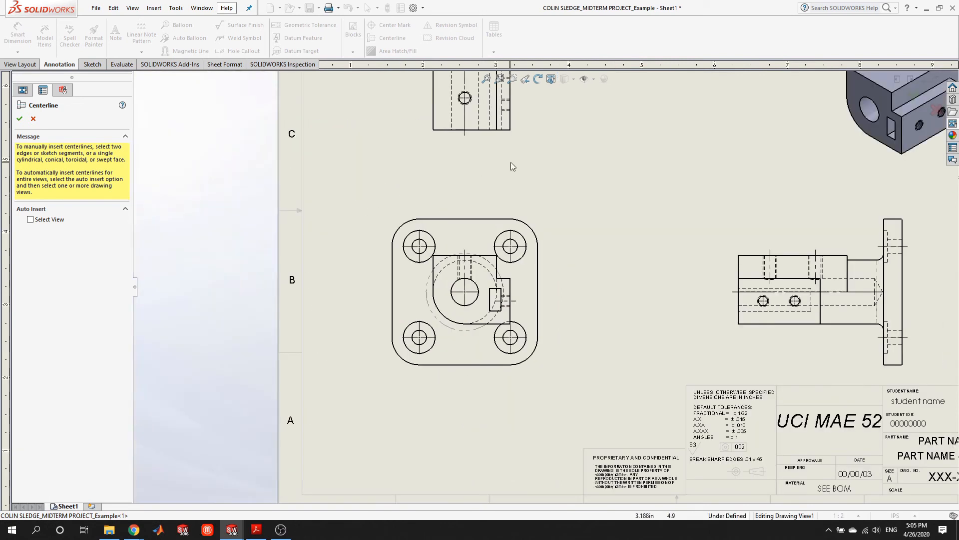
Add centerlines to the two hidden side tapped holes in the top view and finish the Centerline command.
scroll(540, 223, down, 5)
click(515, 284)
click(514, 312)
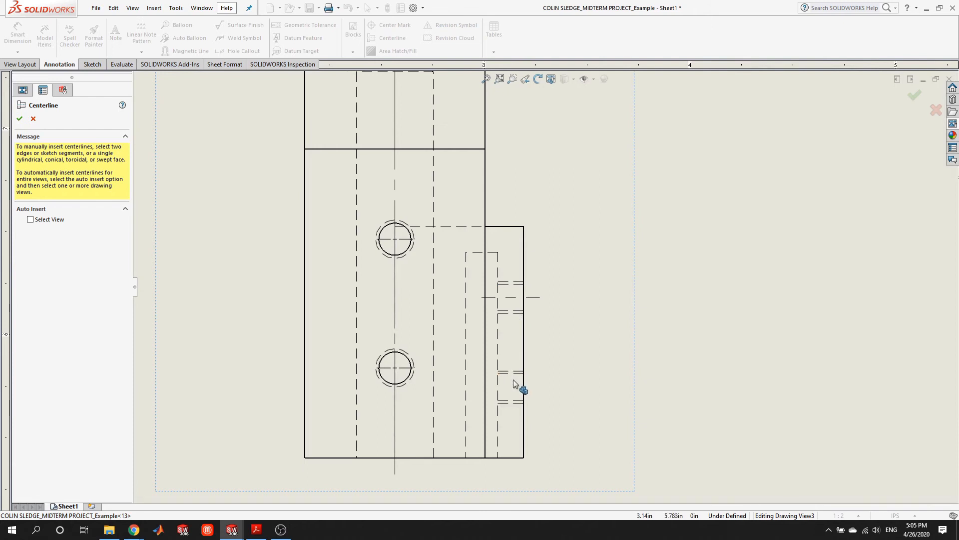
click(514, 382)
click(513, 401)
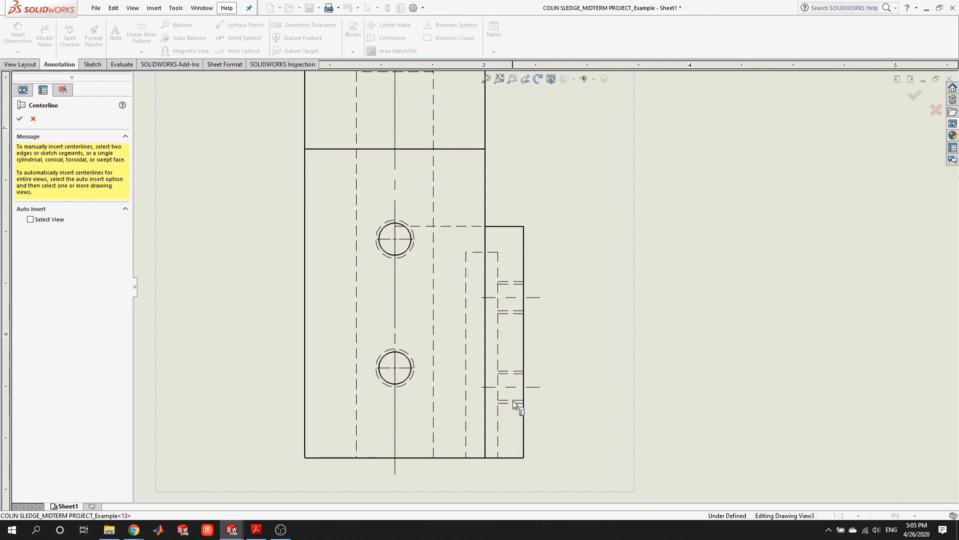
scroll(618, 317, up, 10)
scroll(733, 355, down, 2)
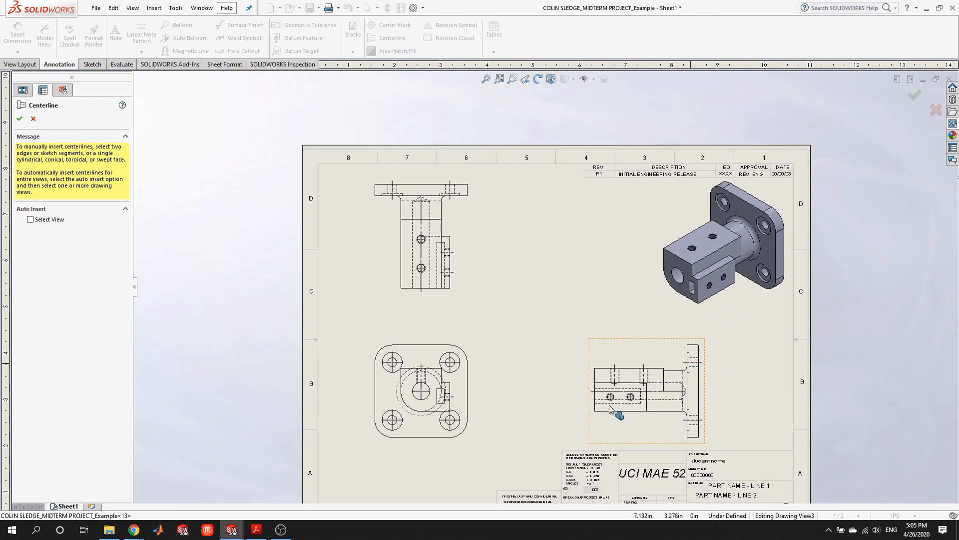
key(z)
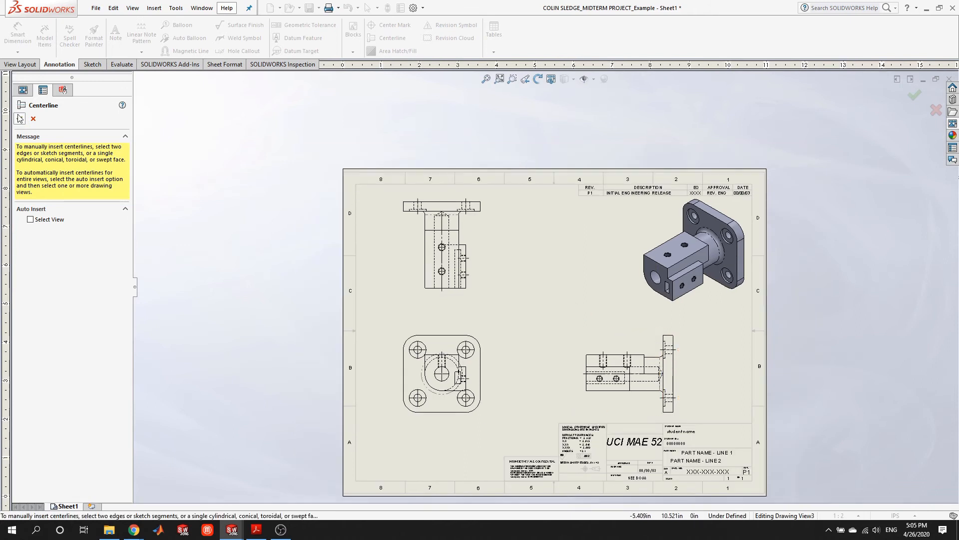
key(Escape)
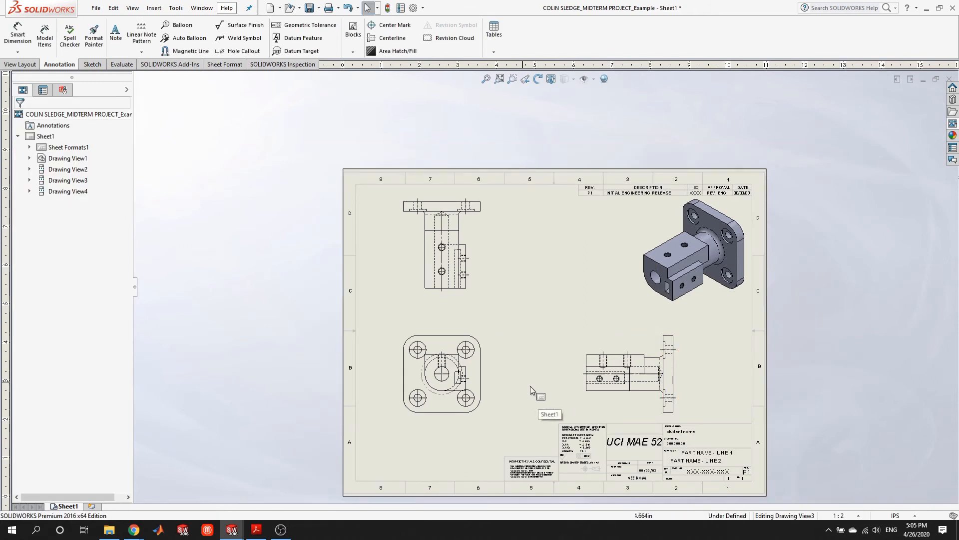
Dimension the overall width of the square flange in the front view, placing the dimension below the view.
scroll(515, 405, down, 5)
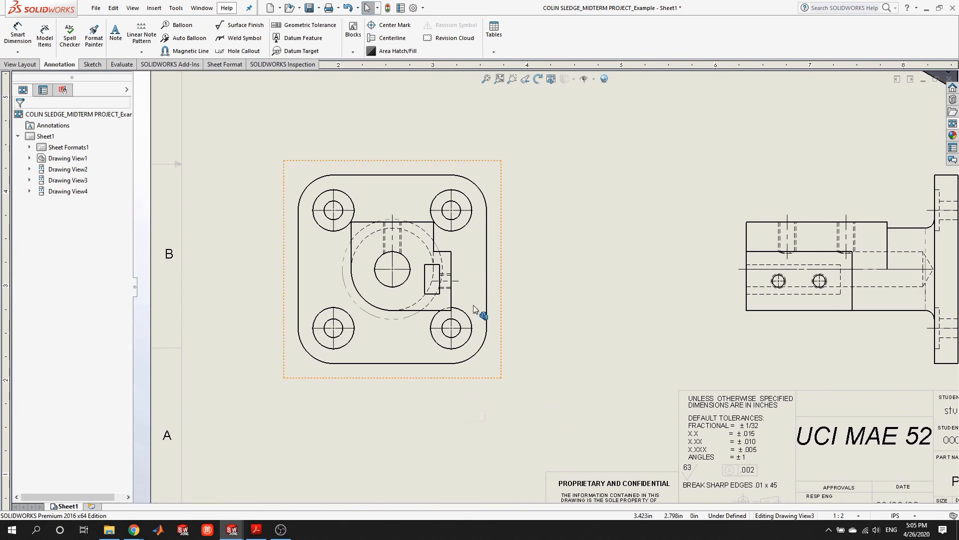
click(19, 36)
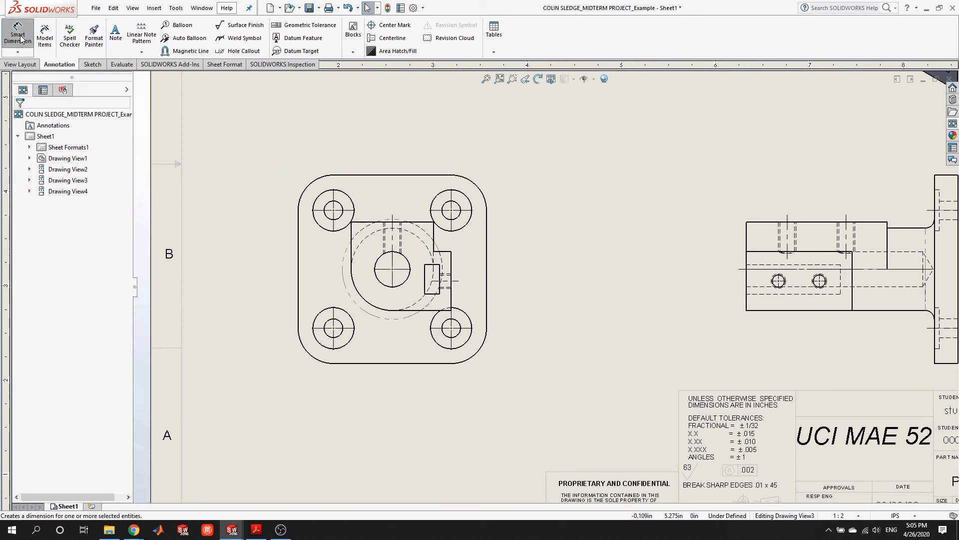
click(298, 273)
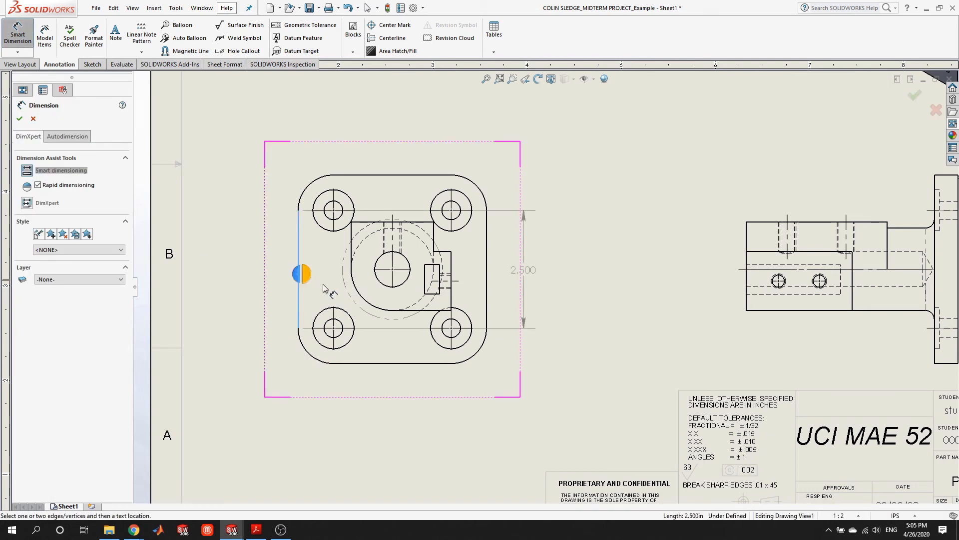
click(487, 290)
scroll(486, 289, up, 2)
scroll(370, 395, up, 1)
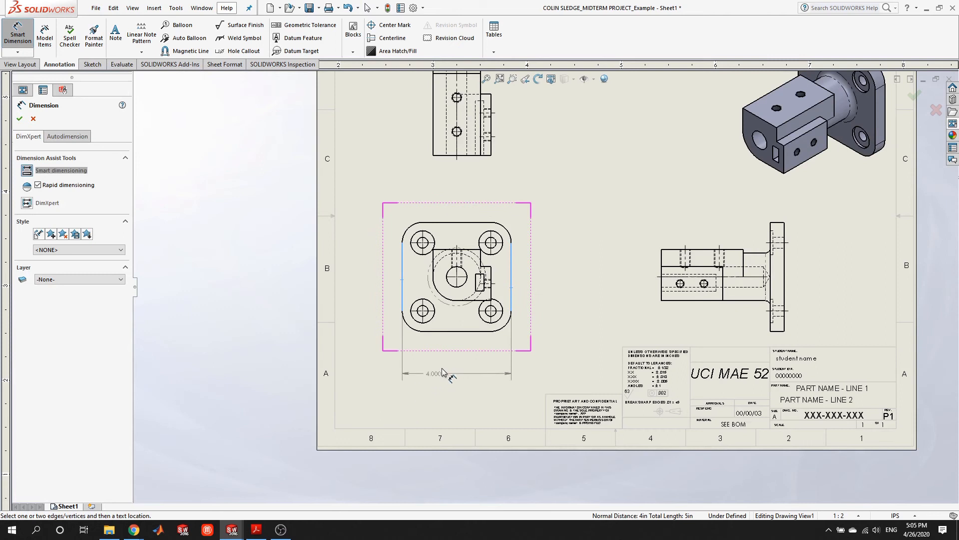
click(456, 392)
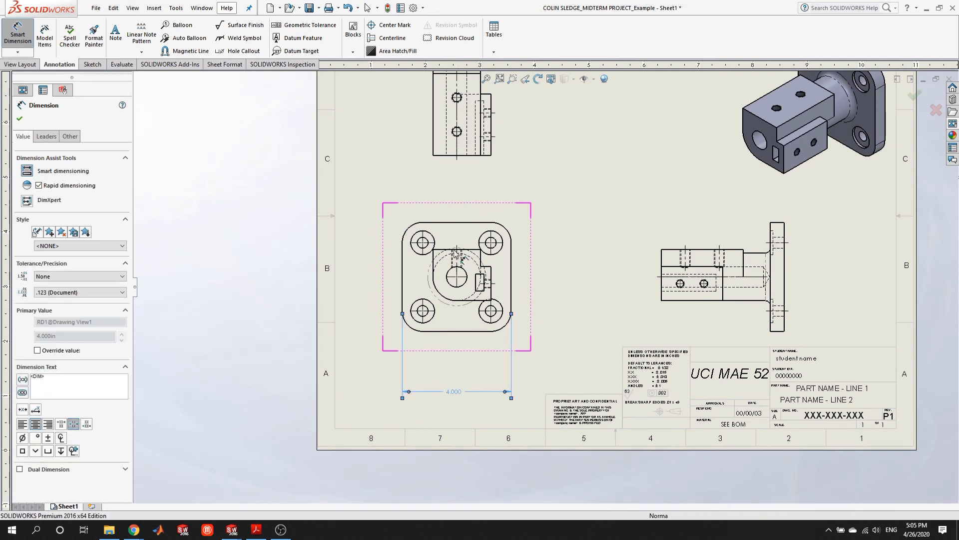
Slide the flange width's dimension text to the right along its dimension line.
scroll(458, 399, down, 2)
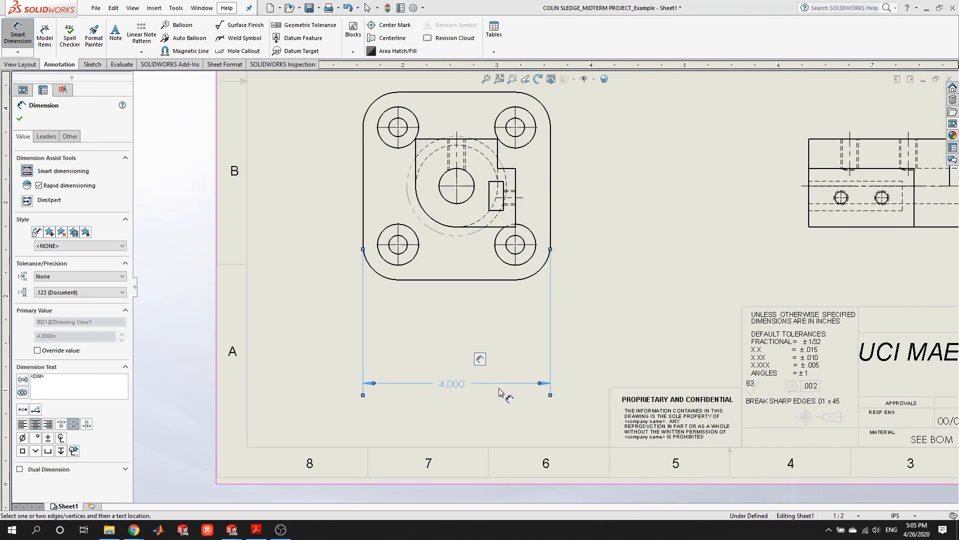
mouse_move(454, 385)
mouse_down()
mouse_move(606, 381)
mouse_move(284, 385)
mouse_move(477, 386)
mouse_up()
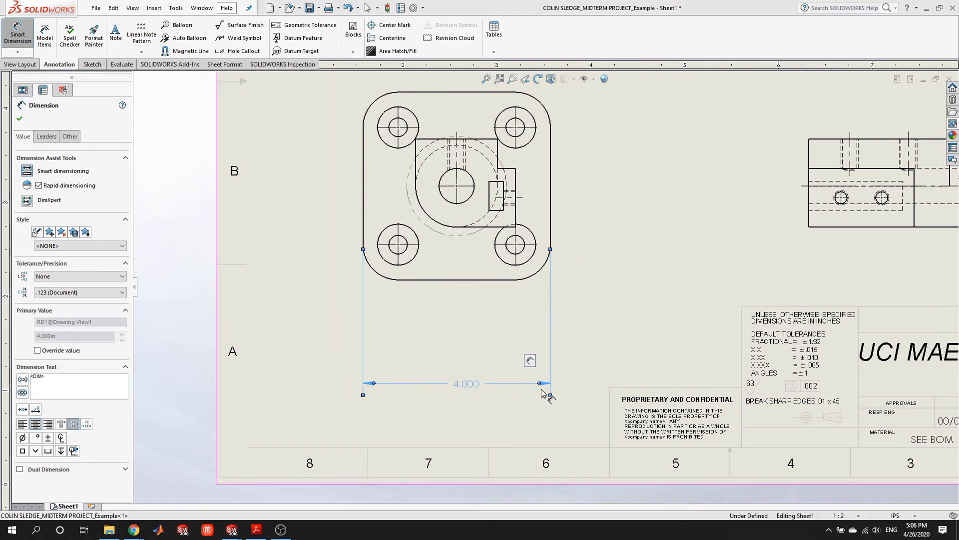
scroll(542, 386, down, 2)
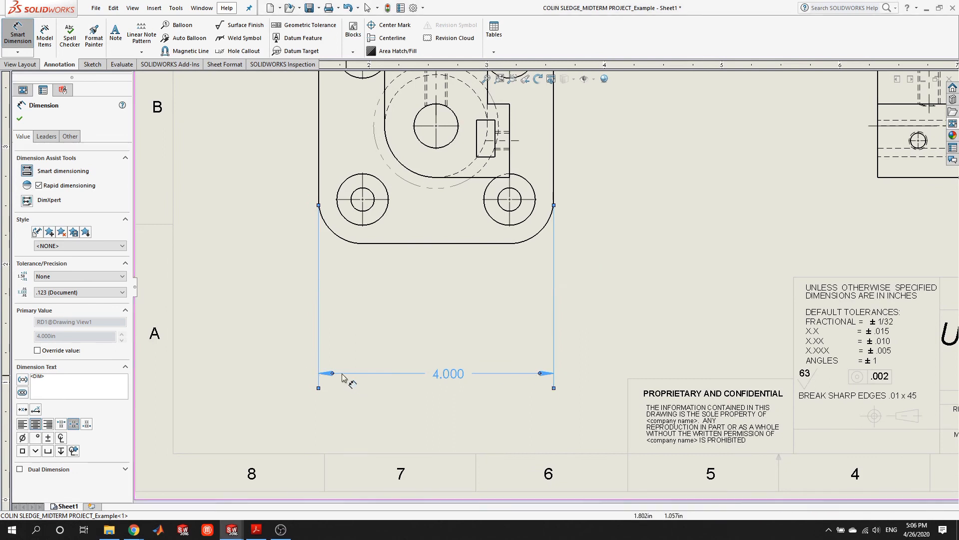
click(537, 407)
Flip the flange width dimension's arrows outside and back inside, and move its text slightly left and farther below the front view.
scroll(537, 406, down, 1)
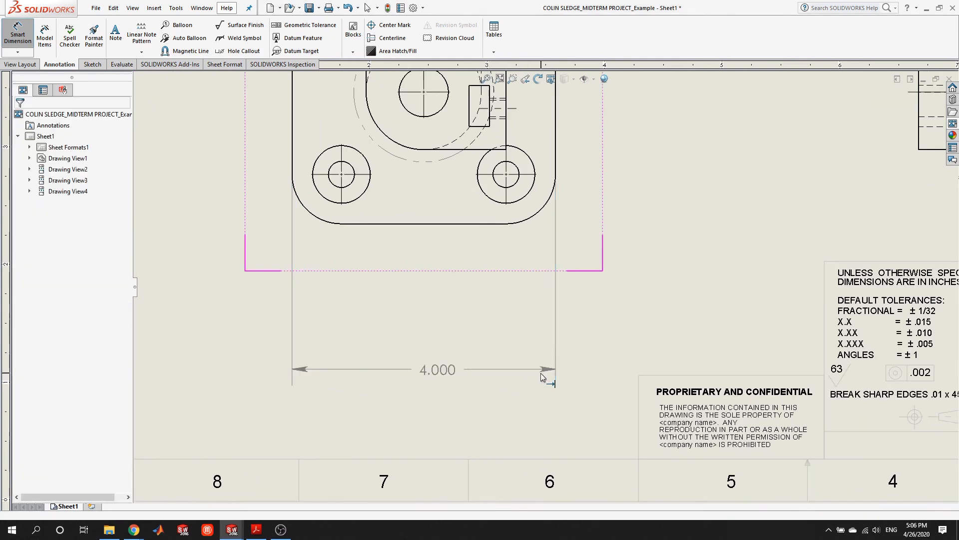
click(543, 372)
click(540, 369)
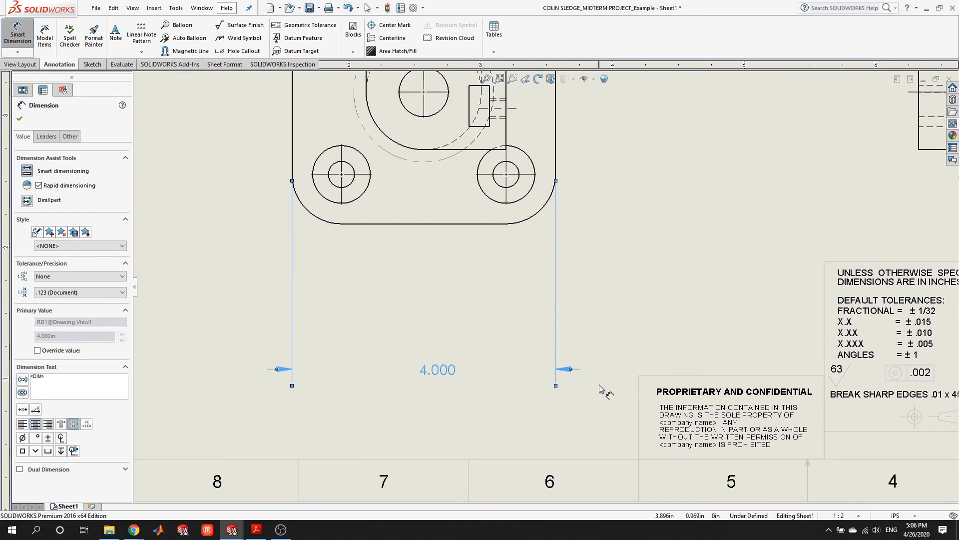
click(571, 369)
drag(433, 374, 420, 398)
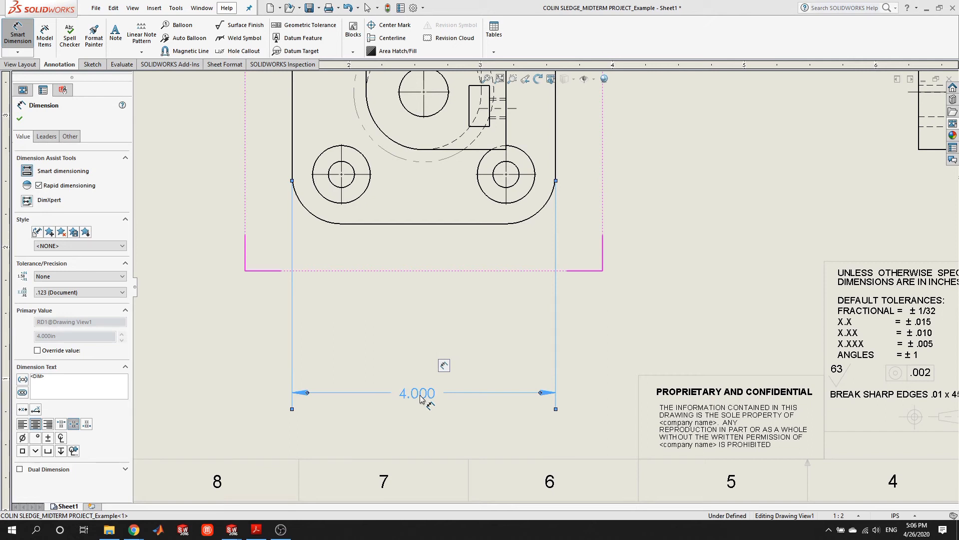
Dimension the overall height of the square flange in the front view, placing the dimension to the left of the view.
scroll(640, 234, up, 5)
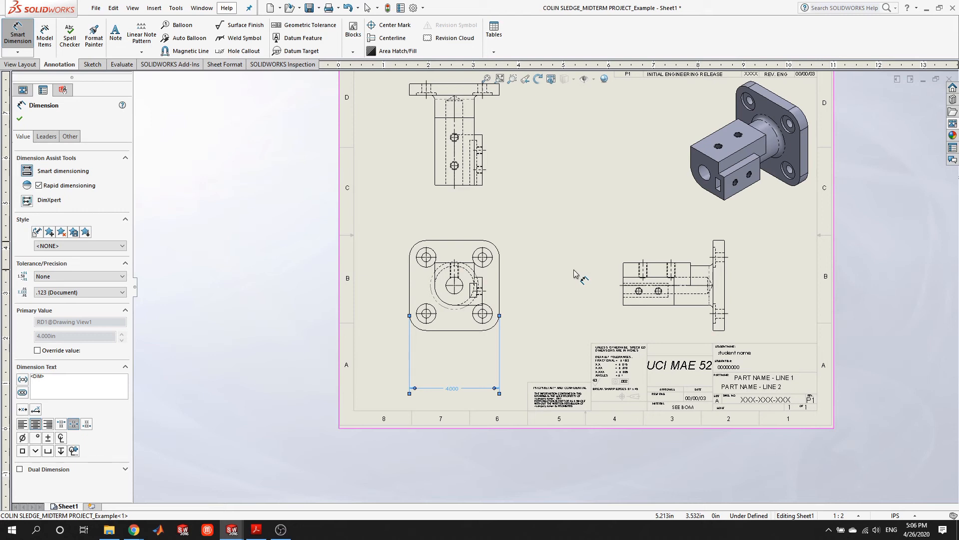
scroll(499, 415, down, 3)
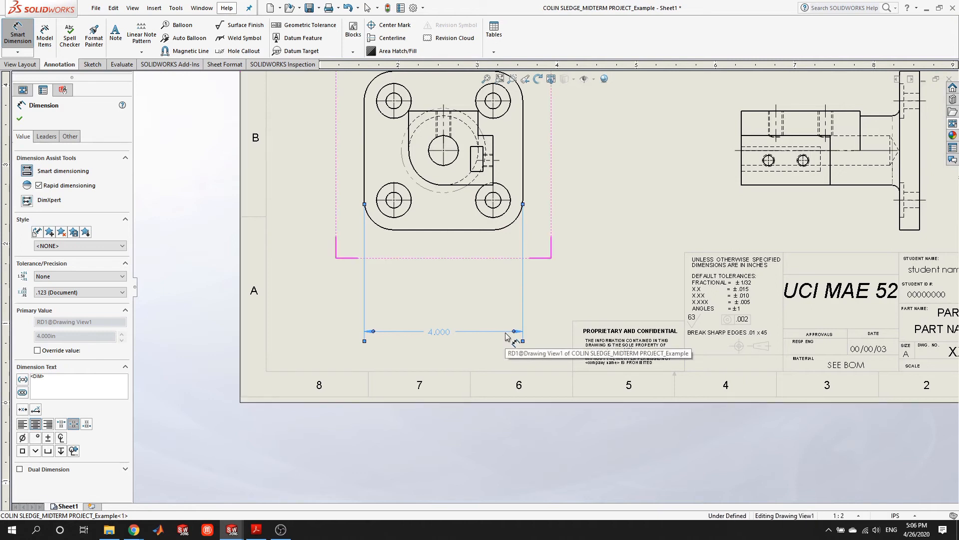
scroll(607, 270, up, 4)
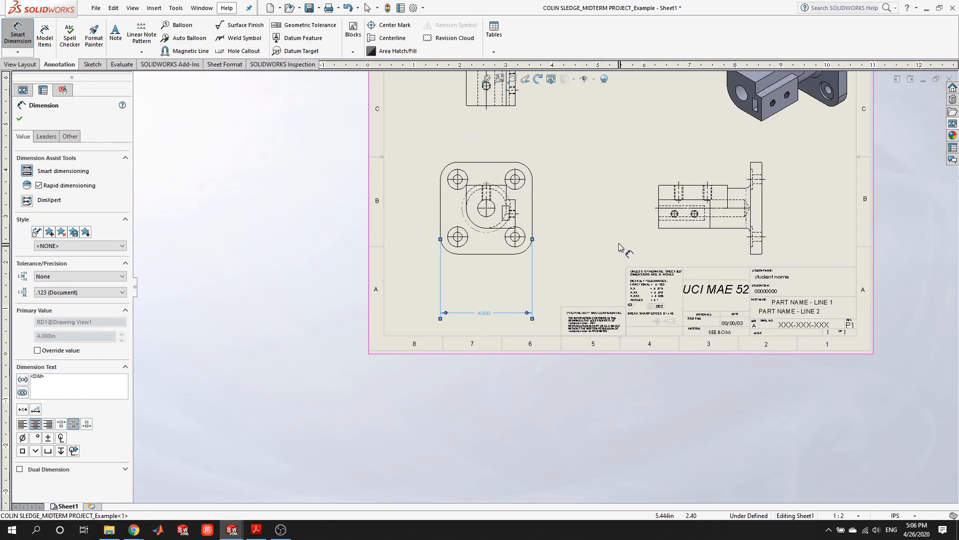
scroll(619, 248, up, 2)
scroll(508, 193, down, 3)
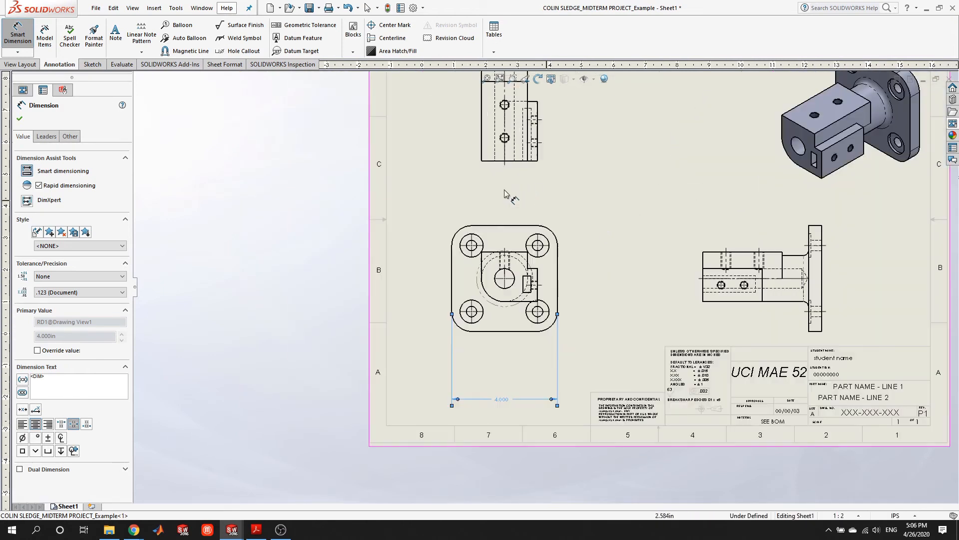
click(508, 331)
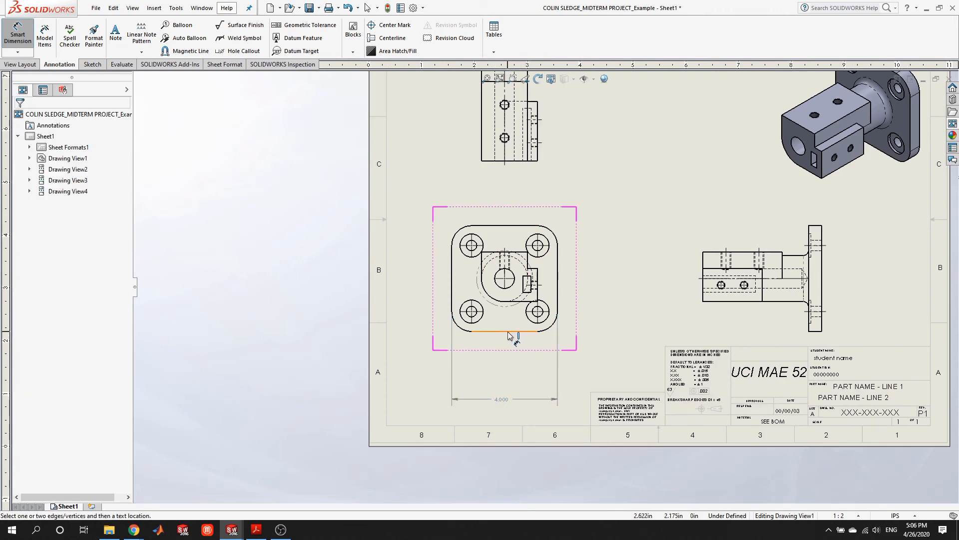
click(503, 225)
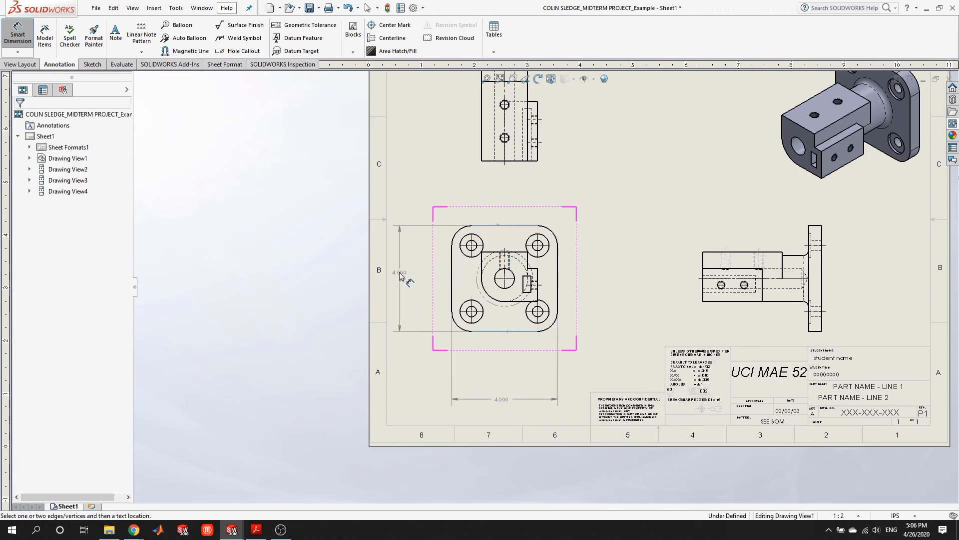
click(399, 273)
scroll(443, 288, down, 2)
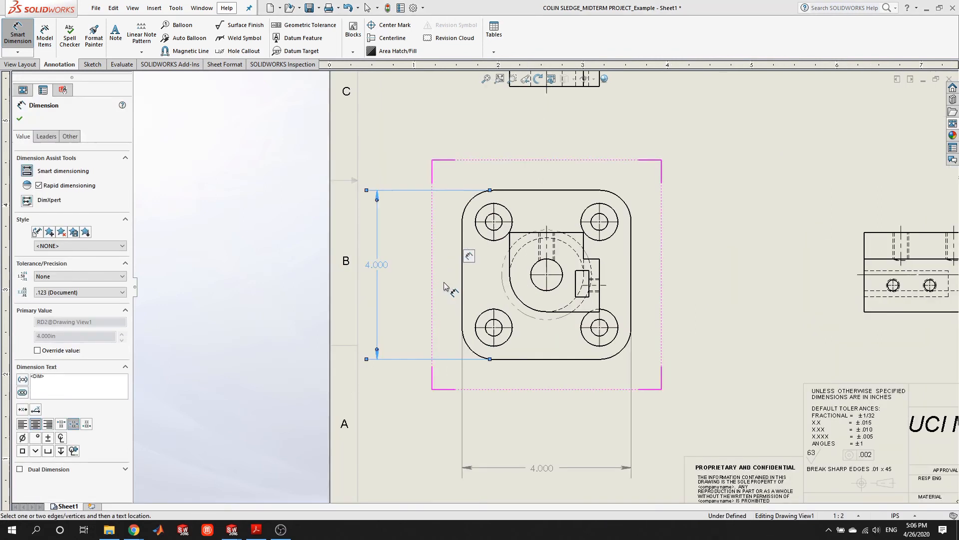
mouse_move(378, 268)
mouse_down()
mouse_move(440, 268)
mouse_move(385, 273)
mouse_up()
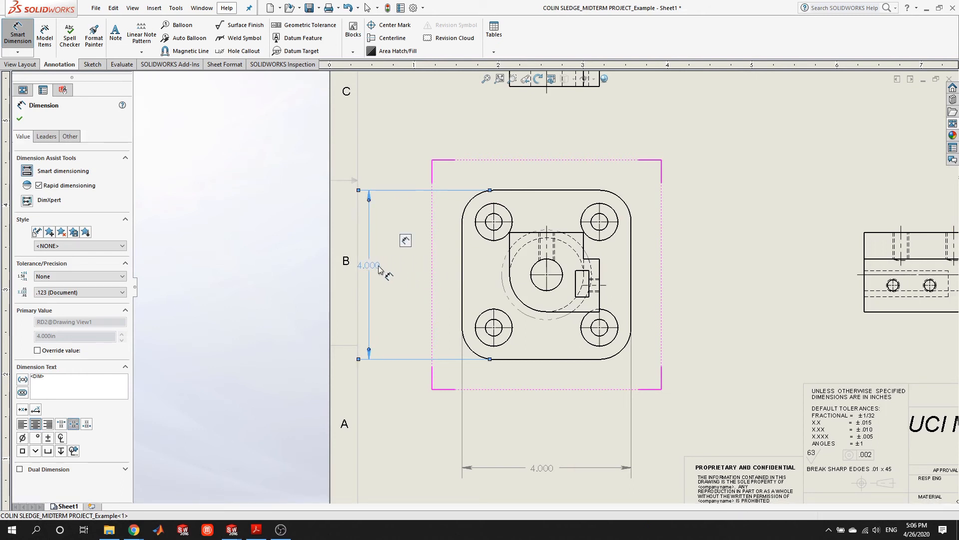
Dimension the height of the upper-left flange hole's center above the flange's bottom edge, placing it inside the overall height dimension.
click(524, 359)
click(501, 215)
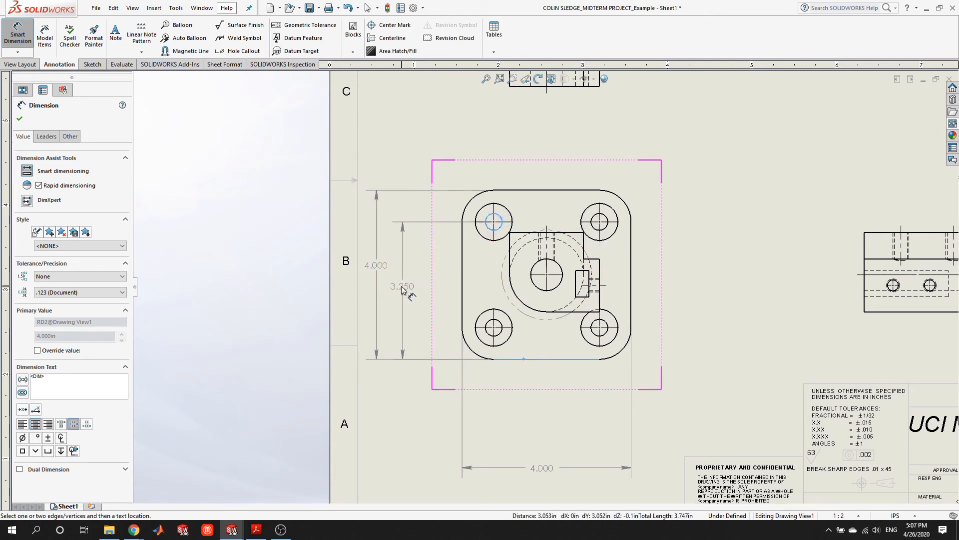
click(400, 287)
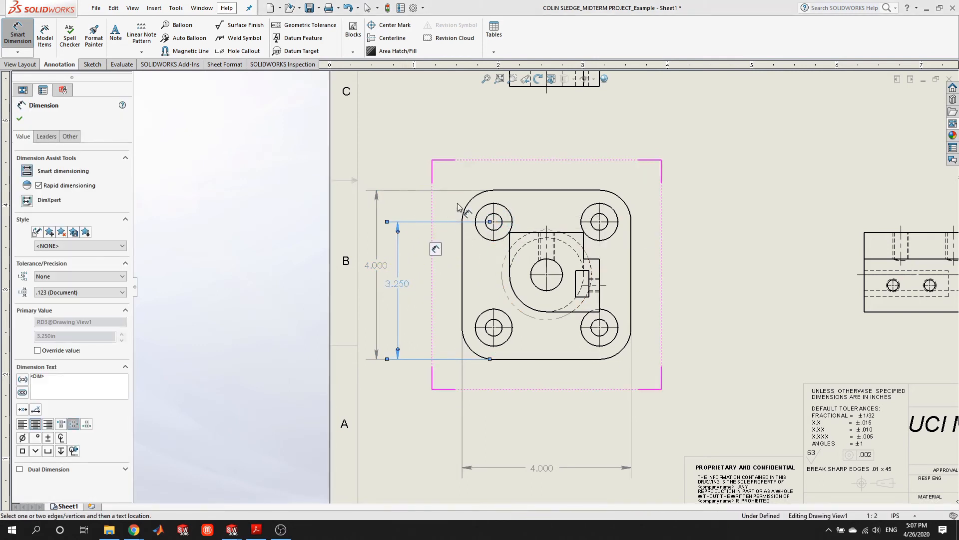
click(400, 150)
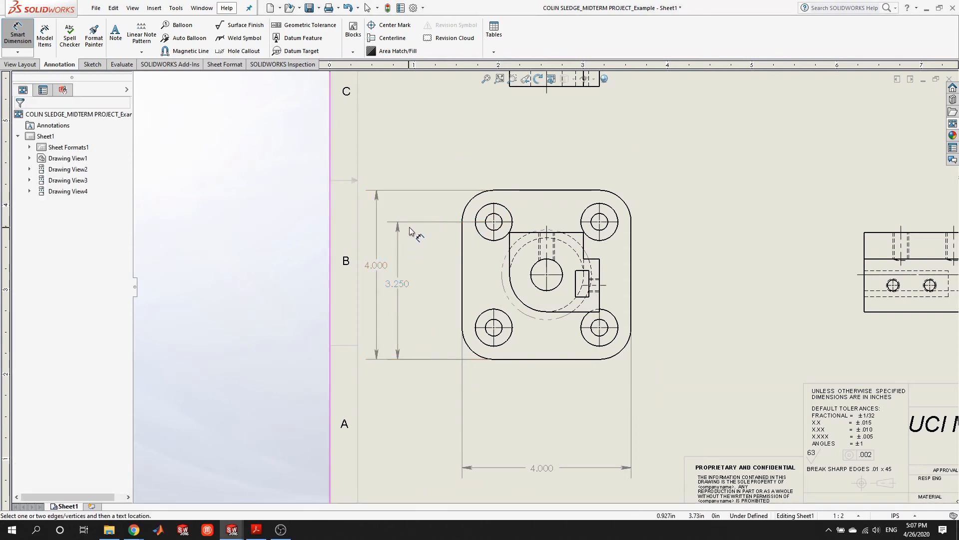
Move the overall height dimension inside the upper-hole dimension and back outside it, and shift the upper-hole dimension slightly outward.
drag(376, 268, 428, 267)
click(412, 408)
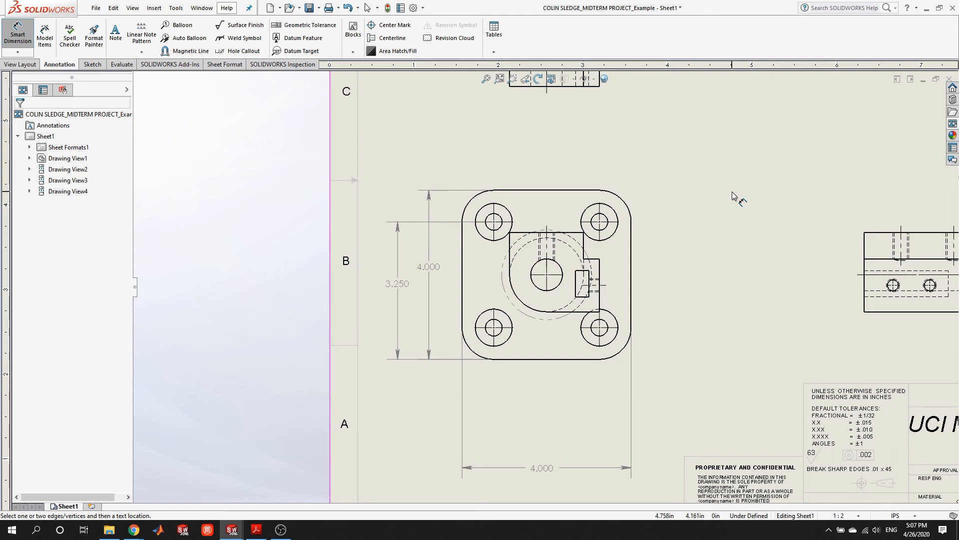
mouse_move(429, 266)
mouse_down()
mouse_move(373, 267)
mouse_move(369, 256)
mouse_up()
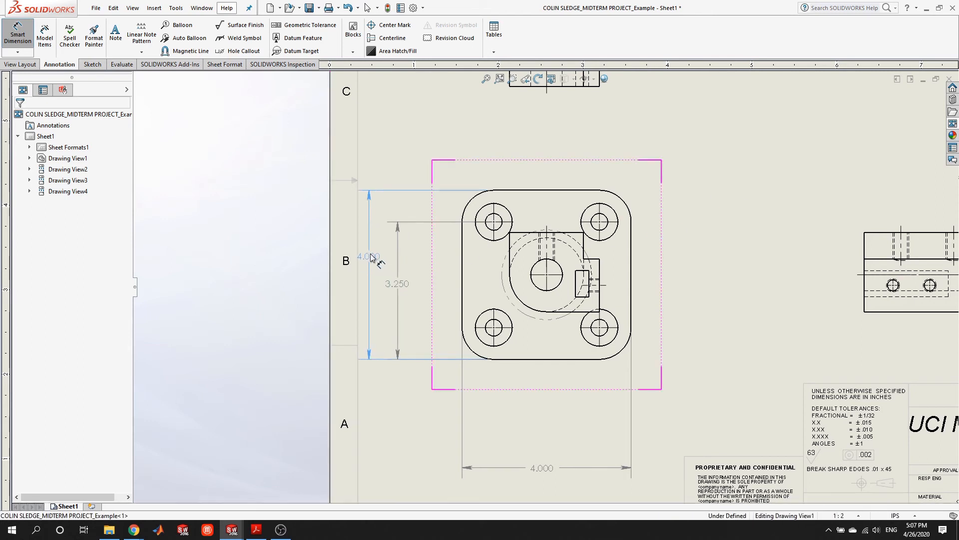
drag(393, 287, 384, 286)
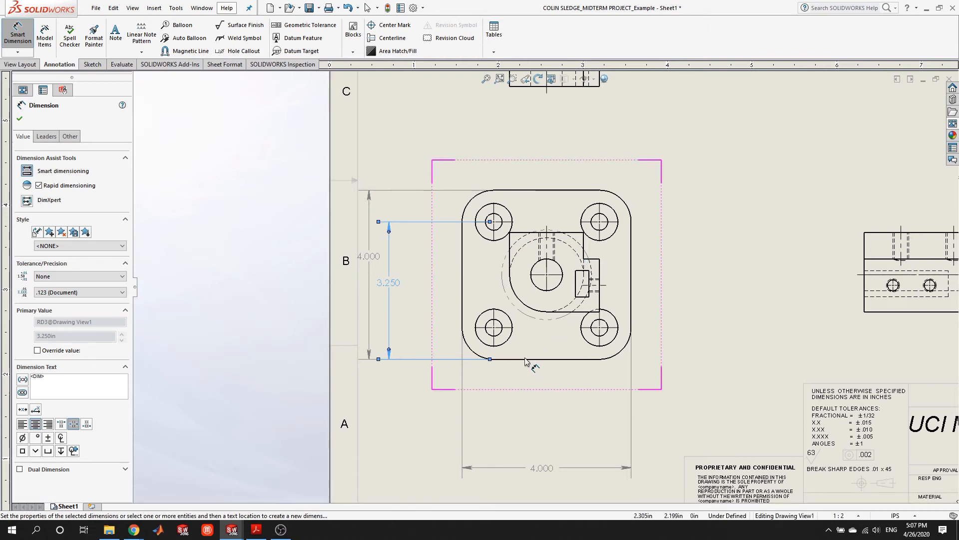
Dimension the height of the lower-left flange hole's center above the flange's bottom edge, placing it closest to the view.
key(Escape)
click(494, 319)
key(Escape)
click(518, 358)
click(503, 334)
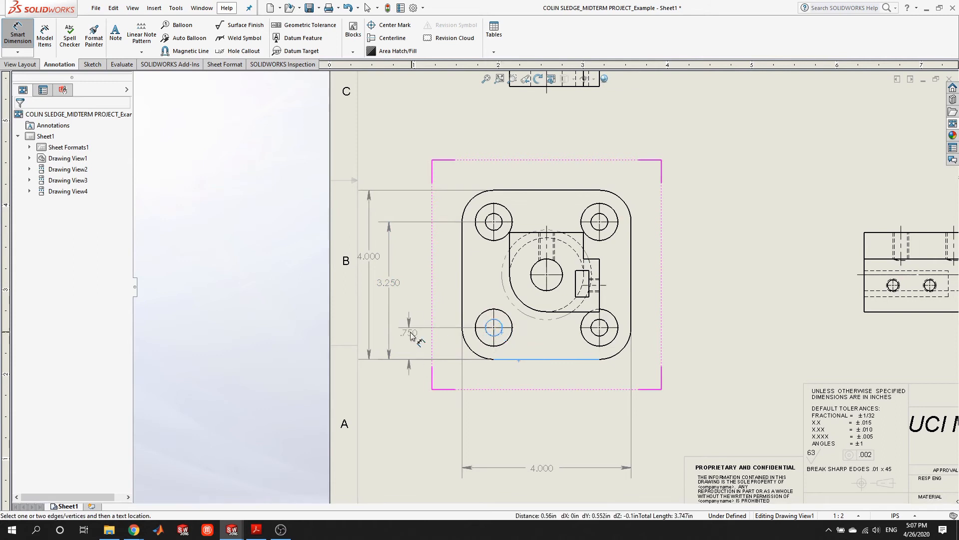
click(434, 340)
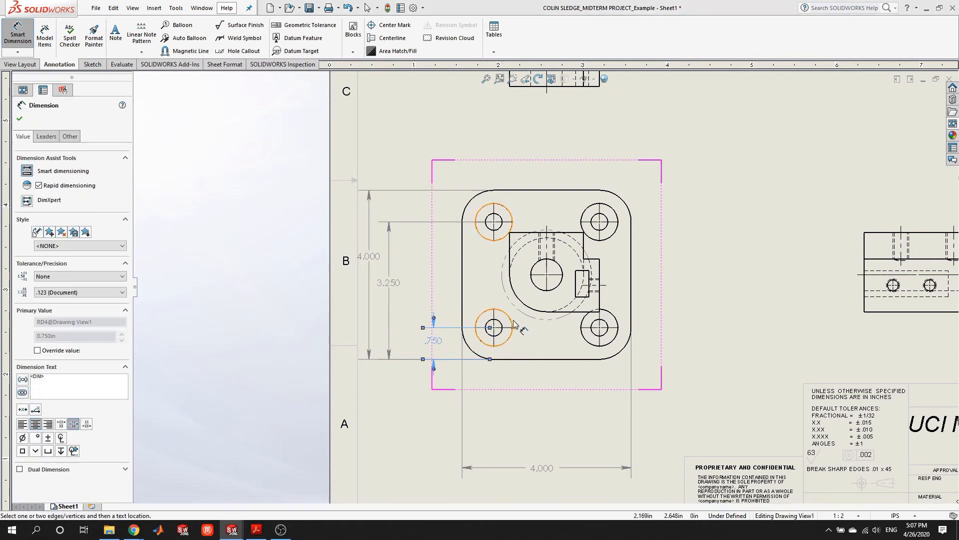
key(Escape)
Dimension the height of the central bore's center above the flange's bottom edge, placing it between the two flange-hole height dimensions.
click(566, 359)
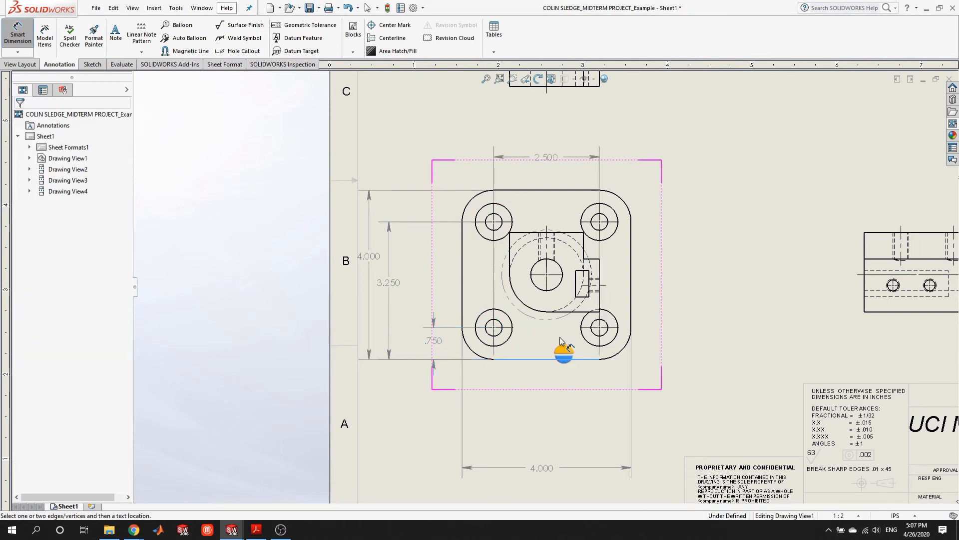
click(555, 277)
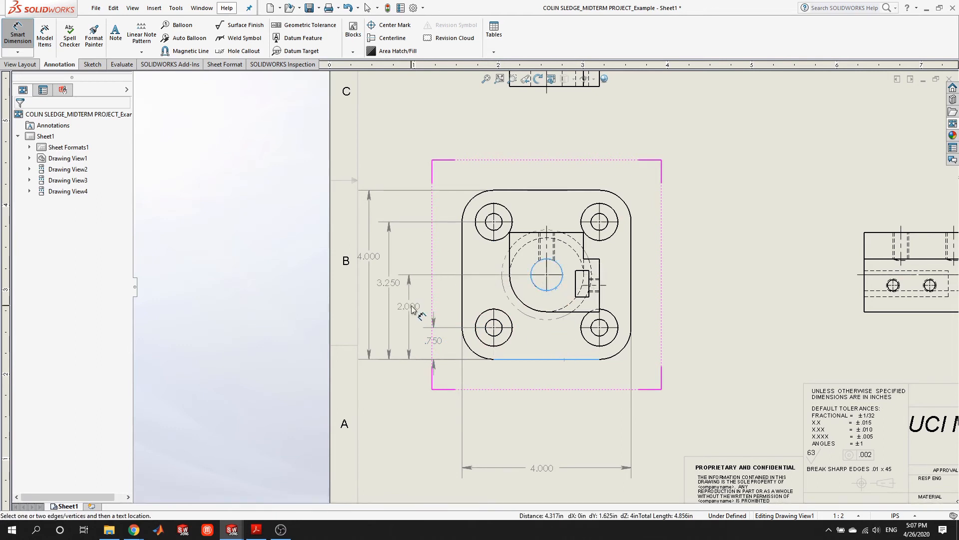
click(414, 312)
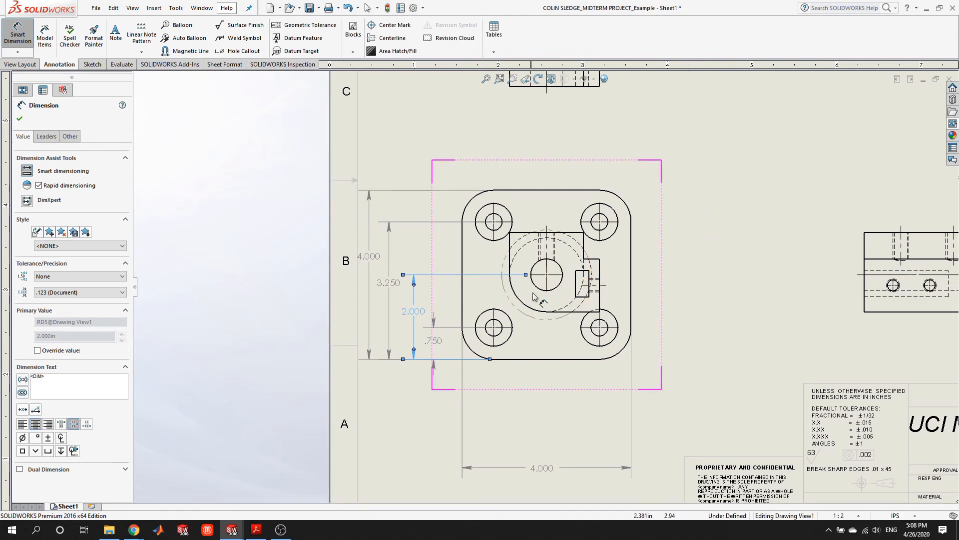
Dimension the central bore's diameter above the front view, check its callout in the reference PDF, and return to the drawing's dimension.
click(538, 266)
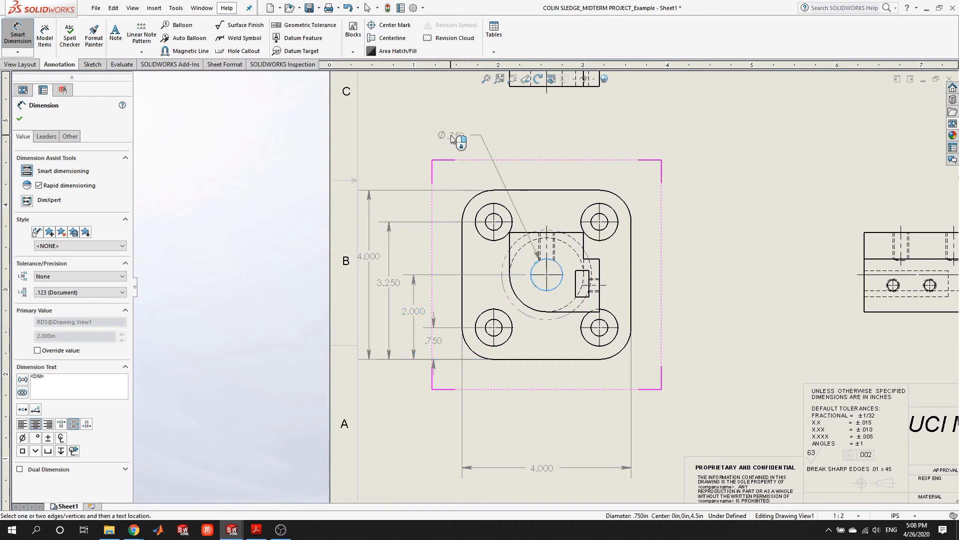
click(452, 140)
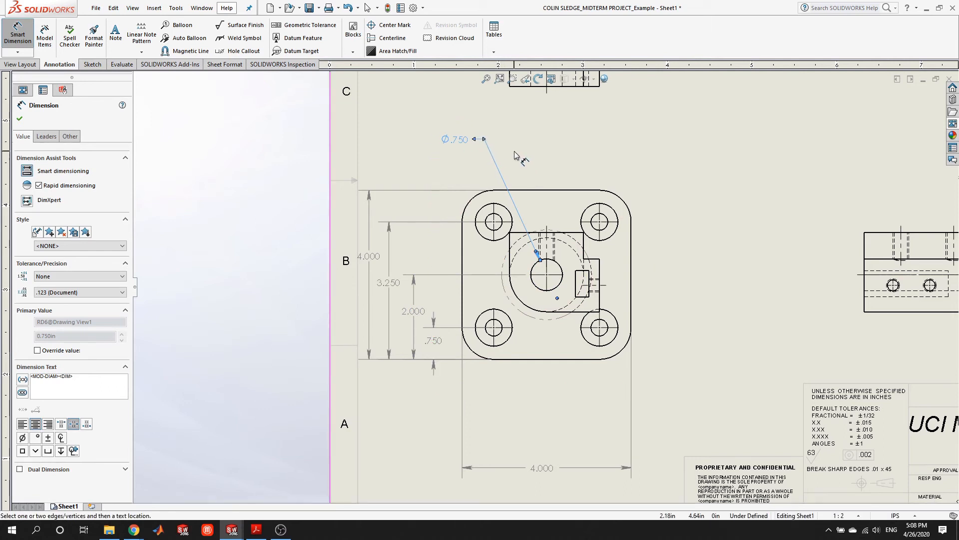
click(255, 531)
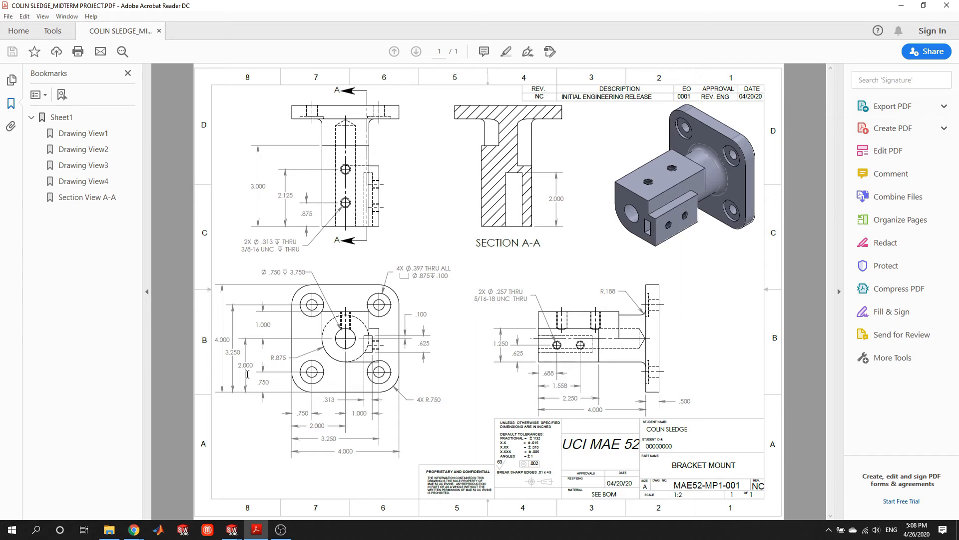
click(232, 529)
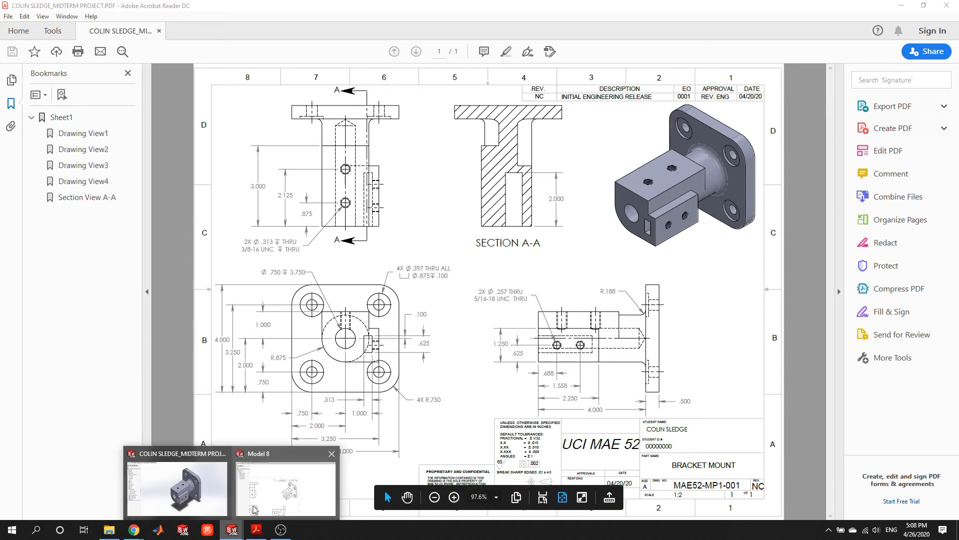
click(225, 480)
click(478, 143)
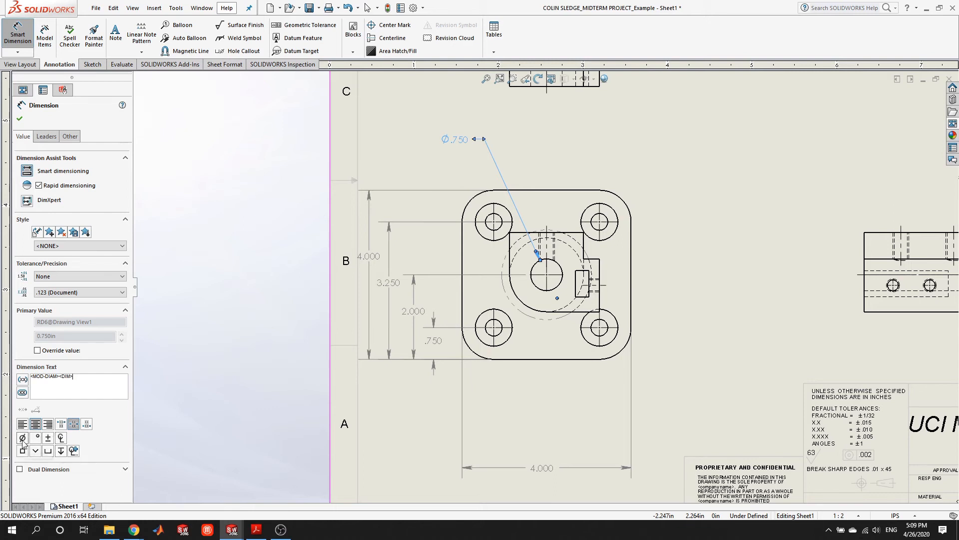
click(74, 452)
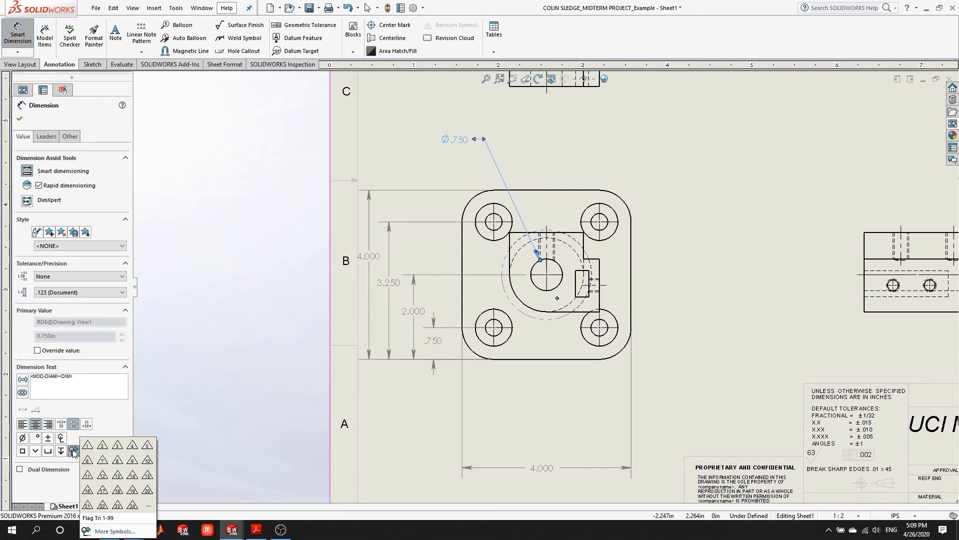
click(114, 530)
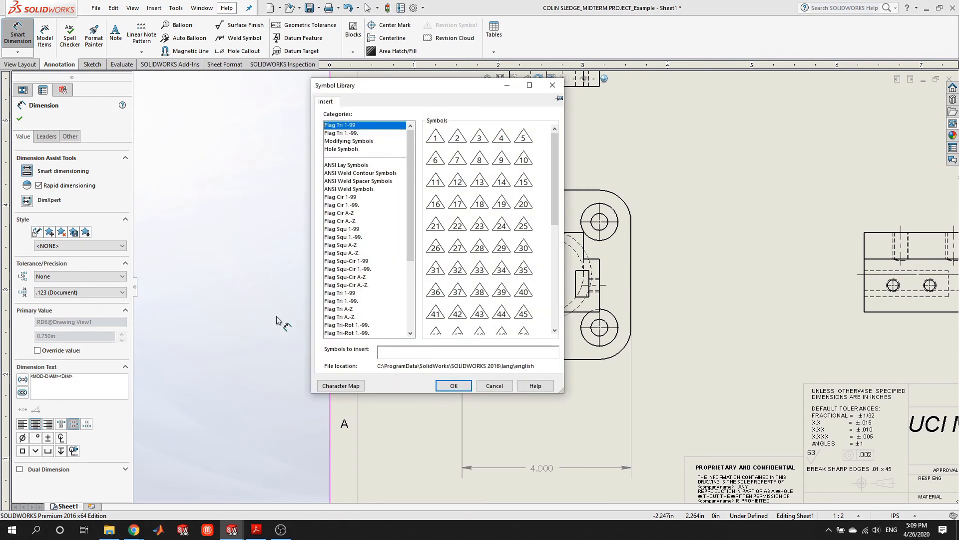
mouse_move(412, 144)
mouse_down()
mouse_move(411, 259)
mouse_move(410, 145)
mouse_up()
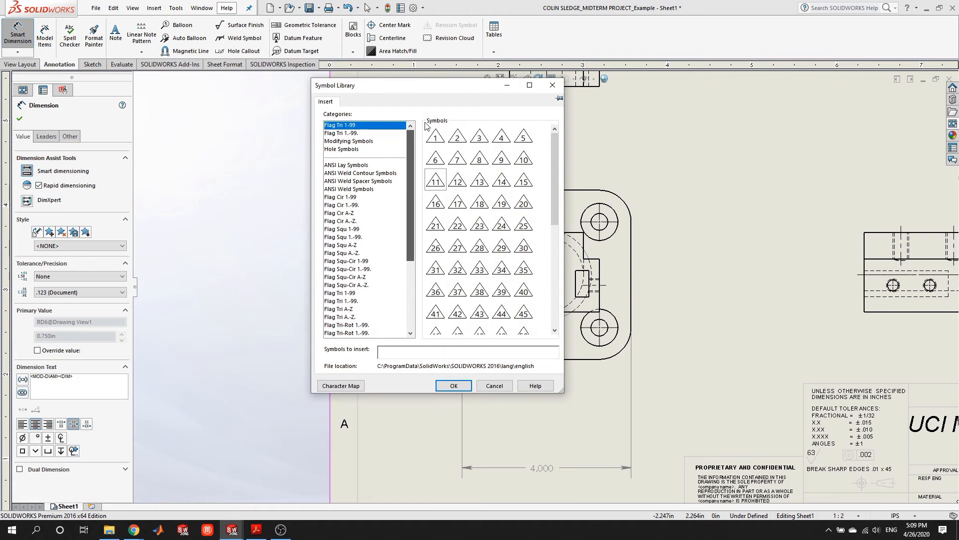
click(357, 133)
click(355, 141)
click(355, 149)
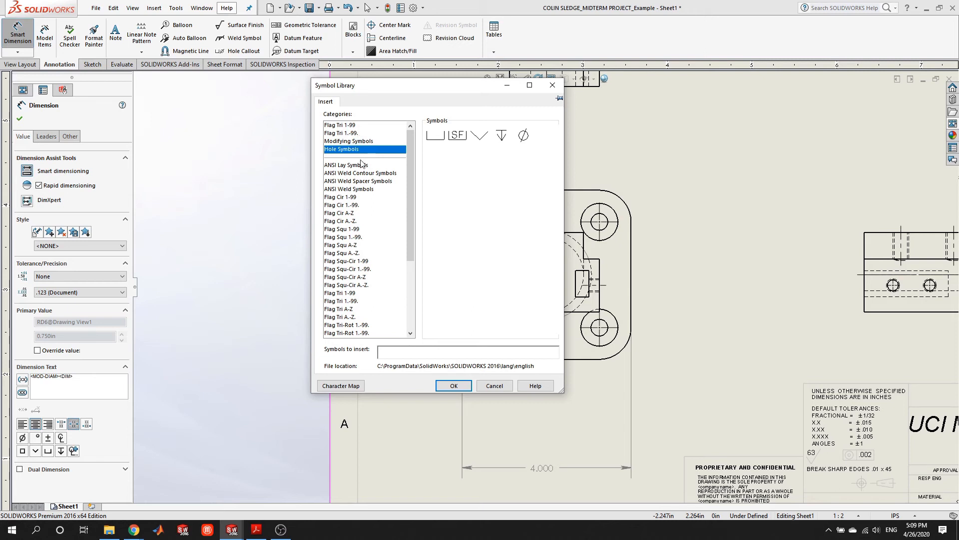
click(552, 85)
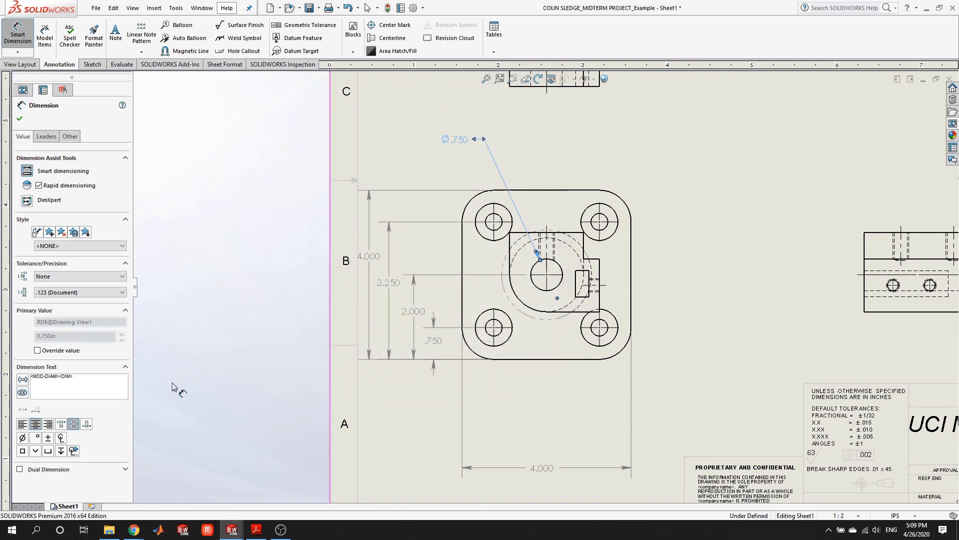
Append the hole depth symbol and the depth 3.750 to the central bore's diameter dimension text.
click(61, 451)
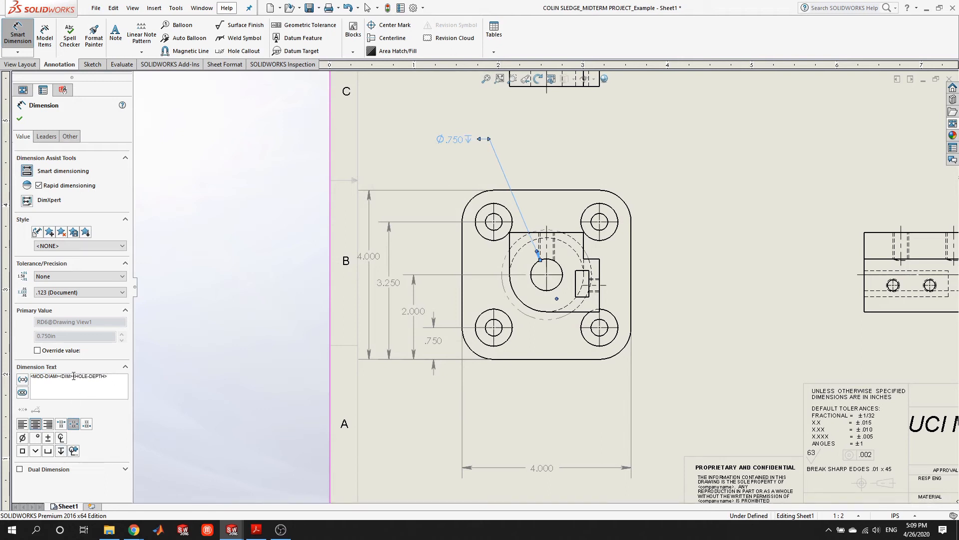
text(3.75)
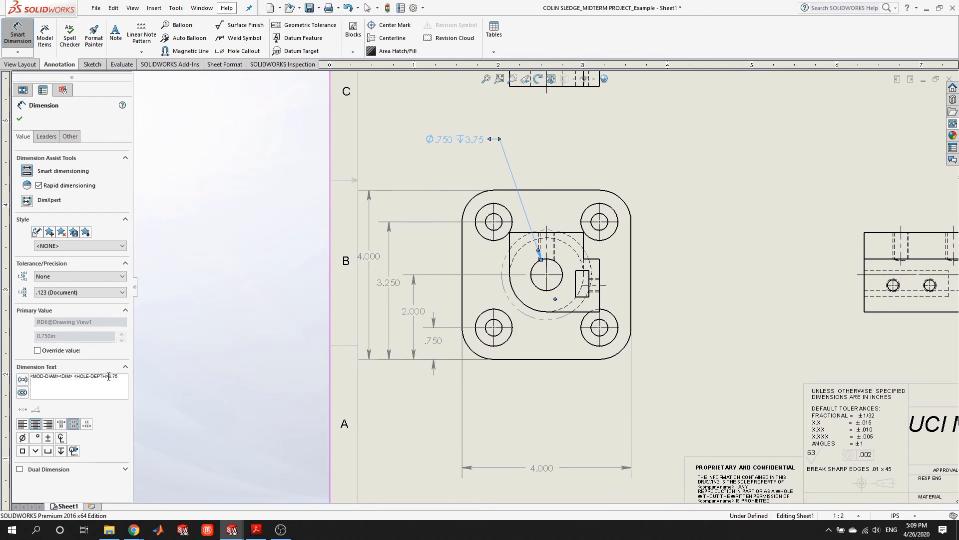
text(0)
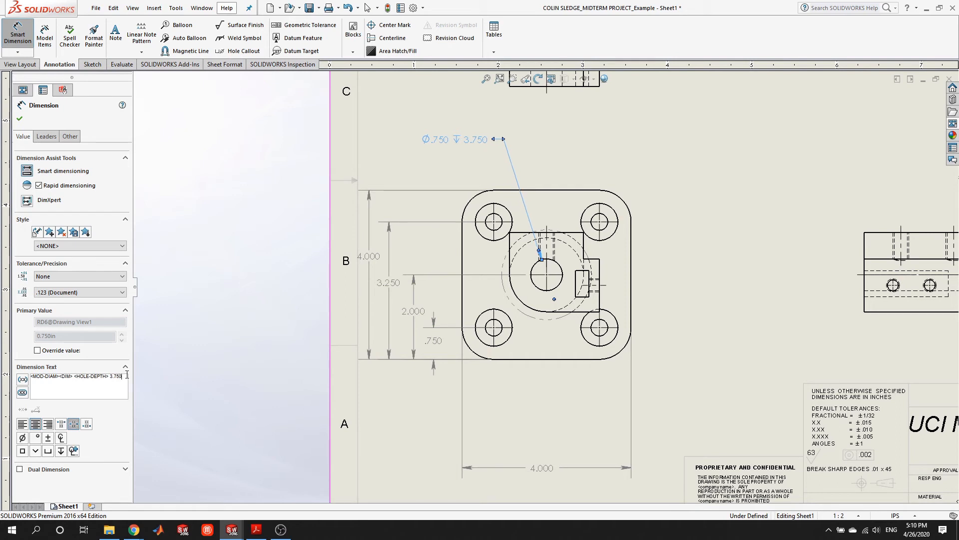
Compare the bore callout with the reference PDF in Acrobat Reader, and shift the callout slightly down and left in the SOLIDWORKS drawing.
click(256, 529)
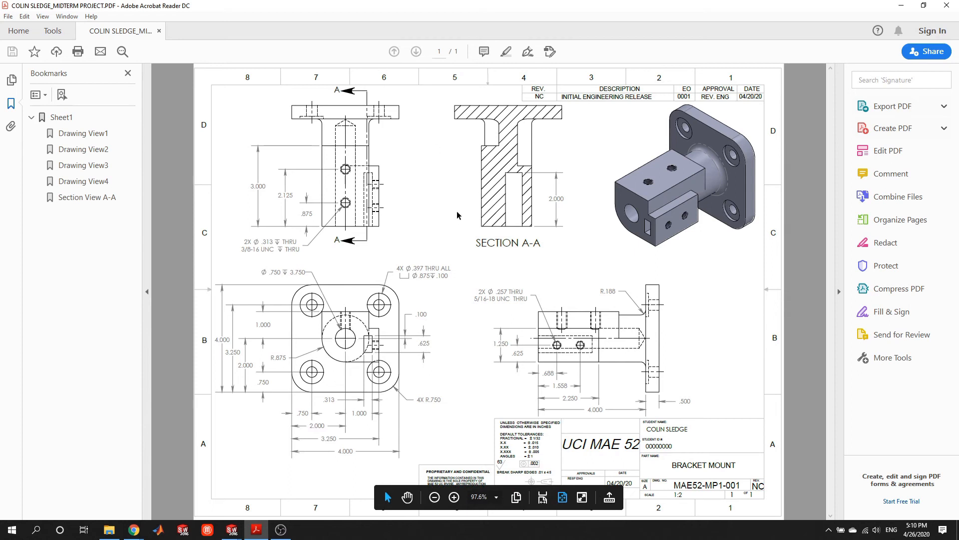
click(232, 529)
drag(466, 140, 452, 148)
scroll(570, 205, up, 4)
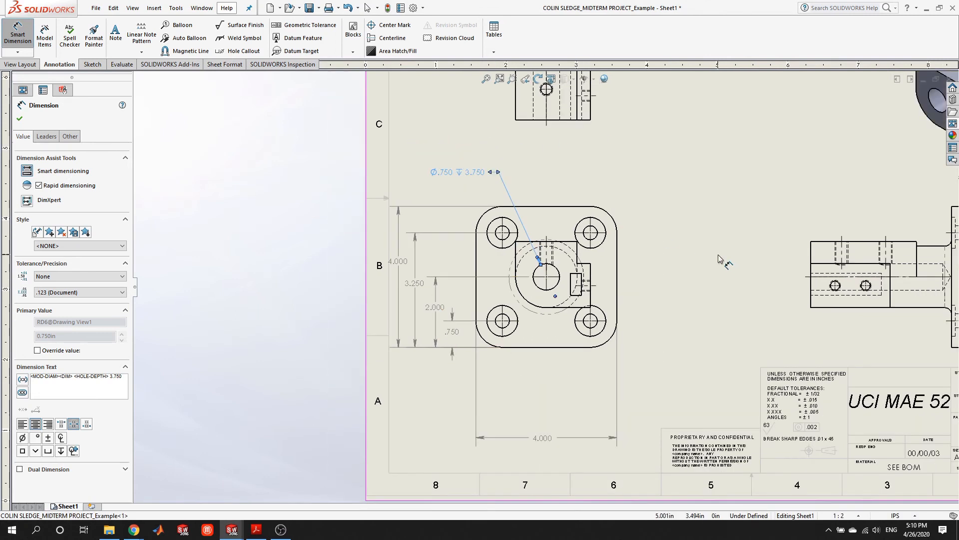
scroll(733, 233, down, 3)
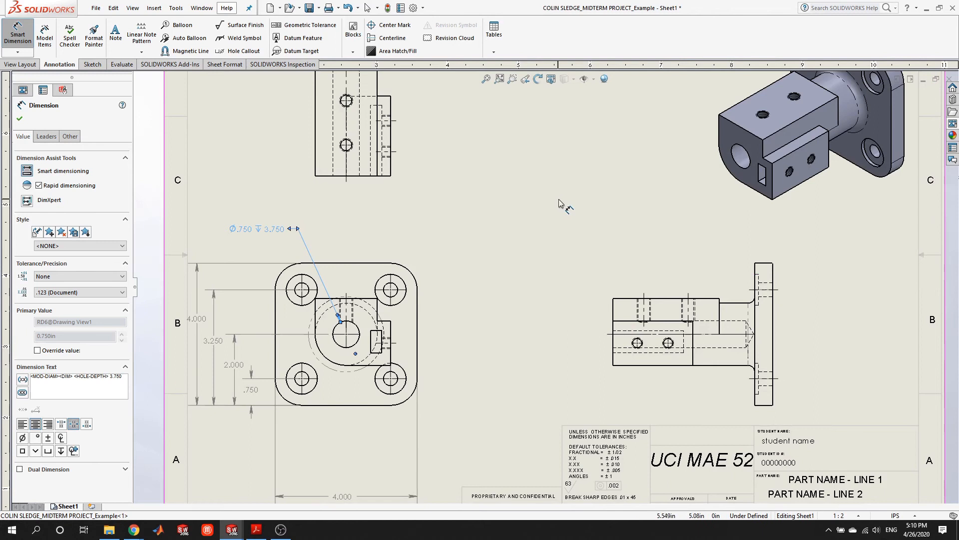
Add a hole callout to the upper-right counterbored flange hole, placing it above and to the right of the front view.
scroll(554, 235, up, 1)
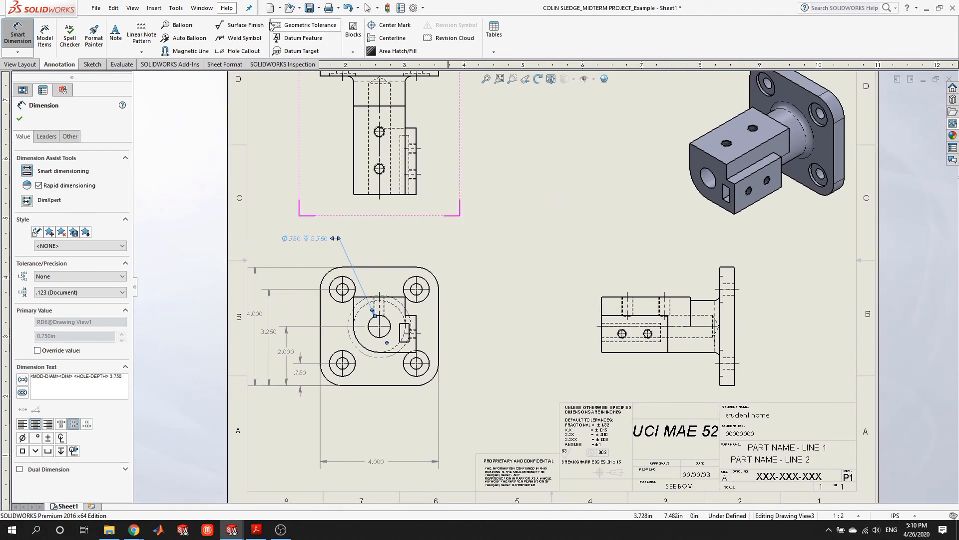
key(Escape)
click(244, 51)
scroll(475, 291, down, 4)
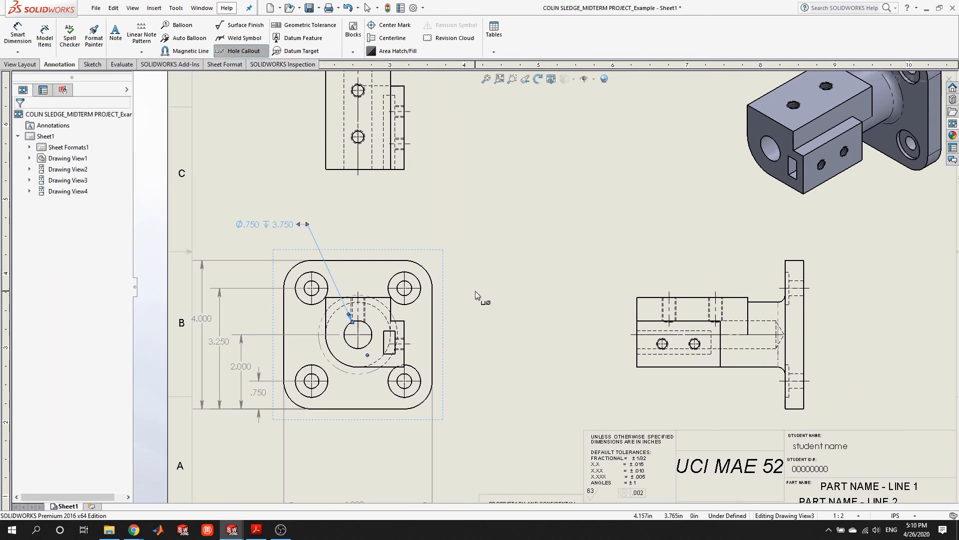
click(388, 261)
click(524, 163)
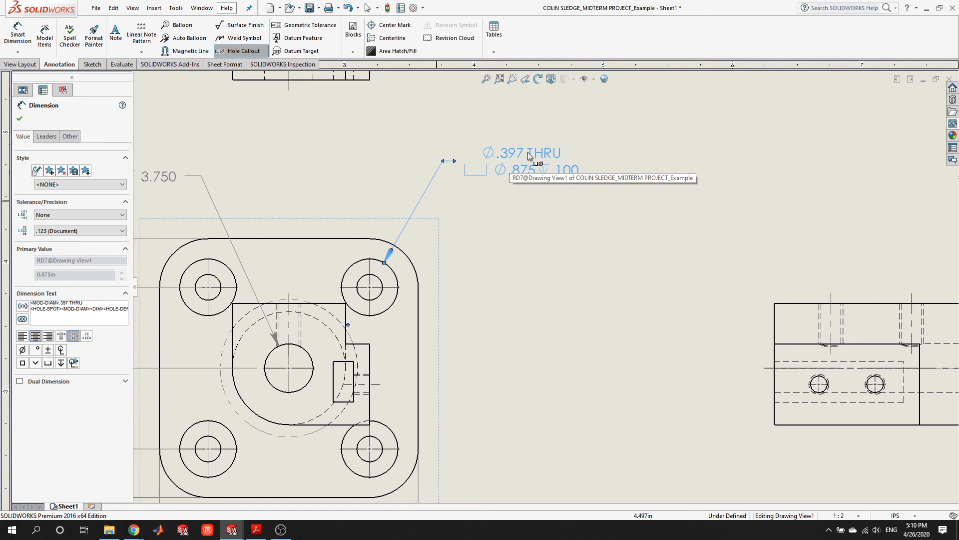
Add ALL after THRU and the prefix 4X to the counterbored hole callout, and shift the callout slightly right.
click(95, 302)
text(ALL)
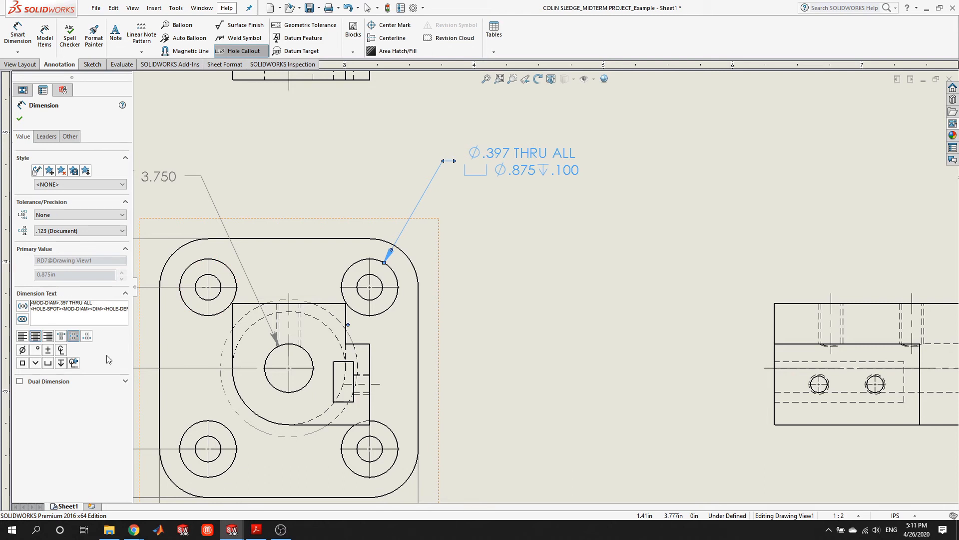
text(4X)
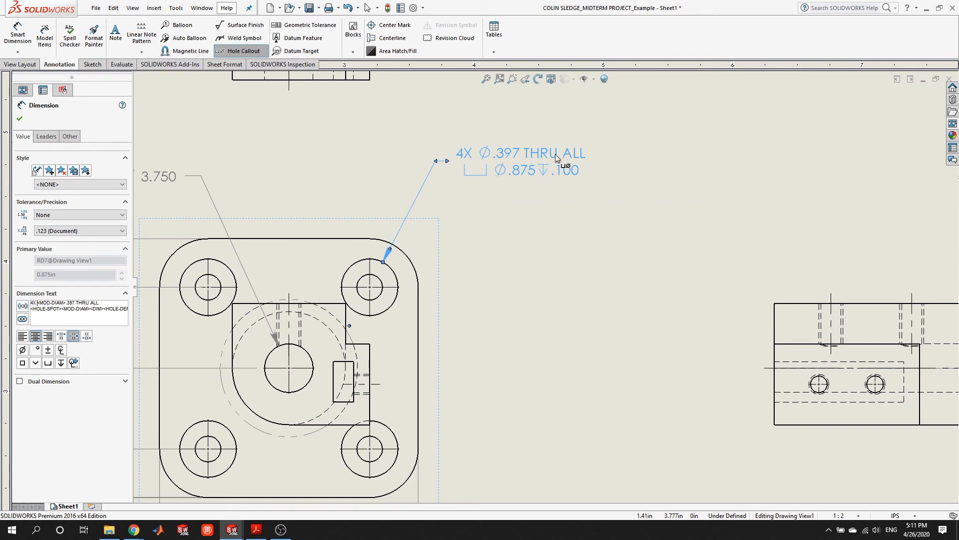
drag(536, 159, 556, 159)
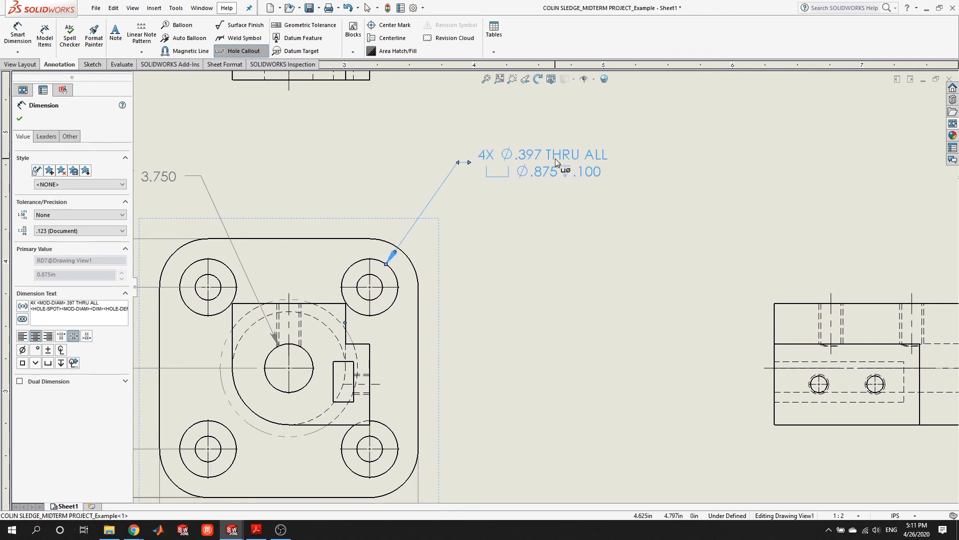
Dimension the radius of the flange's lower-right corner in the front view, outside the corner, and prefix its text with 4X.
scroll(409, 394, up, 2)
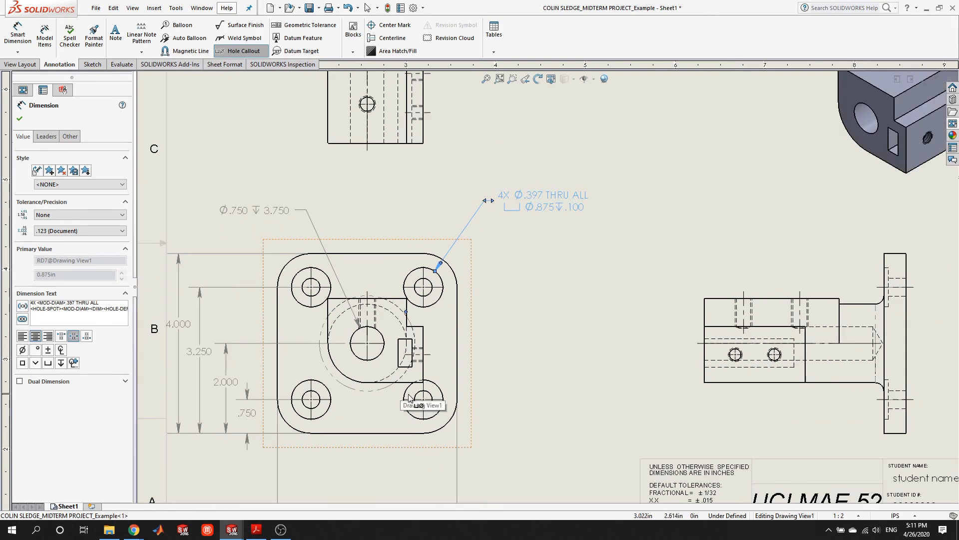
scroll(514, 398, up, 2)
scroll(614, 354, down, 1)
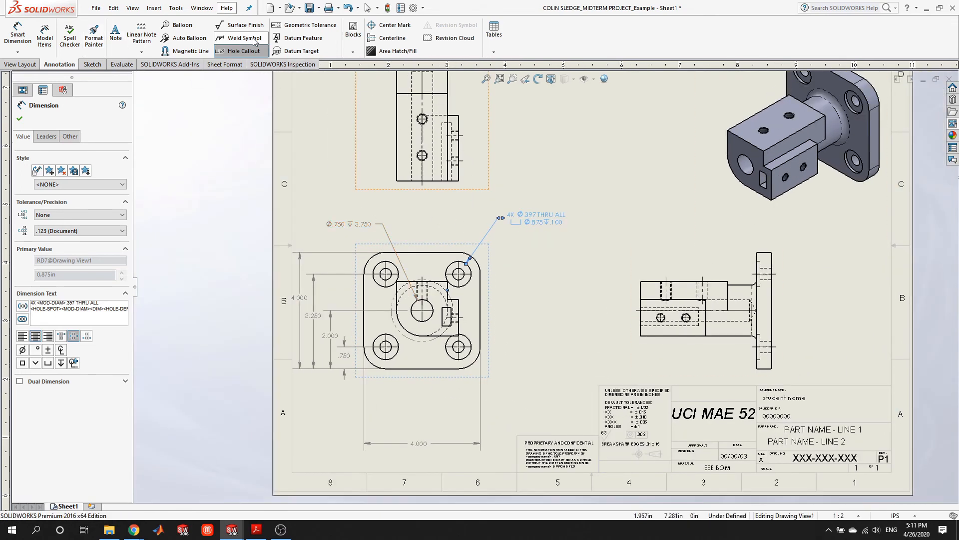
click(18, 34)
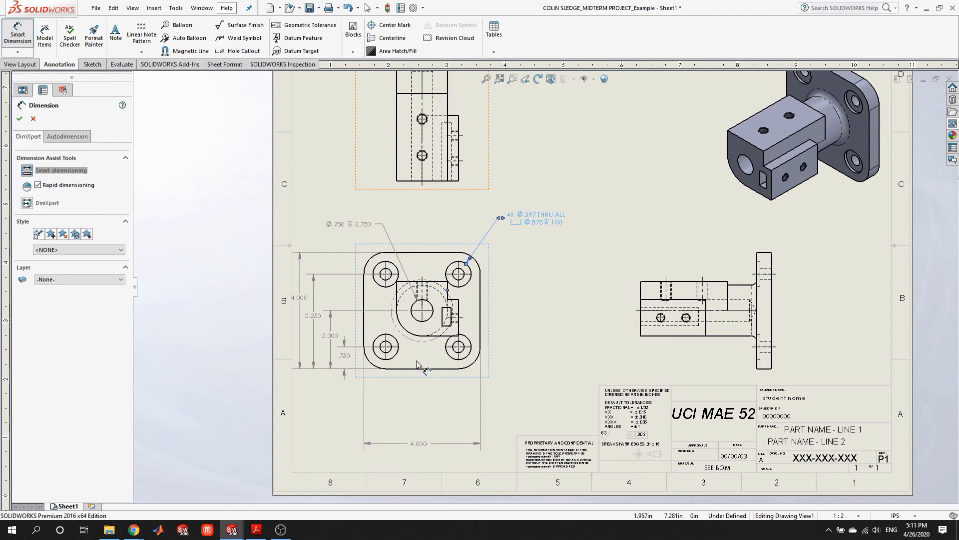
scroll(500, 310, down, 2)
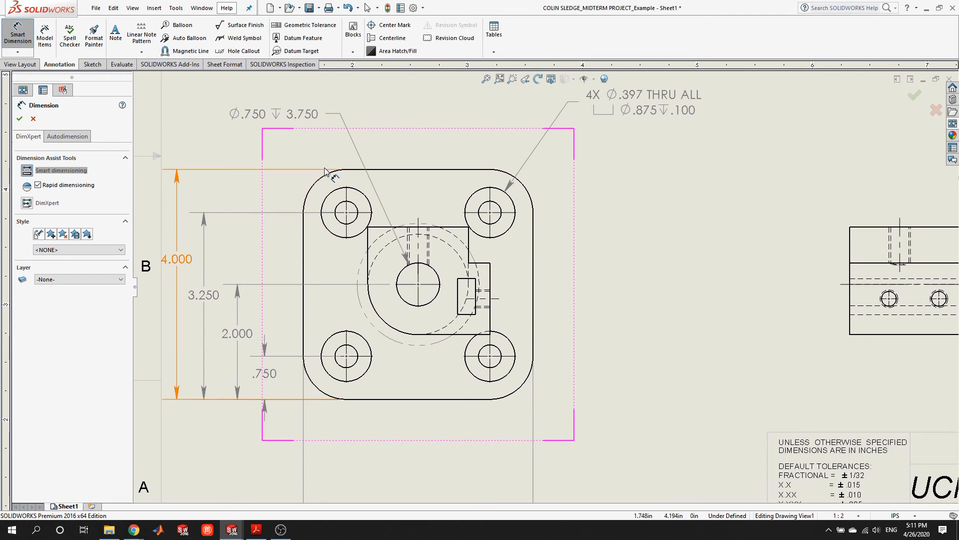
click(523, 386)
click(625, 433)
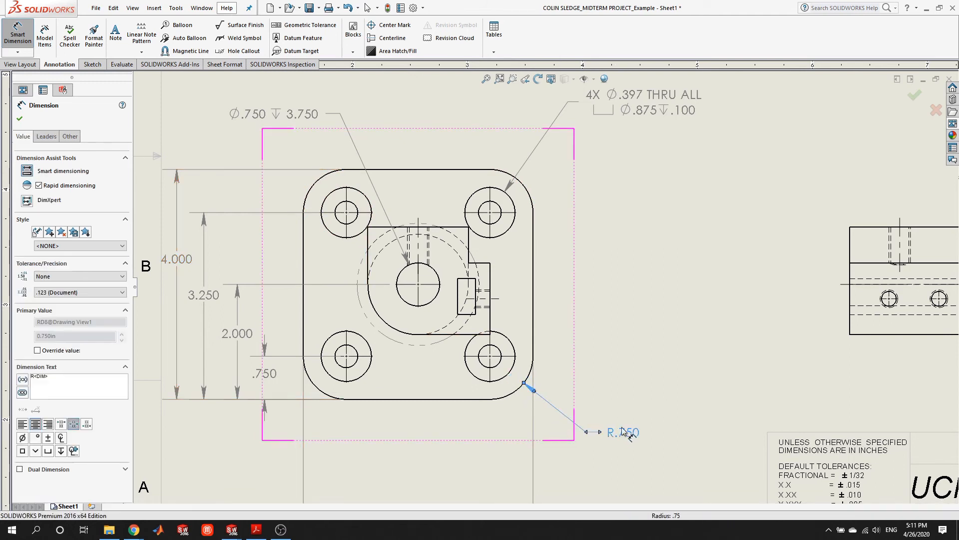
click(31, 375)
text(4X)
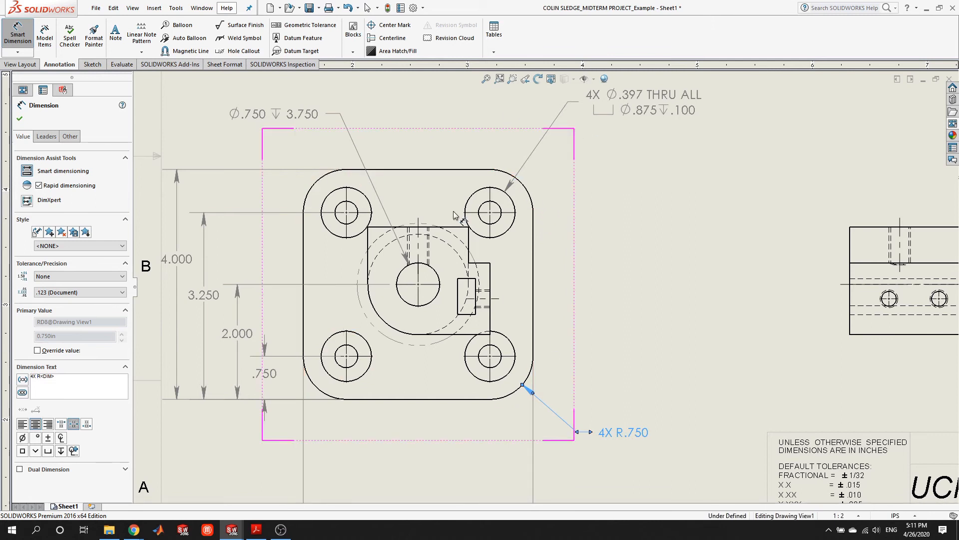
click(715, 367)
Compare the whole drawing sheet with the reference PDF in Acrobat Reader, examining its section view, and return to SOLIDWORKS.
scroll(714, 367, up, 4)
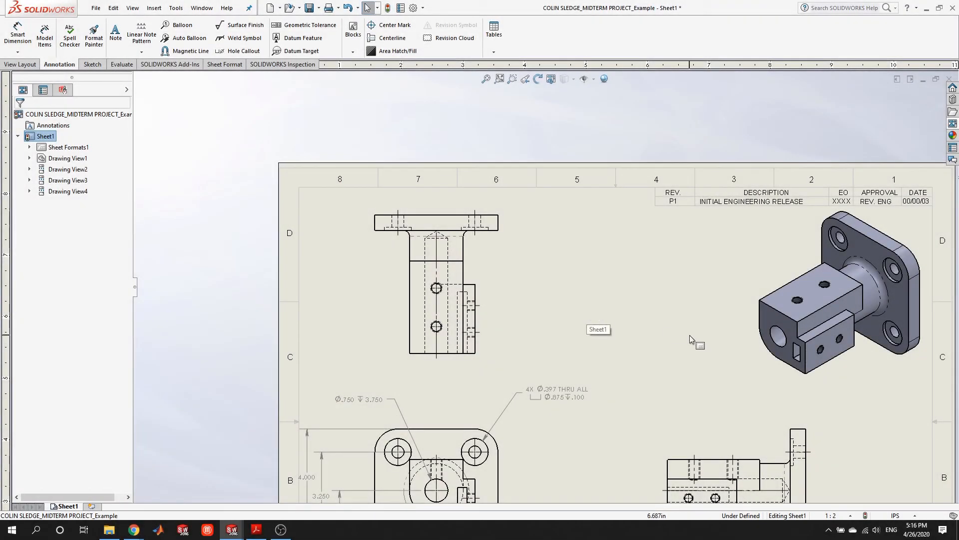
scroll(690, 336, up, 4)
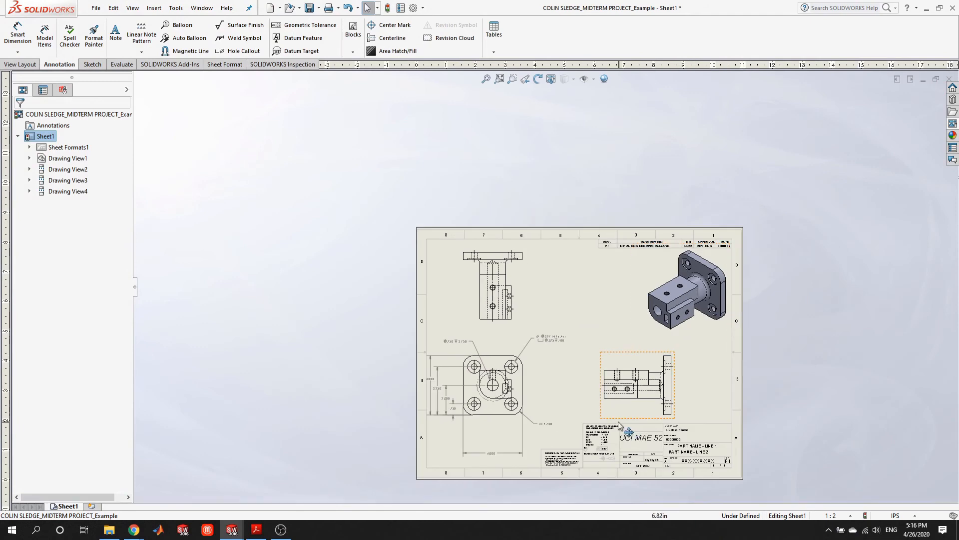
click(256, 530)
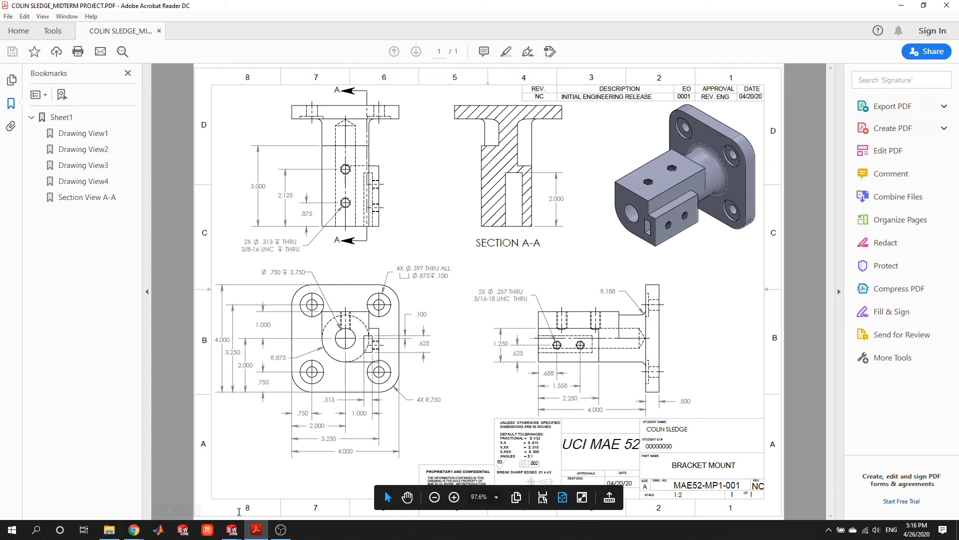
click(232, 530)
click(276, 481)
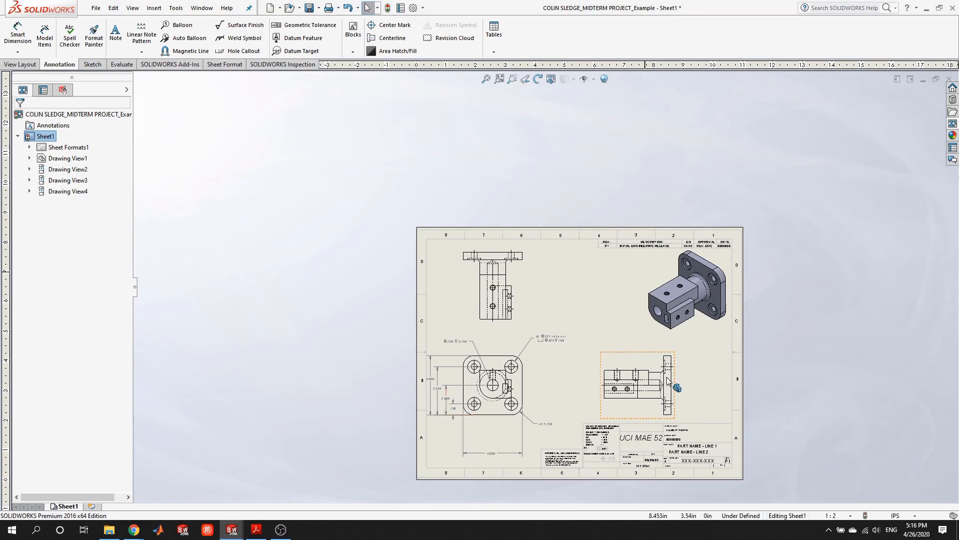
scroll(668, 381, down, 2)
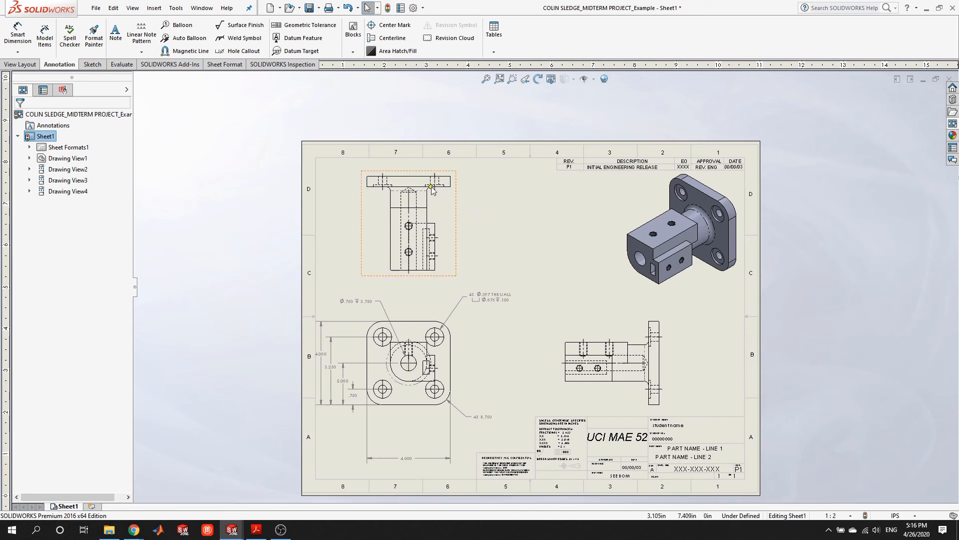
click(255, 530)
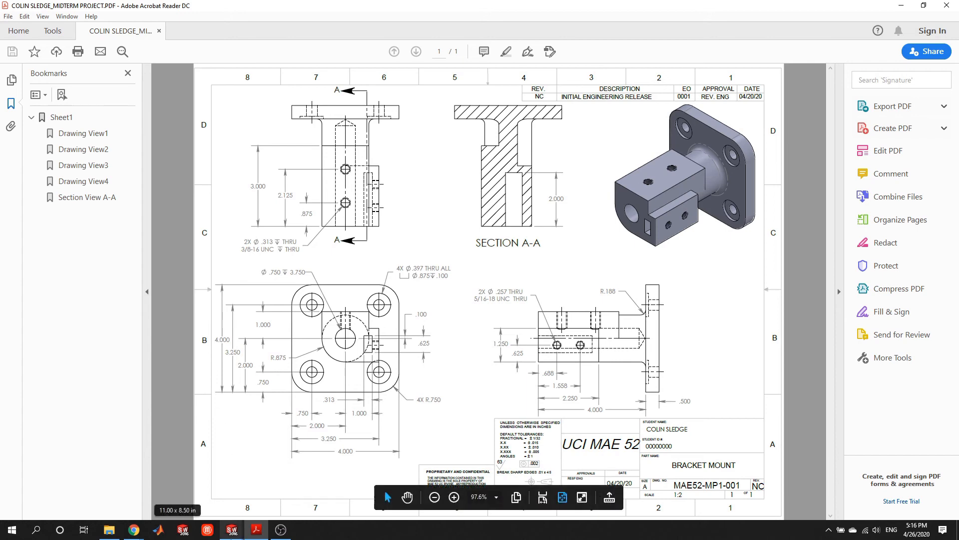
mouse_move(232, 530)
click(175, 487)
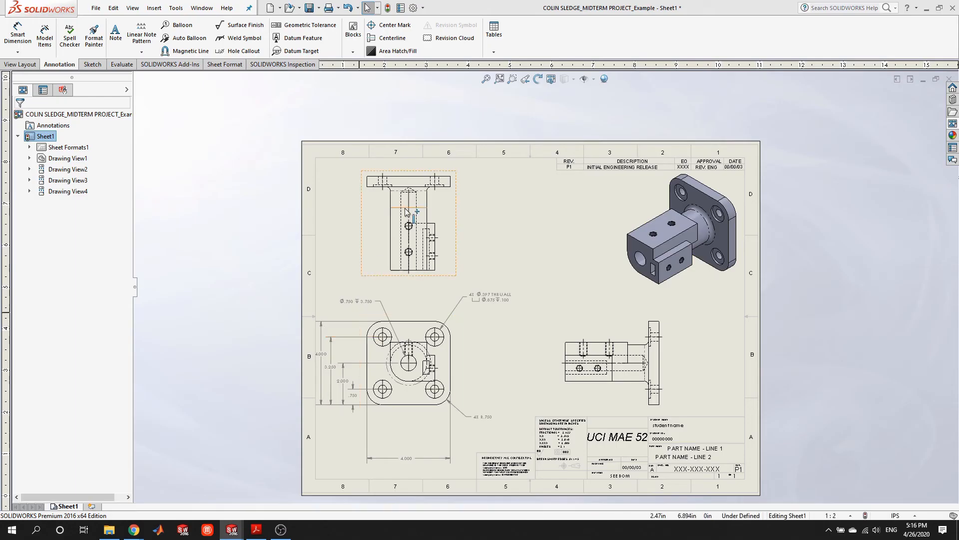
Create a section view of the top view with a vertical cutting line through the side slot, placing it to the right.
click(24, 64)
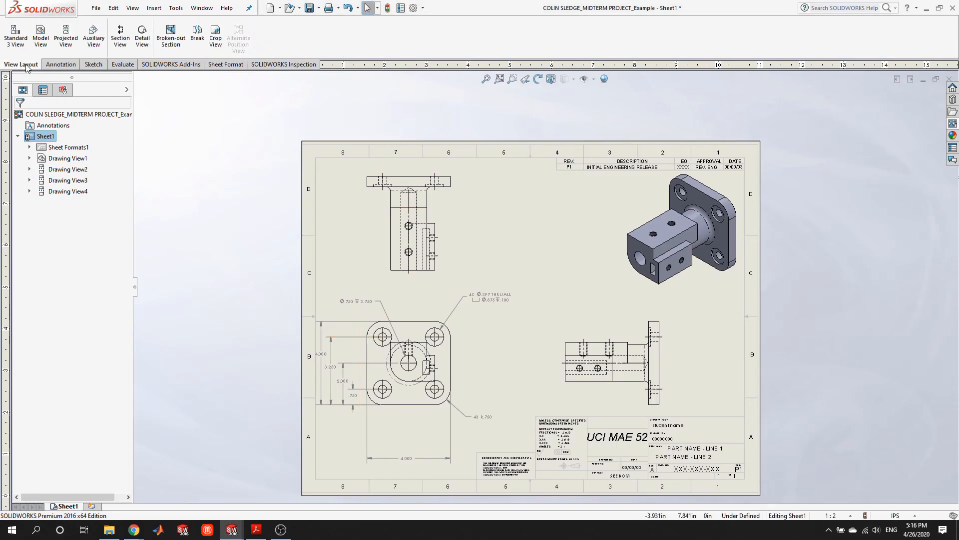
click(121, 40)
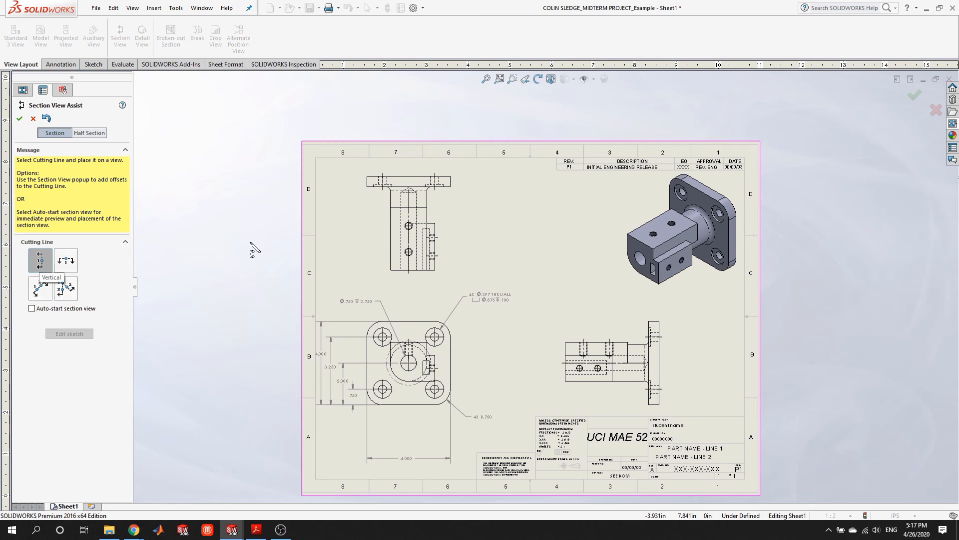
scroll(435, 200, down, 3)
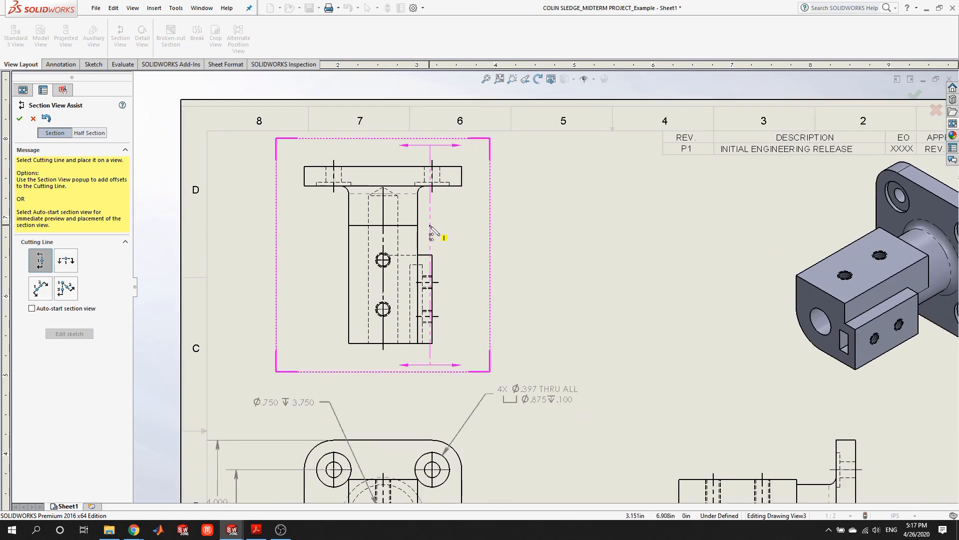
scroll(431, 230, down, 5)
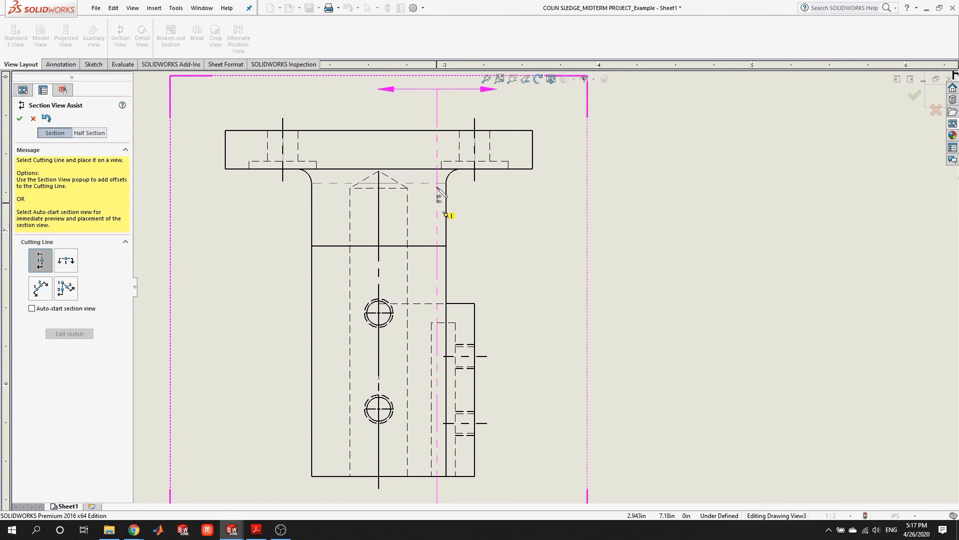
scroll(443, 300, down, 3)
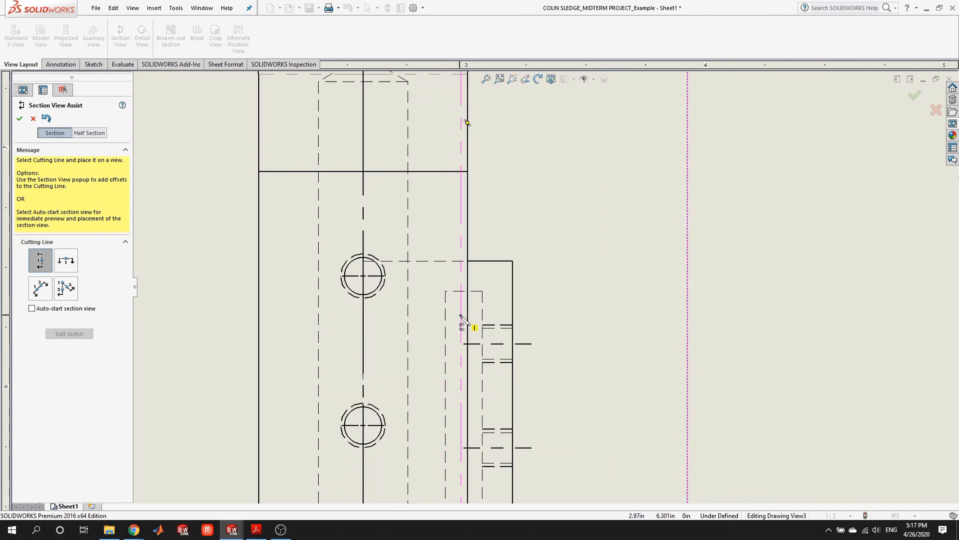
scroll(460, 315, up, 5)
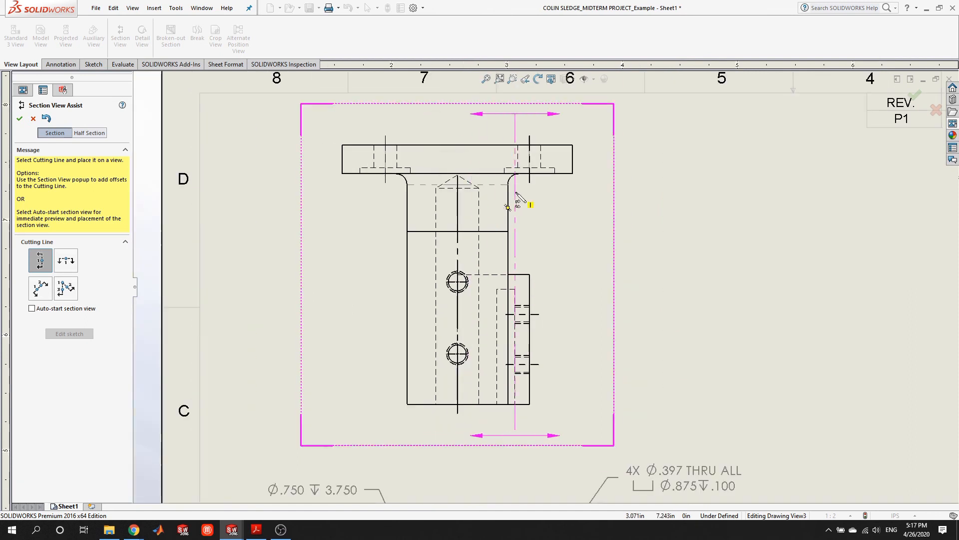
scroll(508, 192, down, 3)
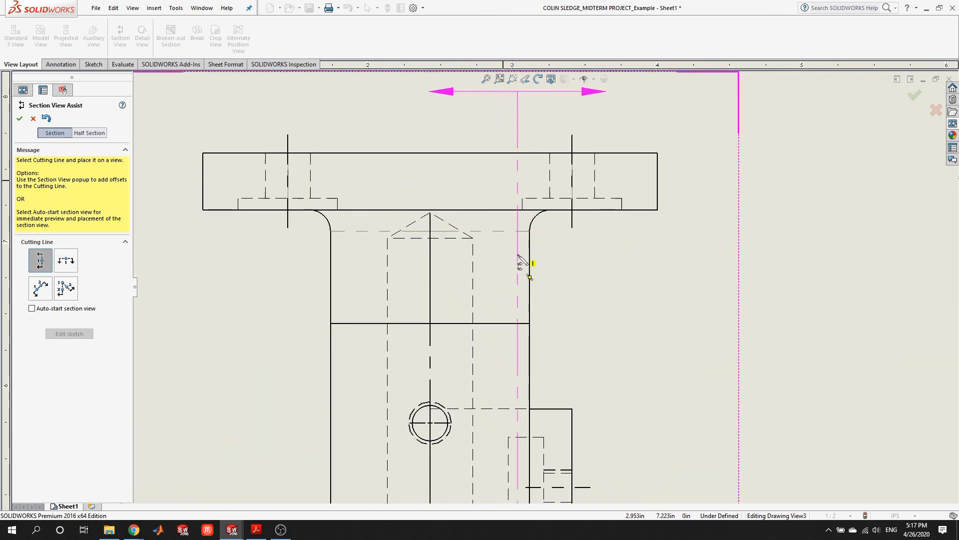
click(522, 300)
scroll(523, 300, up, 3)
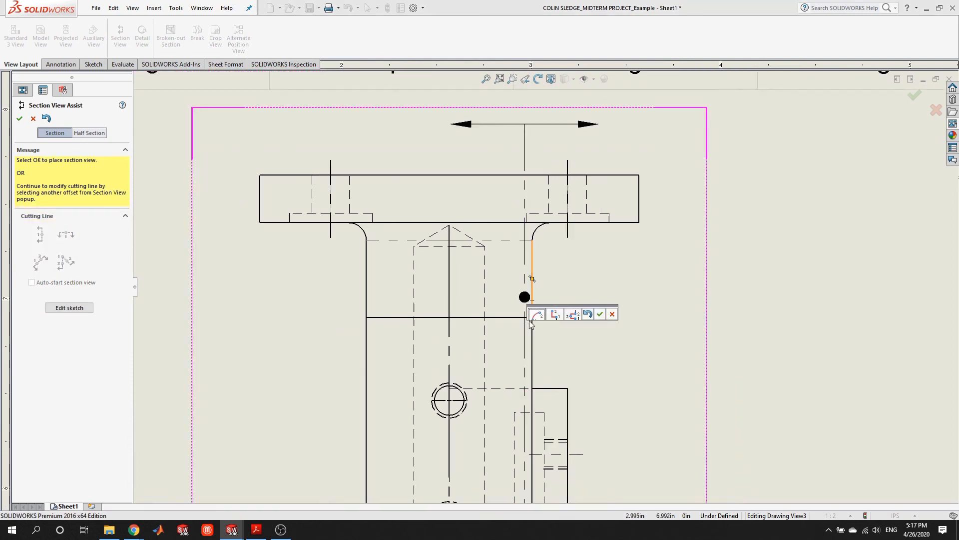
click(602, 313)
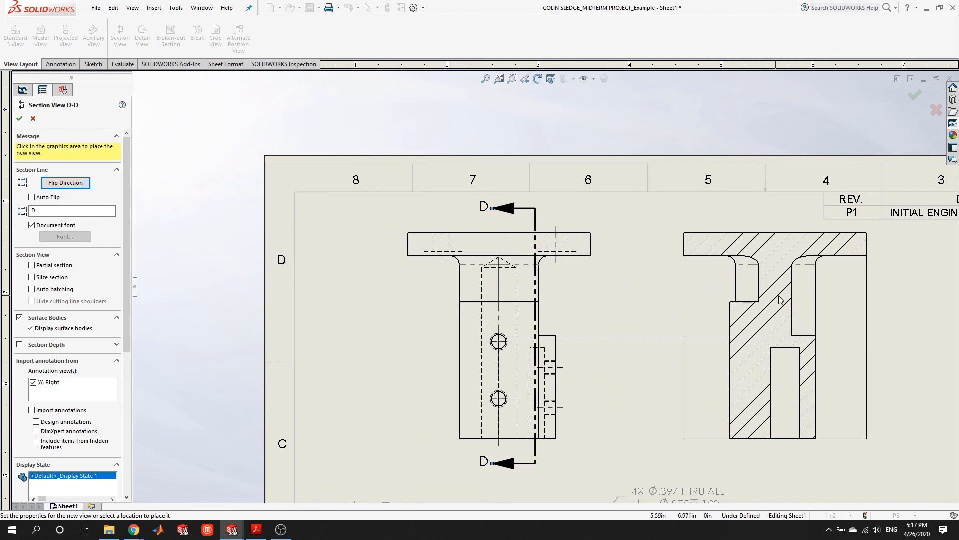
click(778, 295)
Flip the section's viewing direction to compare both sides, and restore the cutting-line arrows to point left.
key(z)
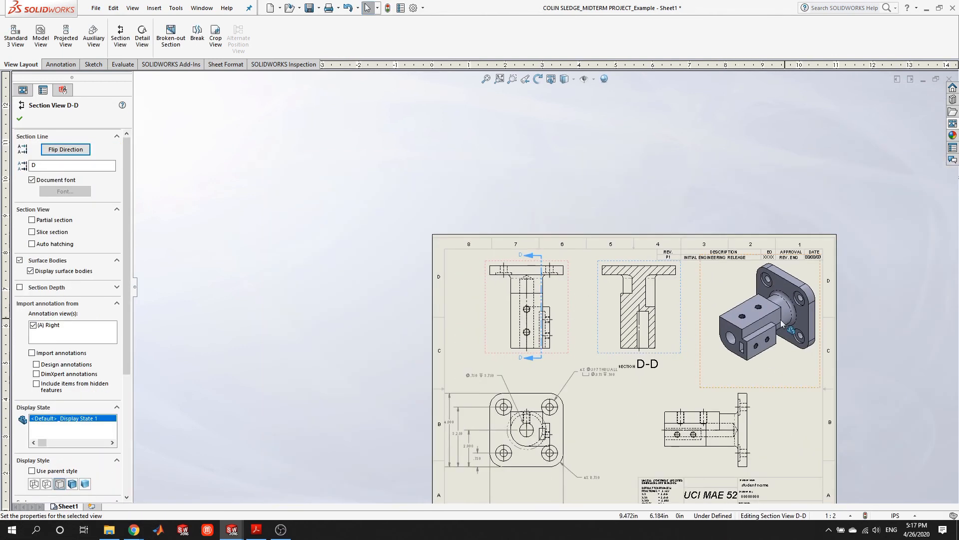
scroll(746, 311, down, 3)
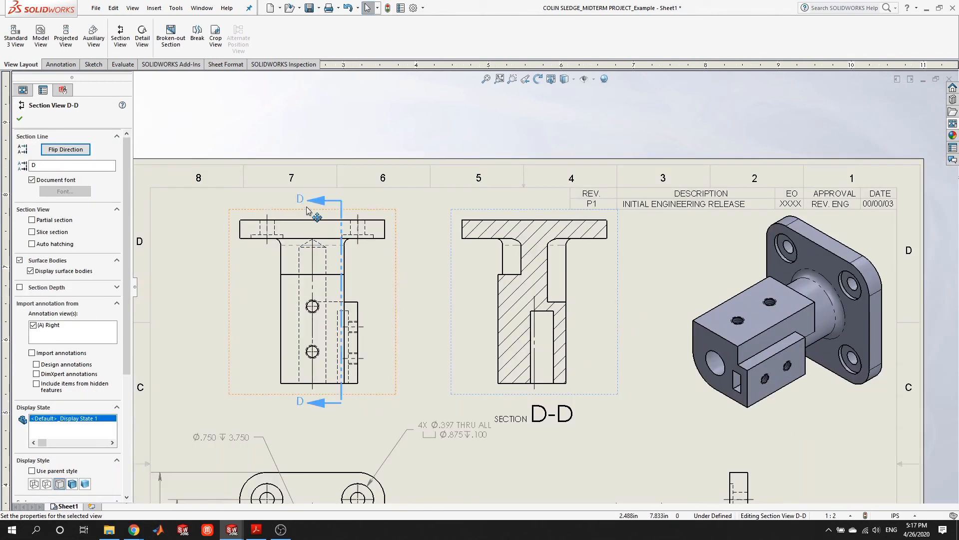
click(70, 150)
click(70, 150)
click(70, 150)
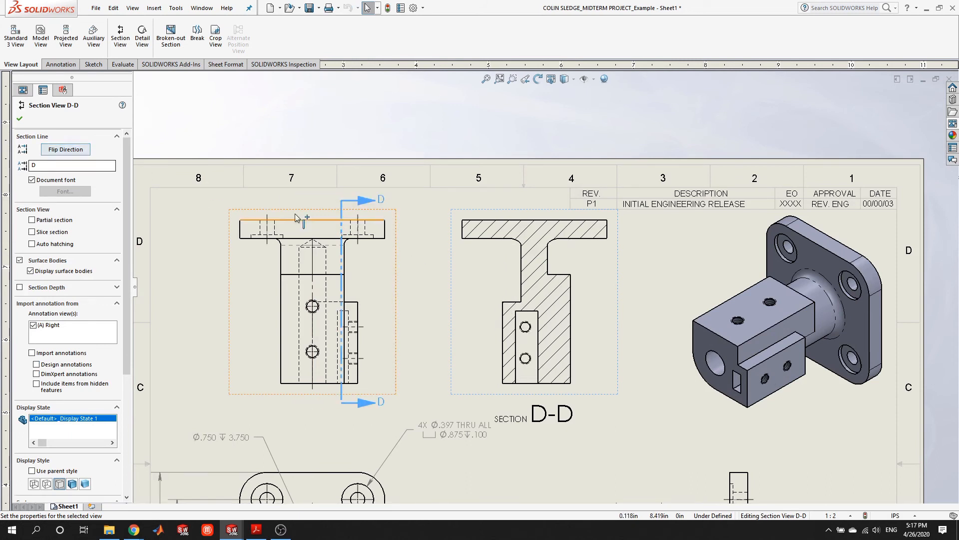
click(63, 150)
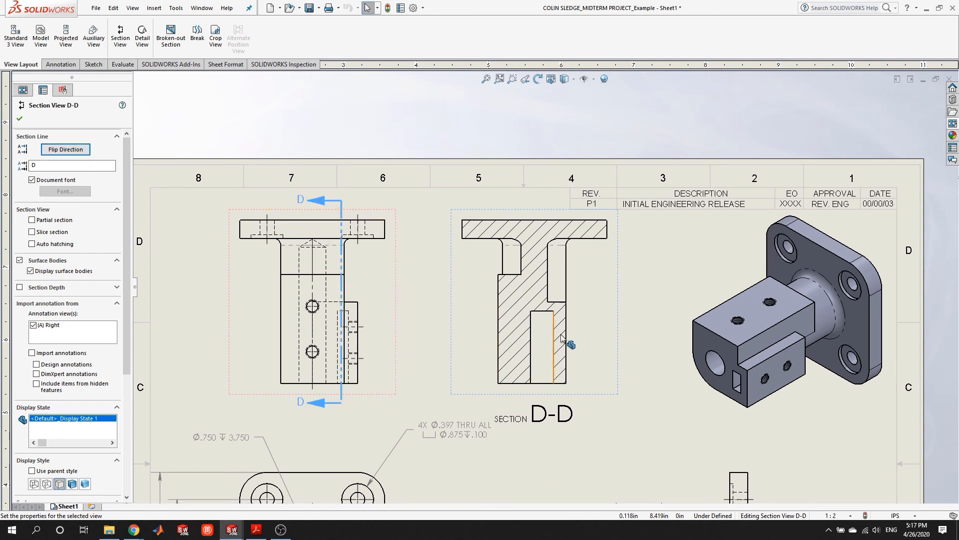
Change the section view's label to A.
scroll(562, 338, up, 2)
scroll(545, 305, down, 4)
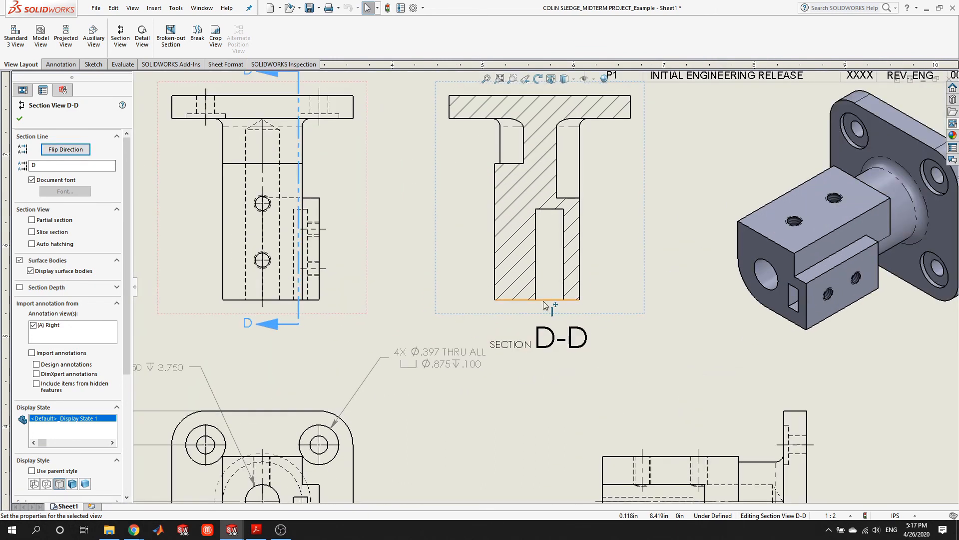
scroll(535, 307, up, 2)
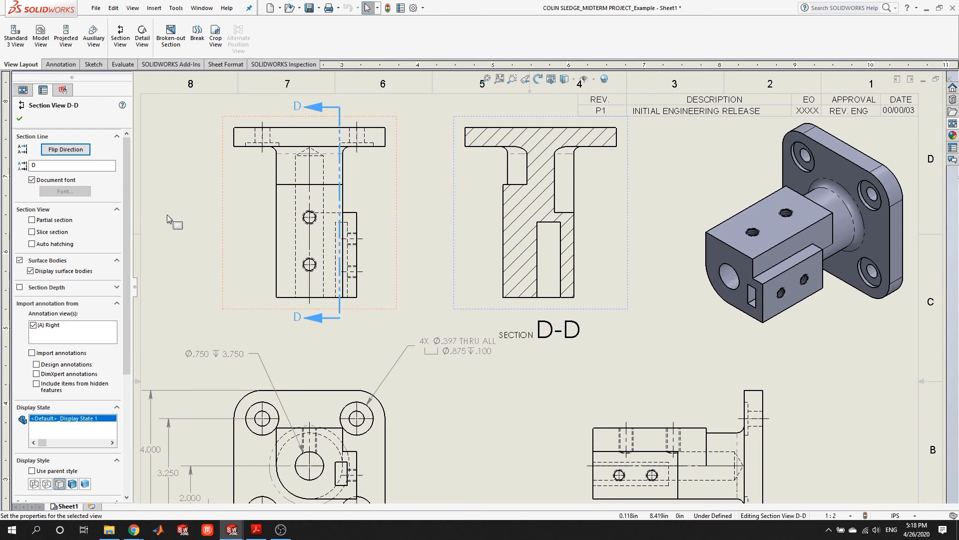
double_click(54, 165)
text(A)
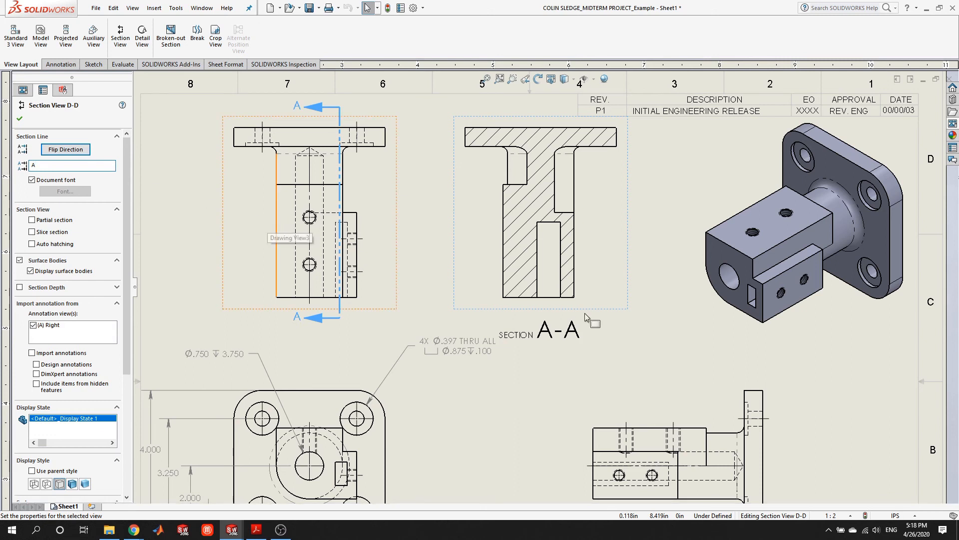
Override the document font on the section view's label and set its text height to 12 points.
click(531, 345)
click(526, 337)
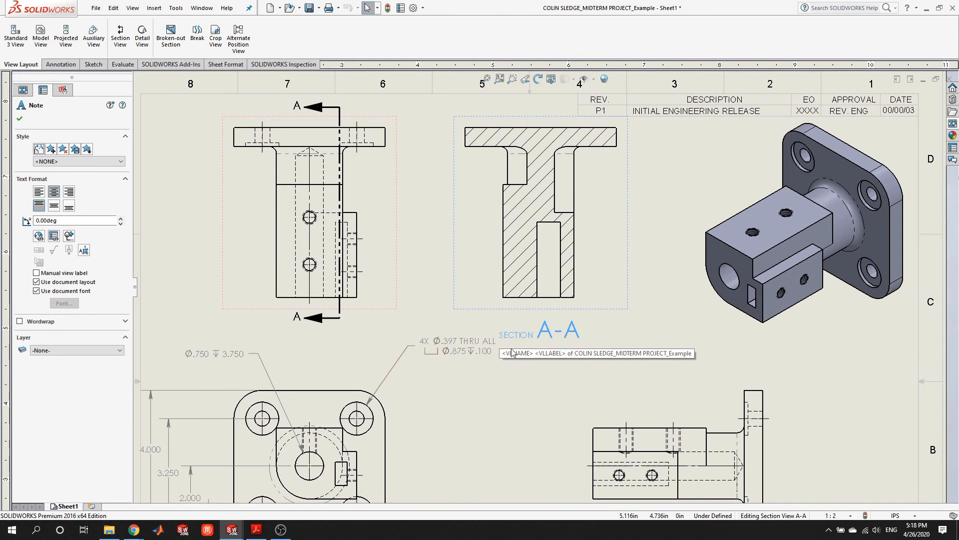
click(37, 291)
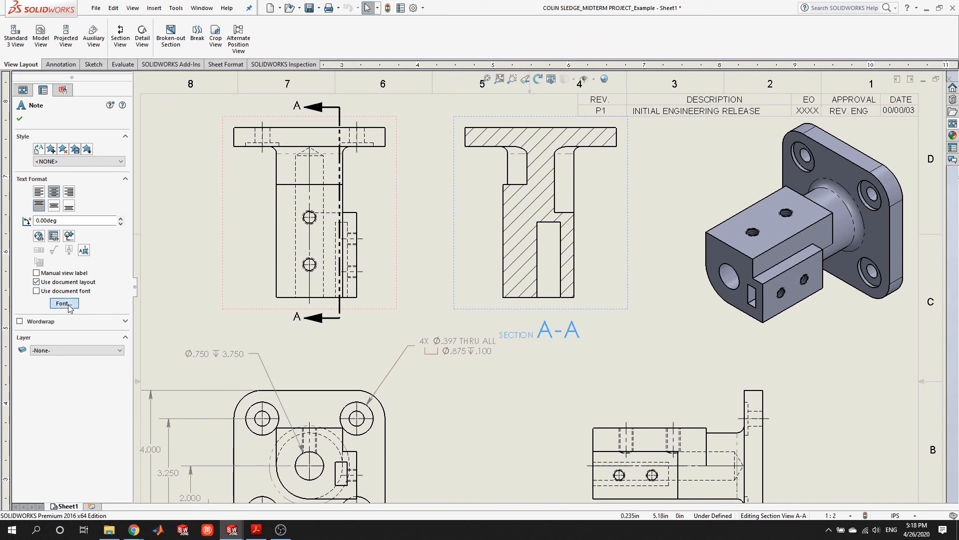
click(67, 303)
click(550, 259)
click(550, 259)
click(532, 254)
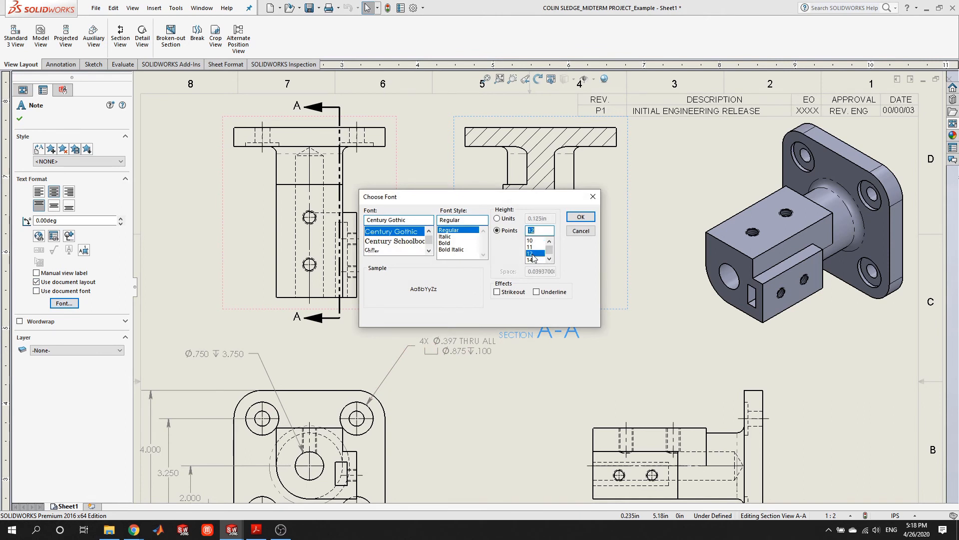
click(581, 217)
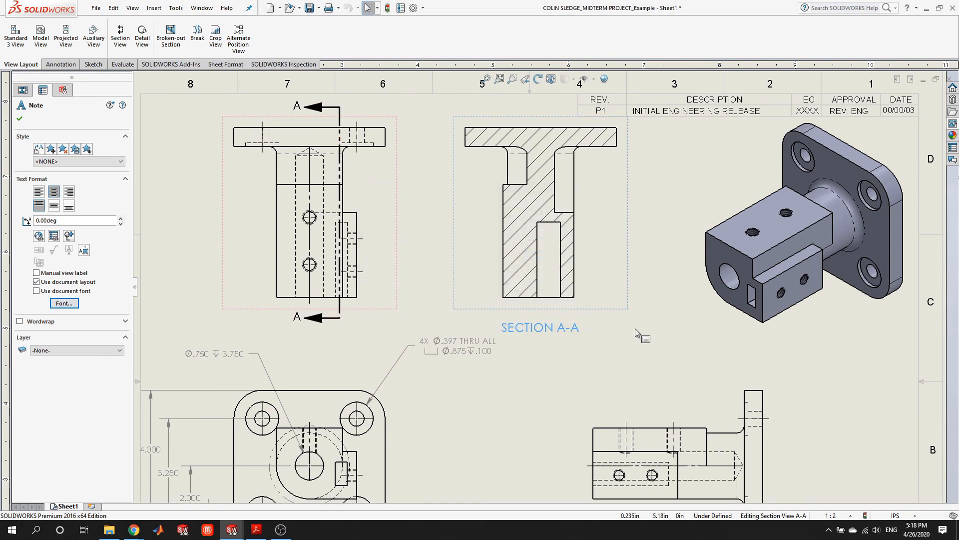
click(614, 344)
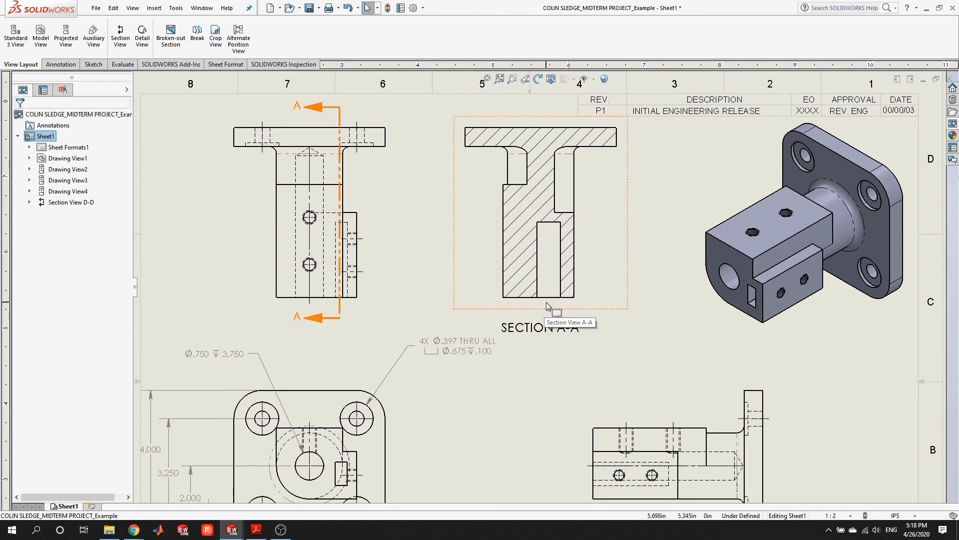
Dimension the slot's depth in section A-A from its closed end to the part's lower edge, placing the dimension beside the view.
scroll(608, 303, up, 3)
scroll(593, 283, down, 3)
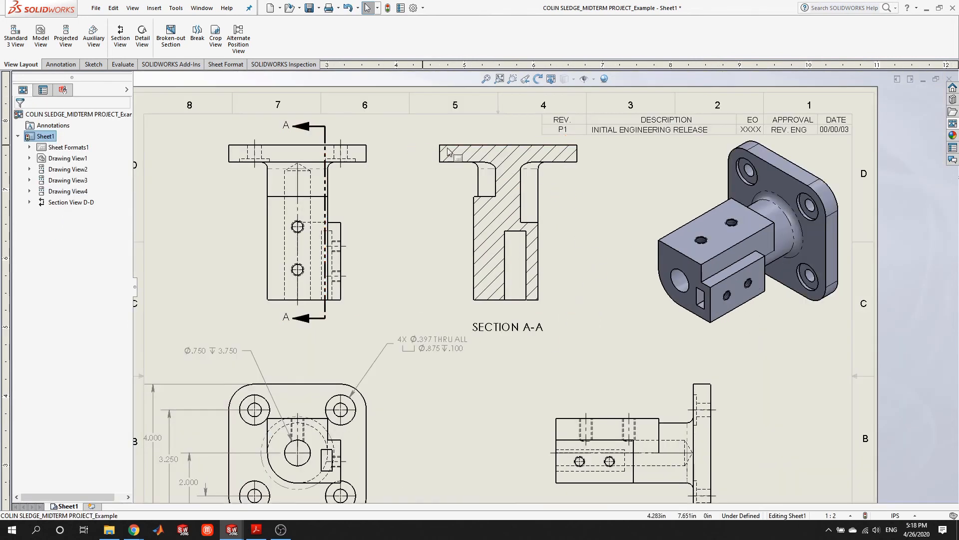
scroll(524, 273, down, 2)
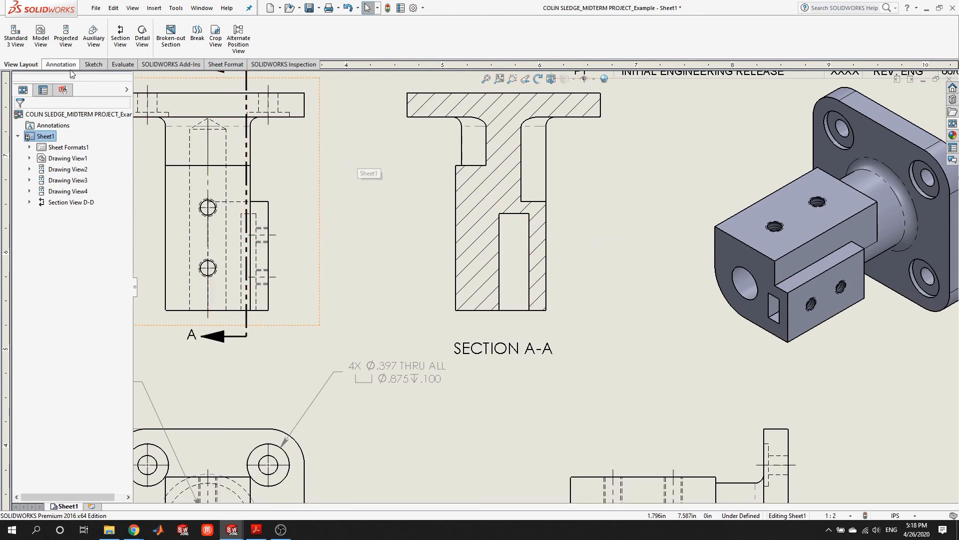
click(60, 64)
click(18, 35)
click(519, 213)
click(524, 309)
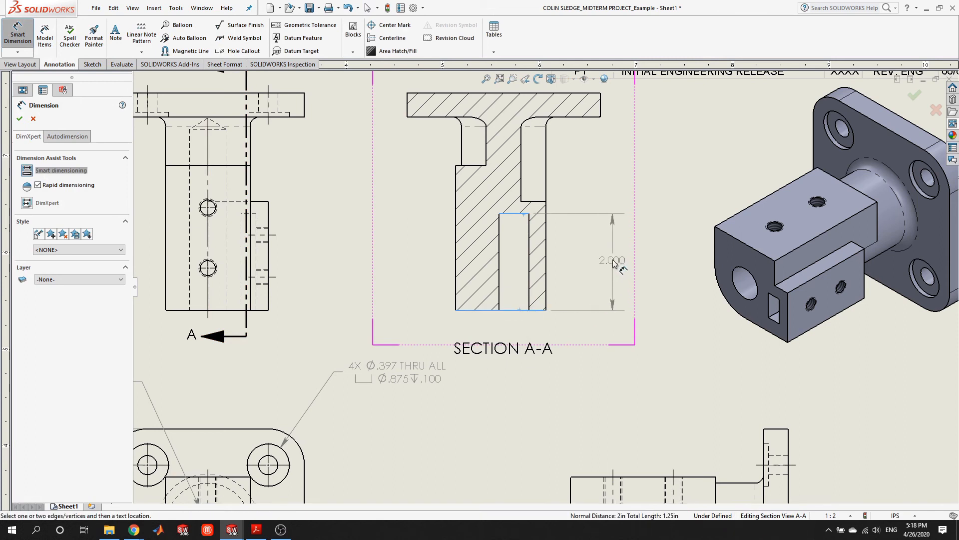
click(614, 263)
key(z)
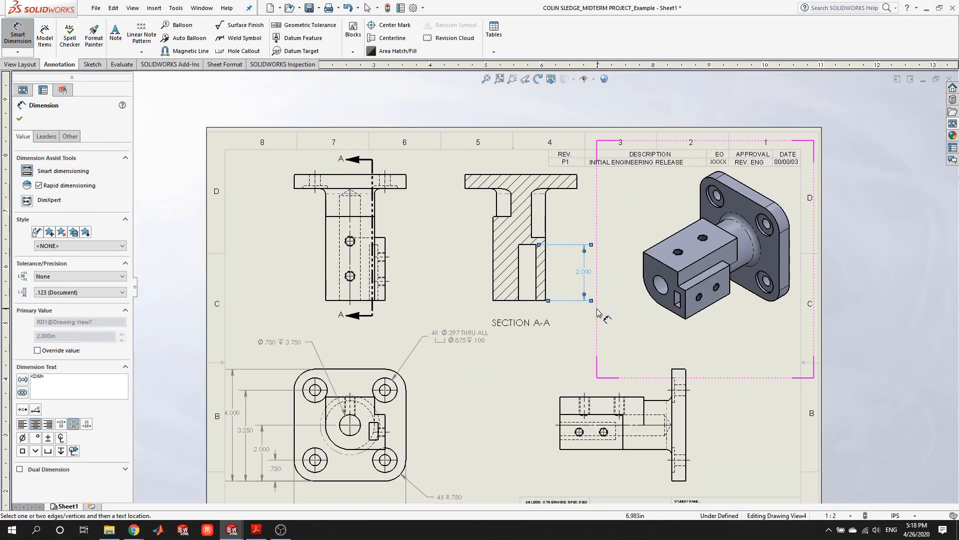
scroll(531, 331, up, 1)
scroll(626, 426, down, 2)
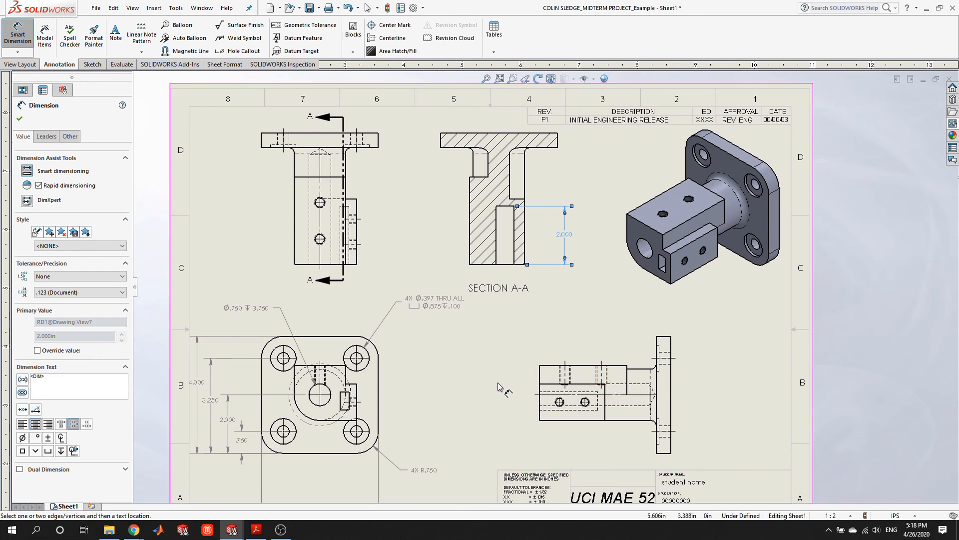
click(116, 33)
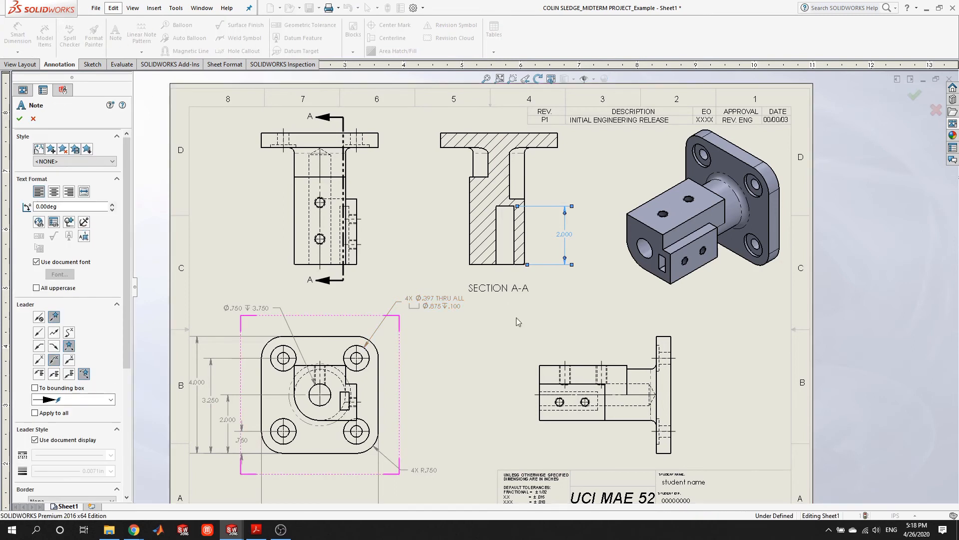
scroll(642, 359, down, 5)
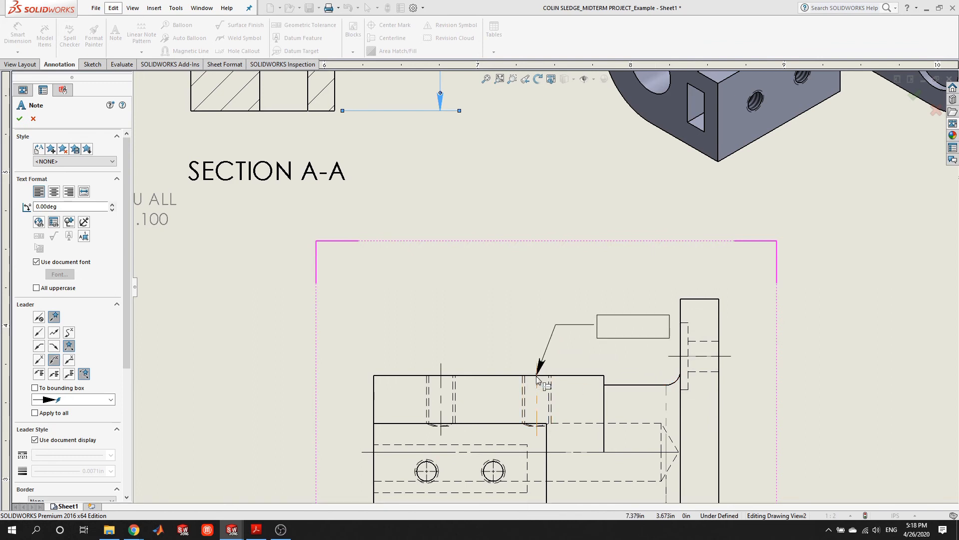
scroll(547, 289, up, 3)
key(Escape)
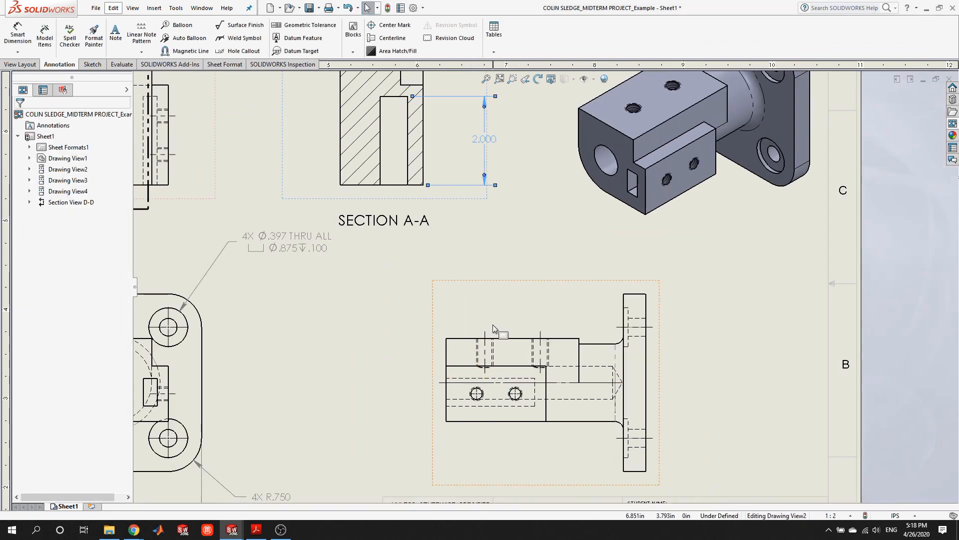
Check the reference PDF and add a hole callout to the top view's lower tapped hole, placed below and left of it.
key(f)
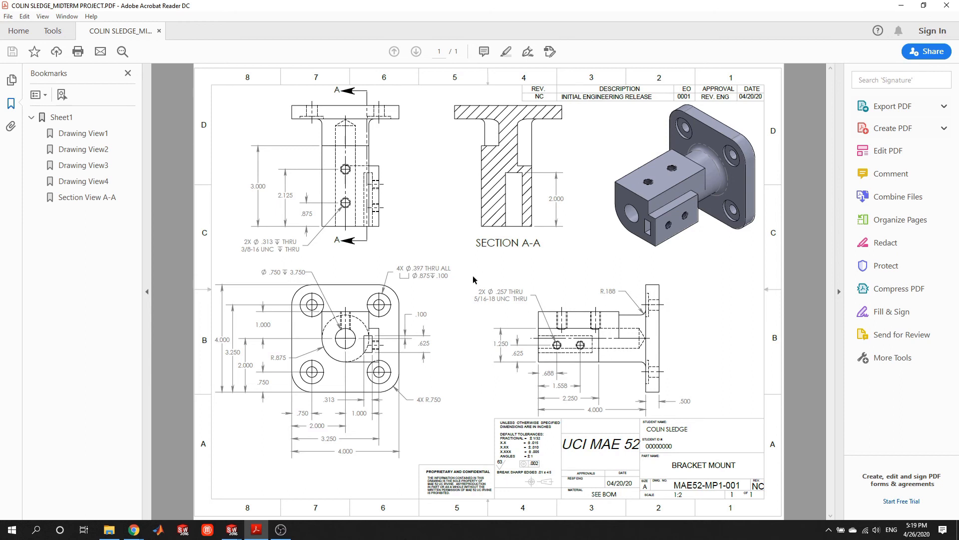
click(231, 528)
click(284, 486)
scroll(482, 310, down, 3)
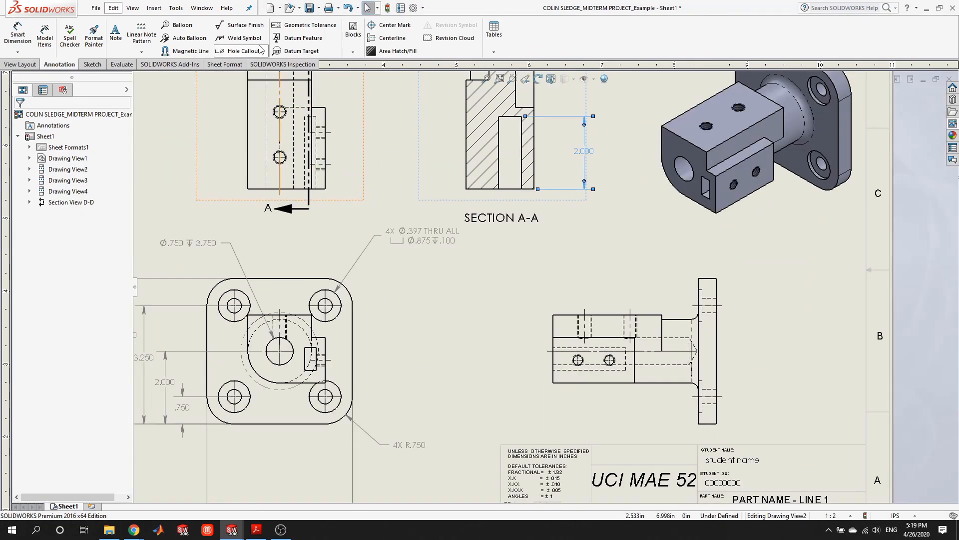
click(244, 52)
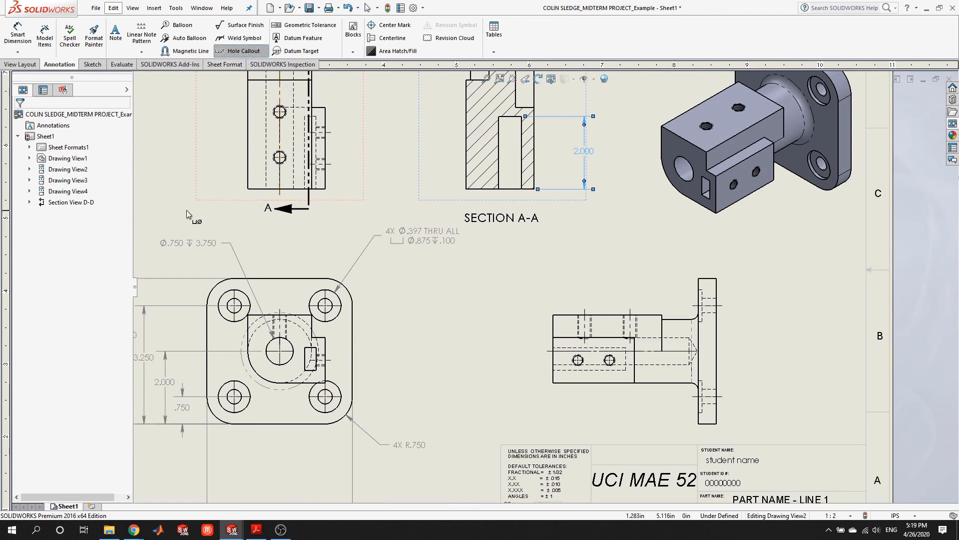
scroll(436, 202, down, 3)
scroll(555, 236, down, 1)
click(531, 216)
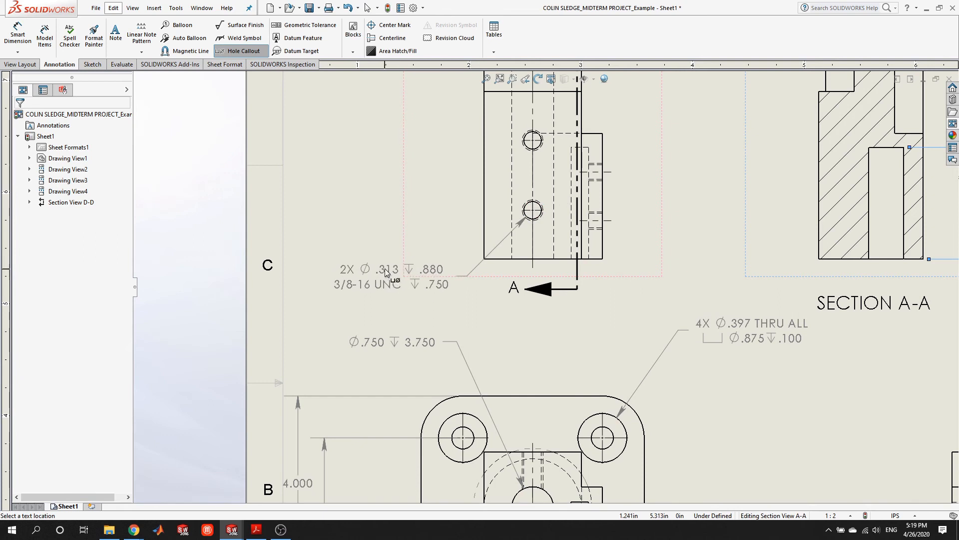
click(378, 256)
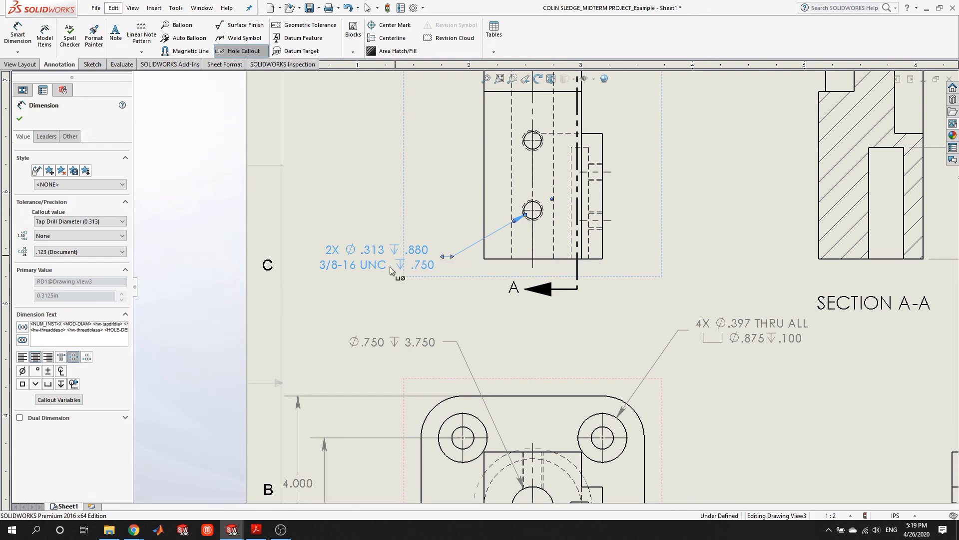
Replace the depth values in both lines of the 3/8-16 UNC hole callout with THRU and reposition the callout near the view's lower-left corner.
key(Right)
key(Right)
key(Right)
key(Right)
key(Right)
key(Right)
key(Right)
key(Right)
key(Right)
key(Right)
key(Right)
key(Right)
key(Right)
key(Right)
key(Right)
key(Right)
key(Right)
key(Right)
key(Right)
key(Right)
key(Right)
key(Right)
key(Right)
key(Right)
key(Right)
key(Right)
key(Right)
key(Right)
key(Right)
key(Right)
key(Right)
key(Right)
key(Right)
key(Right)
key(Right)
key(Right)
key(Right)
key(Right)
key(Right)
key(Right)
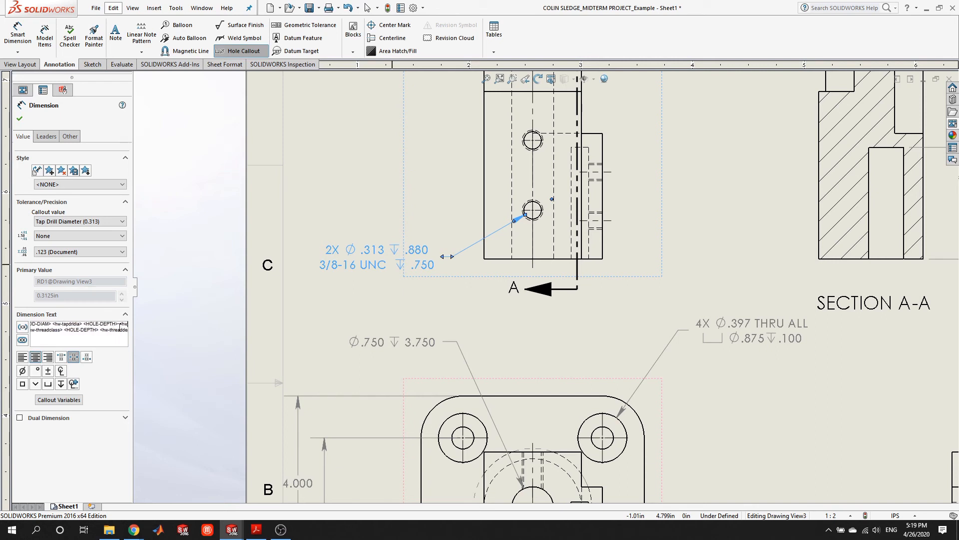
drag(113, 324, 161, 323)
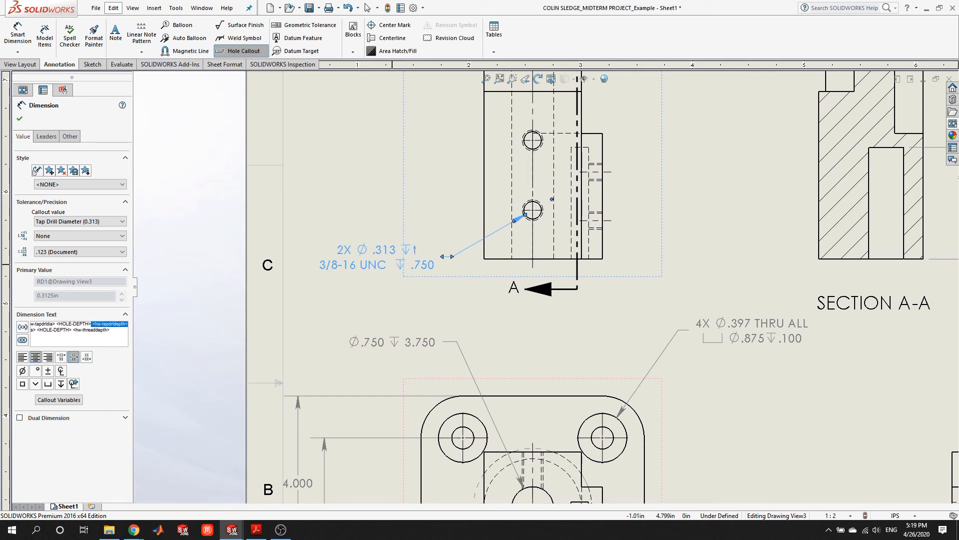
text(THRU)
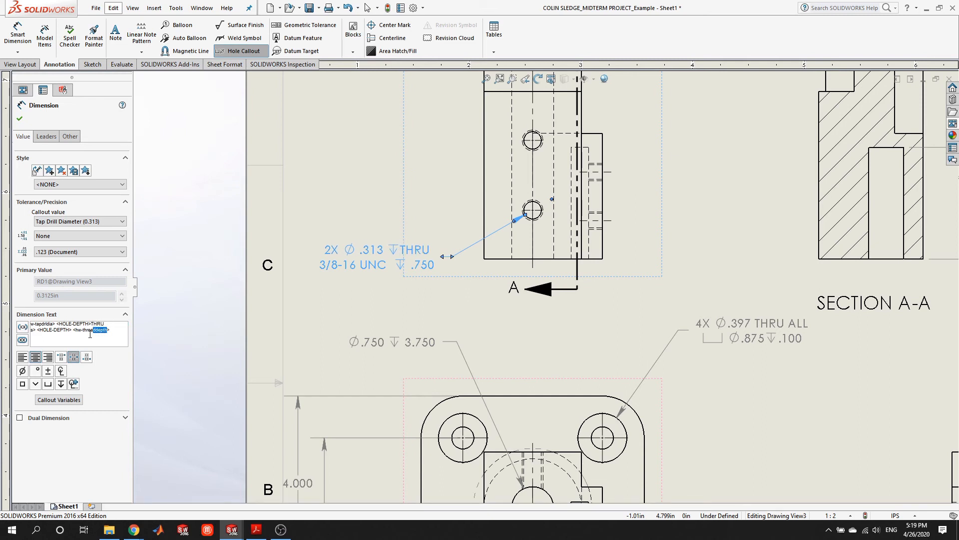
text(THRU)
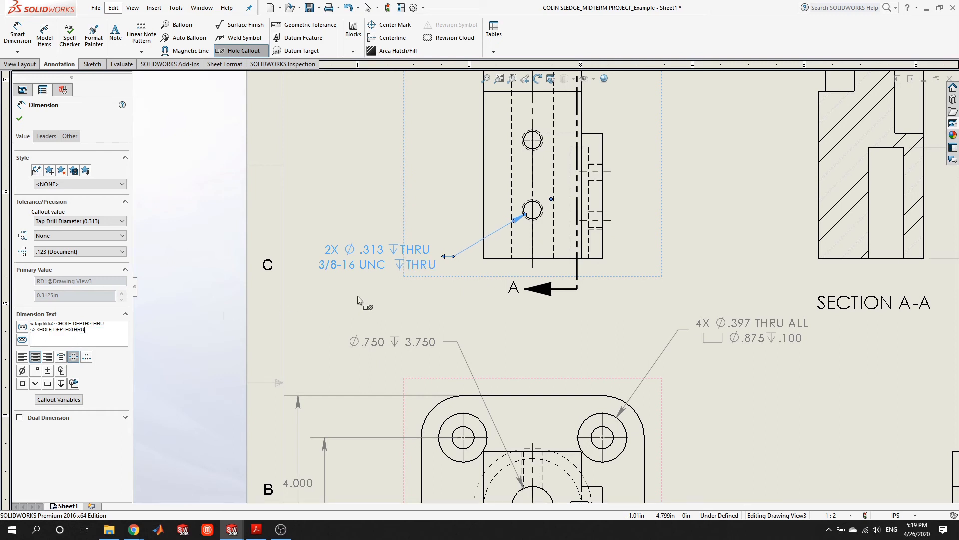
click(359, 291)
drag(382, 275, 429, 271)
Compare the sheet's dimensions and callouts with the reference PDF in Acrobat Reader, and return to the SOLIDWORKS drawing.
scroll(545, 287, up, 6)
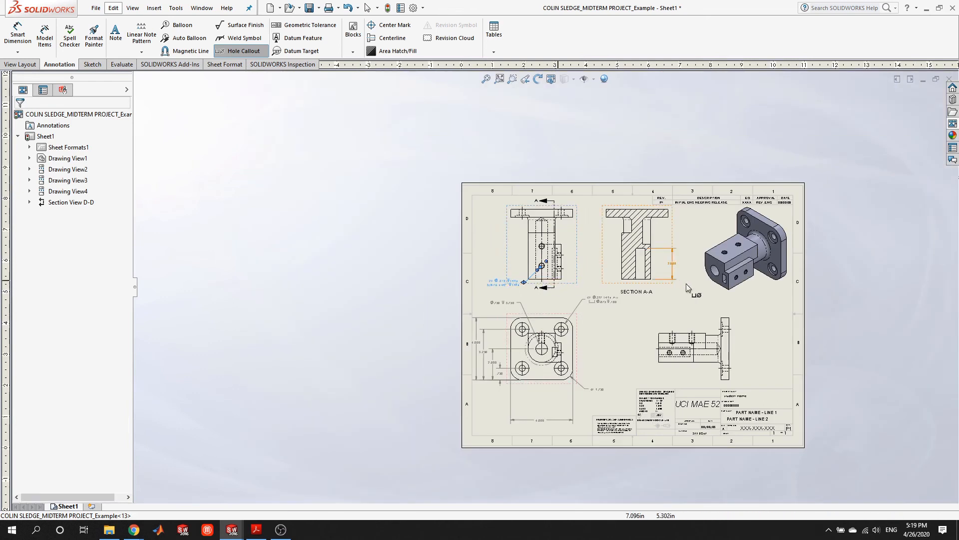
scroll(688, 287, down, 3)
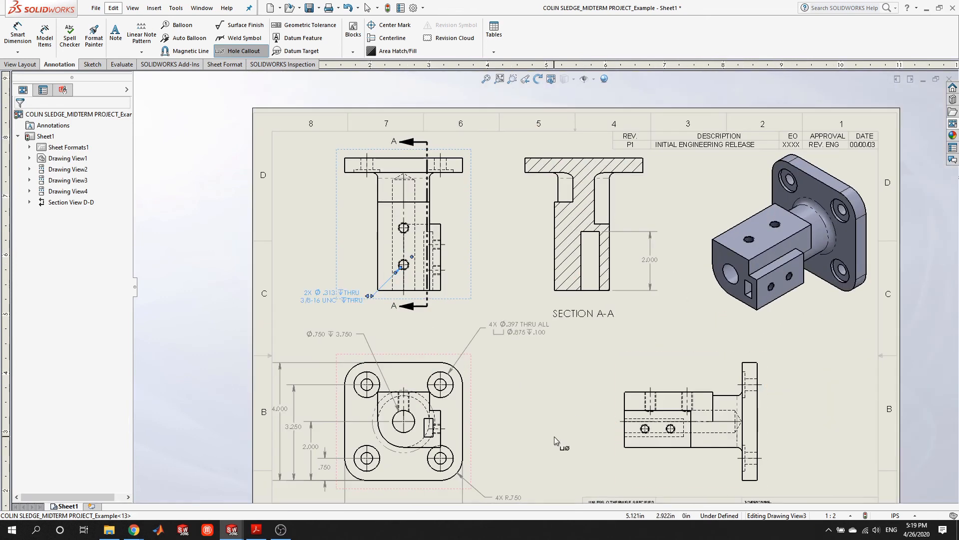
scroll(554, 436, up, 3)
scroll(517, 397, down, 5)
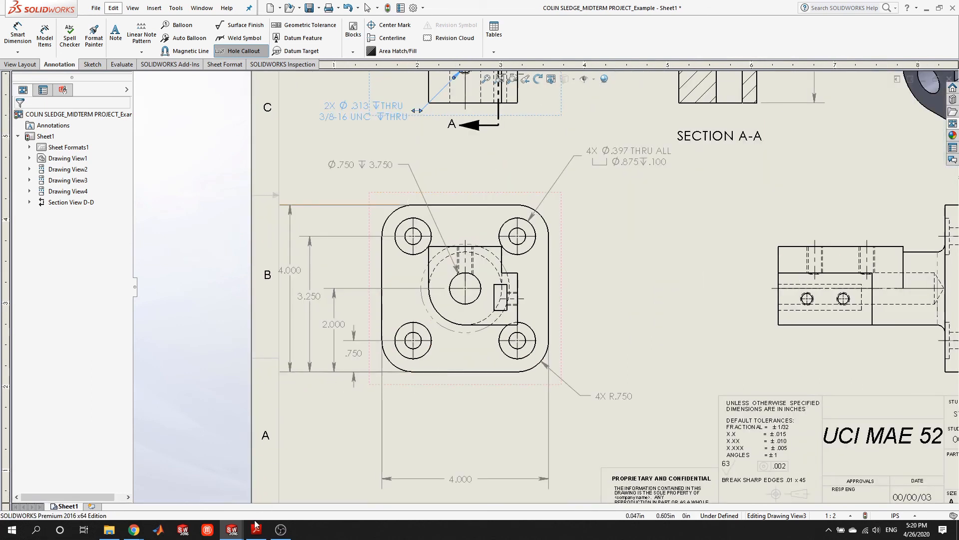
key(alt+Tab)
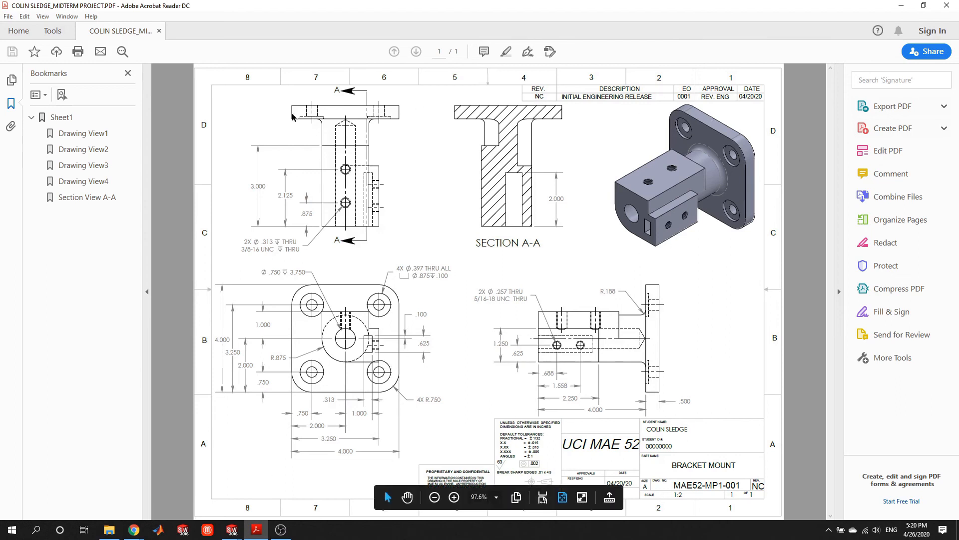
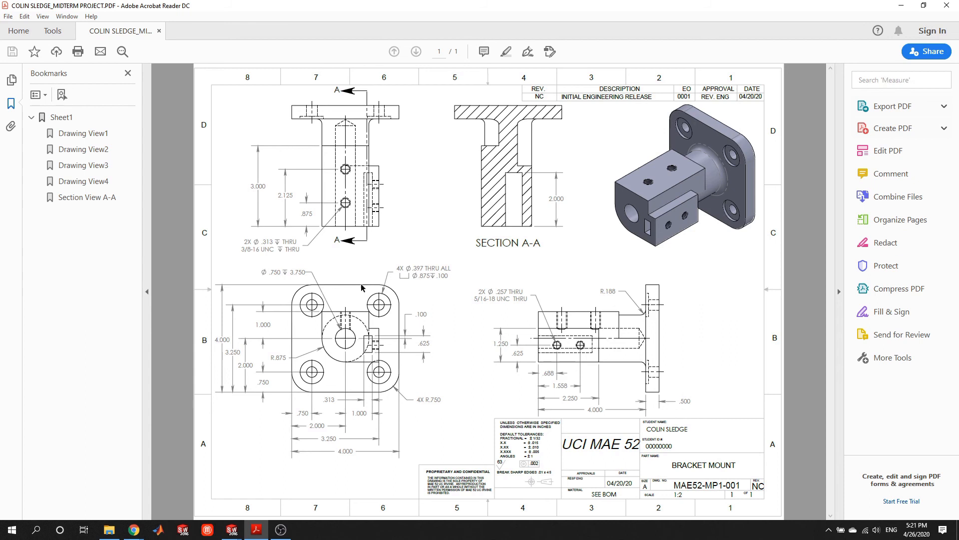
click(231, 529)
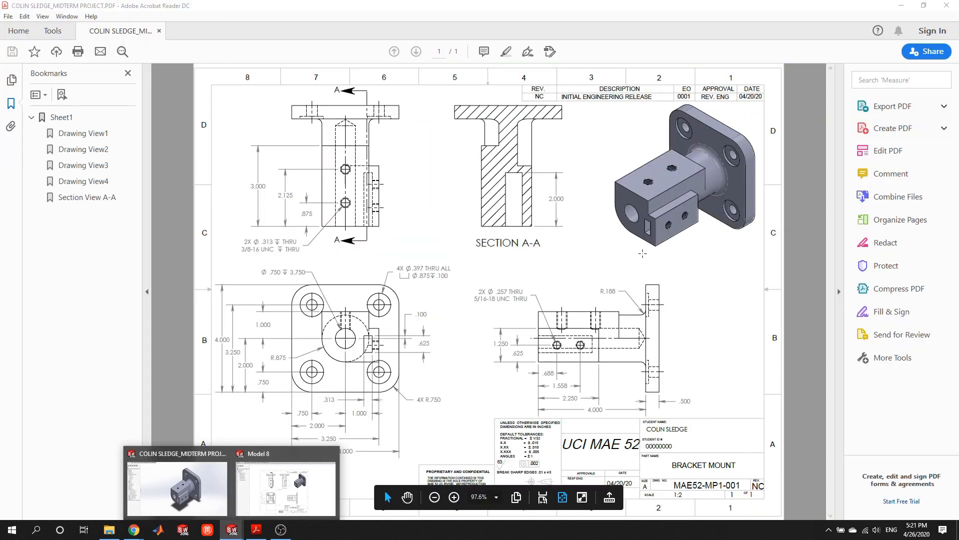
click(618, 260)
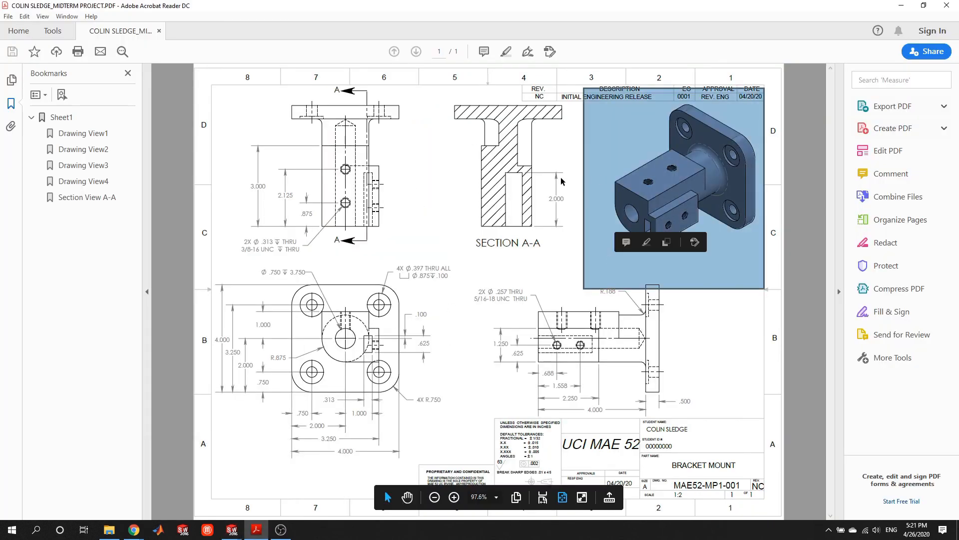
click(513, 149)
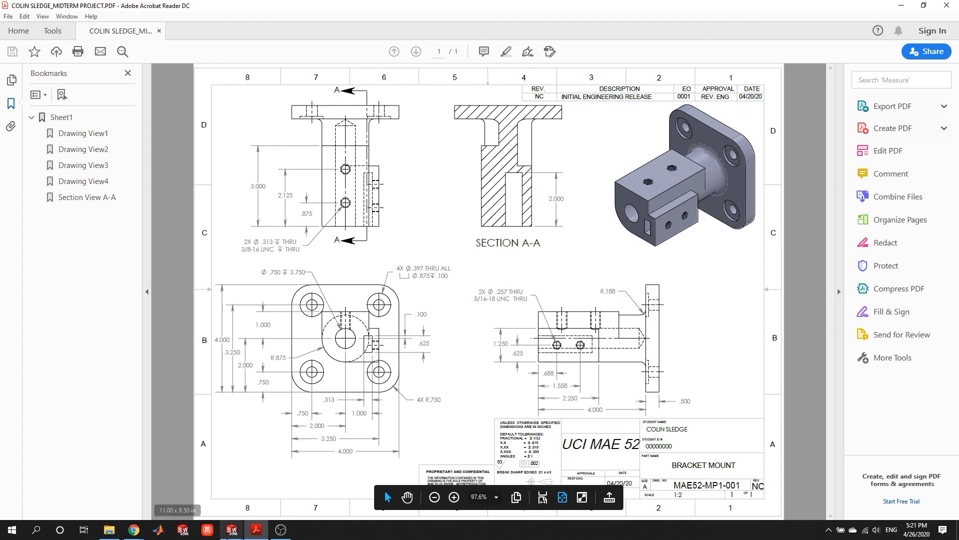
click(287, 487)
Leave the Hole Callout command and switch the sheet to sheet format editing.
scroll(803, 268, up, 5)
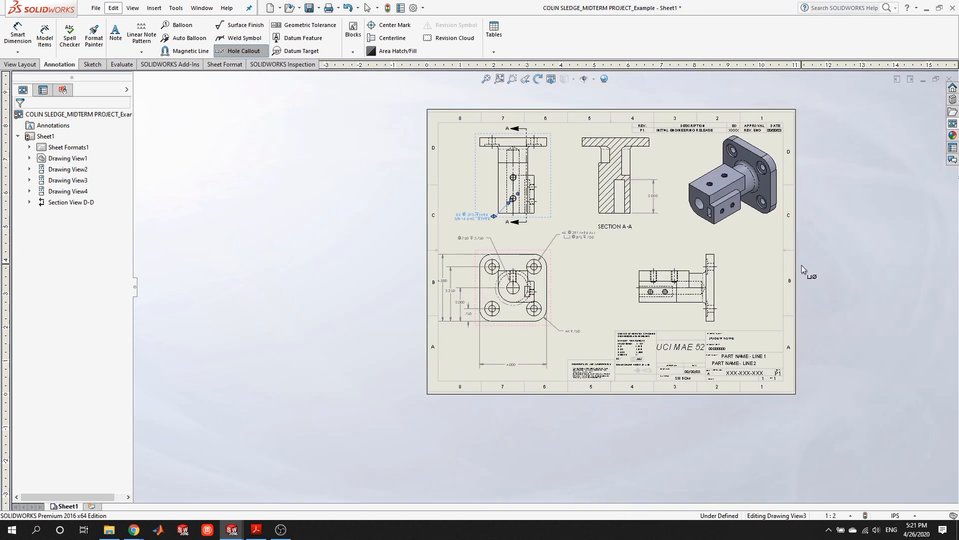
scroll(721, 353, down, 4)
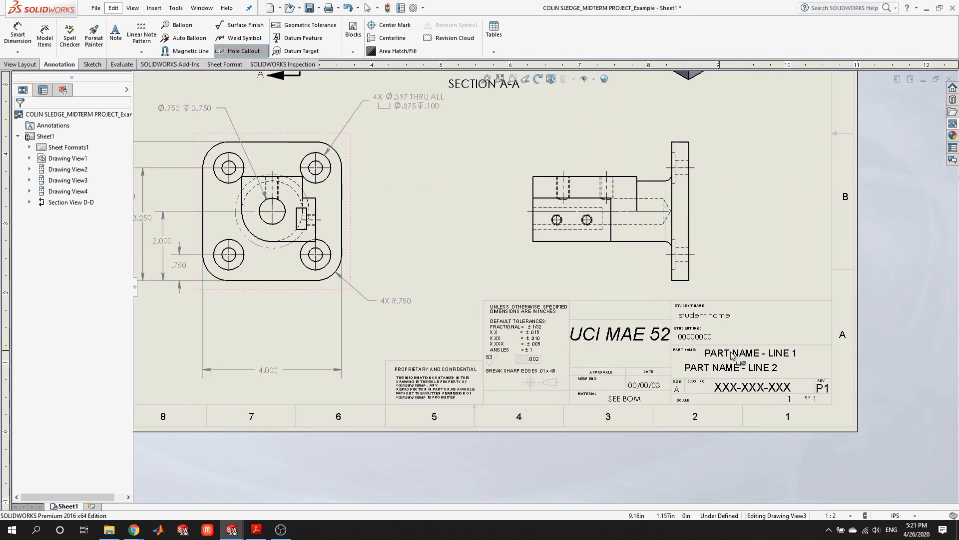
key(Escape)
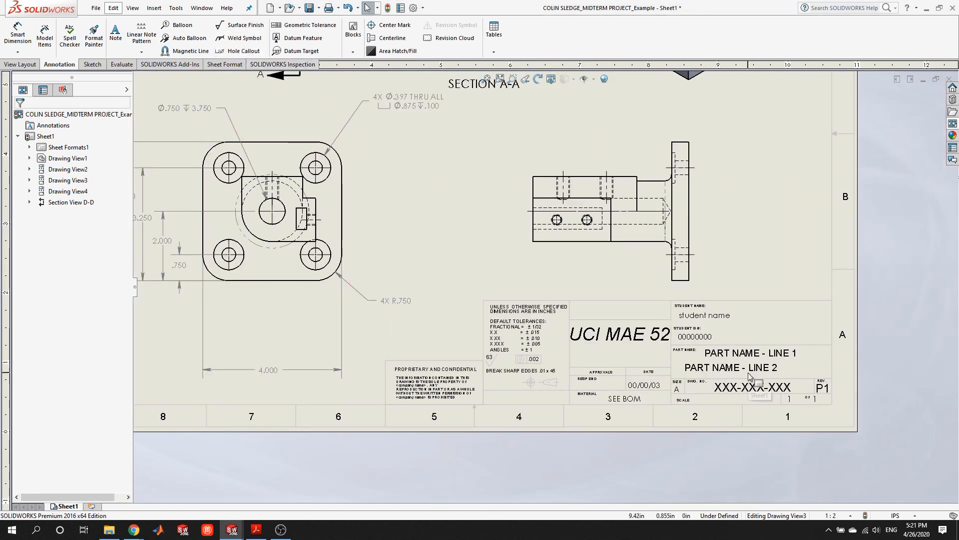
double_click(745, 352)
scroll(546, 289, up, 6)
scroll(503, 207, down, 2)
scroll(575, 257, down, 2)
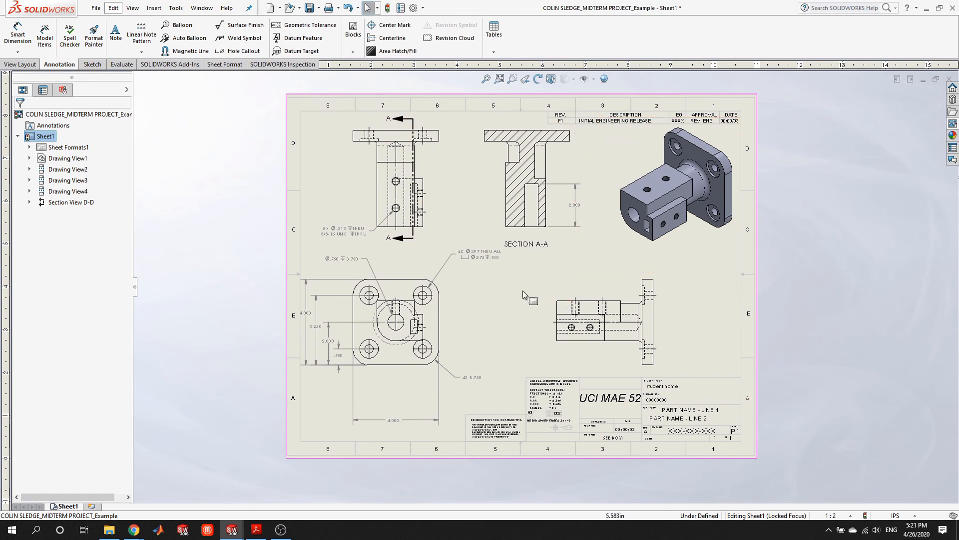
right_click(704, 324)
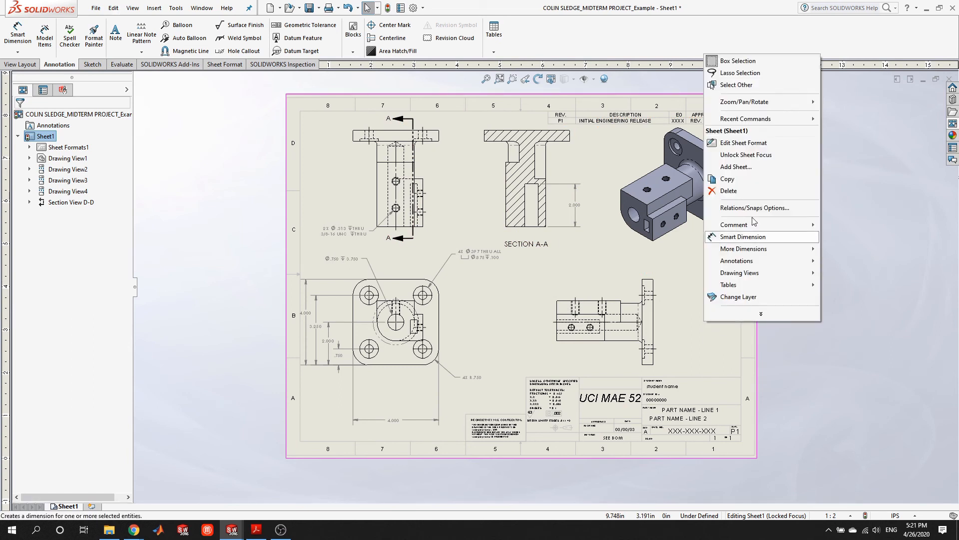
click(771, 144)
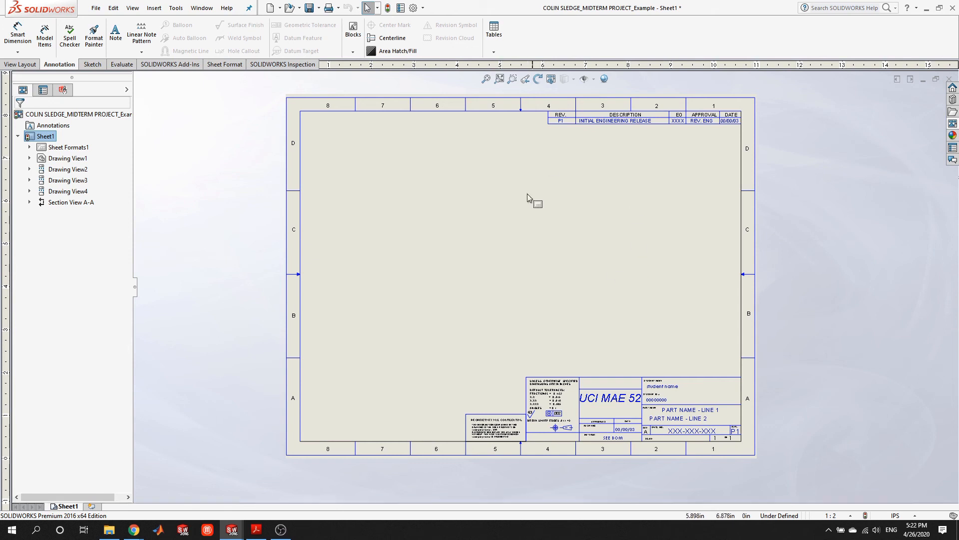
Change the REV. entry in the revision table to NC.
scroll(614, 120, up, 5)
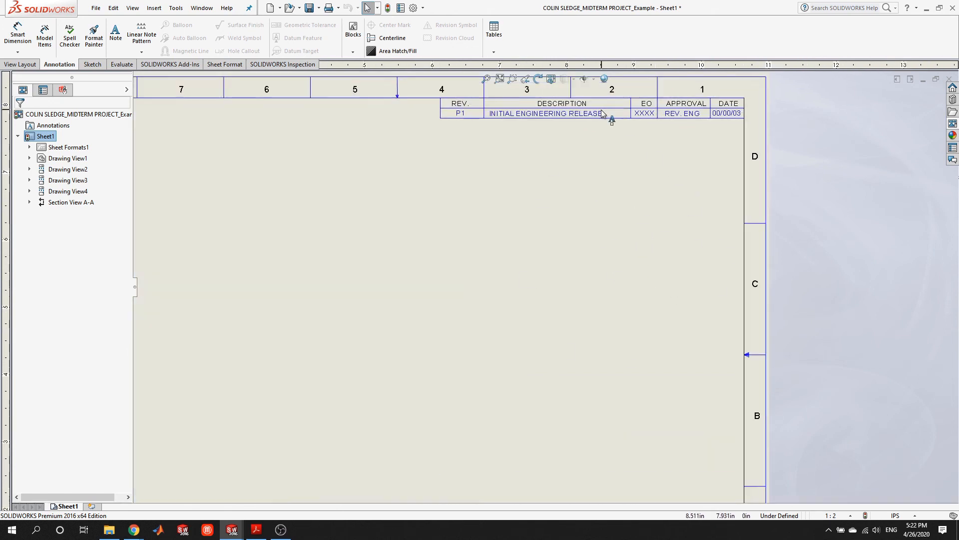
scroll(550, 126, down, 2)
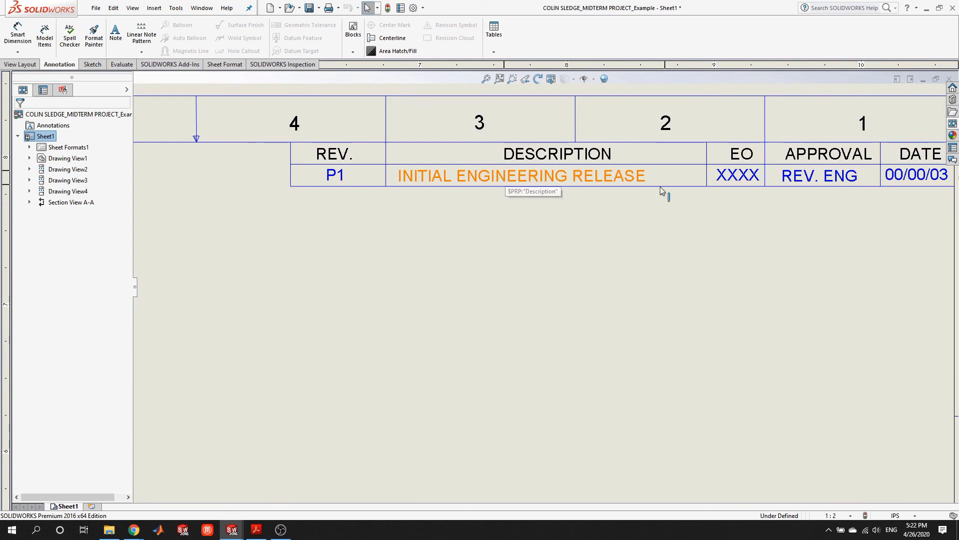
click(333, 175)
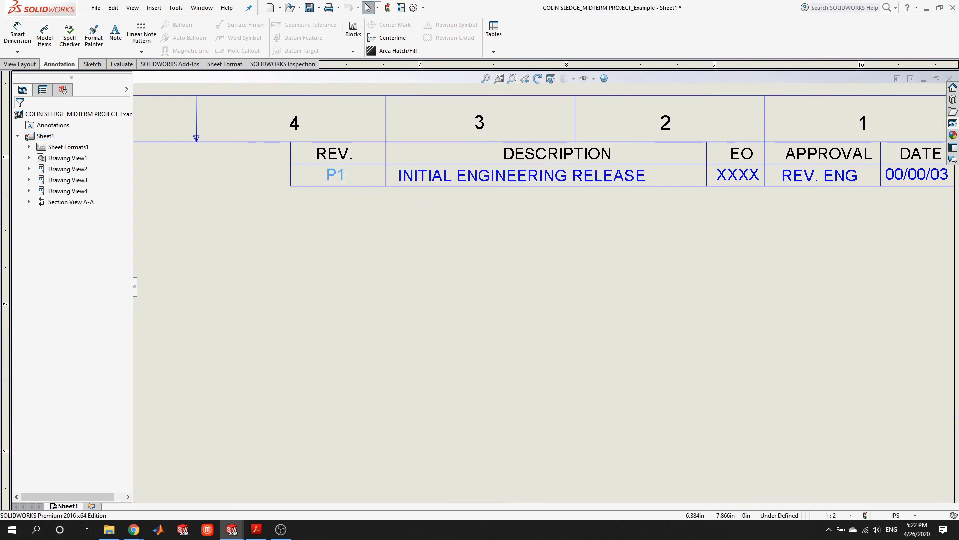
double_click(334, 175)
text(NC)
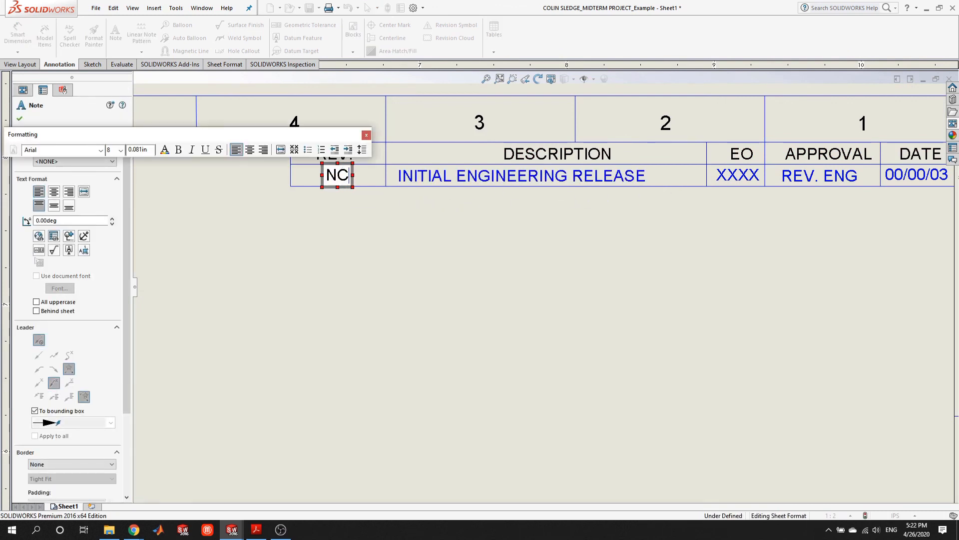
click(496, 296)
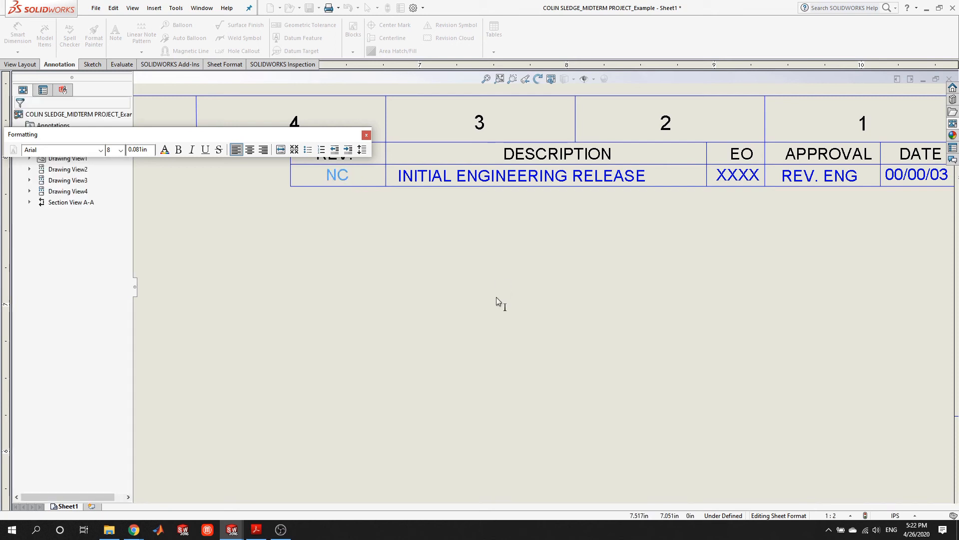
Set the DATE entry in the revision table to 04/26/20.
scroll(724, 311, up, 2)
scroll(727, 300, down, 4)
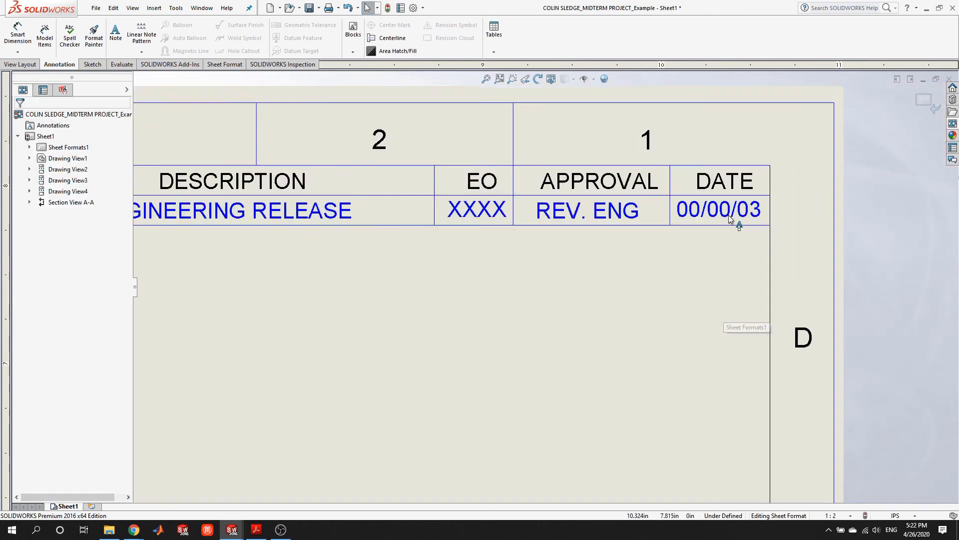
double_click(702, 215)
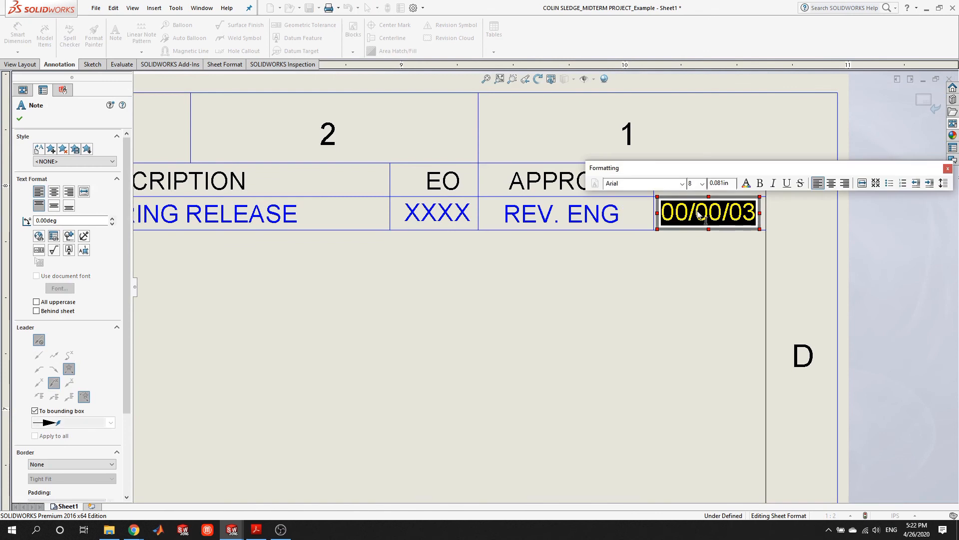
text(04/)
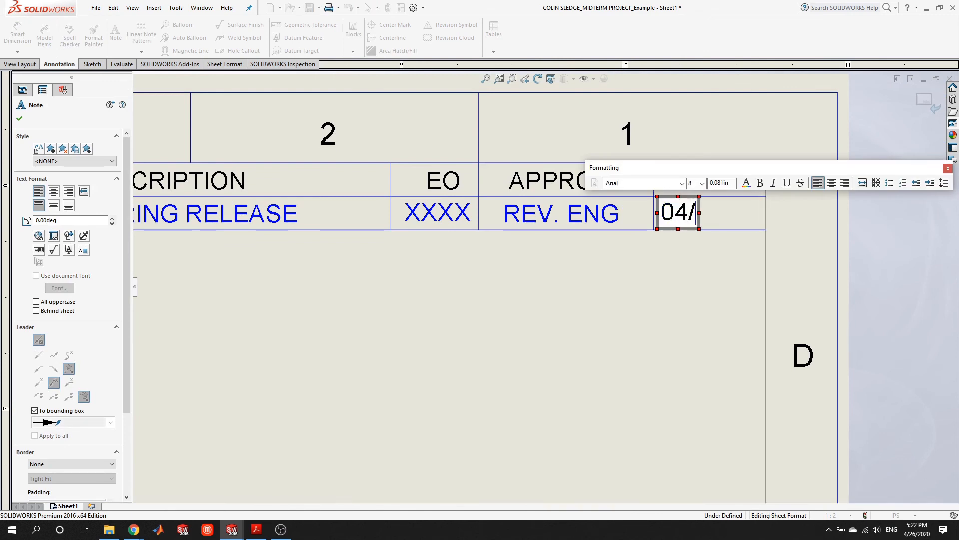
text(26/20)
key(BackSpace)
text(20)
click(530, 336)
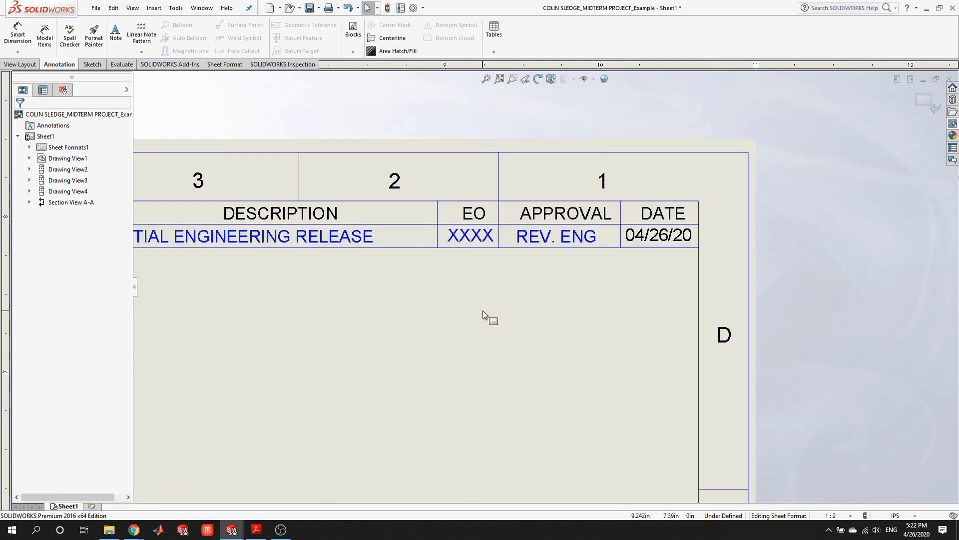
Review the revision table and title block fields, compare them with the reference PDF in Acrobat Reader, and return to the SOLIDWORKS drawing.
scroll(483, 310, down, 2)
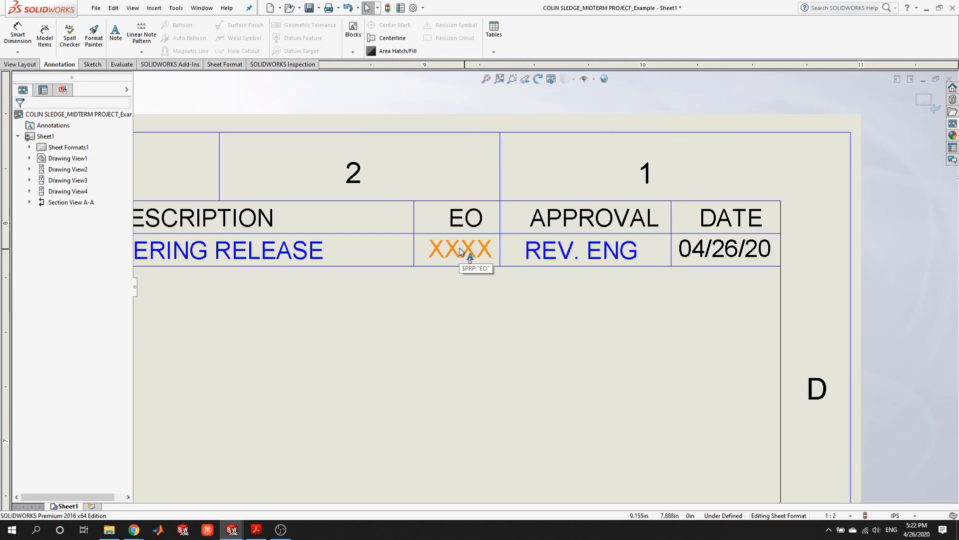
scroll(446, 363, up, 2)
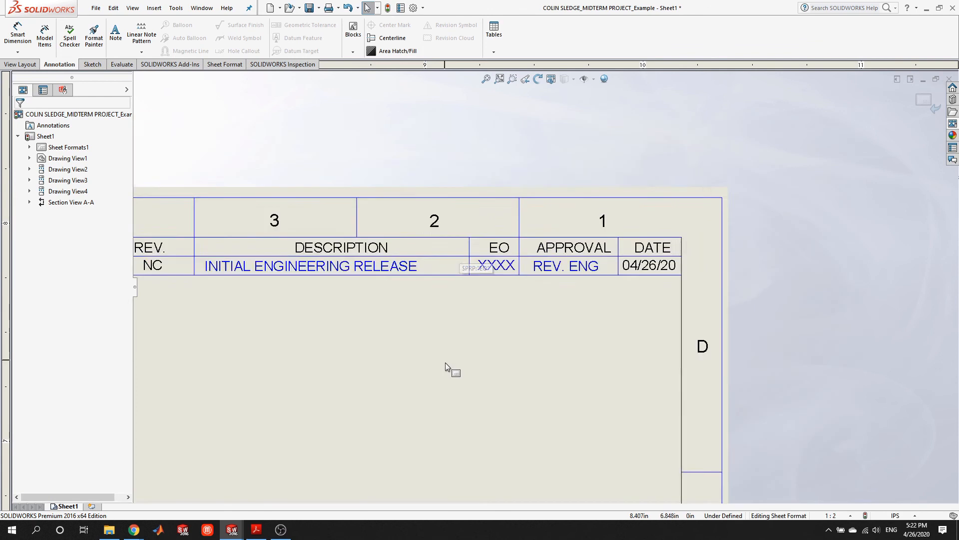
scroll(446, 362, up, 3)
scroll(454, 374, down, 1)
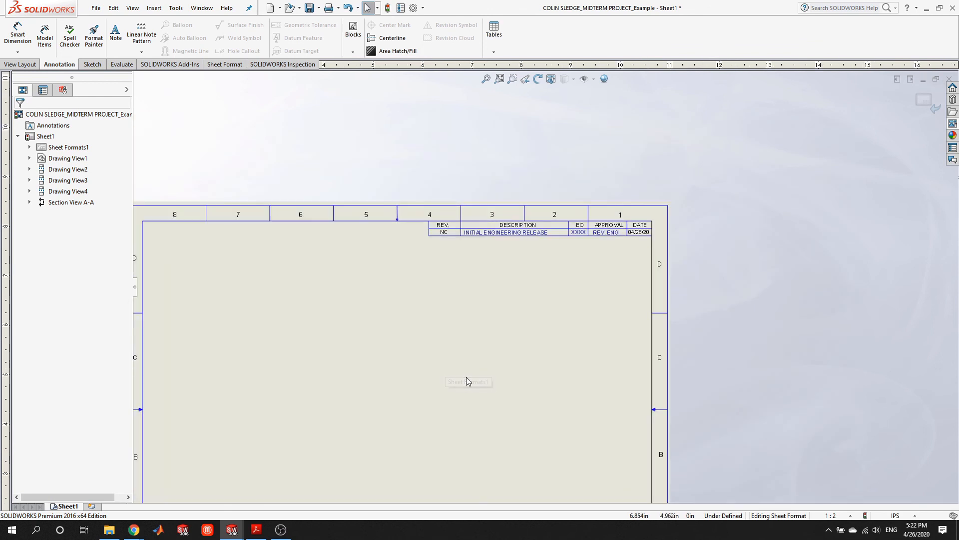
scroll(466, 377, up, 2)
scroll(475, 414, down, 2)
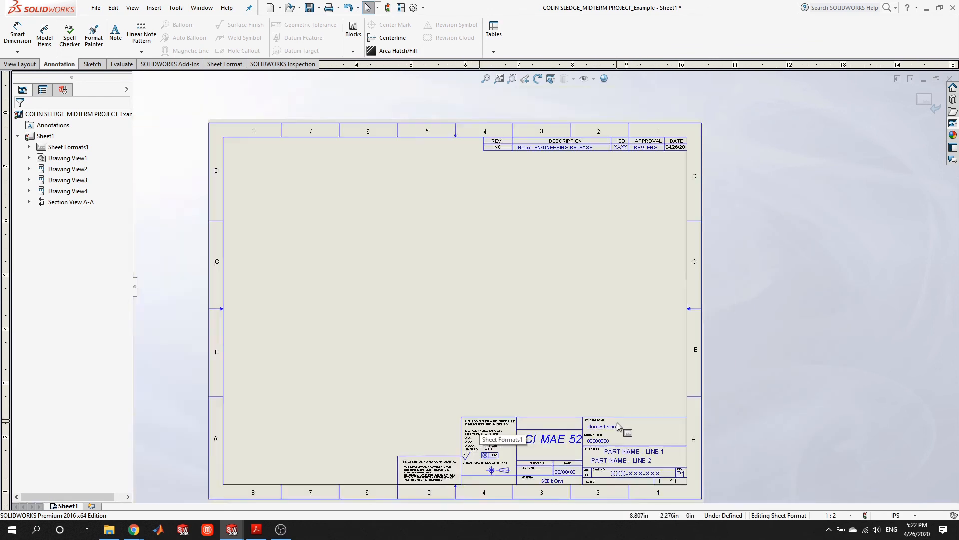
scroll(618, 426, down, 6)
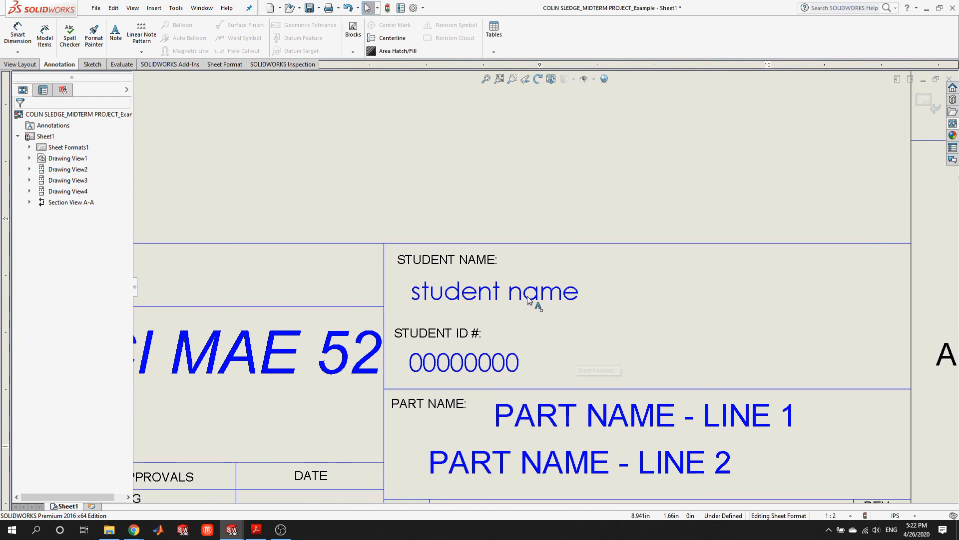
scroll(463, 365, up, 3)
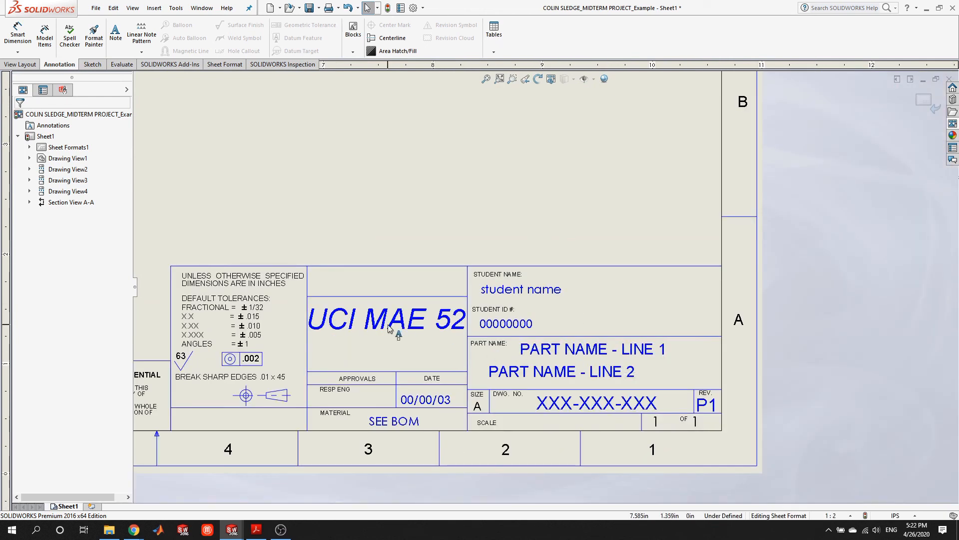
scroll(391, 328, up, 3)
scroll(337, 220, up, 1)
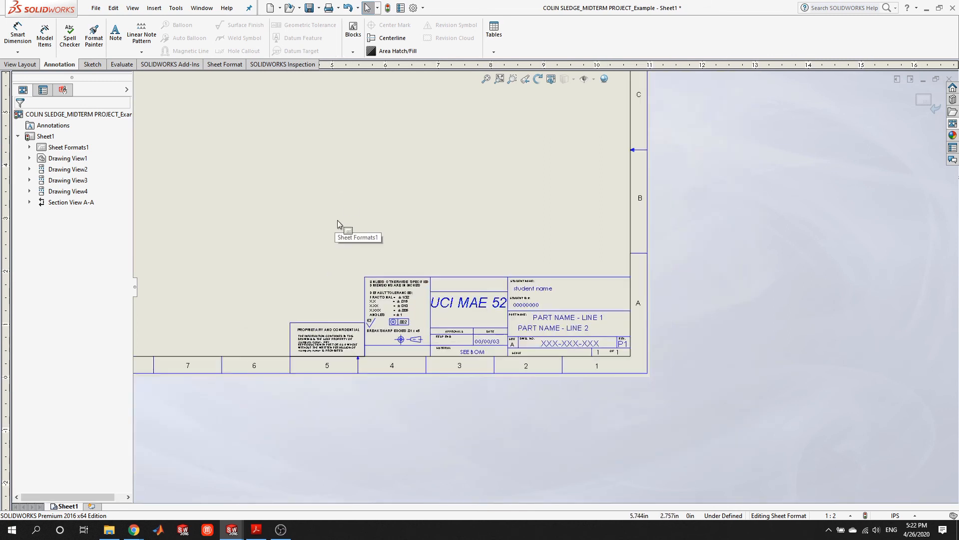
scroll(338, 220, up, 3)
click(256, 529)
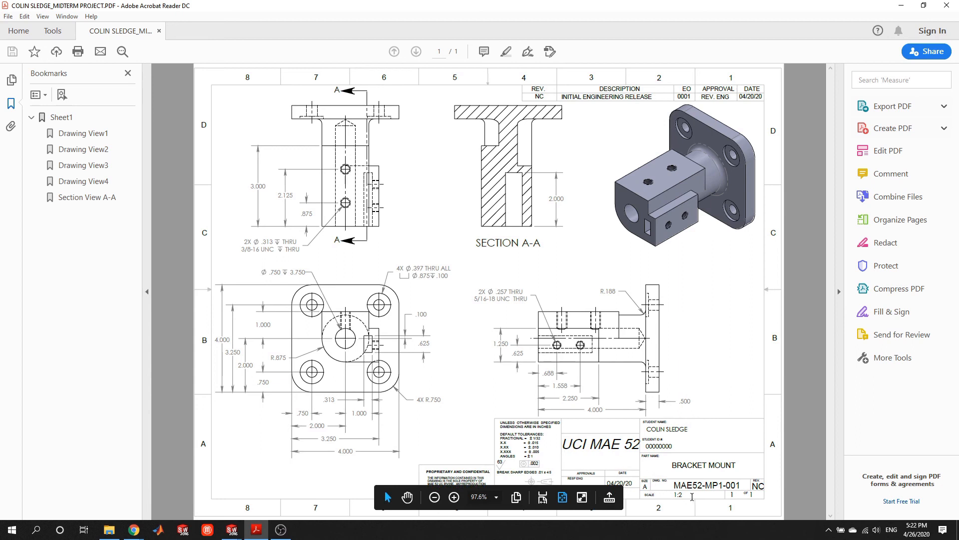
click(232, 529)
click(295, 497)
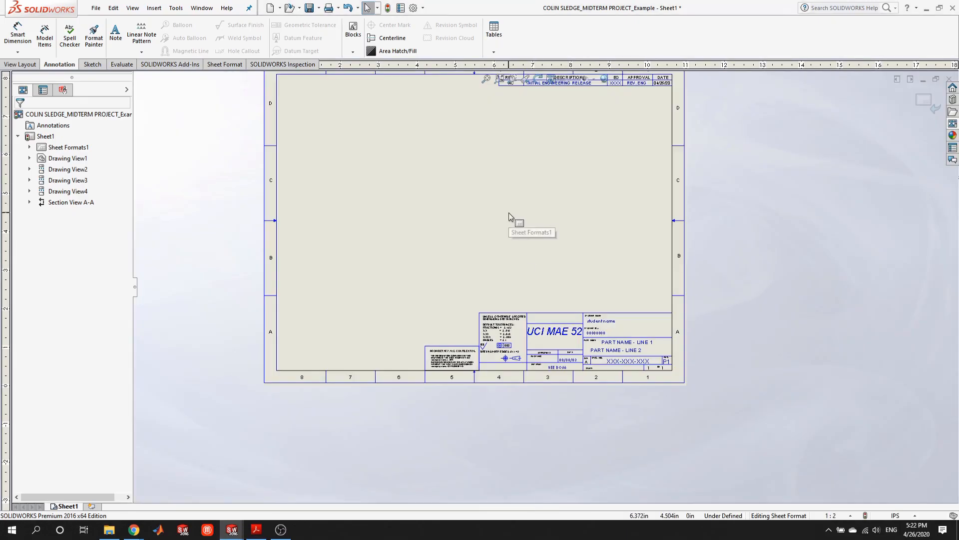
Add a note in the title block's SCALE cell, linked to the current document's SW-Sheet Scale property.
scroll(607, 363, down, 3)
scroll(606, 363, down, 4)
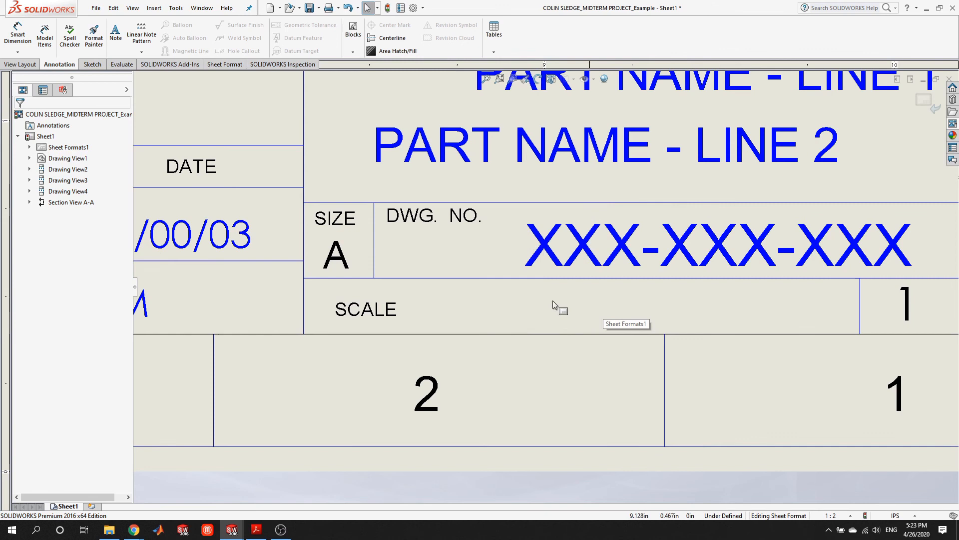
click(117, 32)
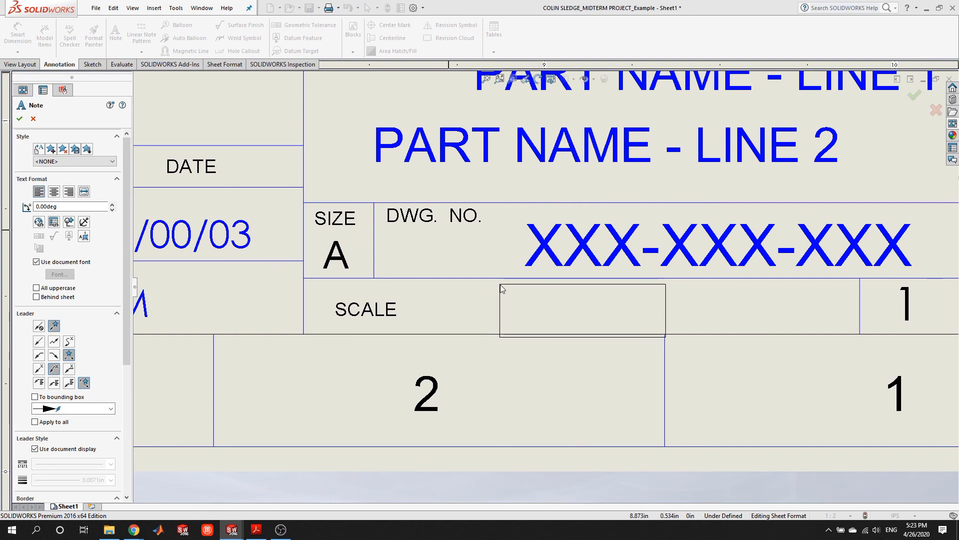
click(500, 287)
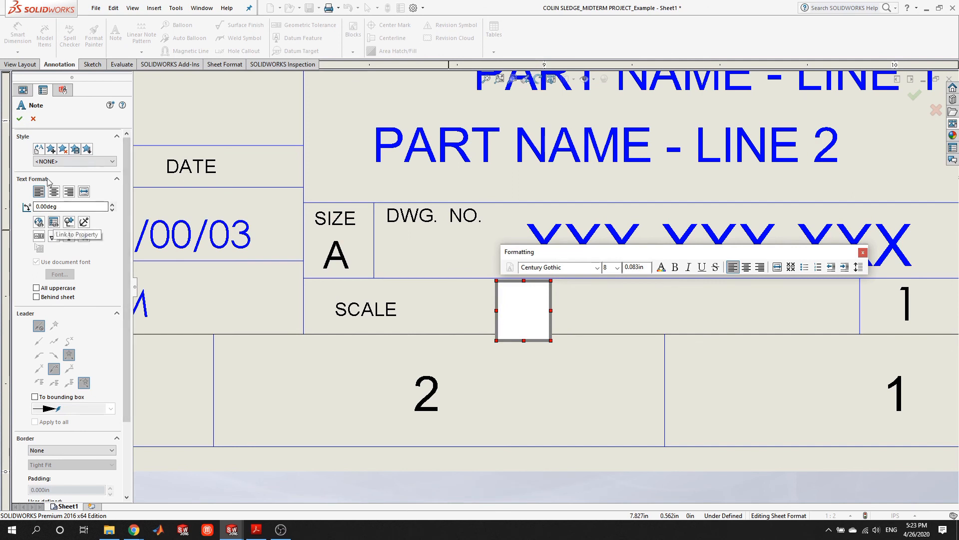
click(54, 222)
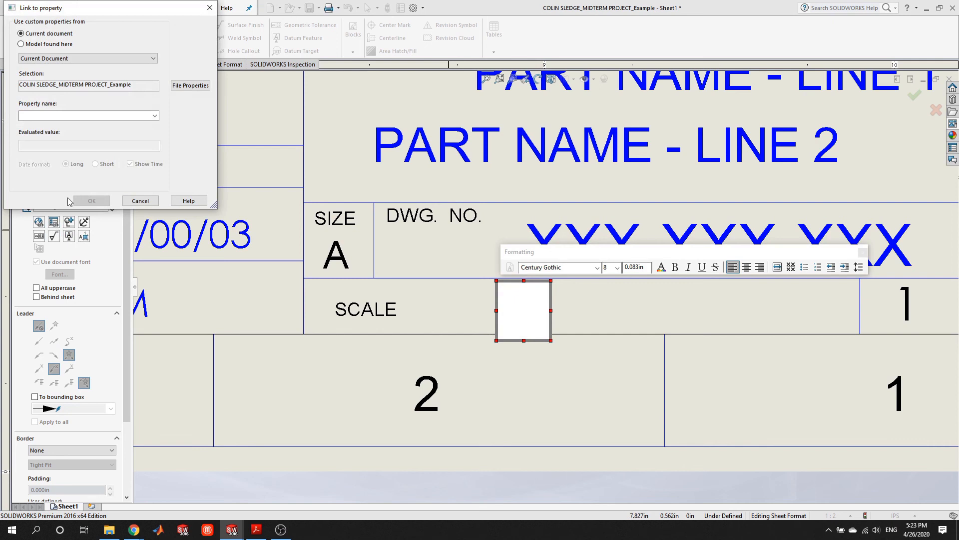
click(70, 57)
click(71, 57)
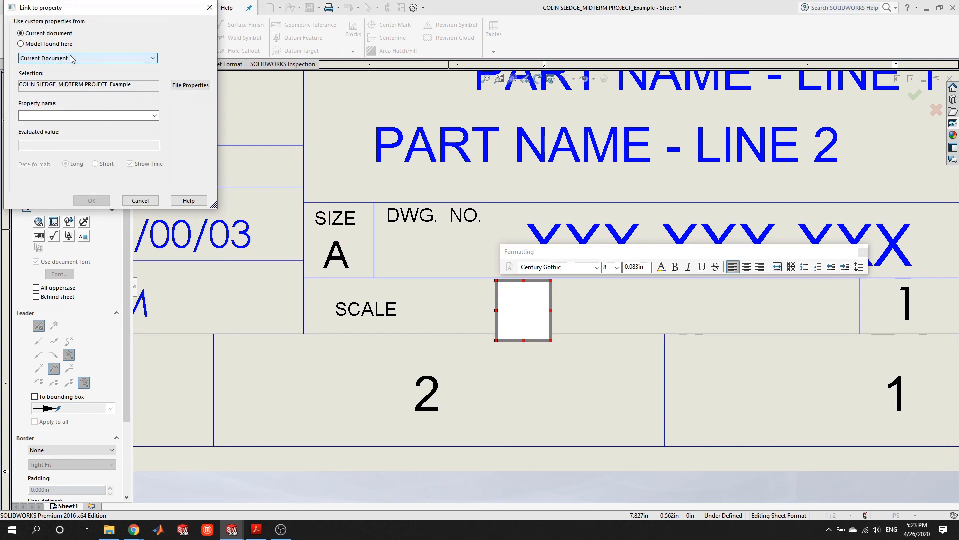
click(153, 116)
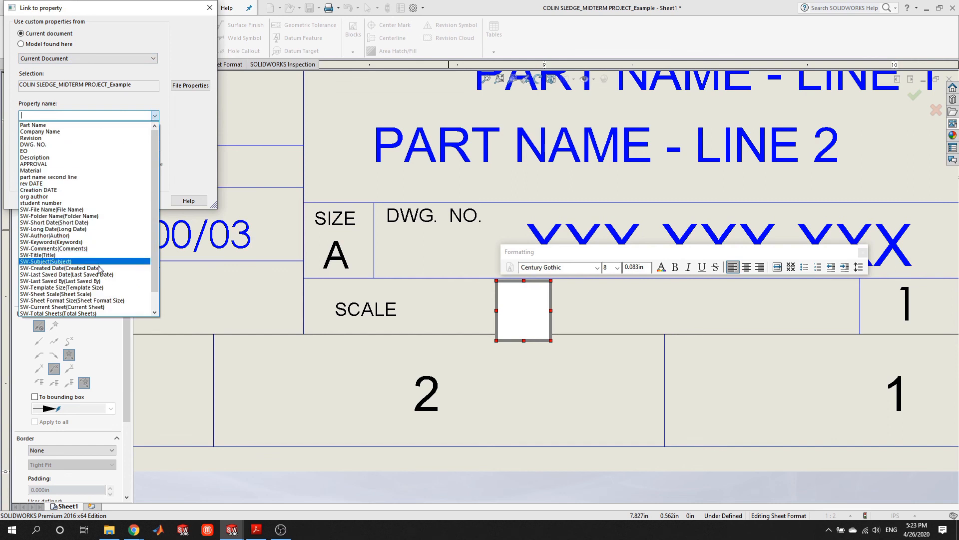
click(79, 294)
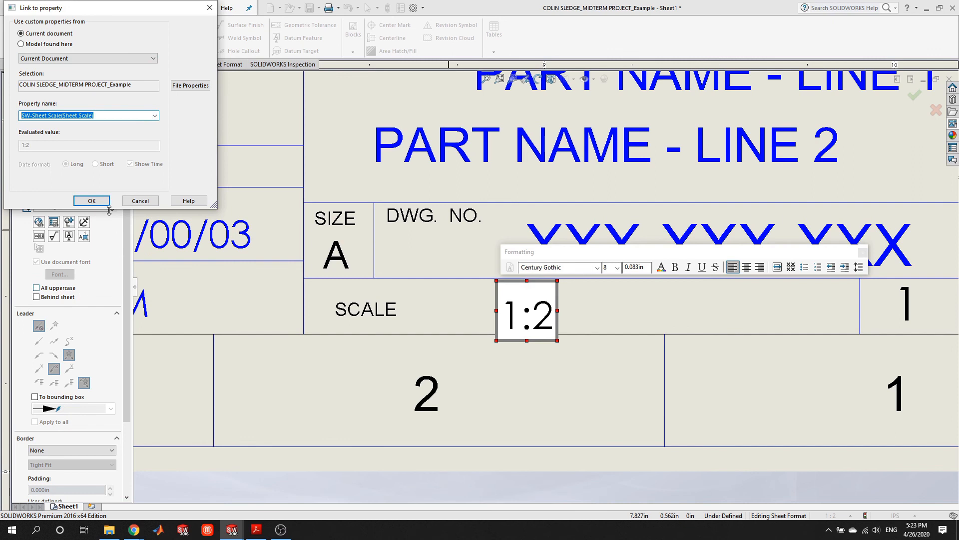
click(95, 201)
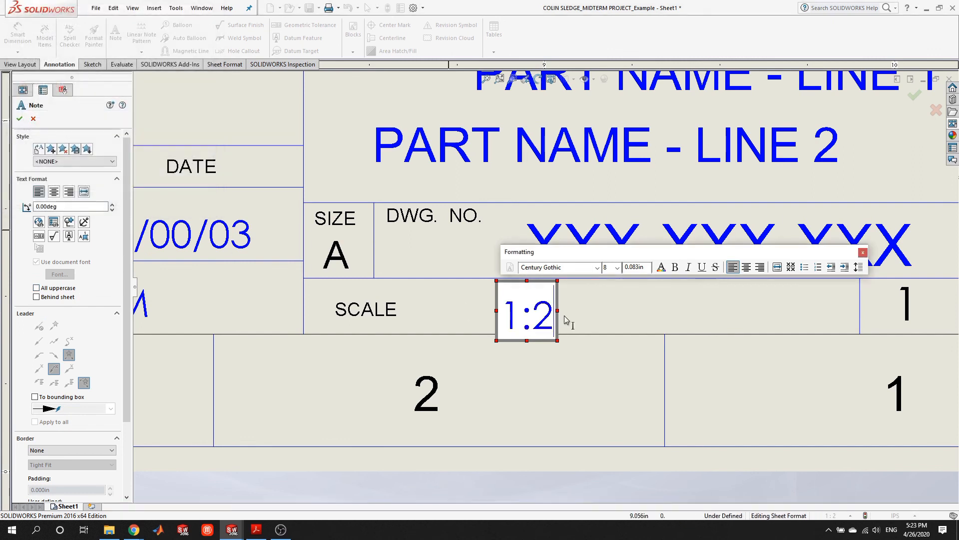
click(654, 317)
key(Escape)
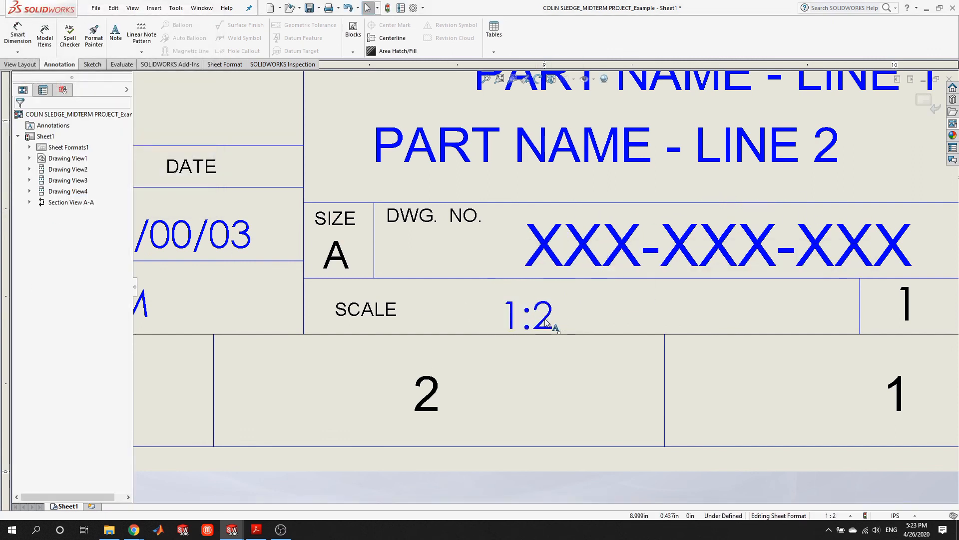
Move the linked scale note slightly up and to the right so it sits within the SCALE cell.
drag(624, 317, 570, 315)
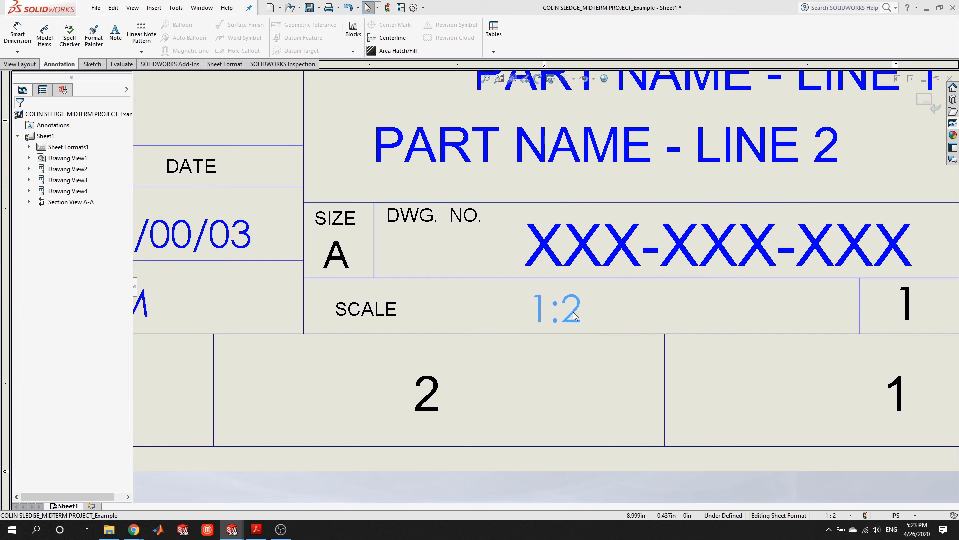
scroll(545, 287, up, 1)
scroll(589, 305, up, 2)
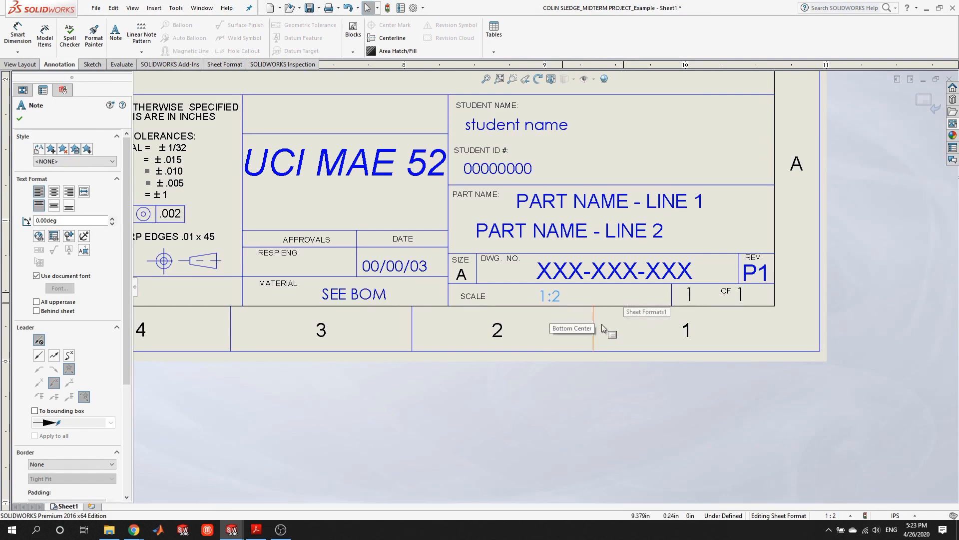
Examine the title block's part name, approvals, date, default tolerances and proprietary note in the sheet format.
scroll(579, 322, down, 1)
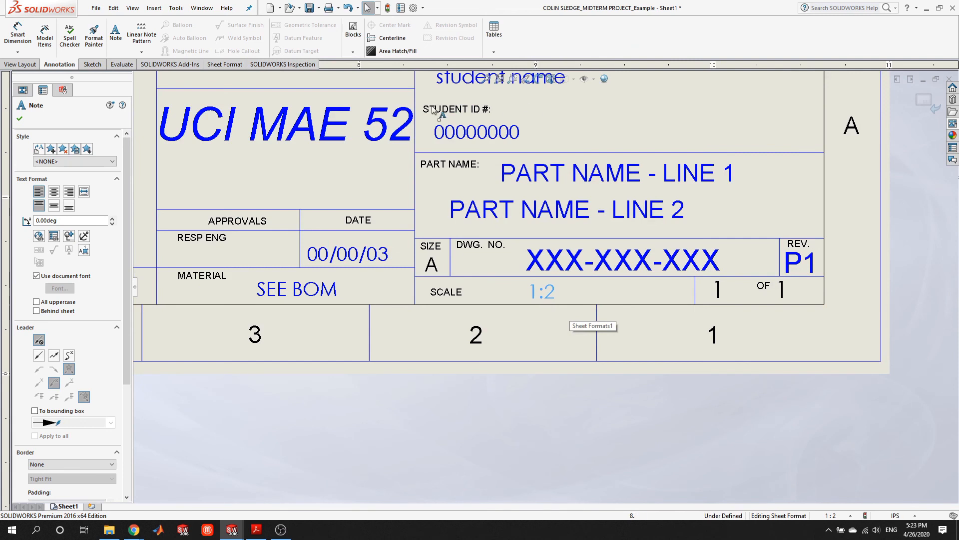
scroll(650, 222, down, 2)
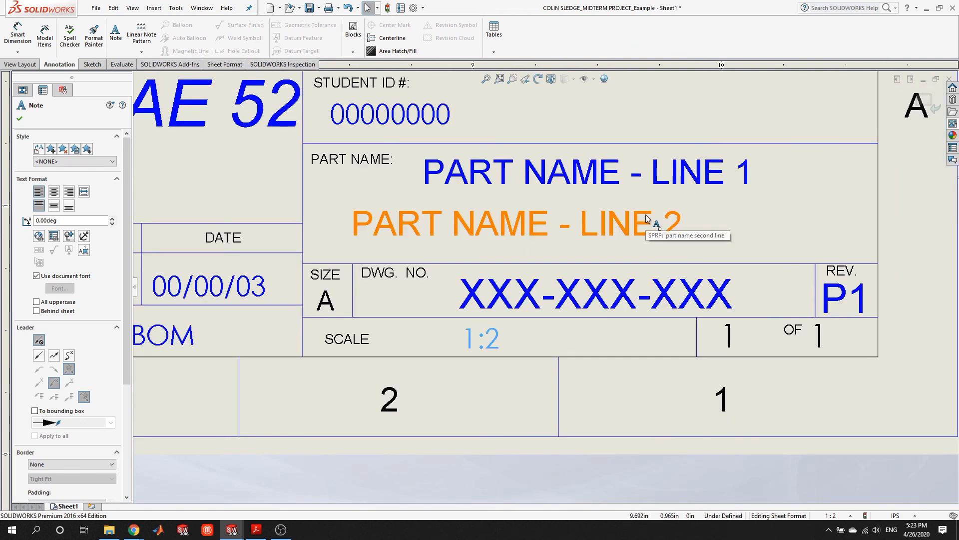
click(503, 175)
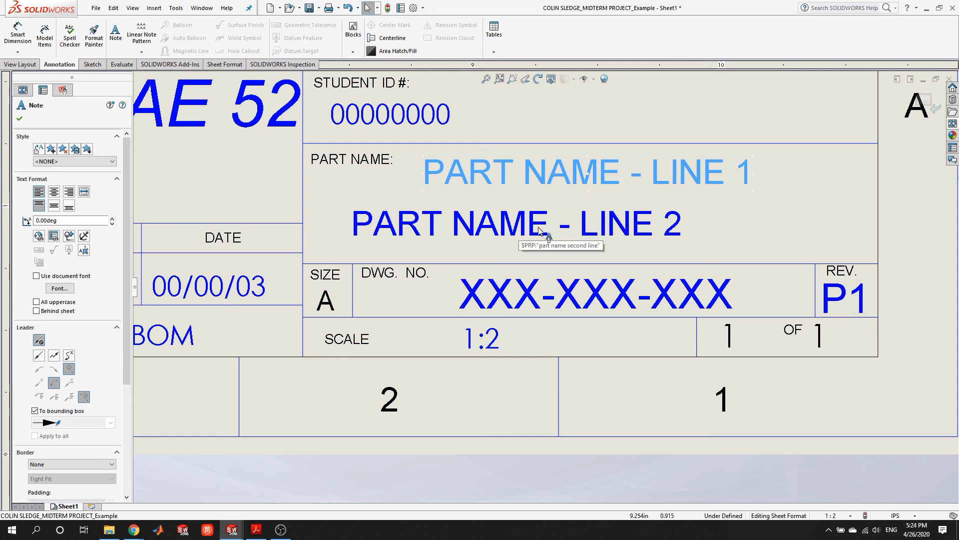
scroll(544, 280, up, 4)
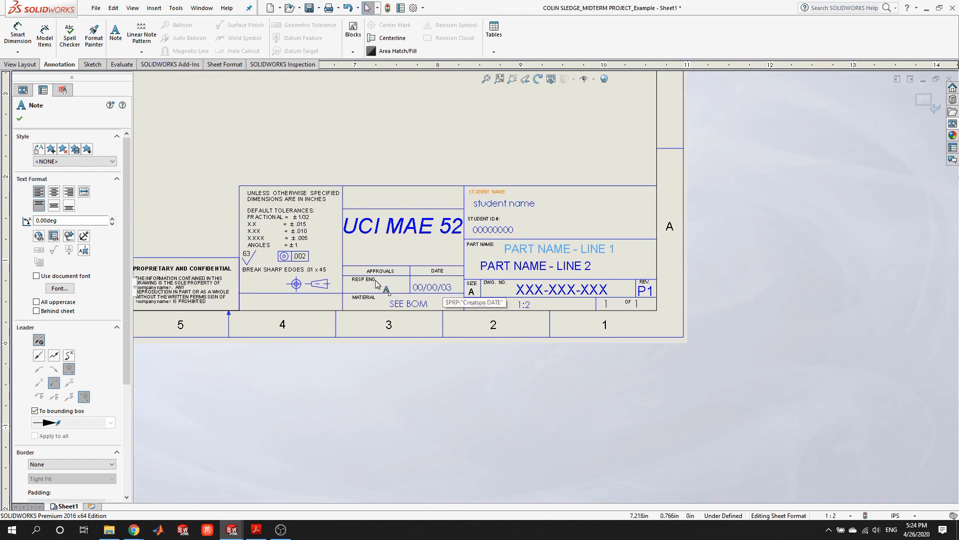
scroll(232, 247, down, 2)
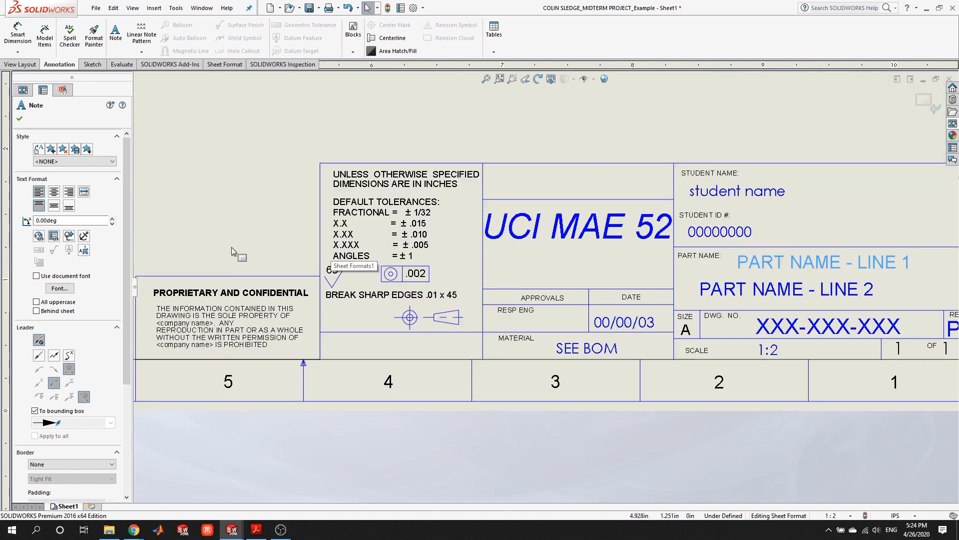
scroll(232, 247, down, 2)
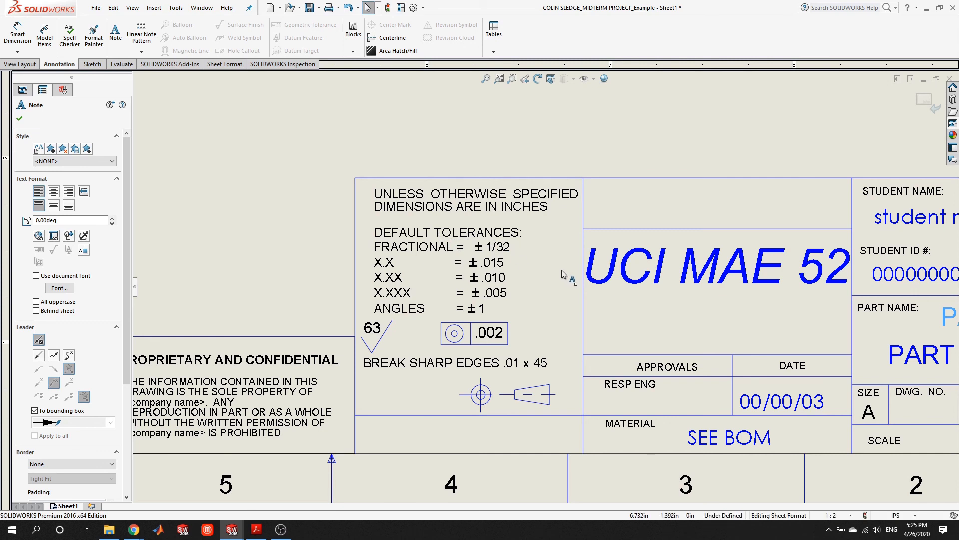
scroll(563, 274, up, 3)
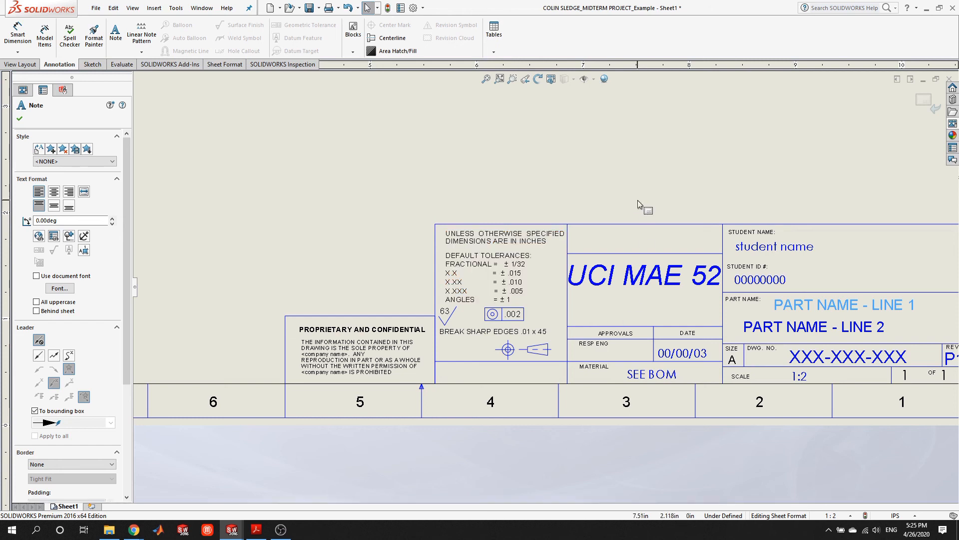
scroll(638, 200, up, 5)
scroll(561, 192, down, 2)
scroll(562, 192, up, 2)
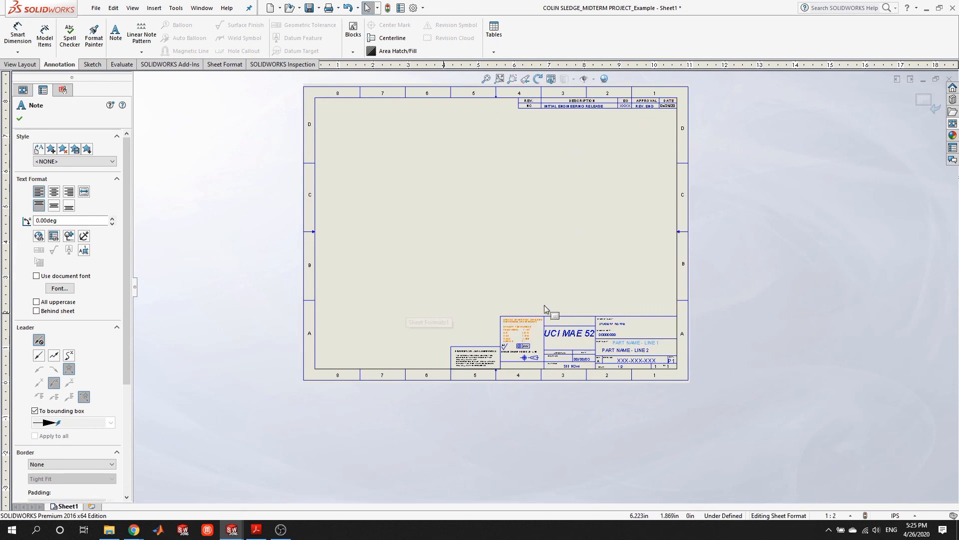
Exit the sheet format and return to editing the drawing sheet with its views.
right_click(523, 218)
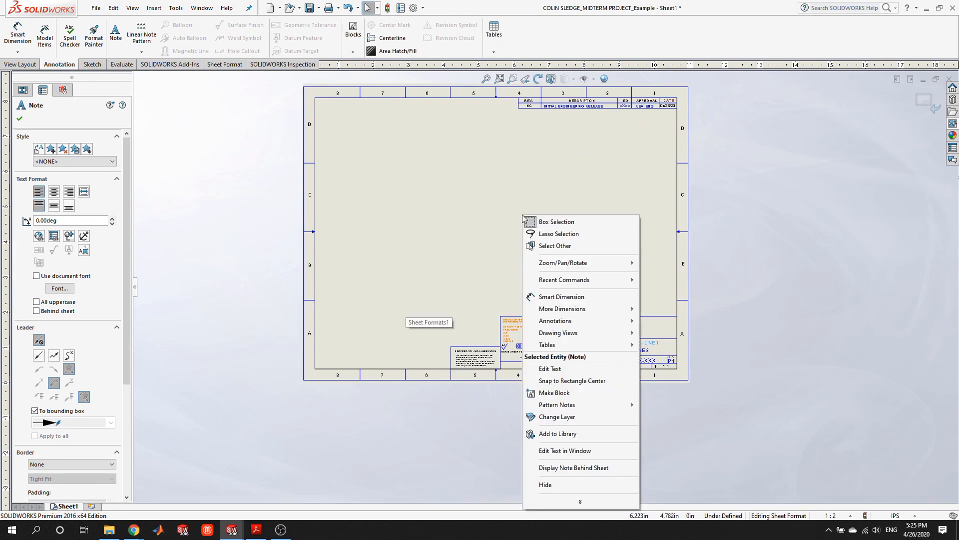
click(575, 369)
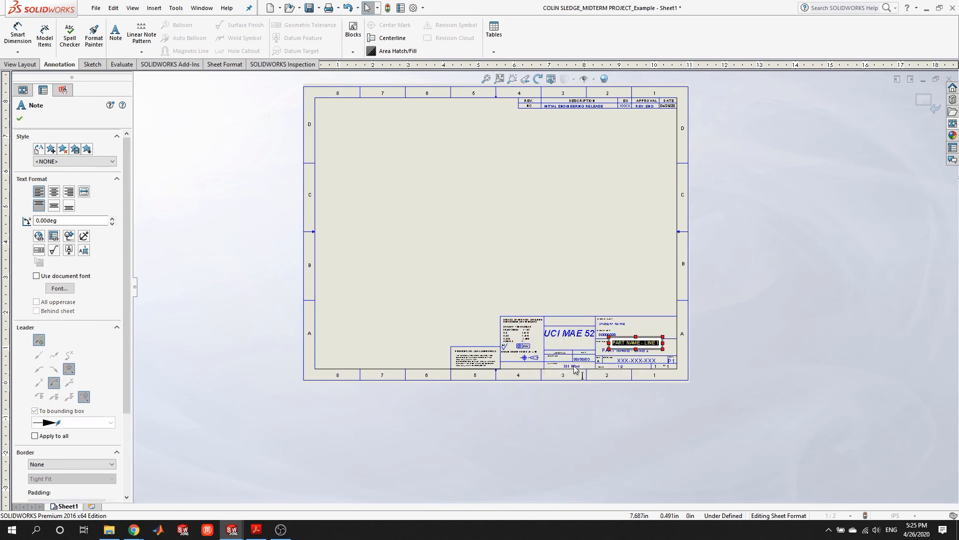
click(541, 218)
right_click(581, 212)
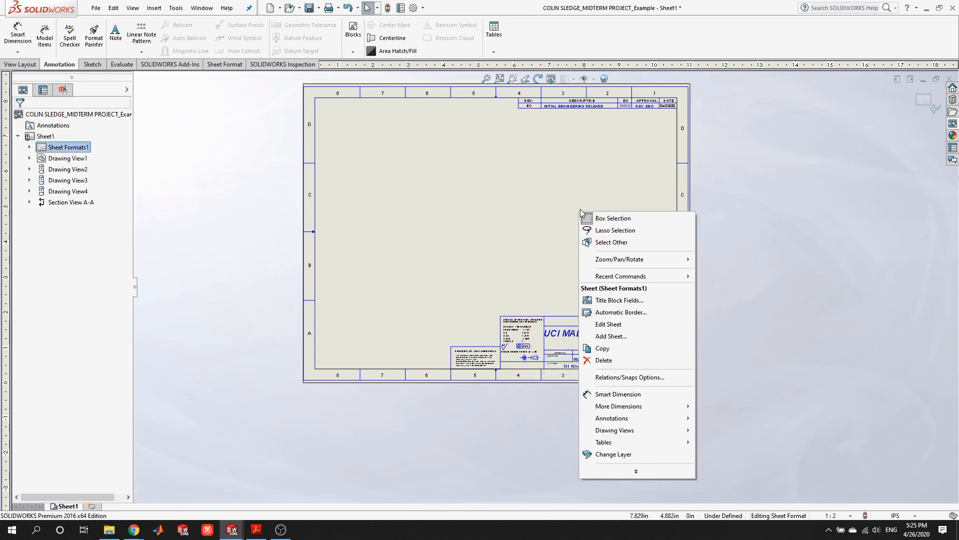
click(609, 324)
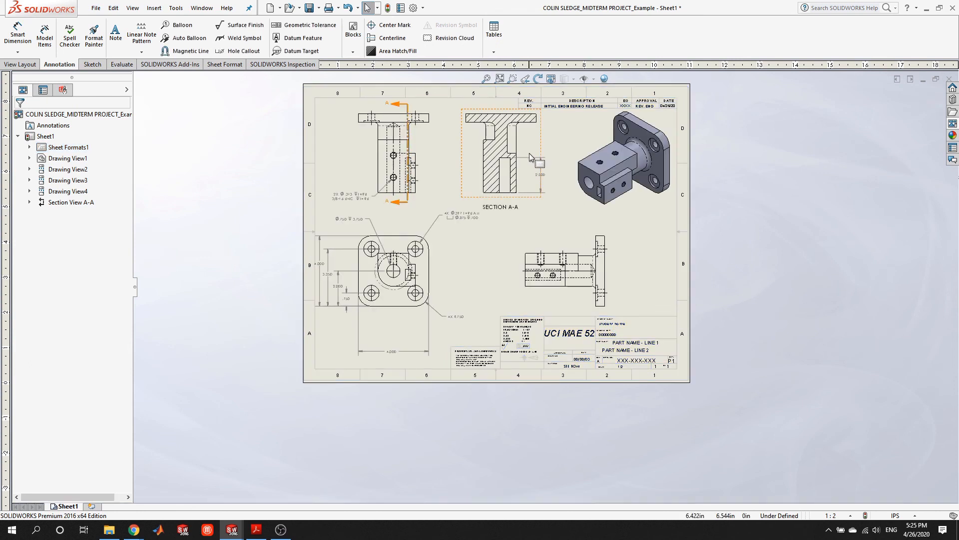
scroll(566, 145, down, 3)
key(f)
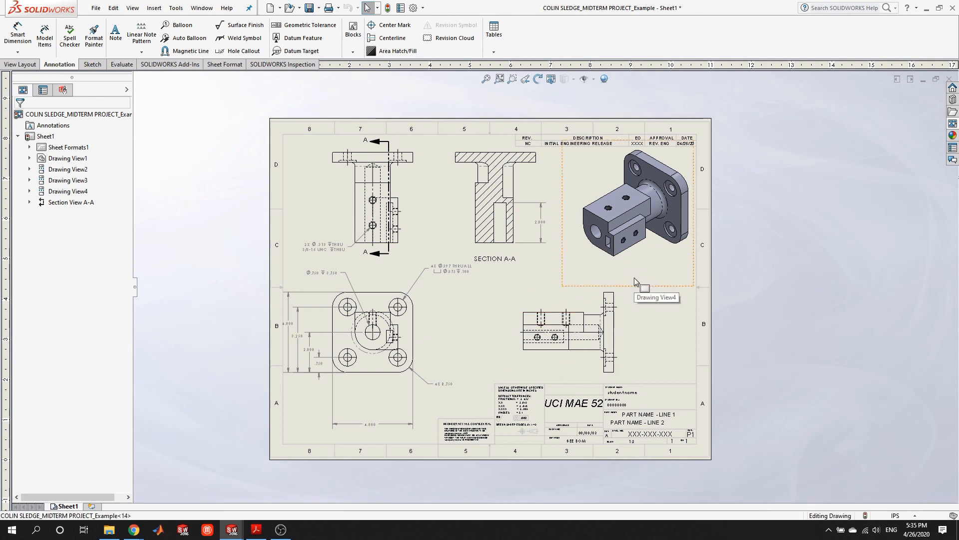
Review Sheet1's scale, projection type and sheet size in its sheet properties.
click(649, 277)
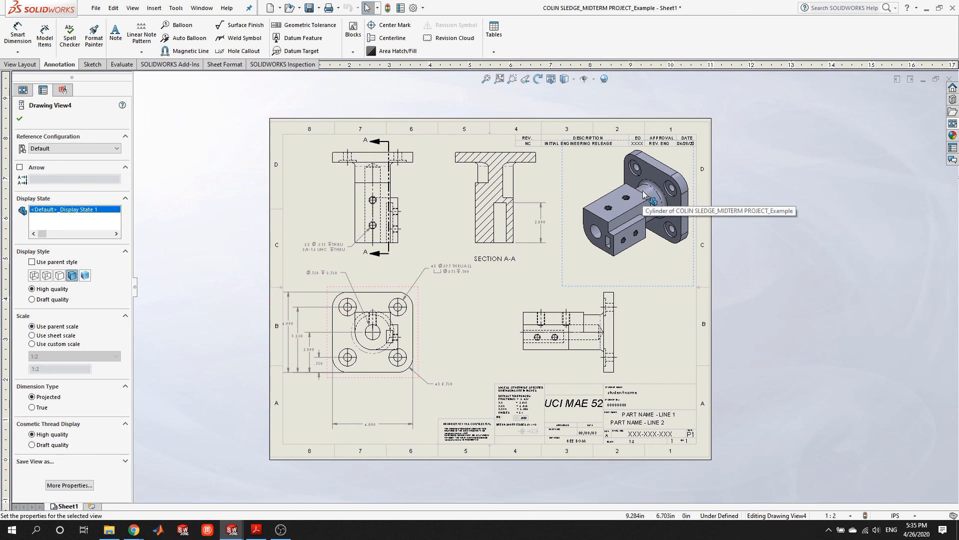
click(489, 338)
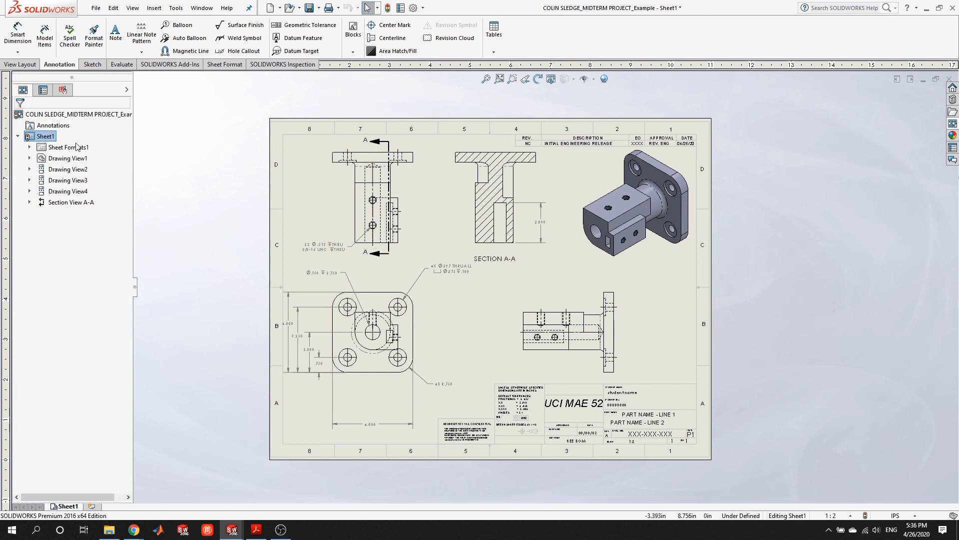
right_click(41, 138)
click(78, 228)
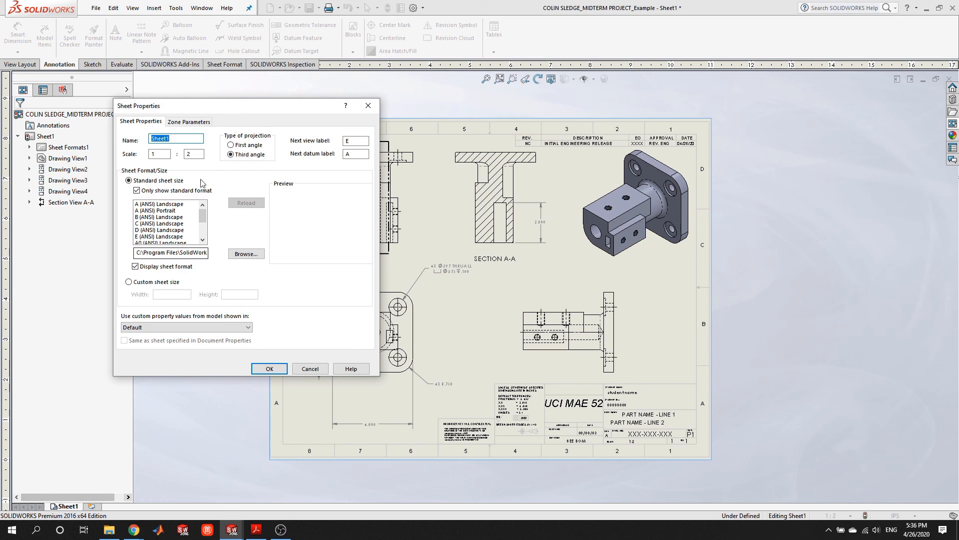
click(272, 370)
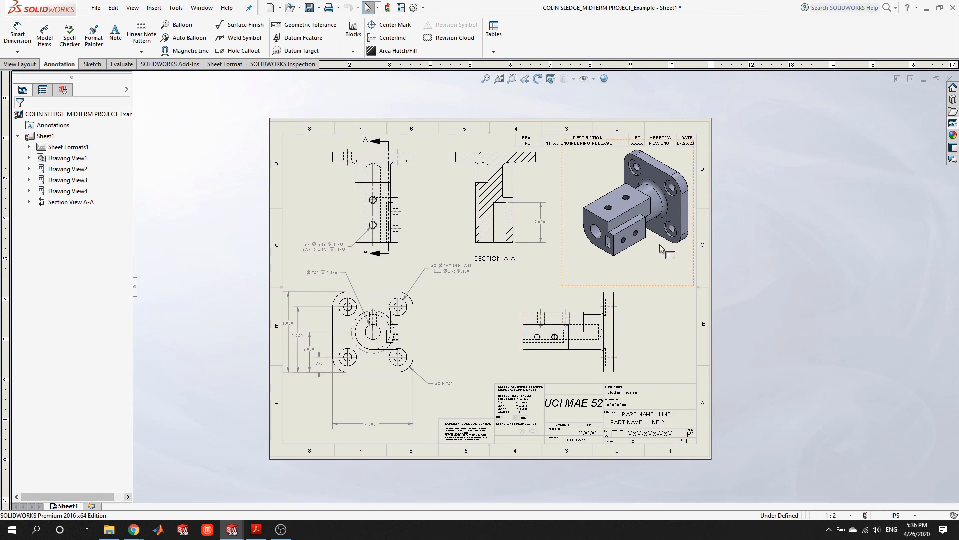
Set the tangent edge display of the shaded isometric view to Tangent Edges Visible.
scroll(660, 250, down, 3)
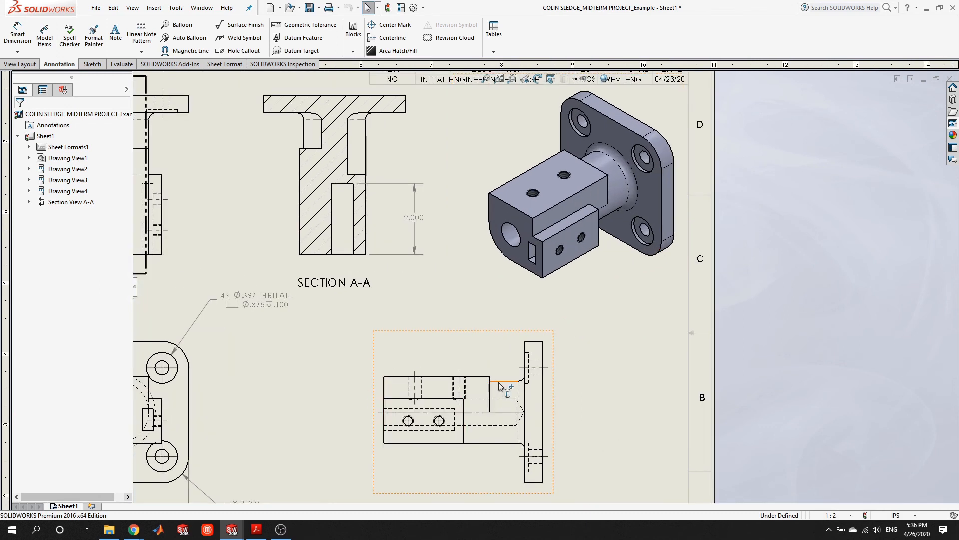
scroll(526, 385, down, 4)
scroll(526, 384, up, 4)
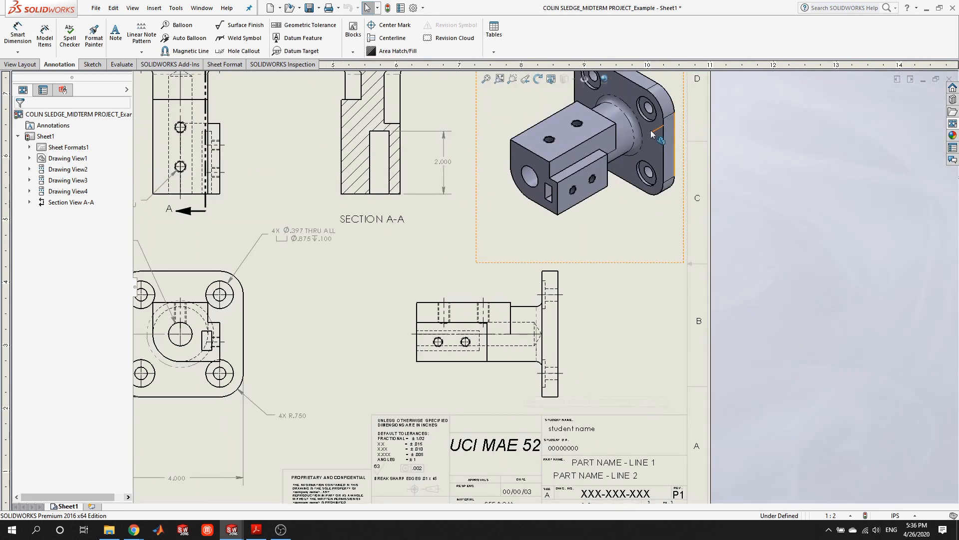
scroll(552, 212, down, 6)
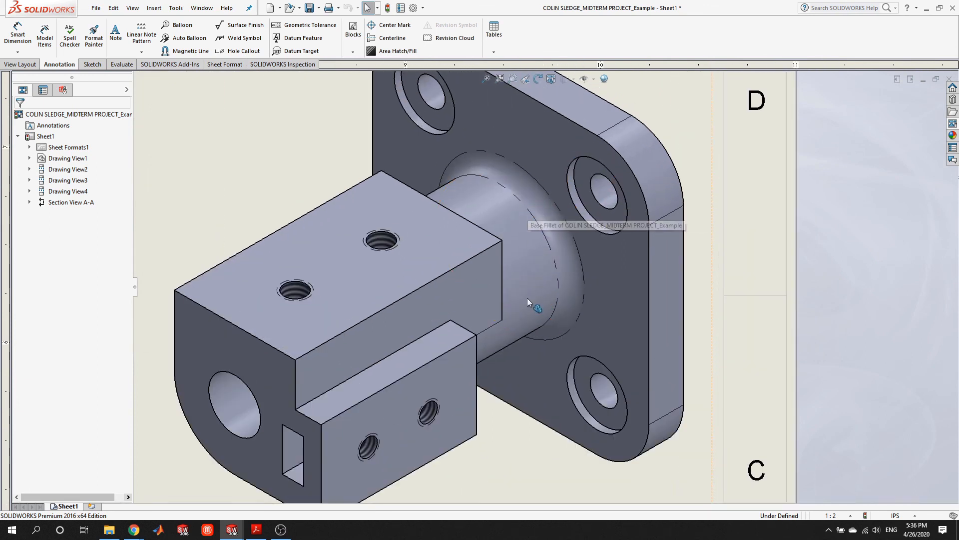
scroll(514, 328, up, 4)
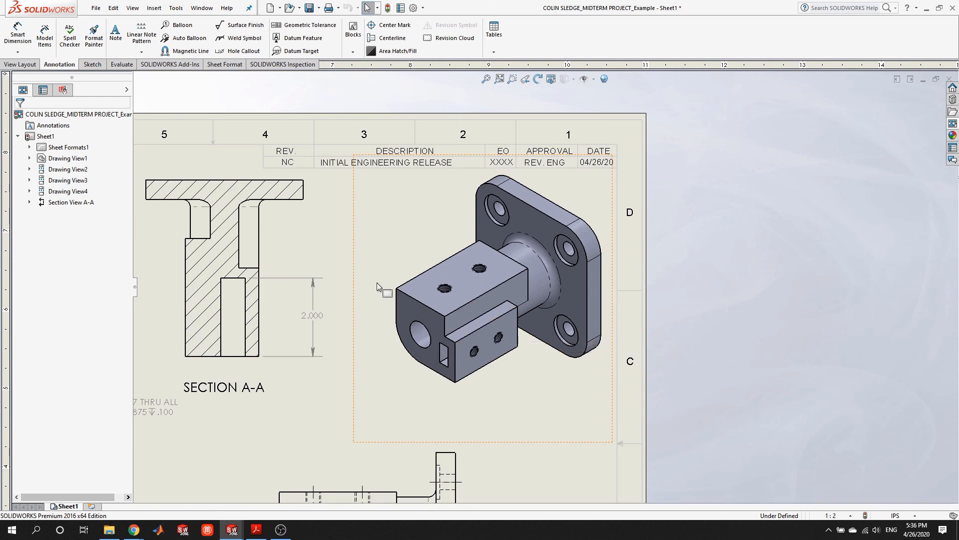
click(376, 230)
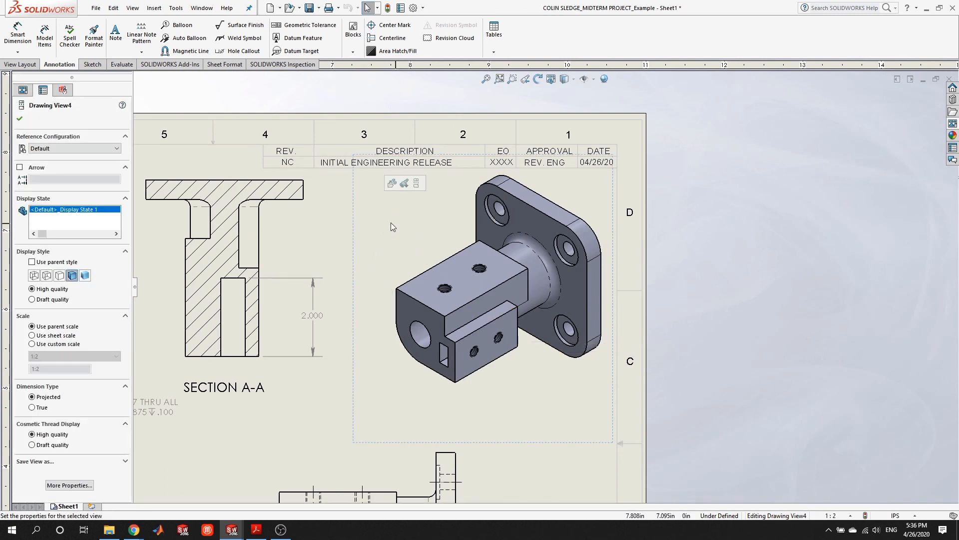
right_click(370, 227)
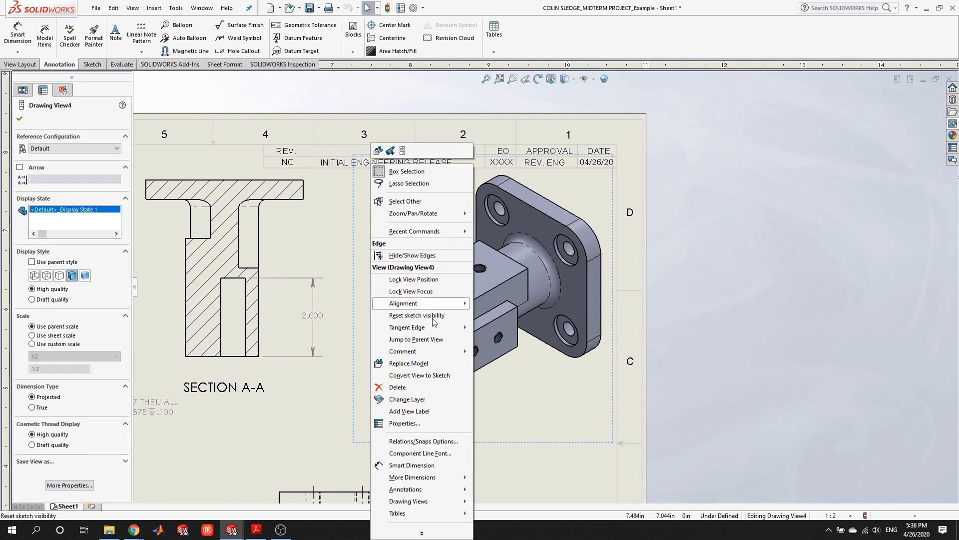
mouse_move(438, 332)
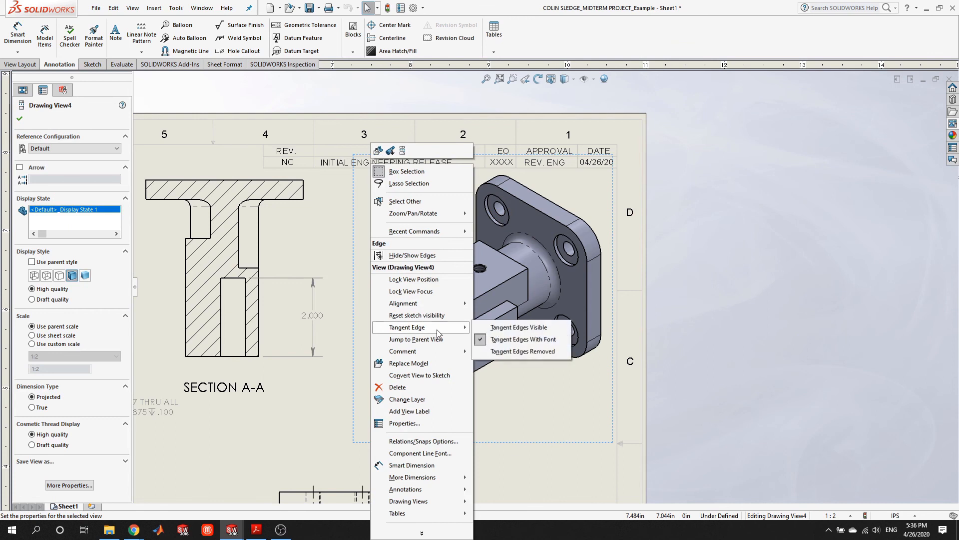
click(538, 329)
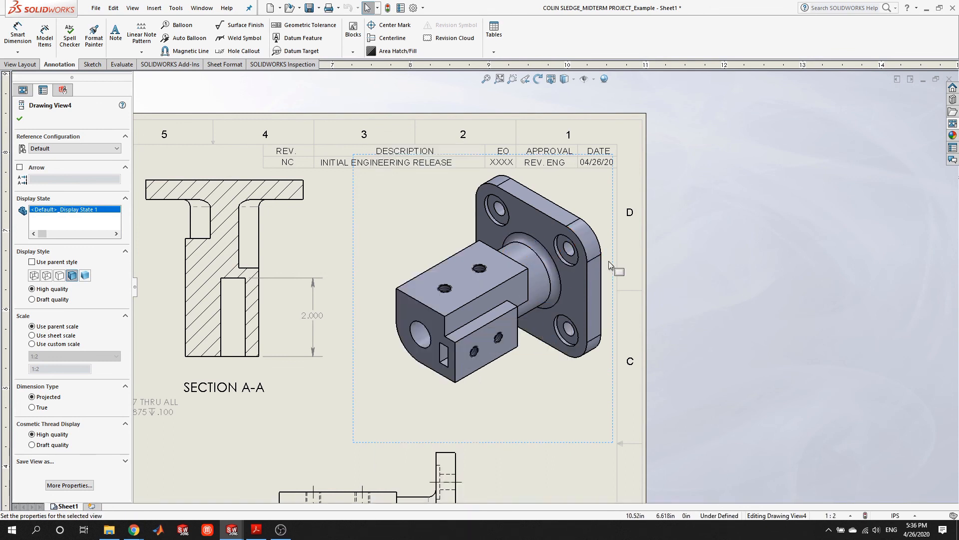
Switch the isometric view's tangent edge display to Tangent Edges Removed.
right_click(570, 241)
mouse_move(515, 327)
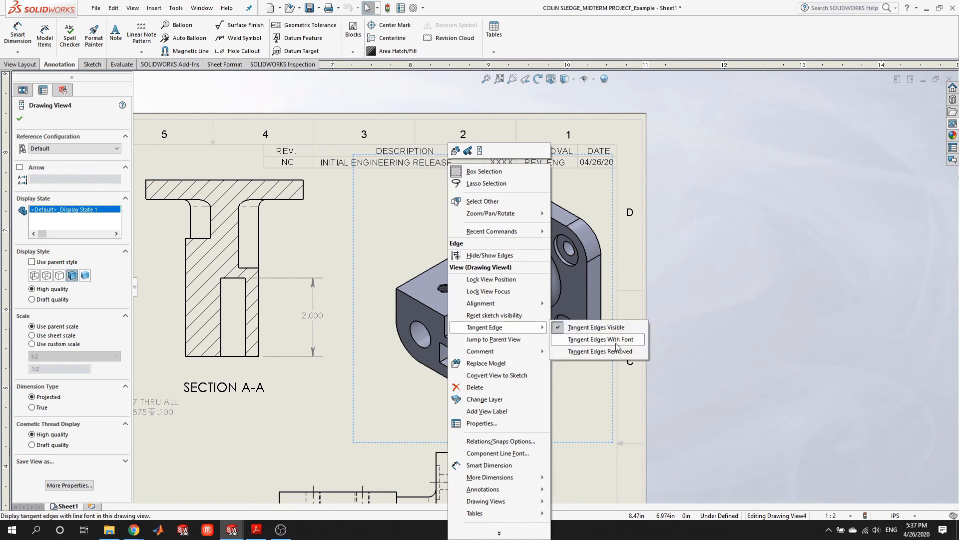
click(624, 352)
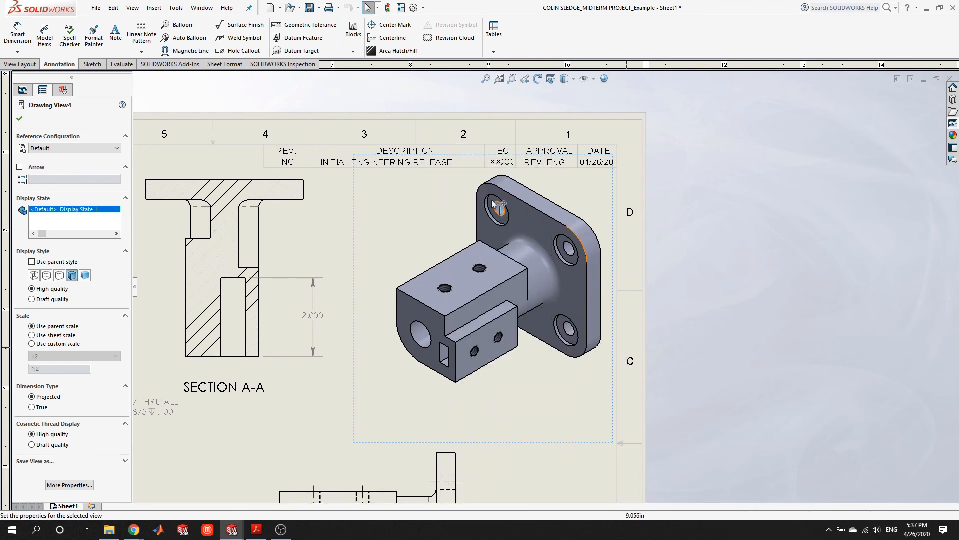
Set the isometric view's tangent edge display to Tangent Edges With Font.
right_click(378, 239)
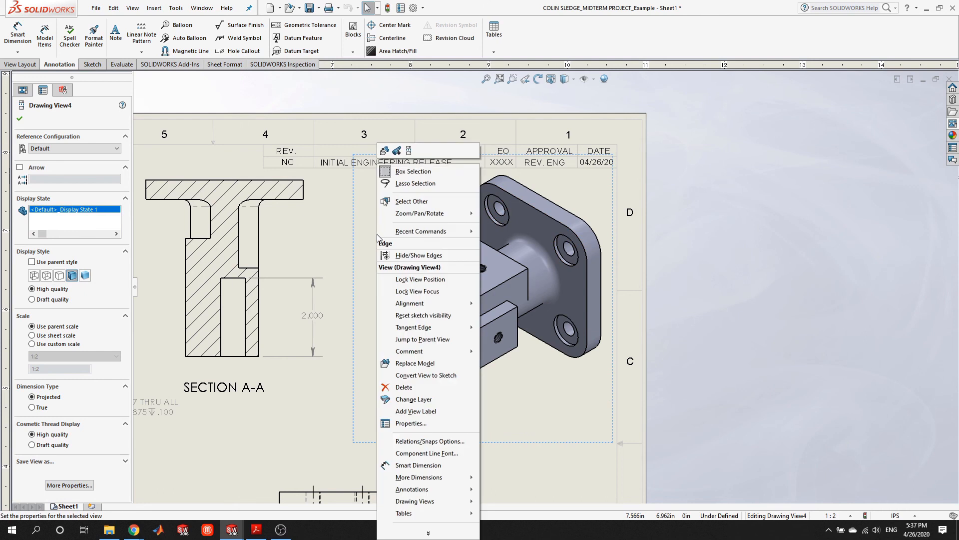
mouse_move(446, 332)
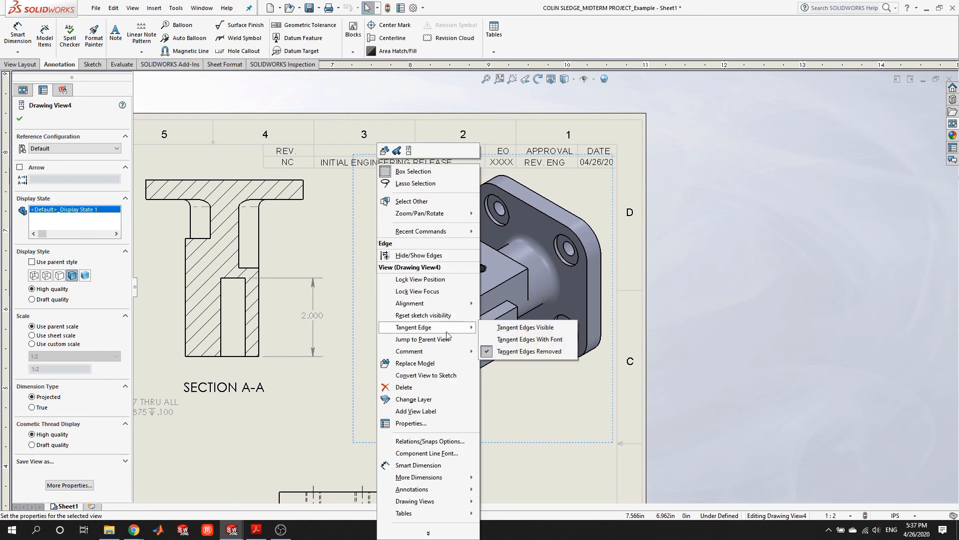
click(529, 341)
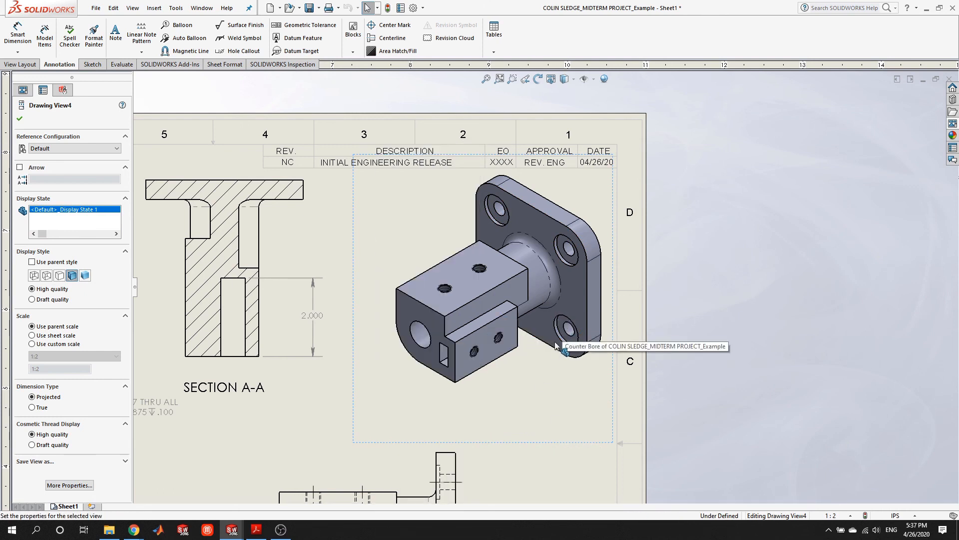
Examine how edges are displayed in the isometric view, the side view and section A-A.
scroll(554, 273, up, 3)
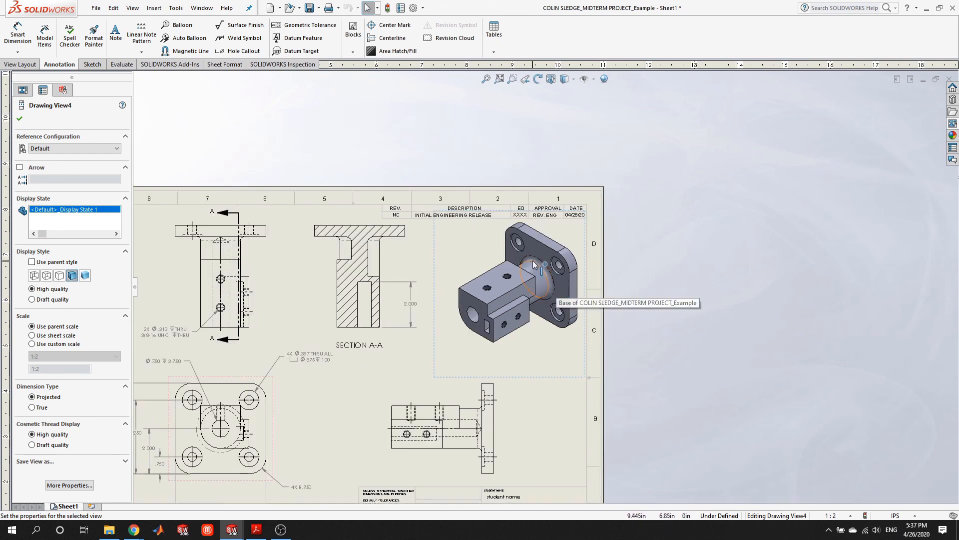
scroll(557, 295, down, 2)
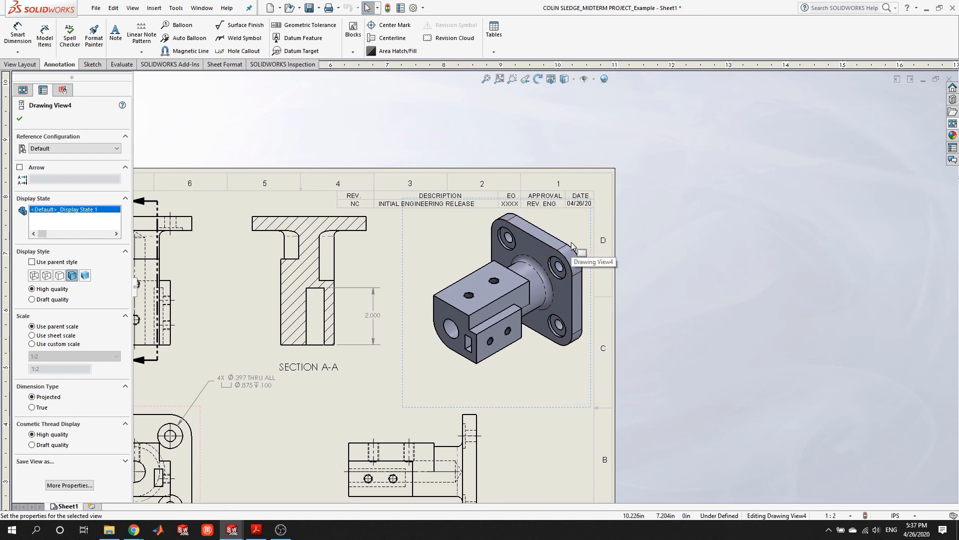
scroll(575, 249, up, 4)
scroll(607, 324, down, 6)
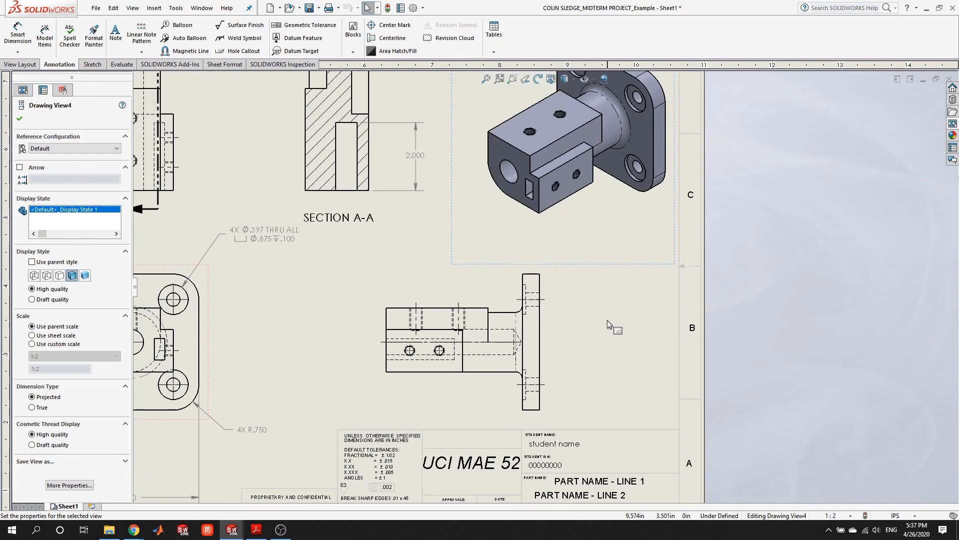
scroll(547, 247, up, 3)
scroll(454, 158, down, 6)
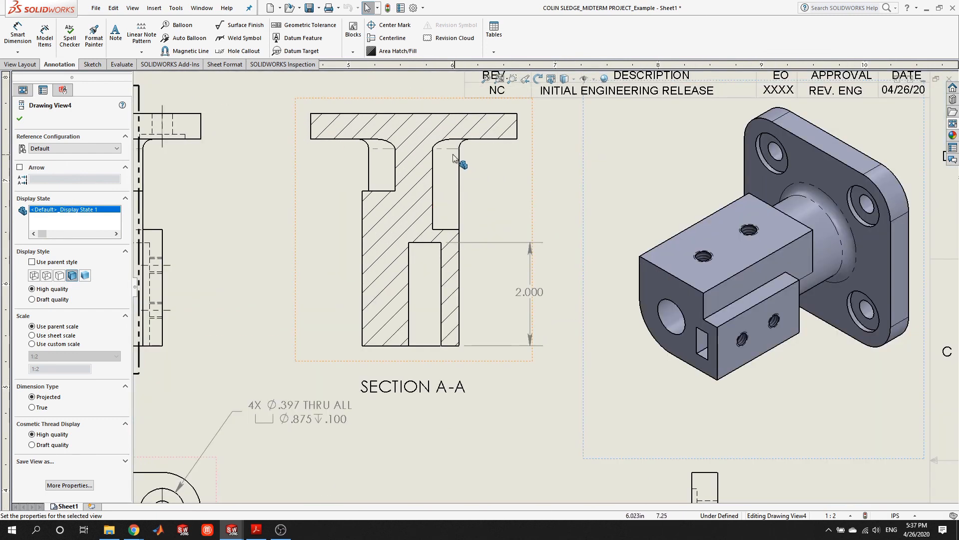
scroll(539, 285, up, 3)
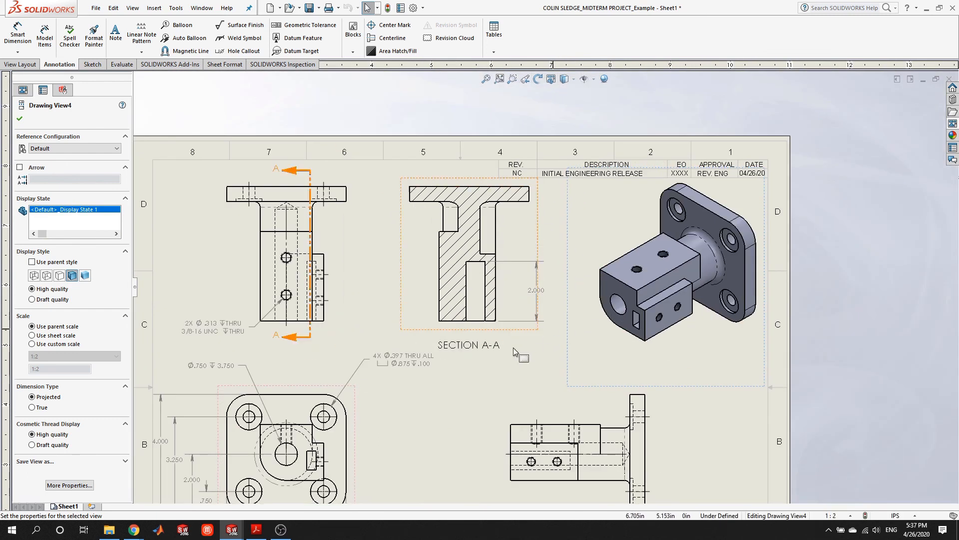
Check which tangent edge display option is applied to section view A-A, and close the view's properties.
click(410, 240)
right_click(410, 240)
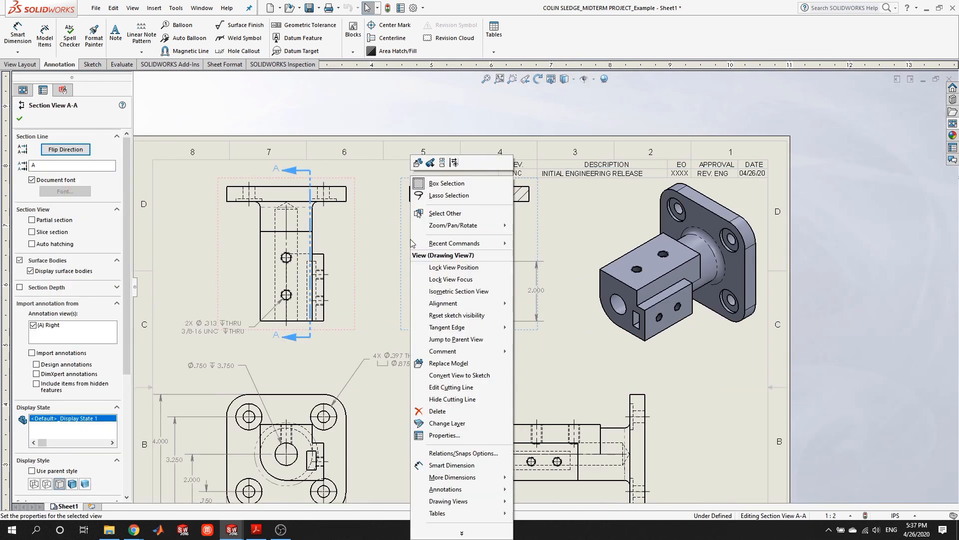
mouse_move(479, 327)
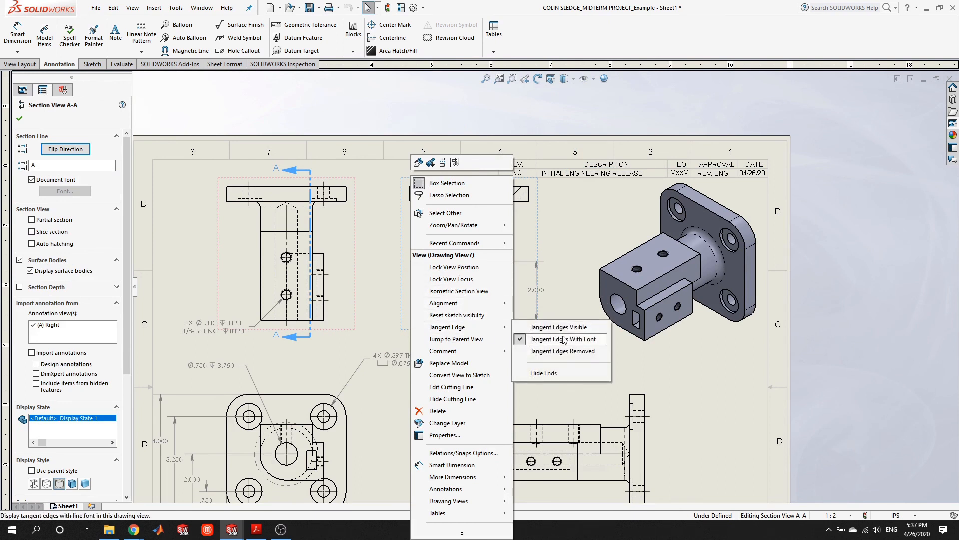
click(695, 412)
scroll(687, 408, up, 3)
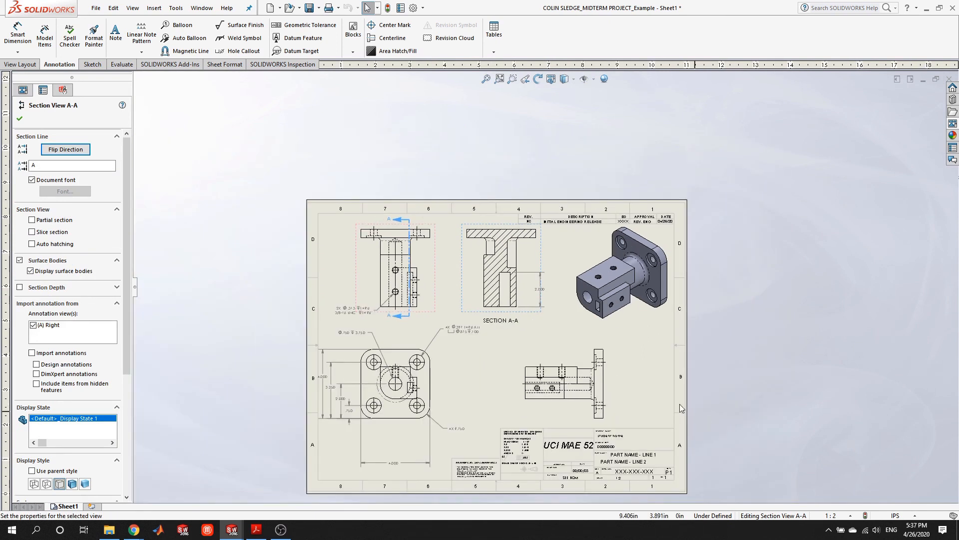
click(20, 118)
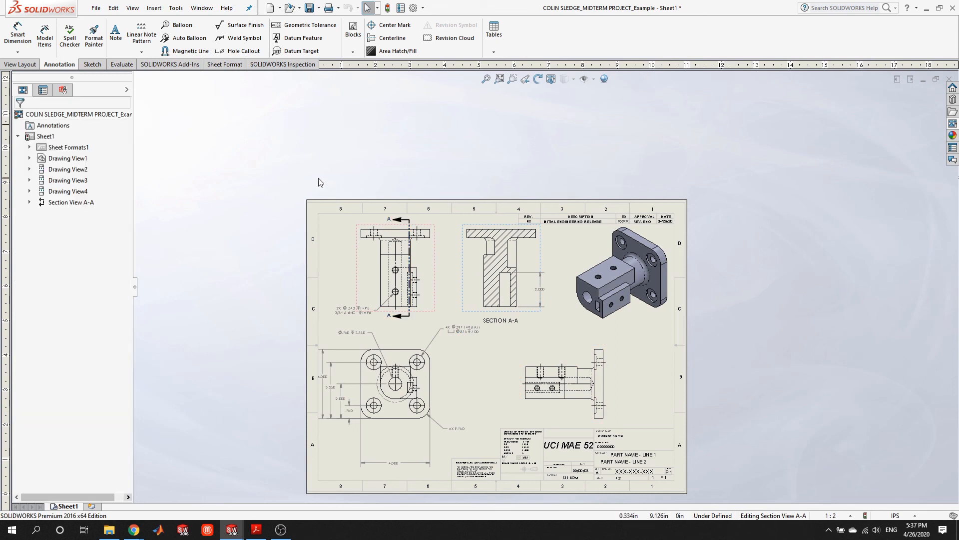
Start adding a further dimension to section view A-A with Smart Dimension.
scroll(523, 452, down, 4)
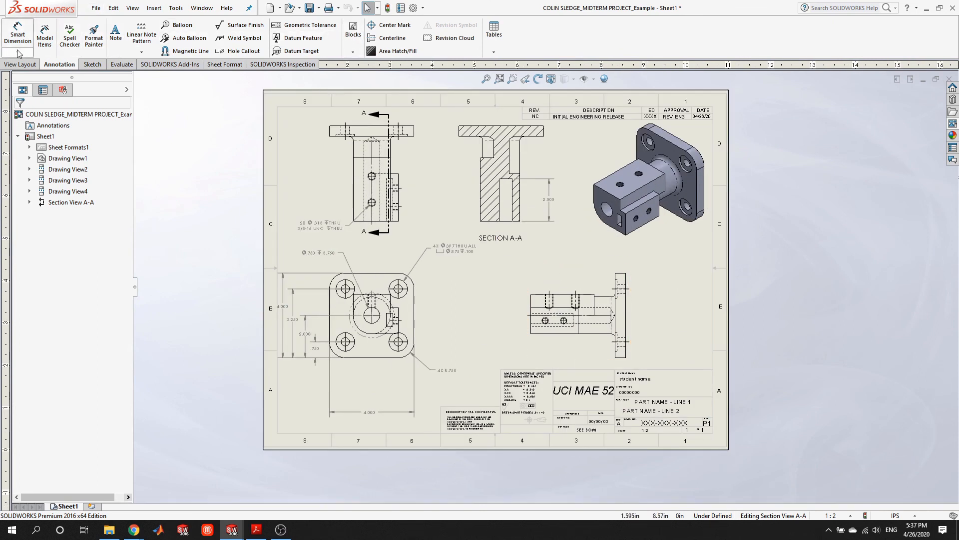
scroll(524, 199, up, 2)
scroll(523, 198, down, 1)
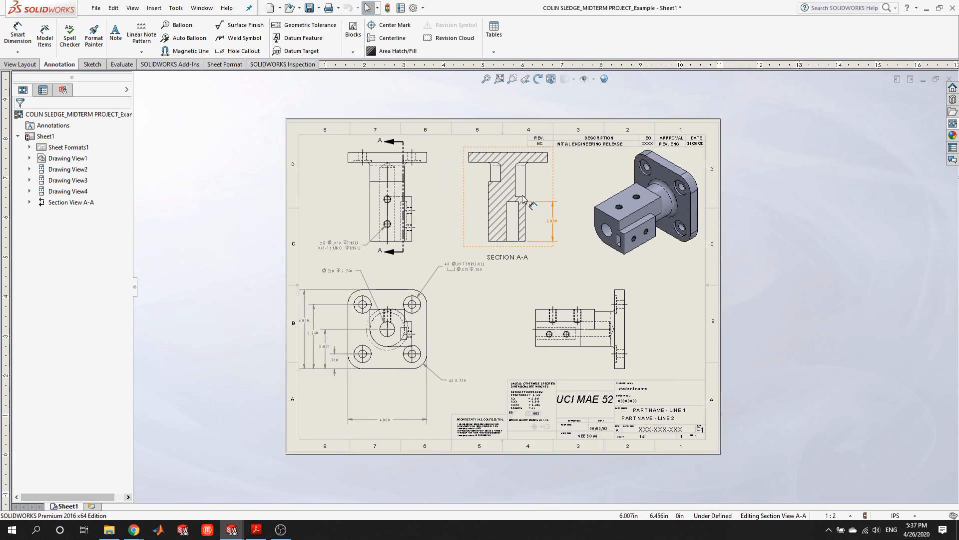